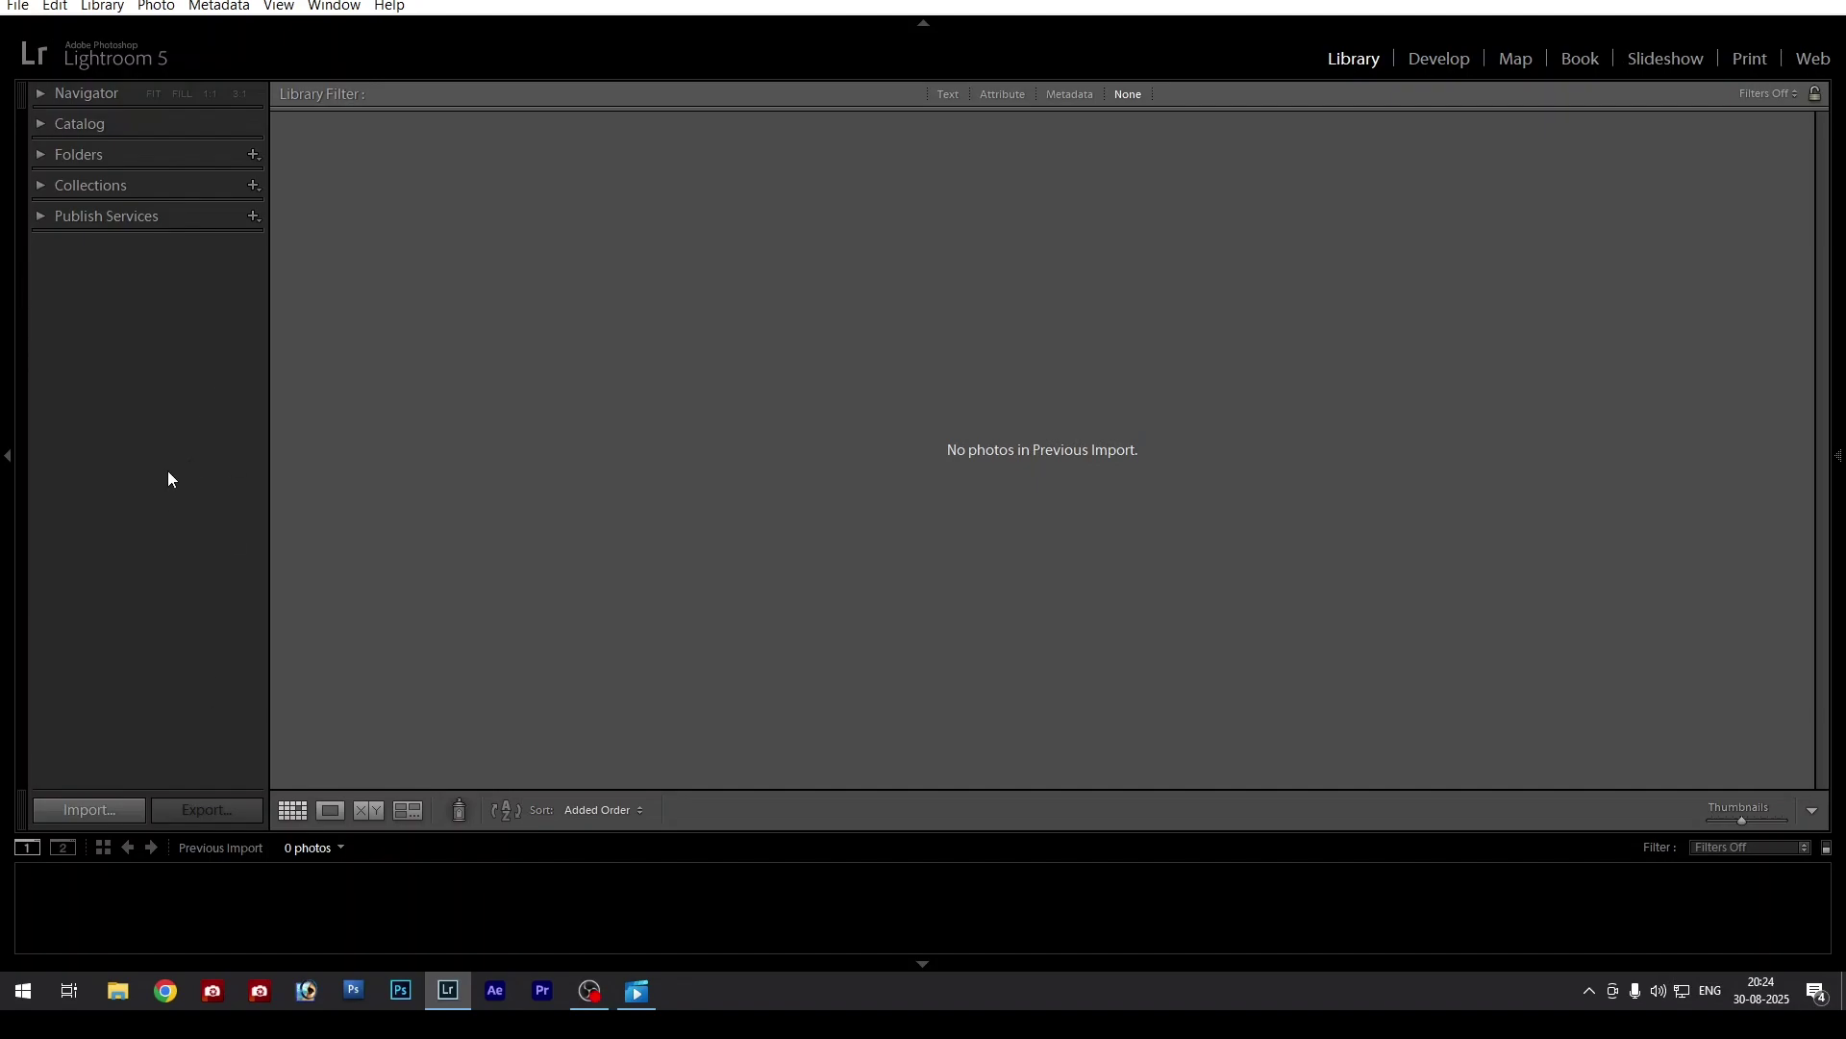
Start a photo import from the LR folder on drive D: and deselect all of its photos
click(89, 809)
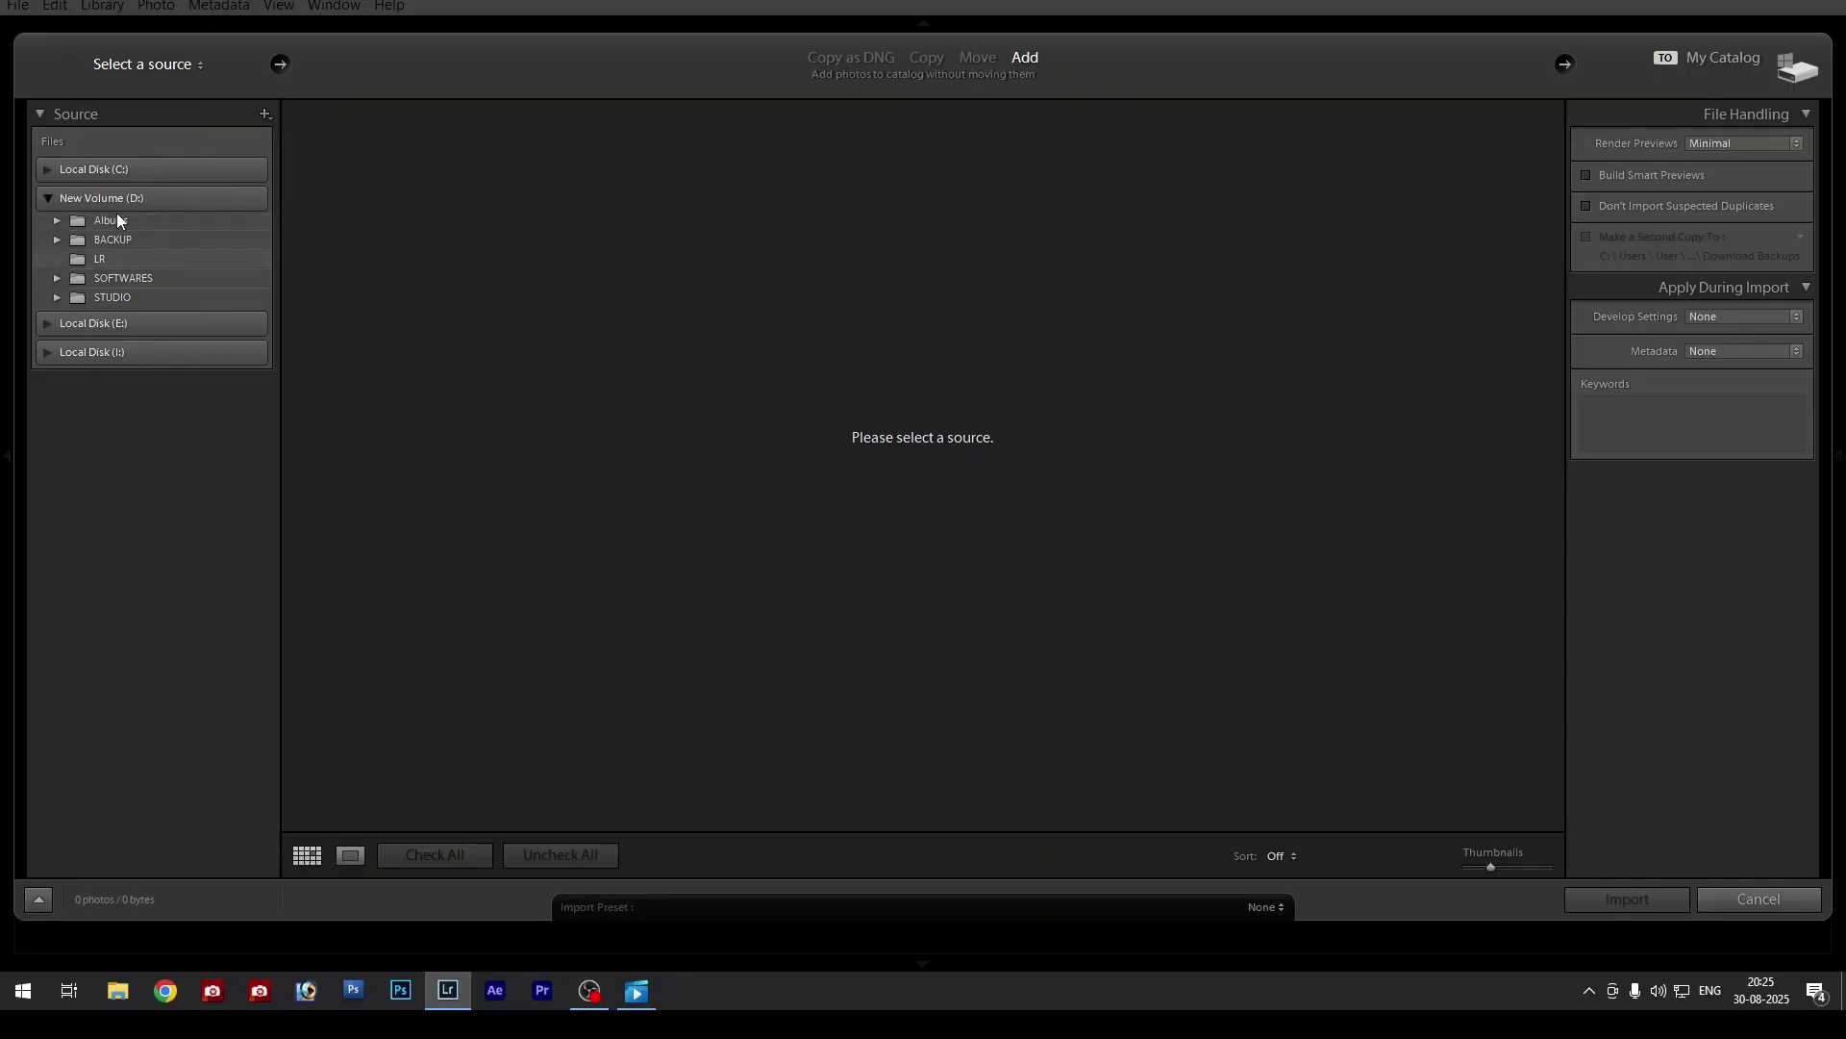
click(101, 261)
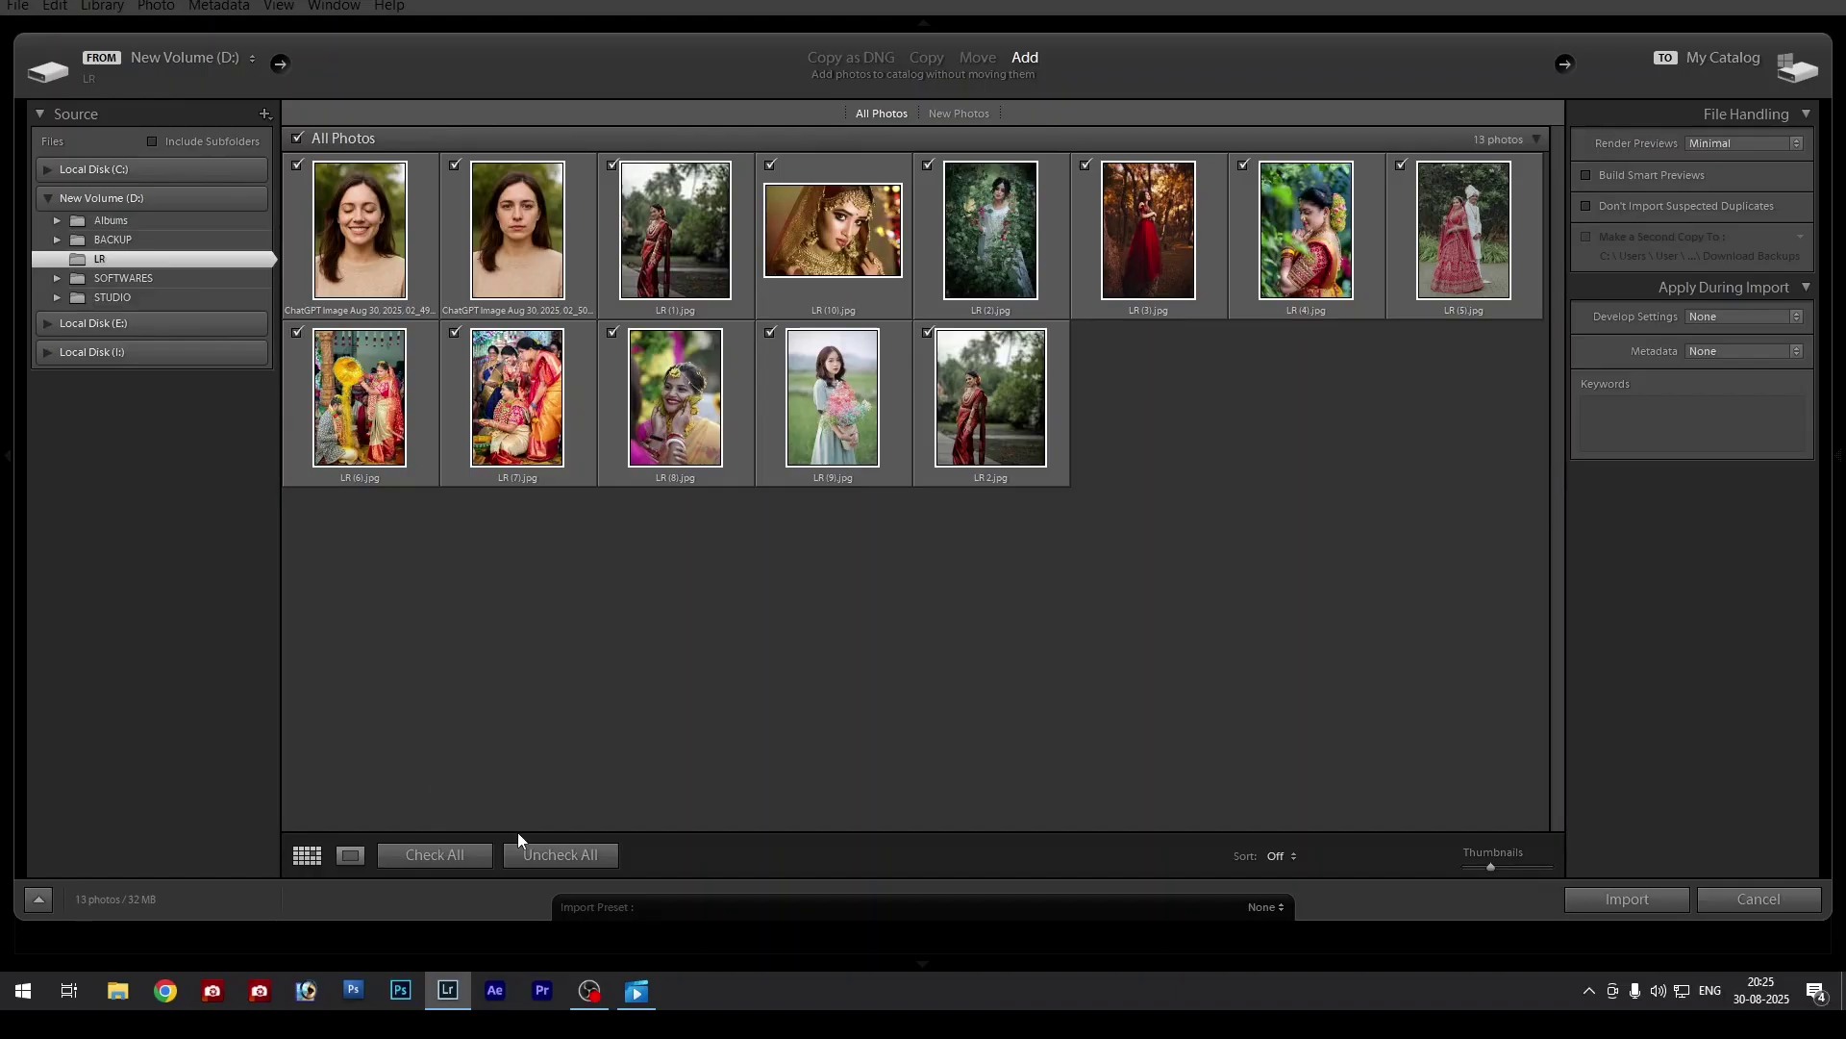
click(549, 854)
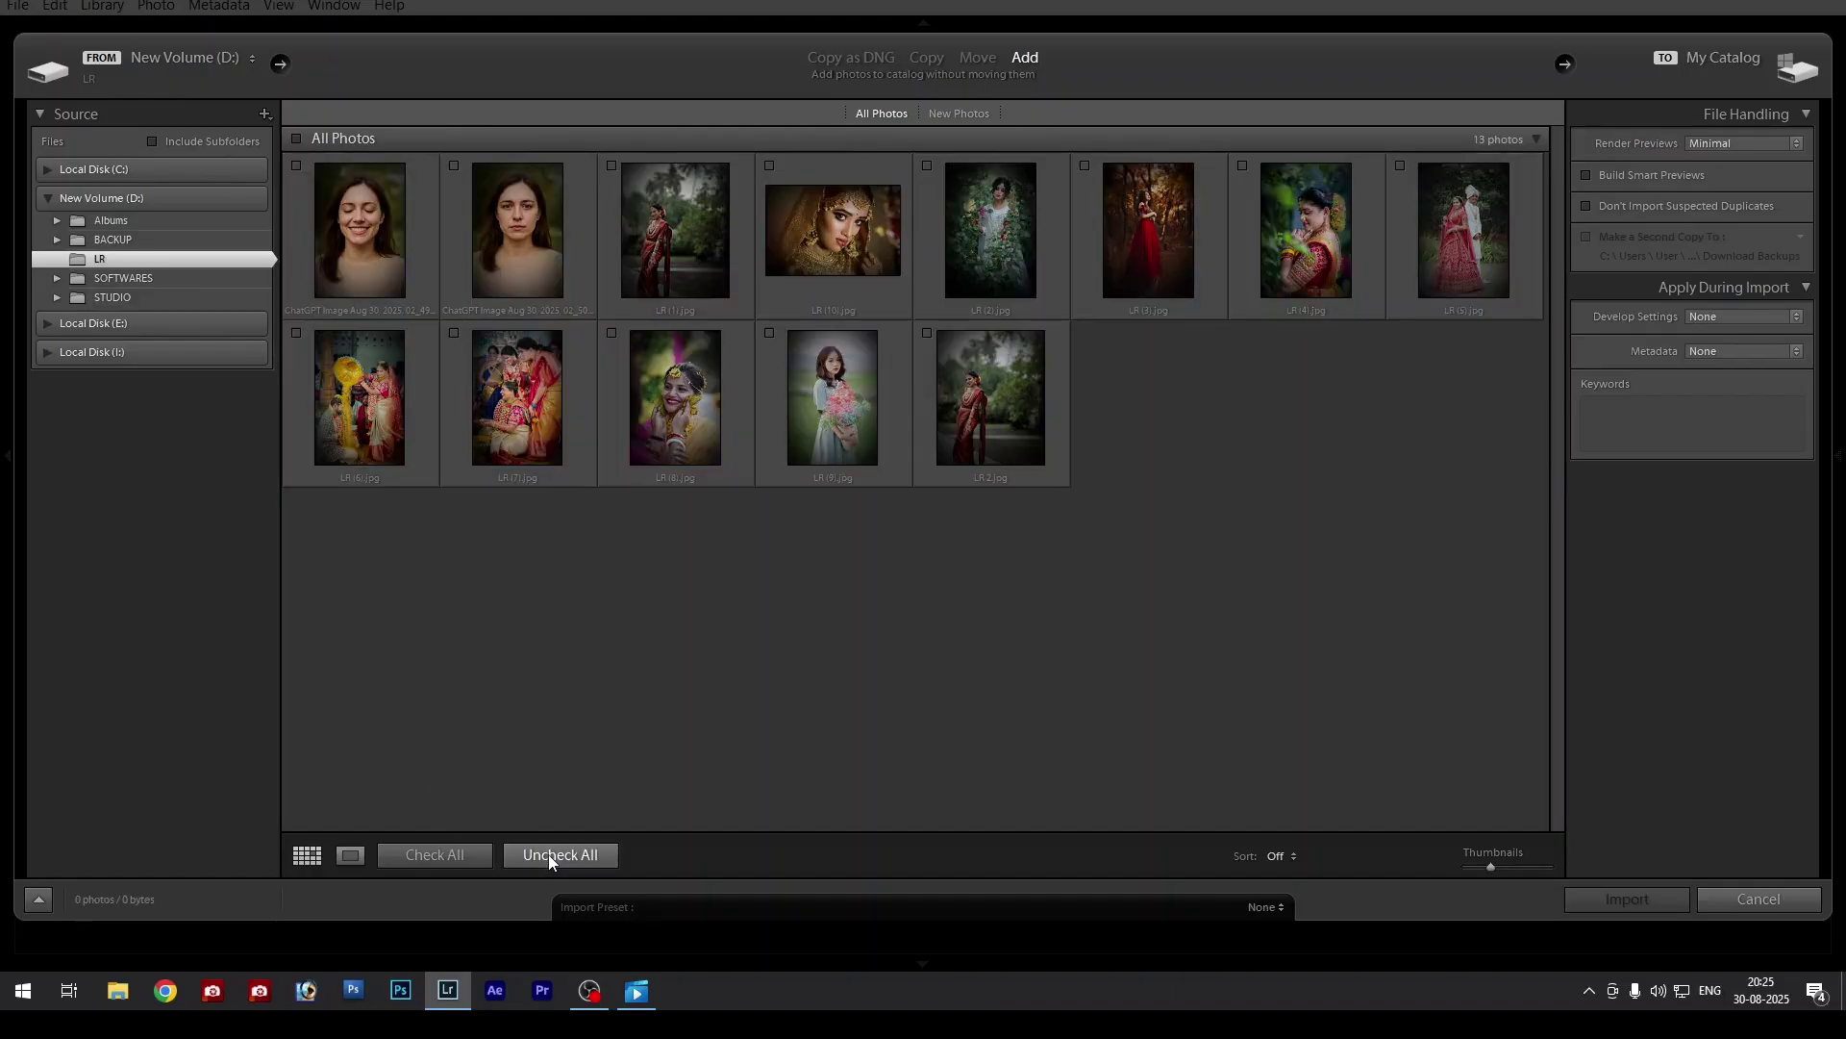
Mark only LR (1).jpg, the full-length portrait in the red sari, and import it into the catalog
click(673, 219)
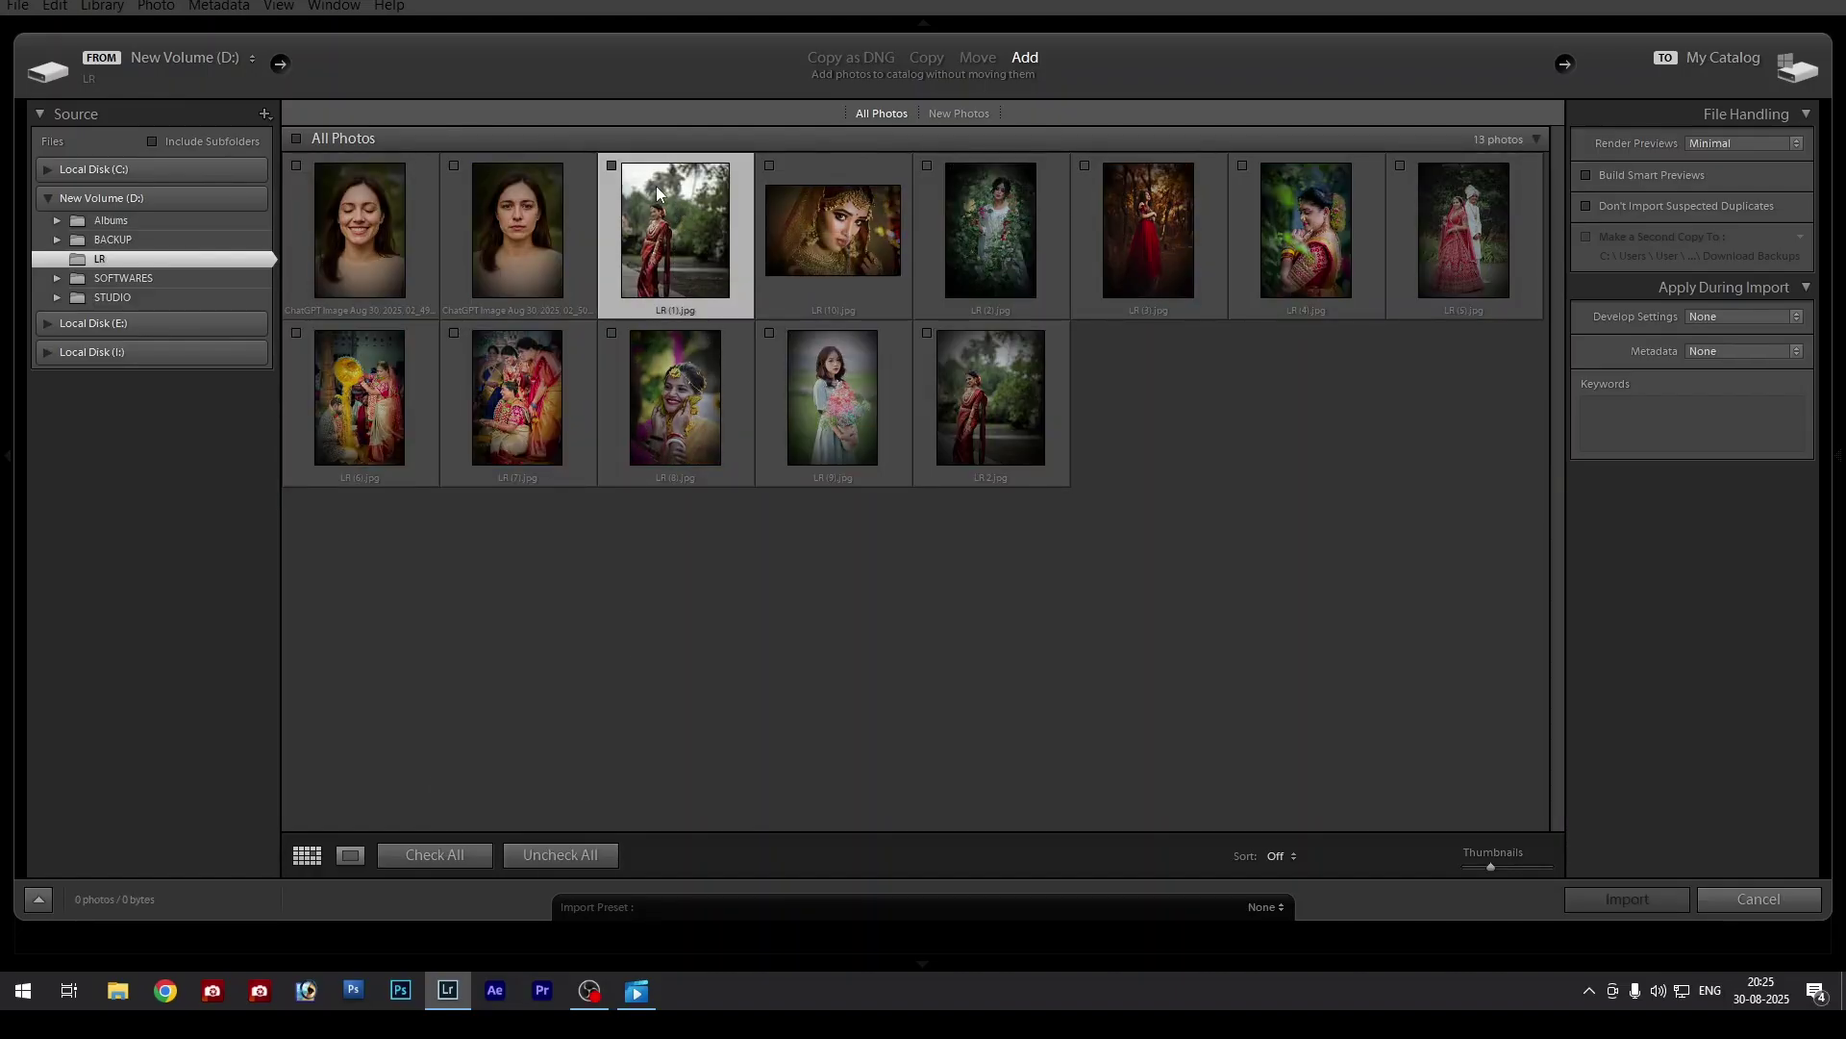
click(612, 166)
click(770, 165)
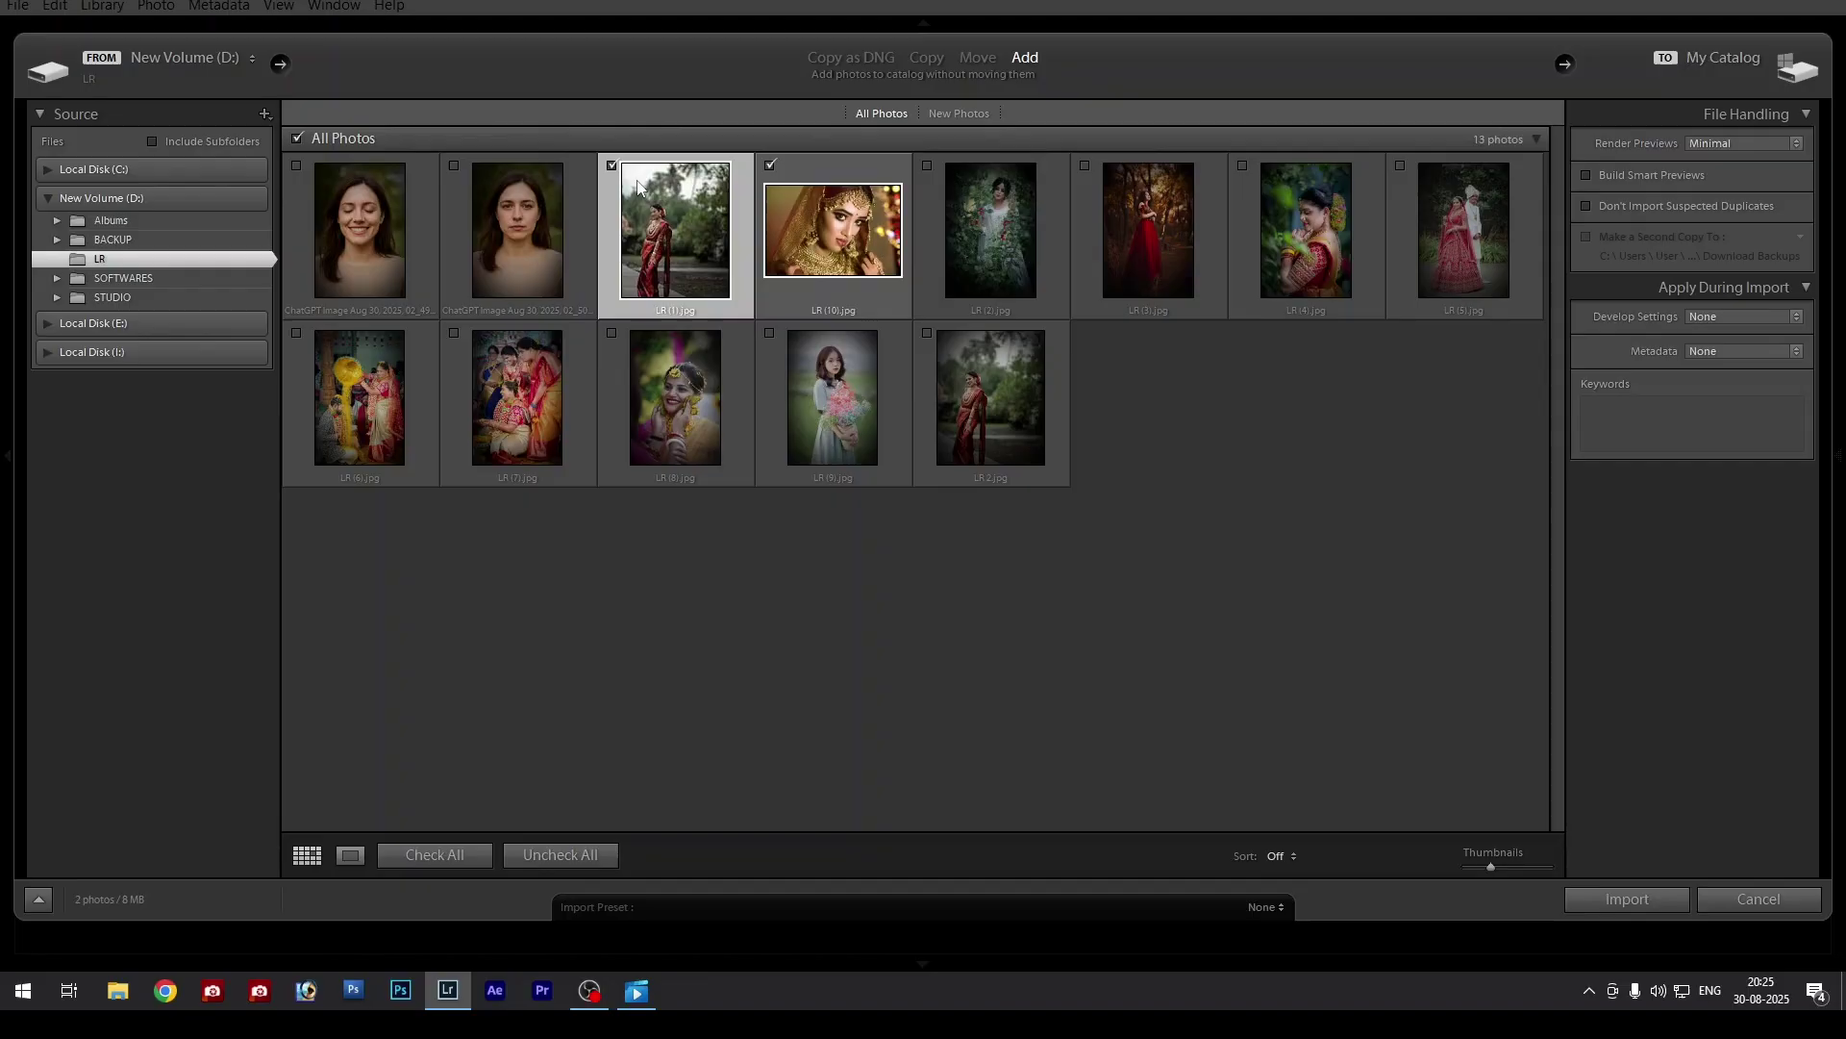
click(770, 166)
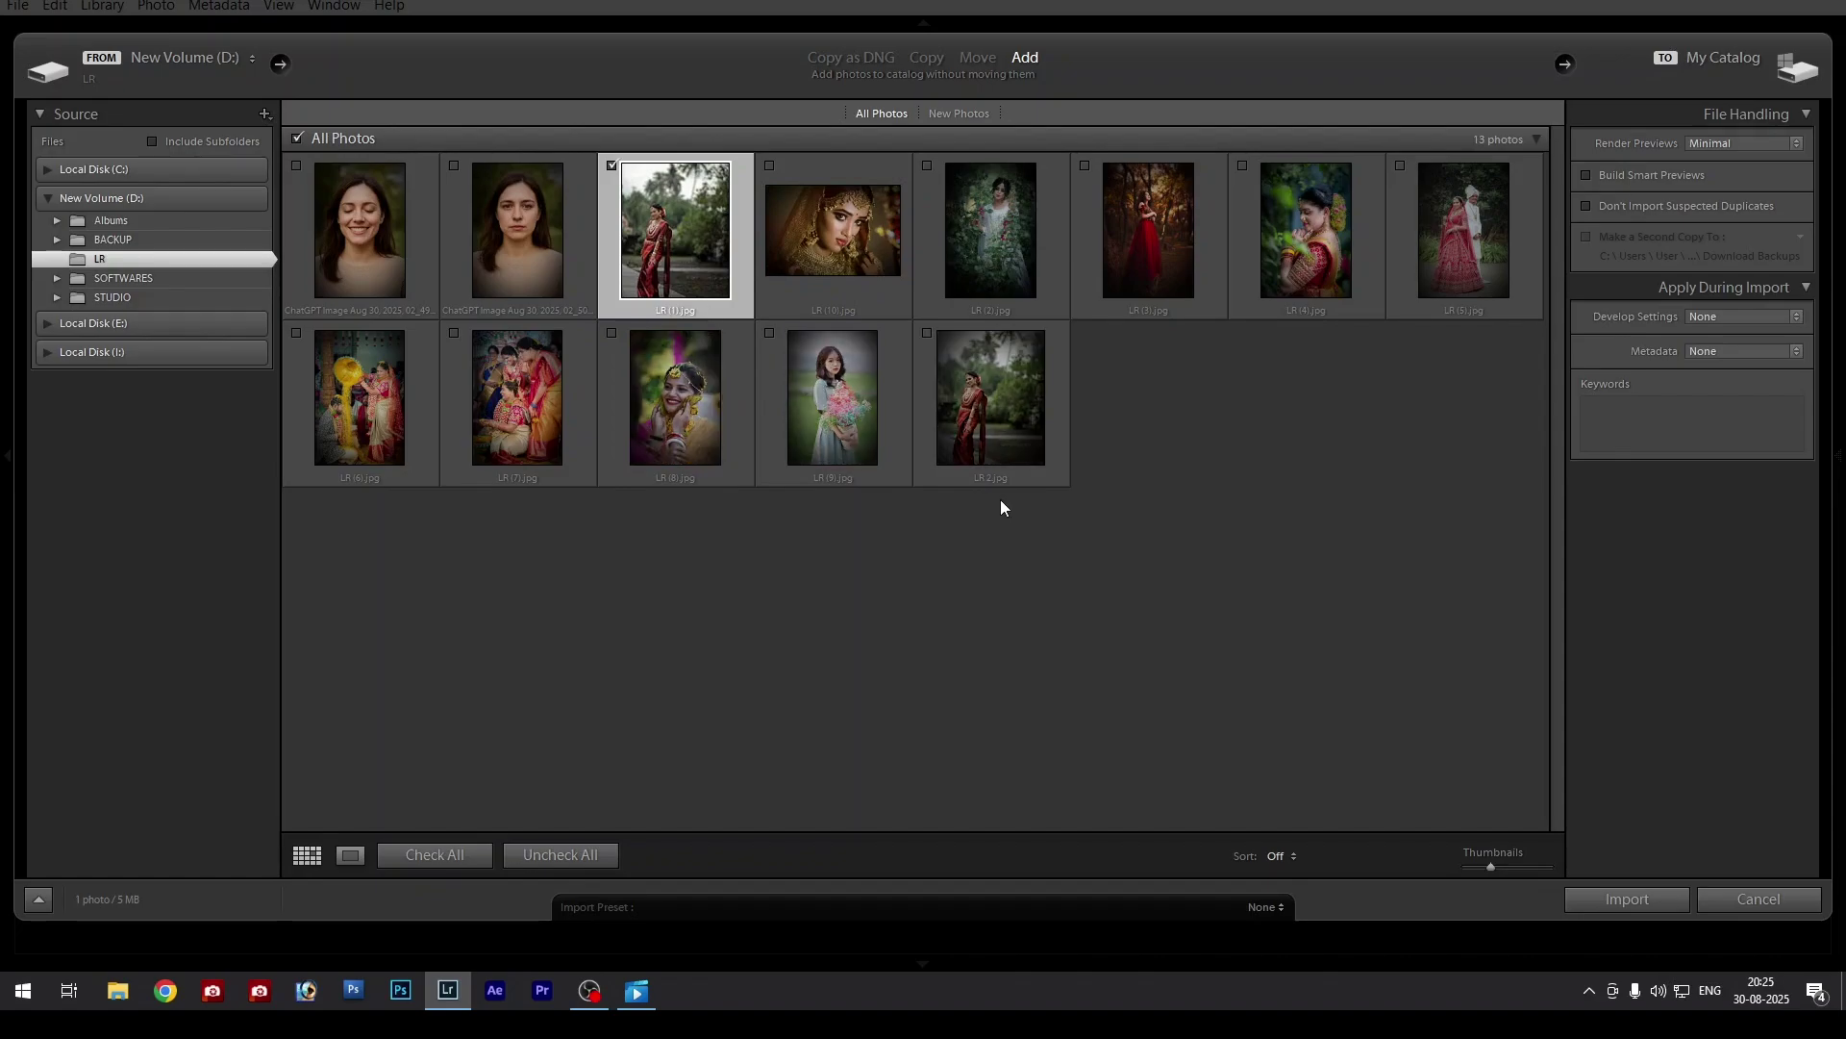
click(1627, 900)
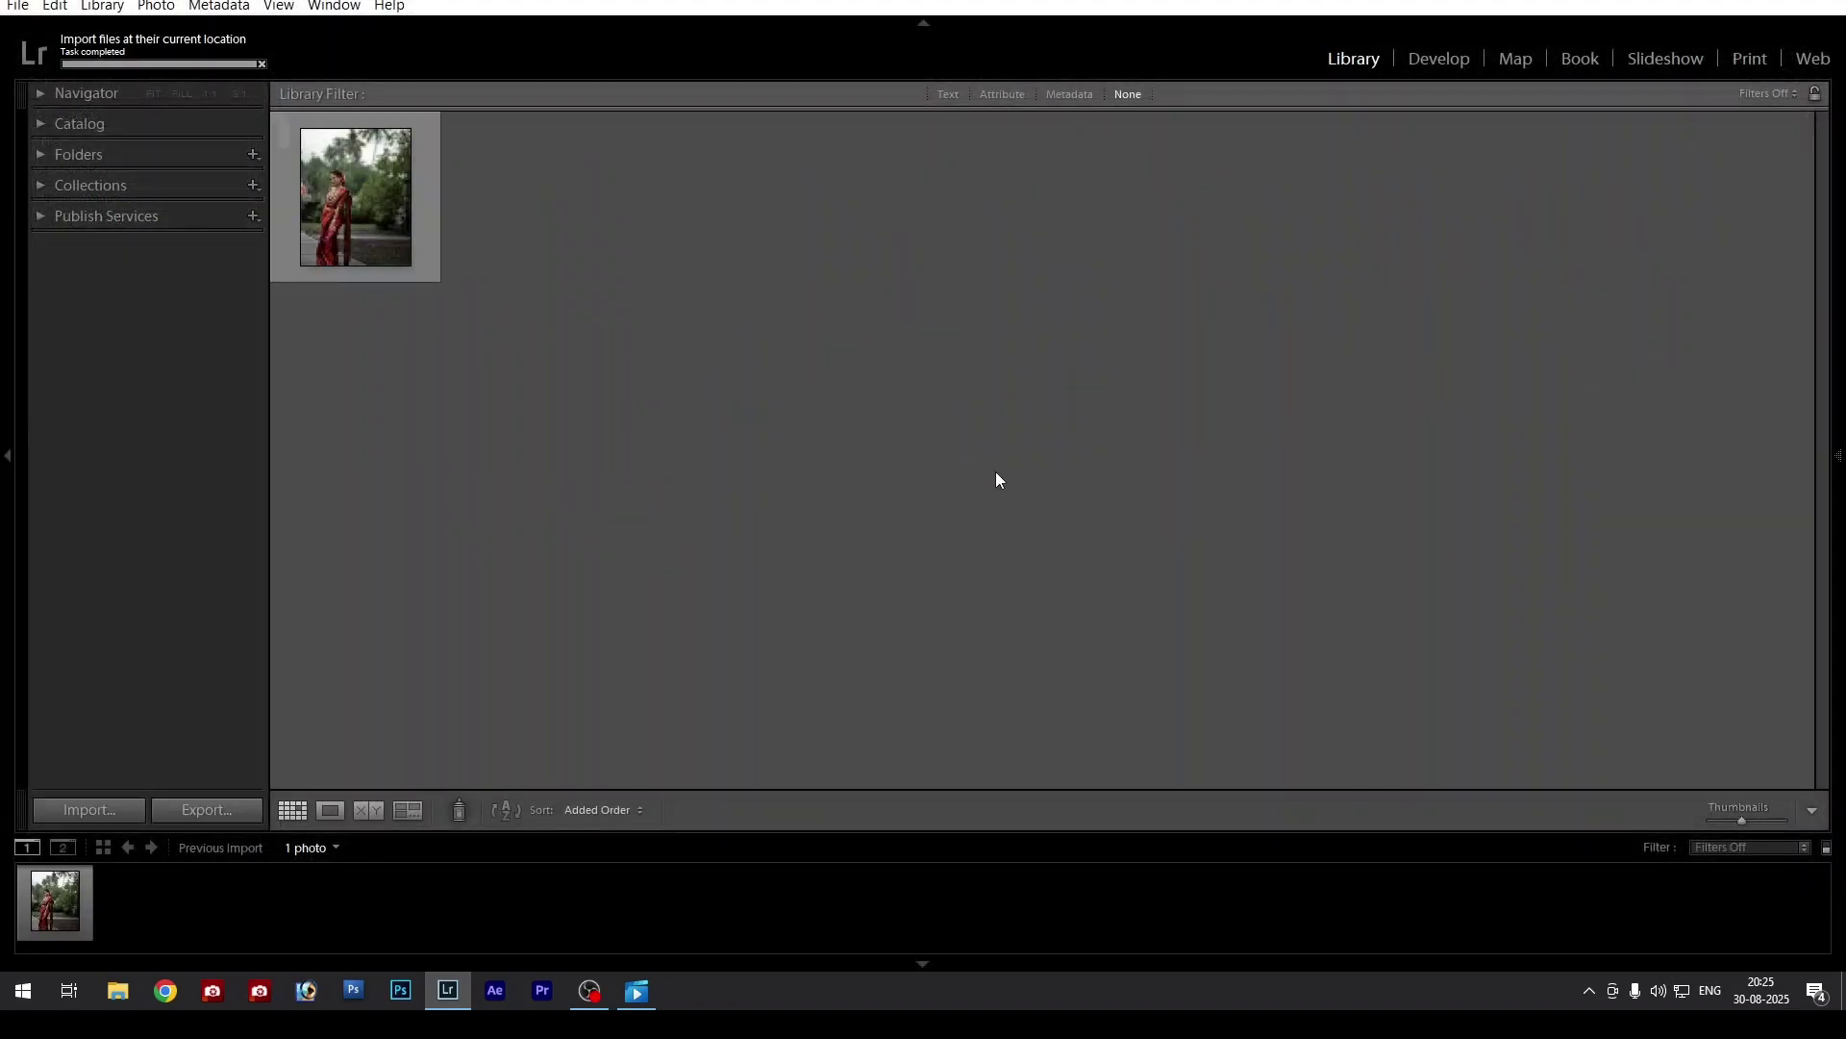
Open the imported photo in the Develop module and inspect the subject up close before returning to the full view
click(366, 207)
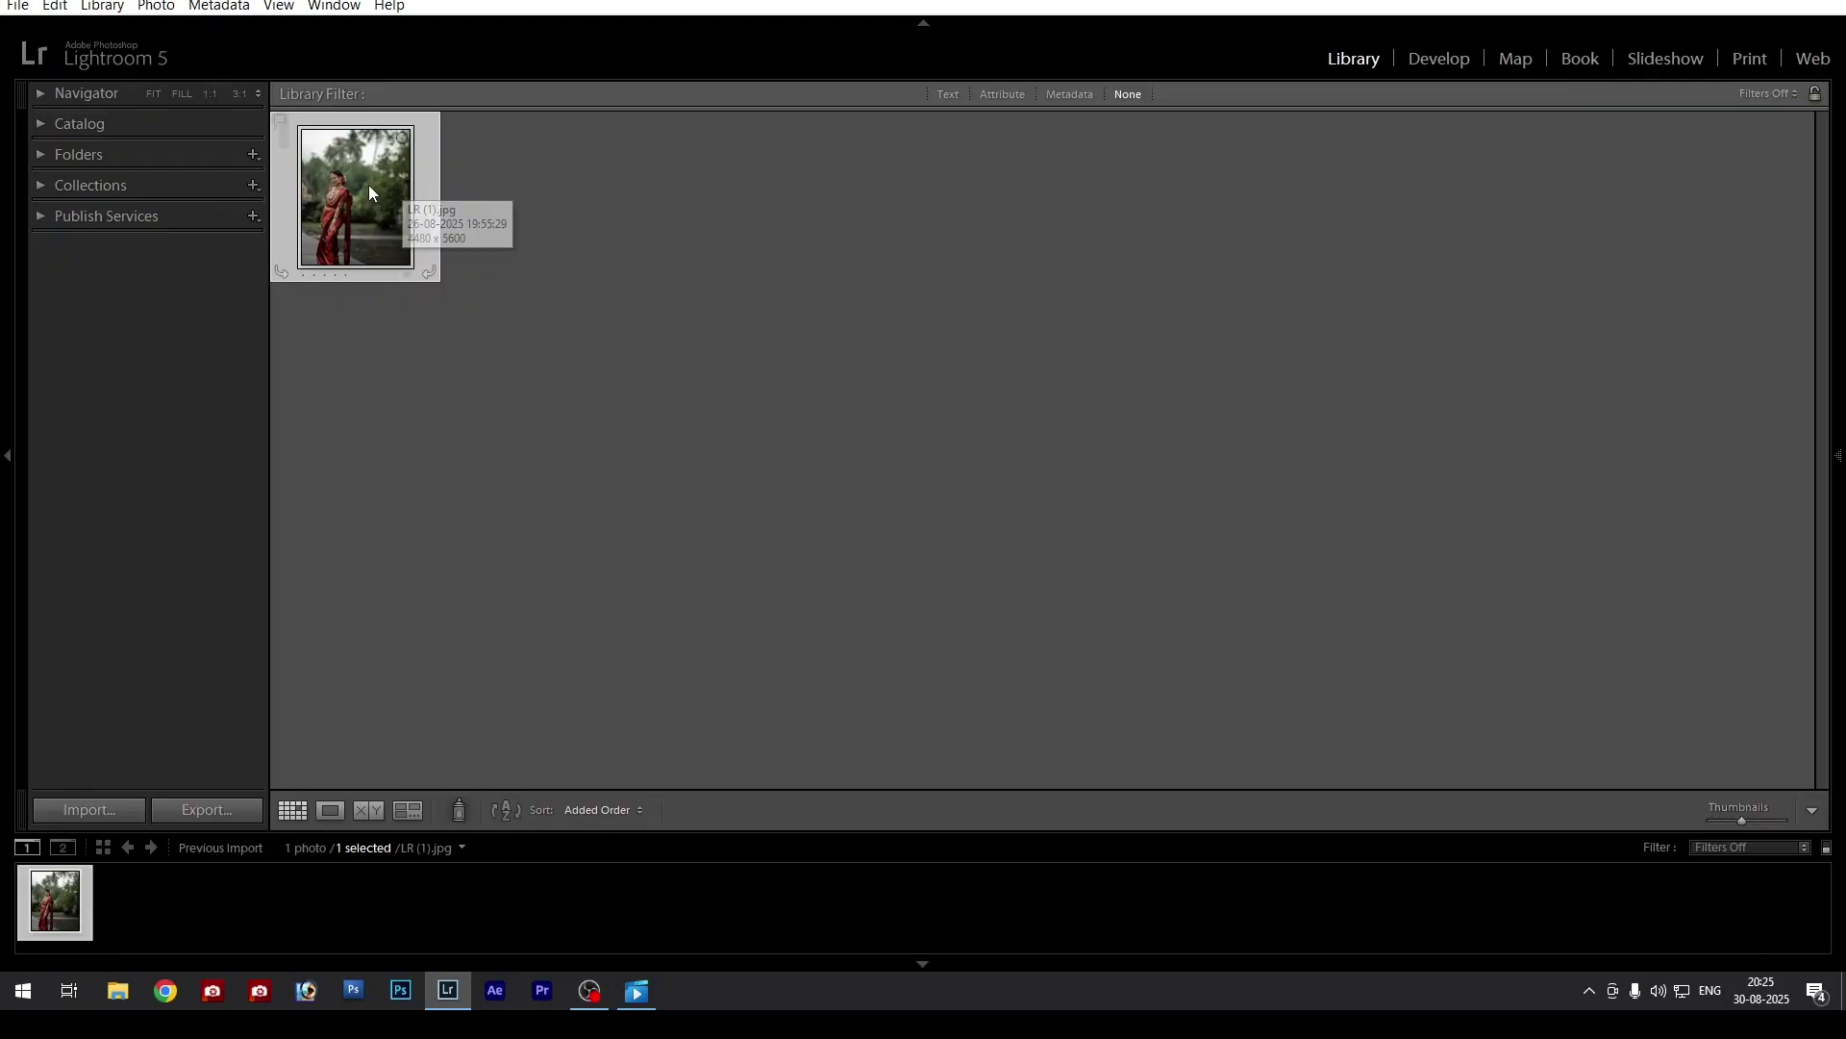
click(1433, 67)
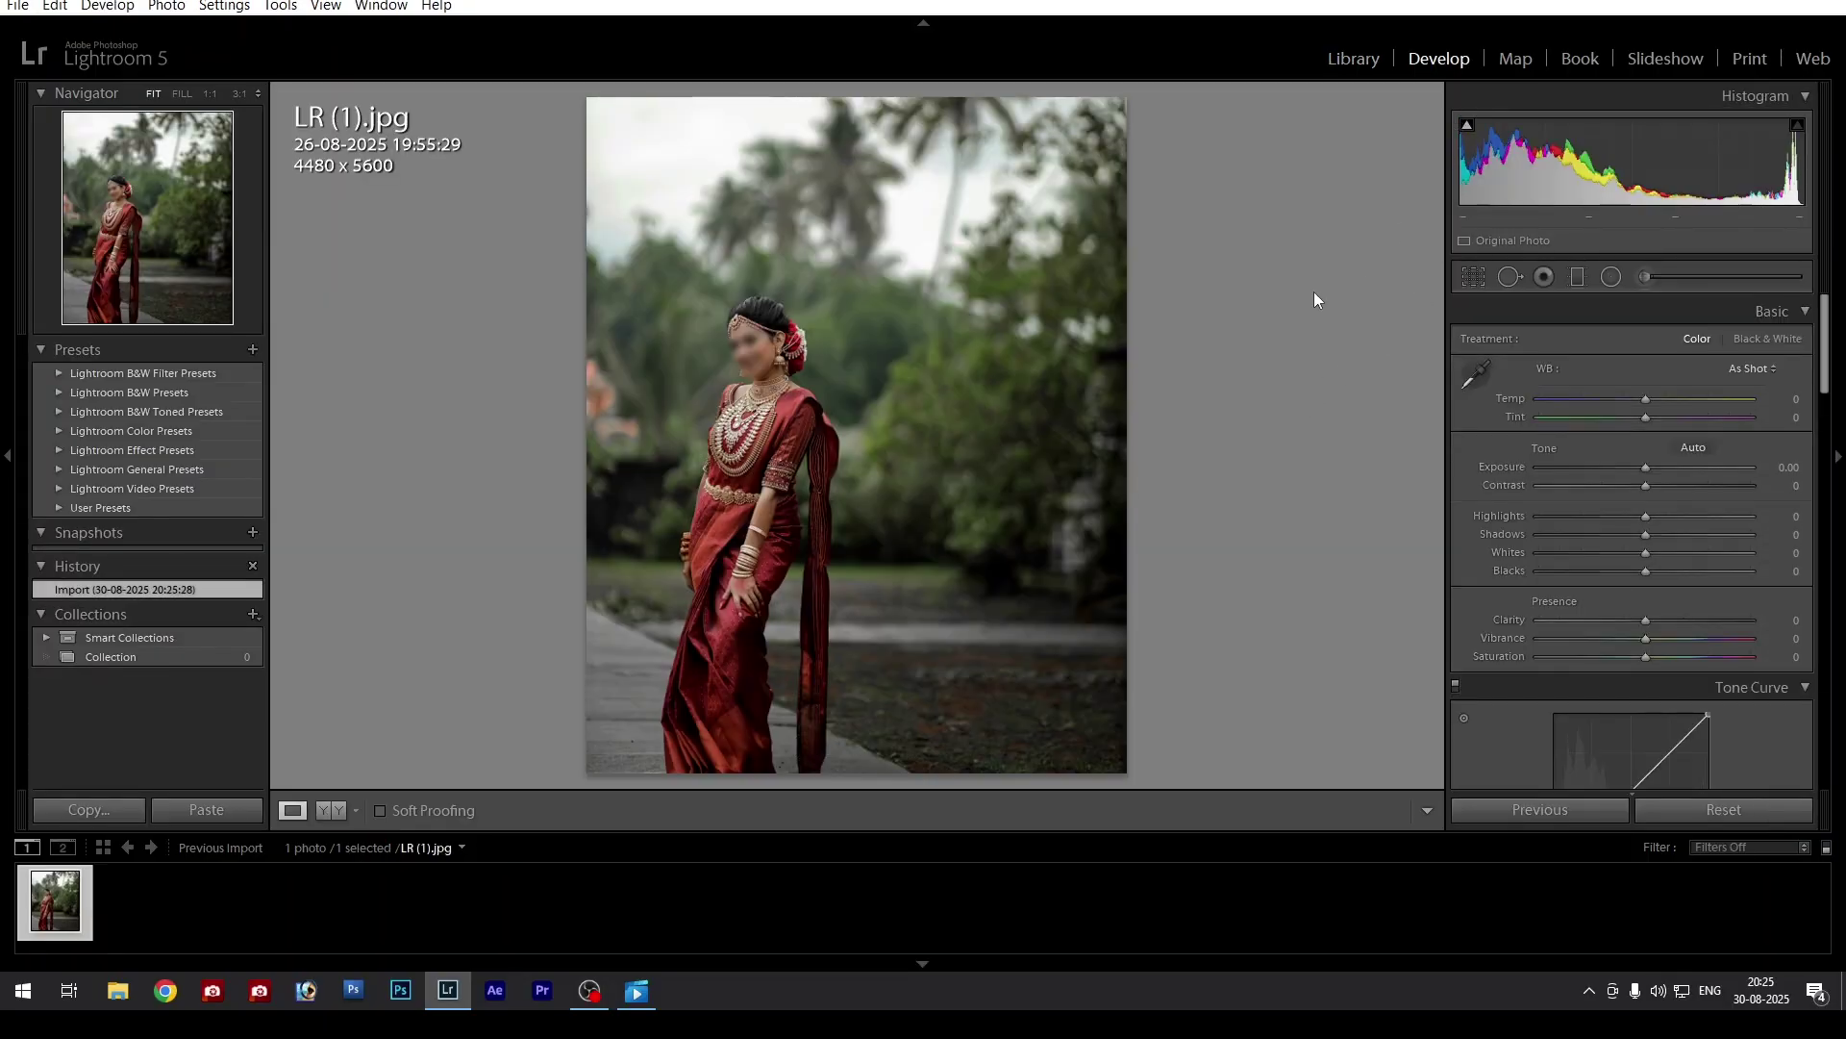
click(769, 368)
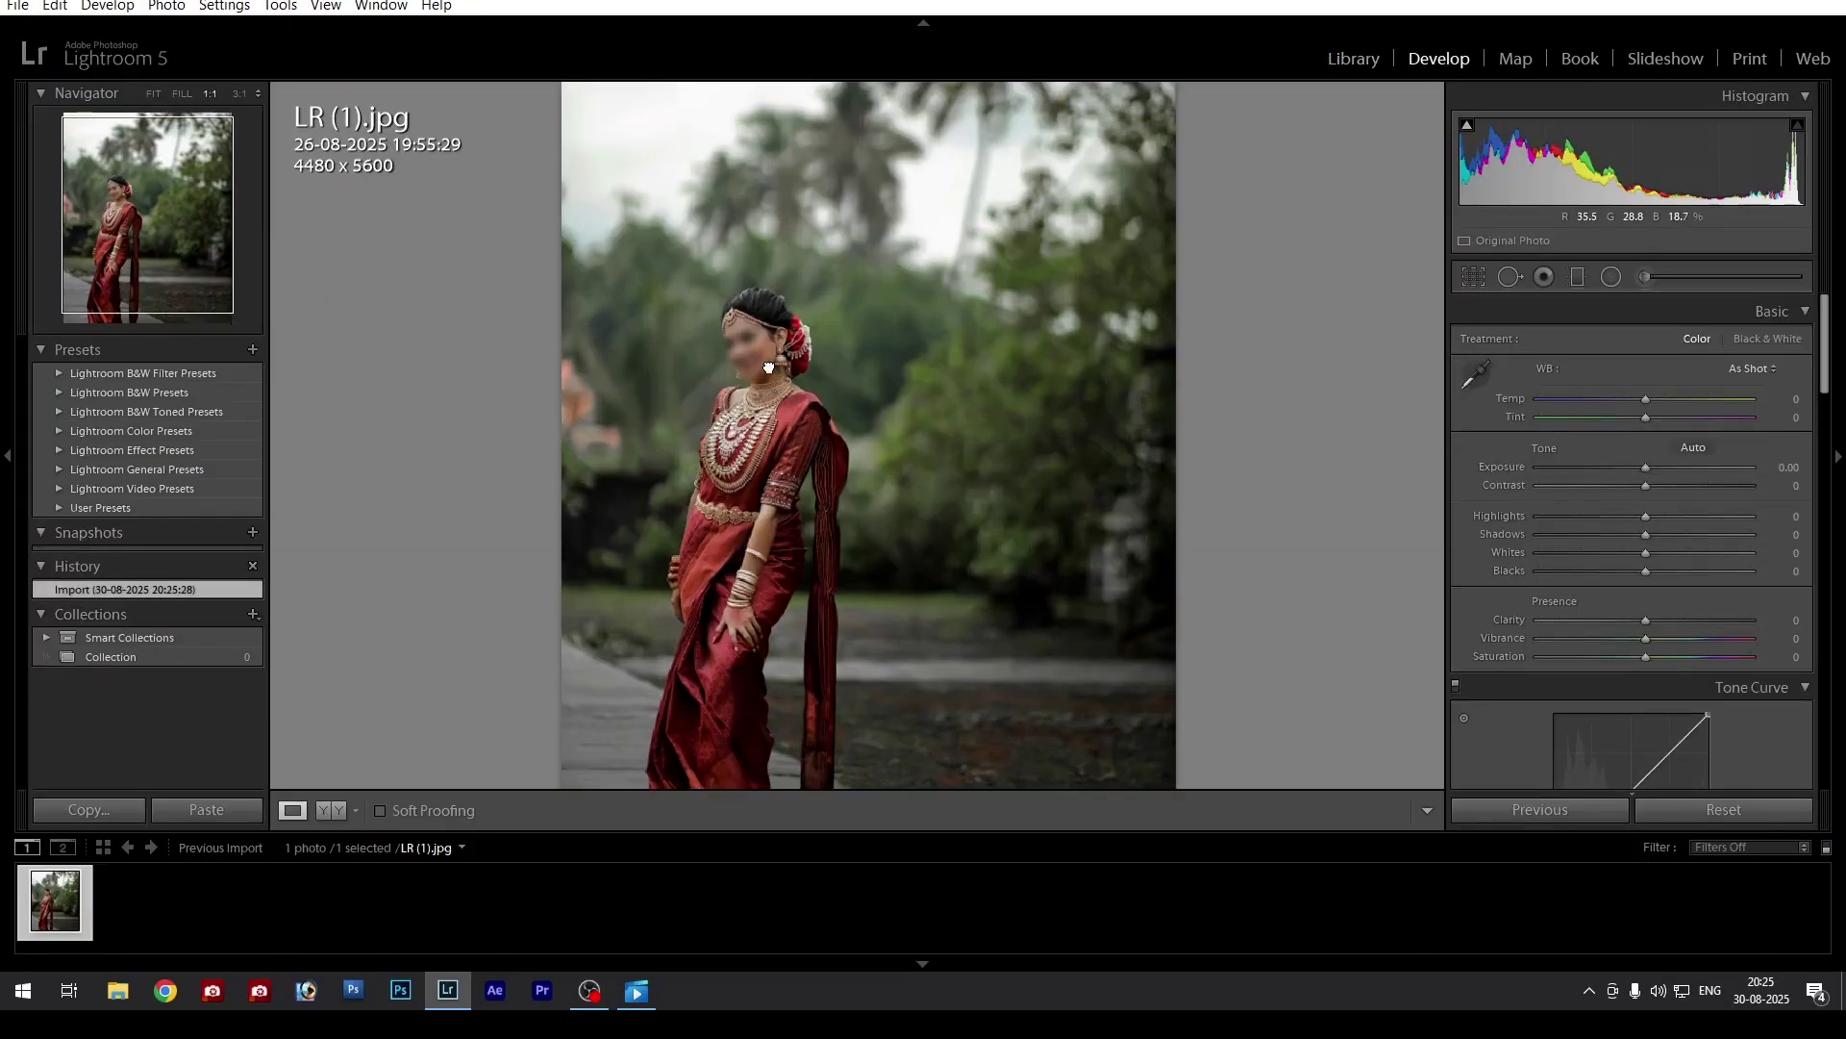
click(764, 356)
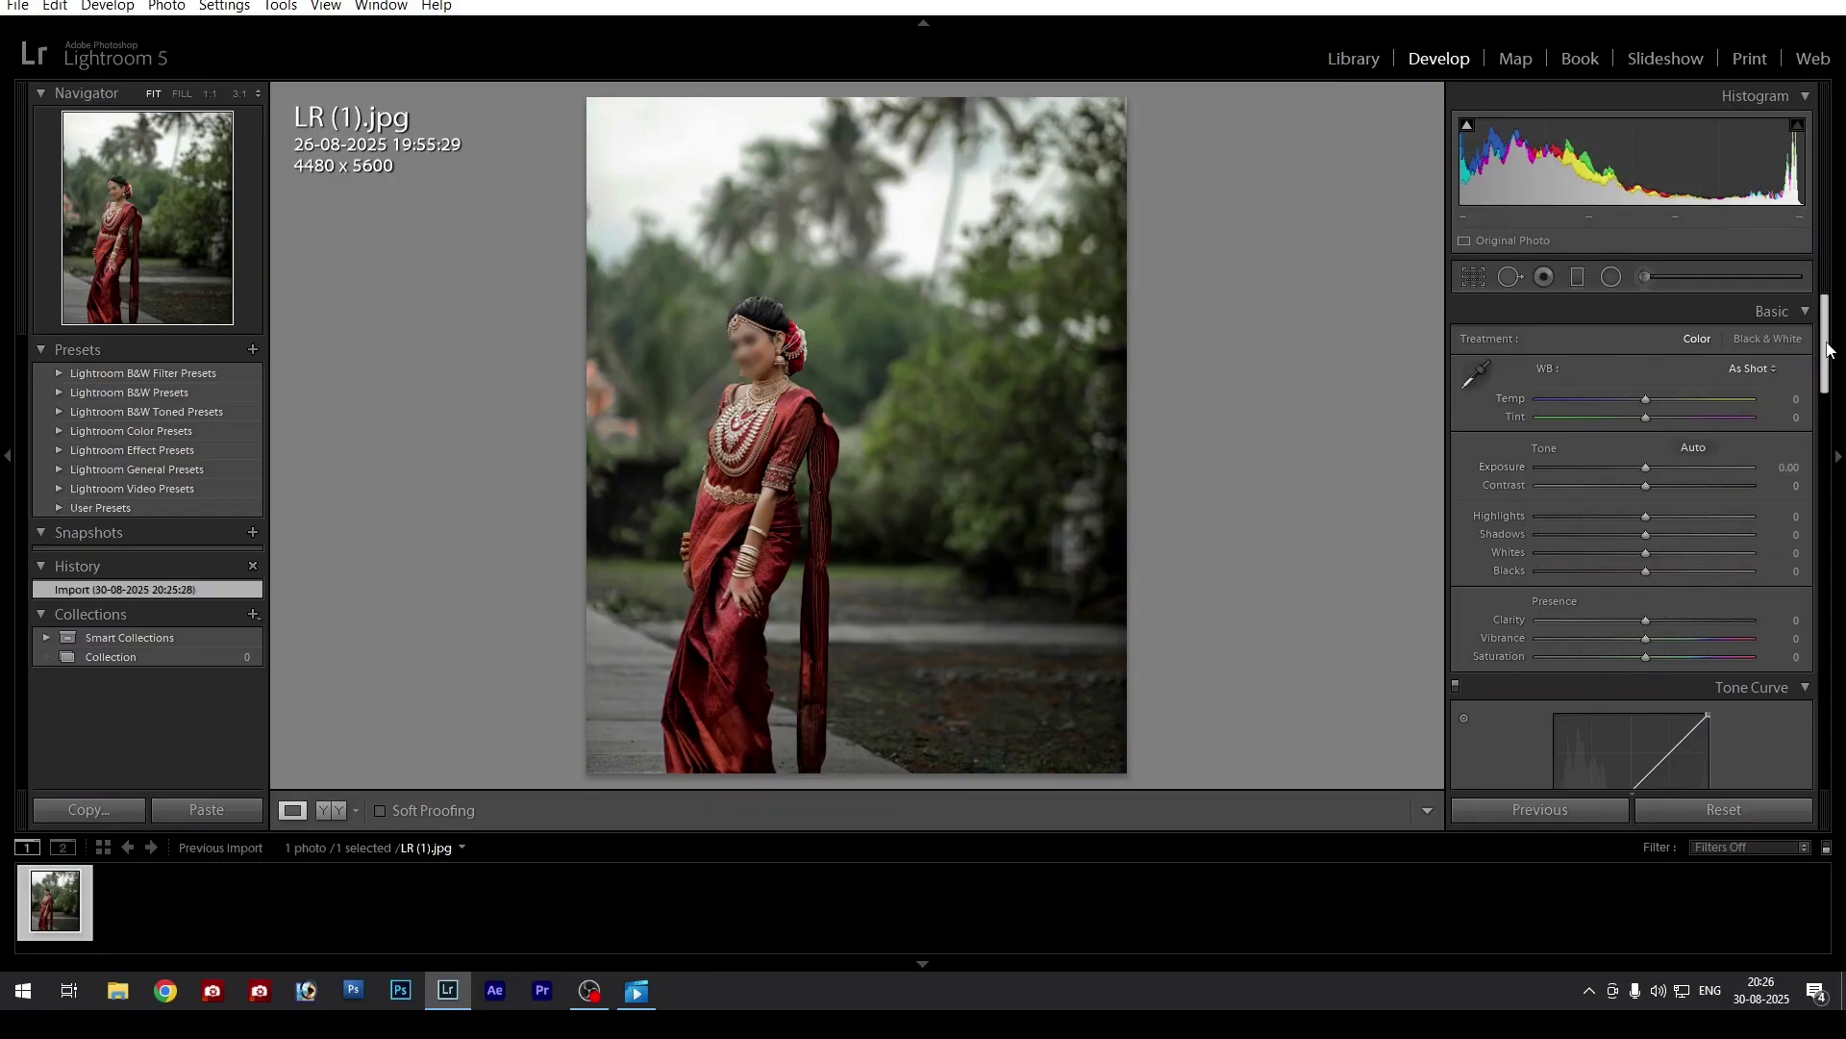
mouse_move(1832, 351)
mouse_down()
mouse_move(1836, 483)
mouse_move(1824, 355)
mouse_up()
click(757, 359)
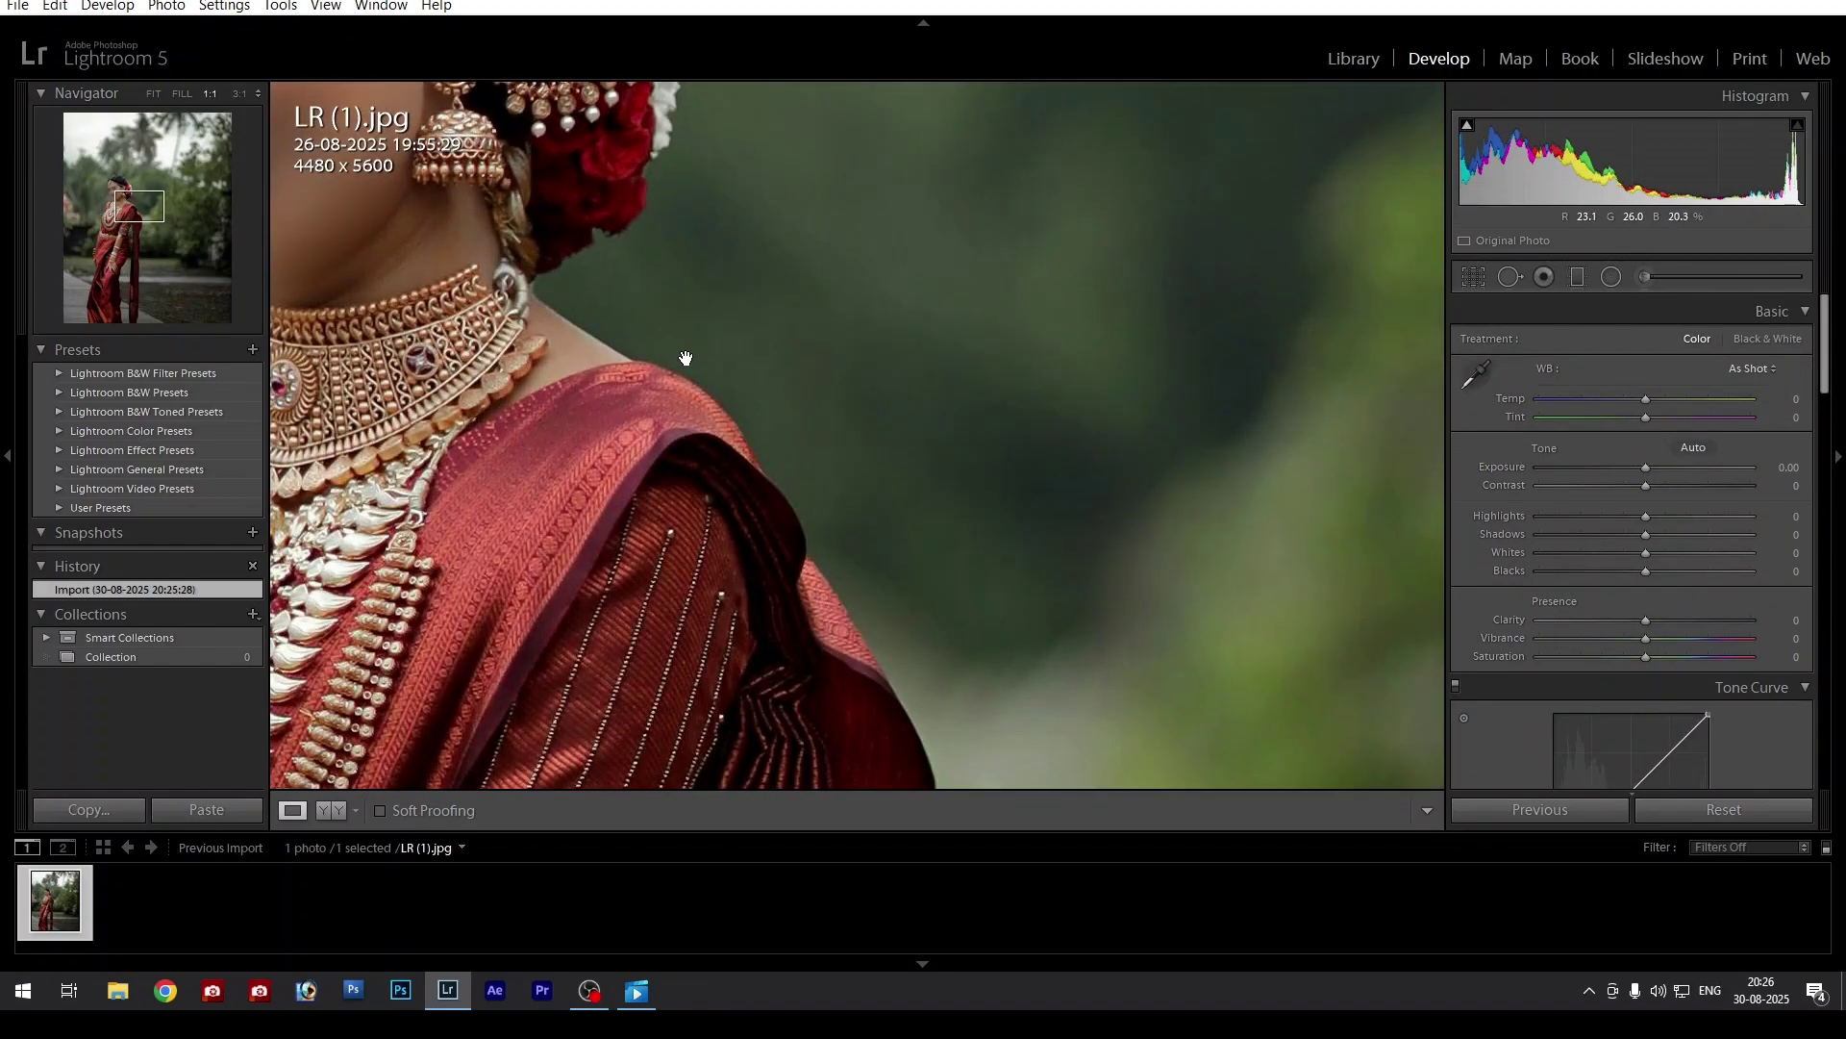
click(686, 359)
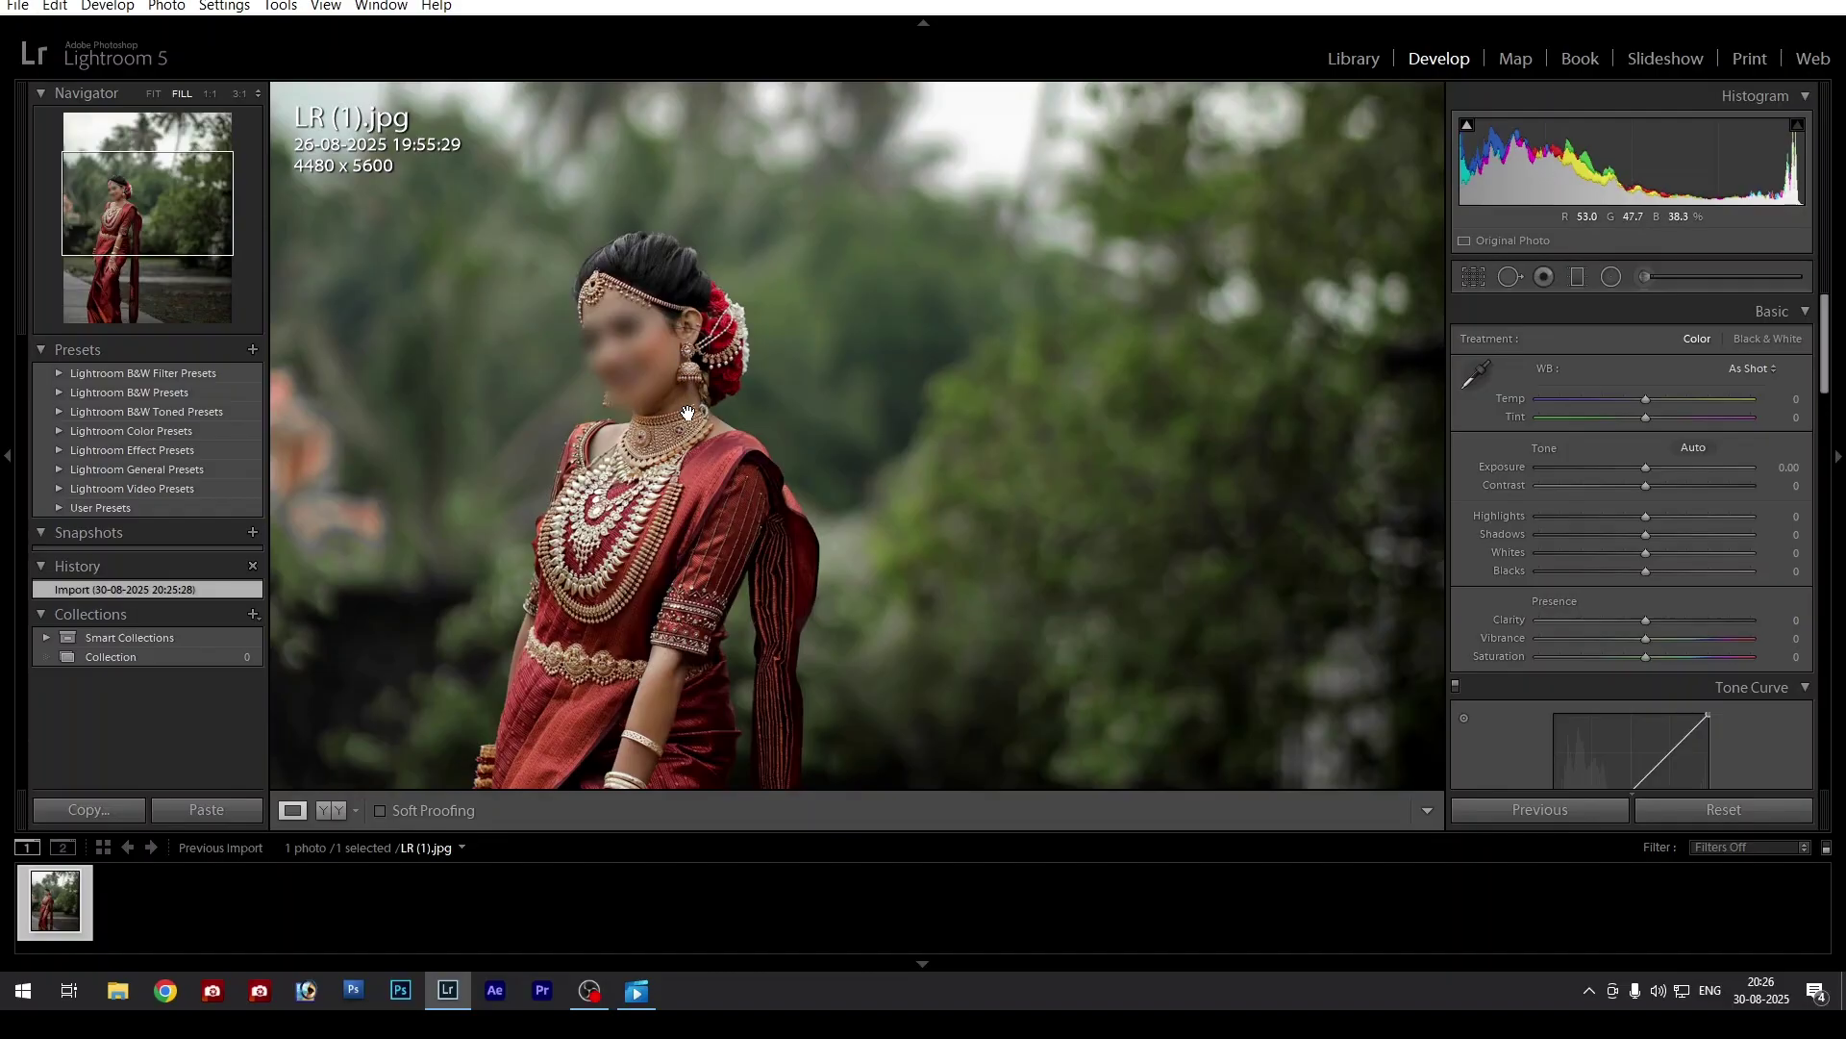
click(793, 427)
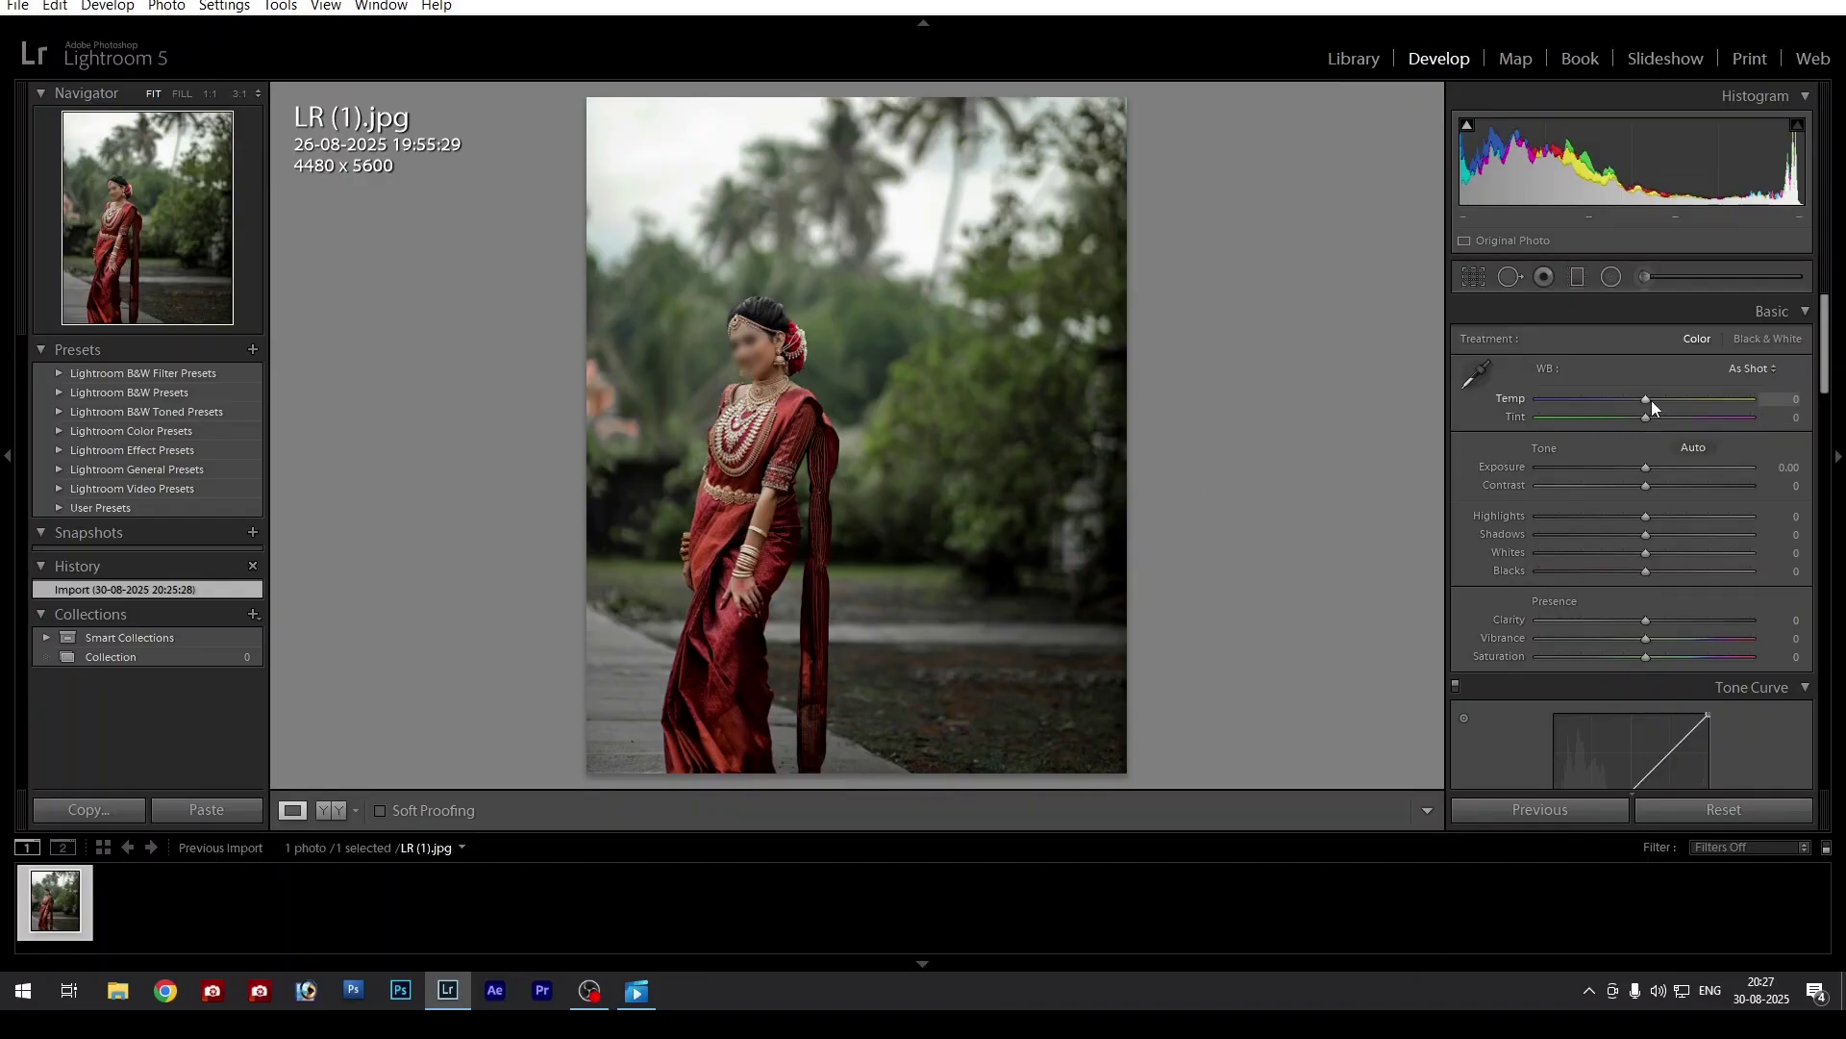
Raise the photo's Exposure to +0.52
scroll(1676, 384, down, 1)
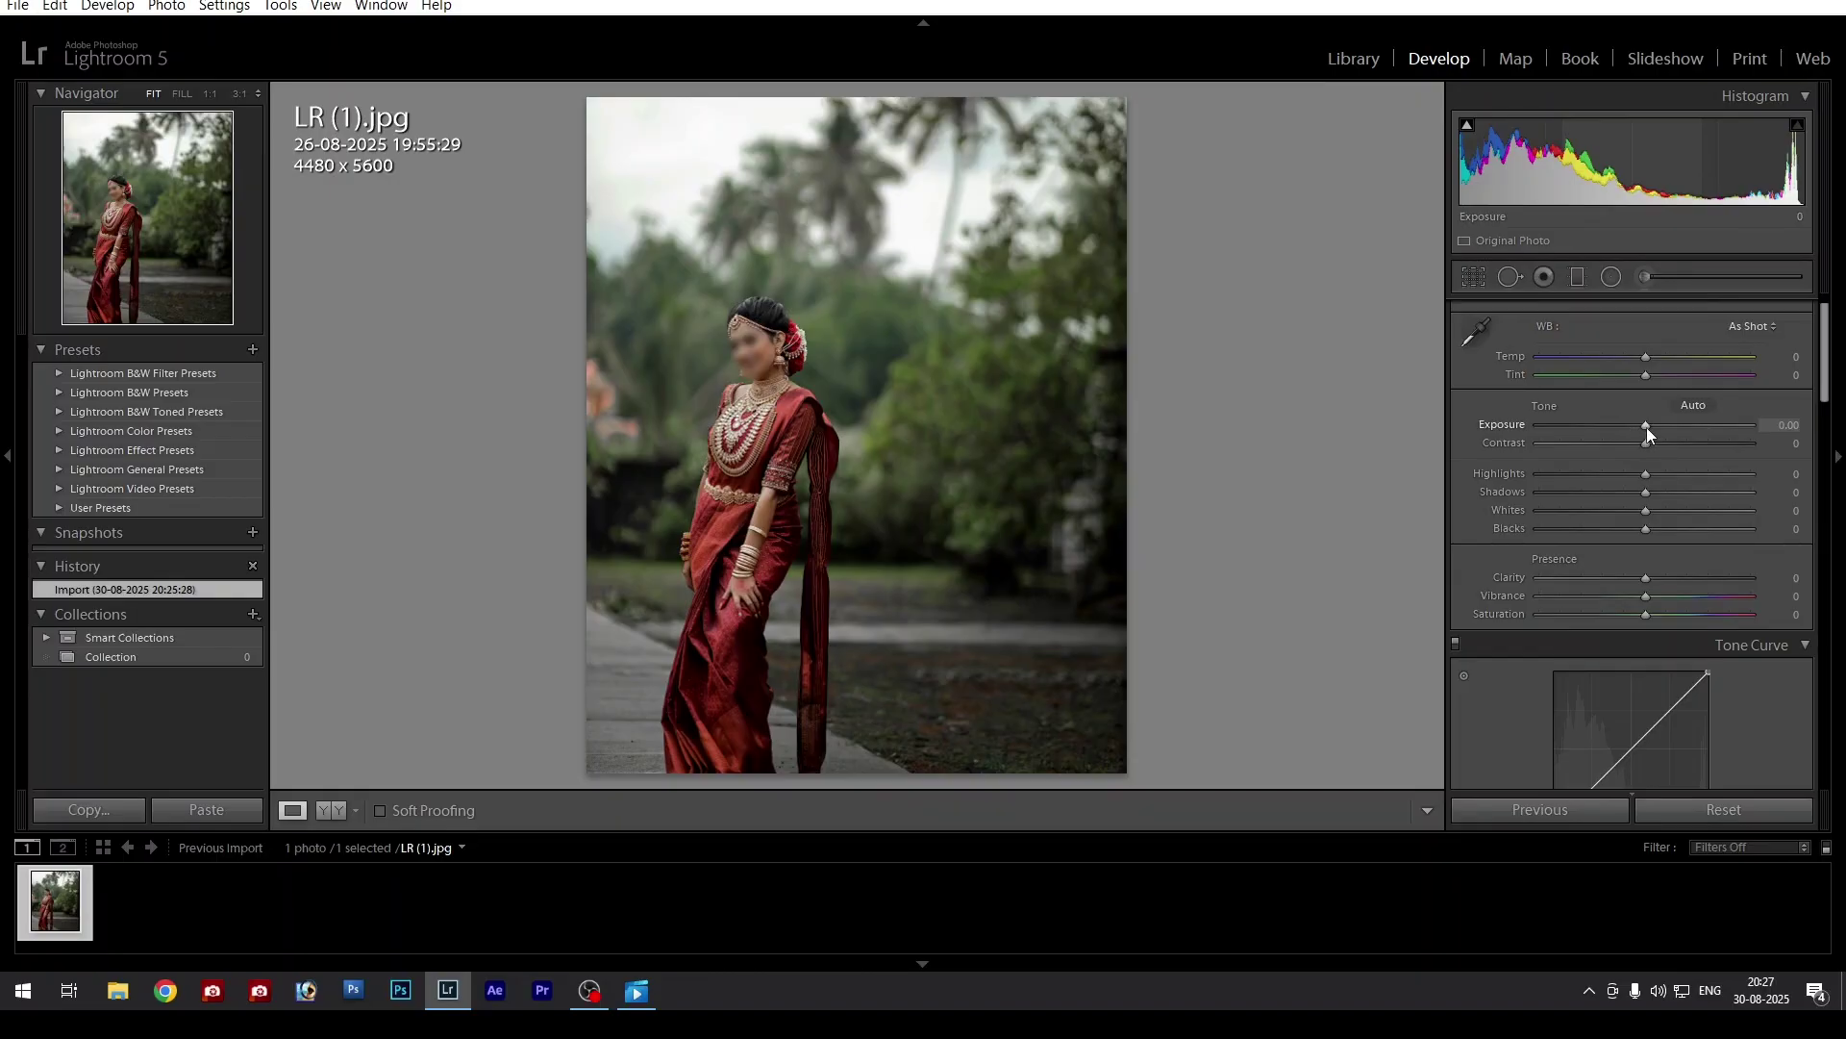
drag(1647, 427, 1655, 425)
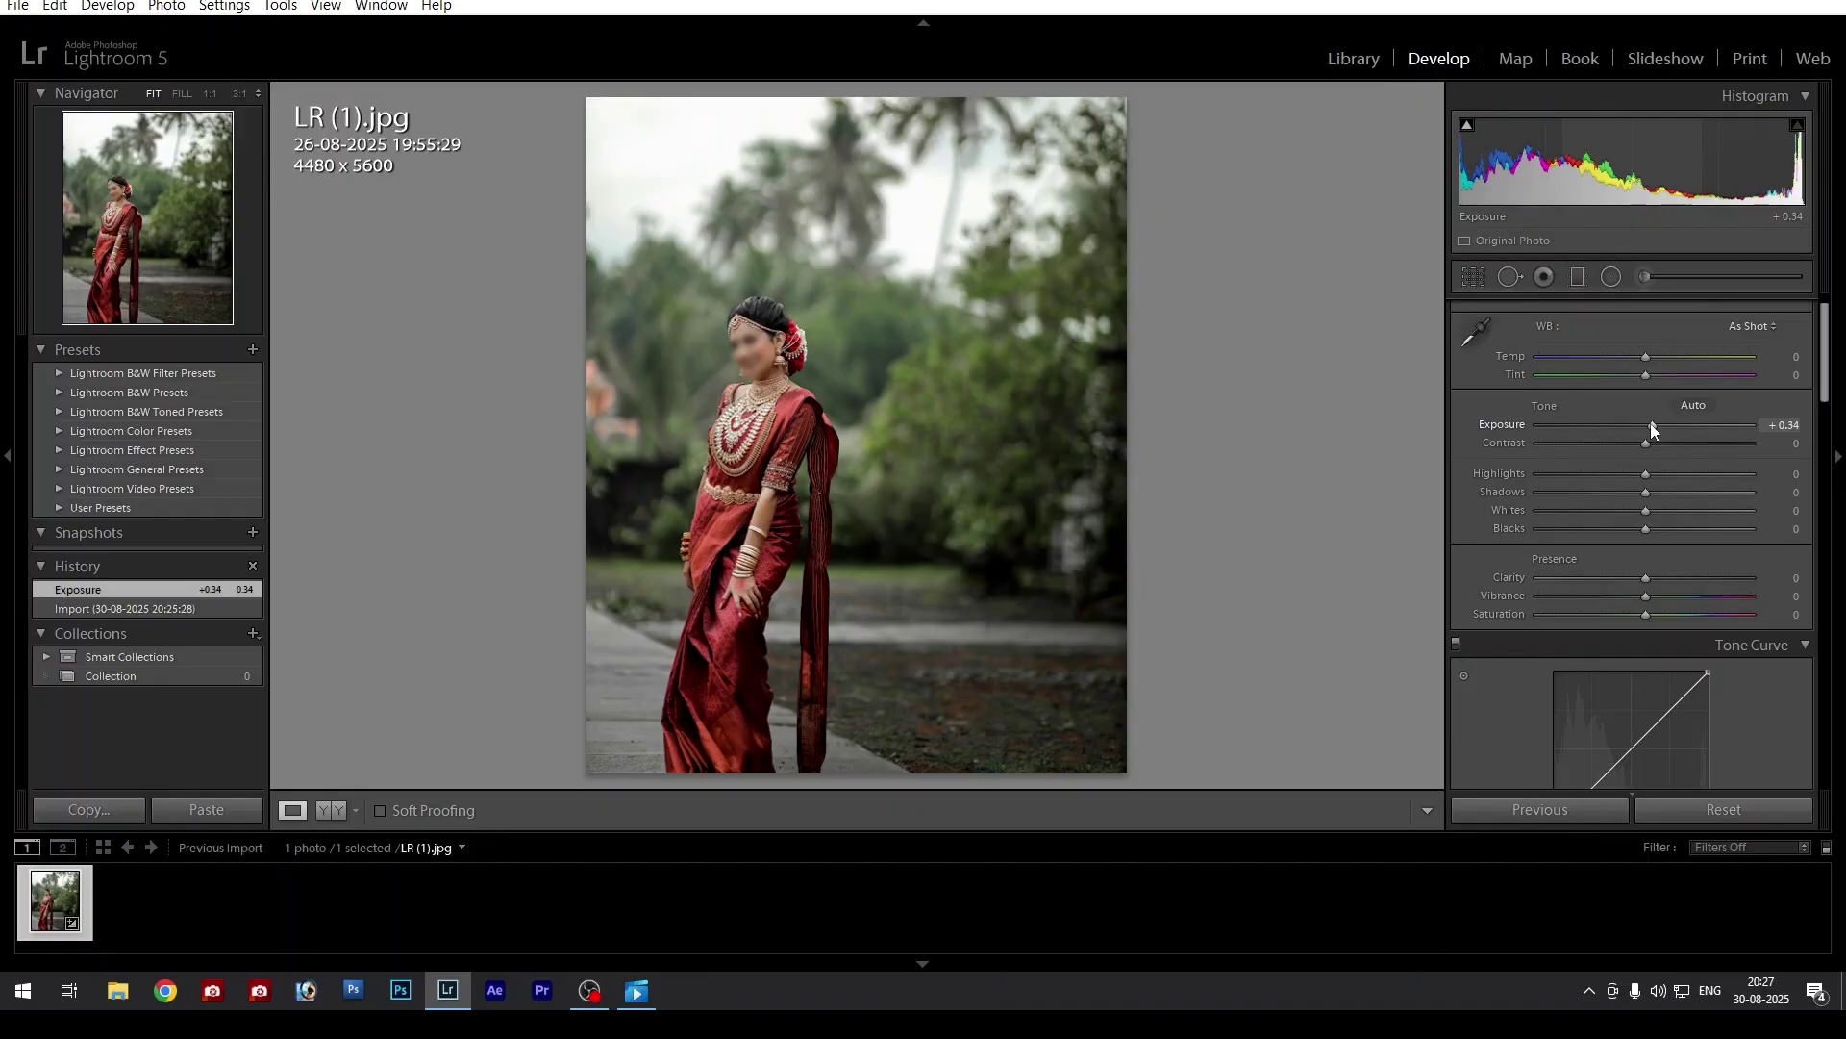
drag(1650, 424, 1652, 429)
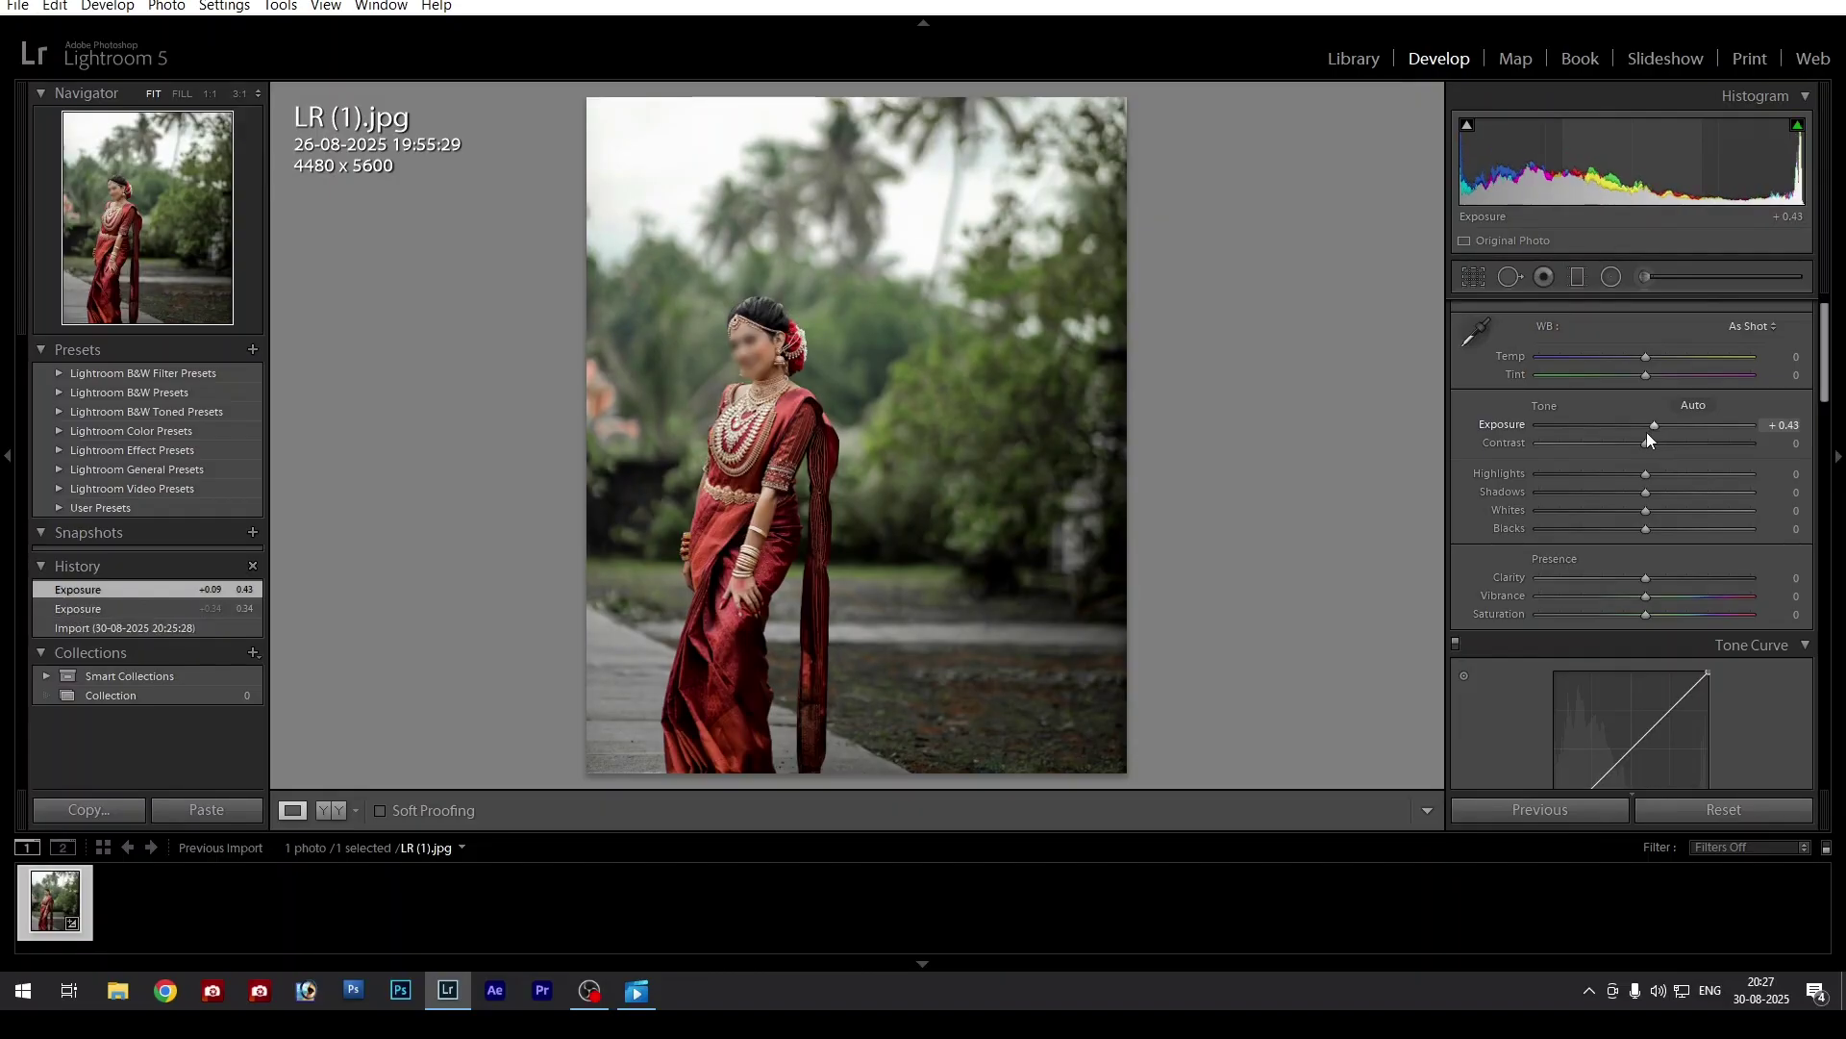
drag(1655, 429, 1658, 430)
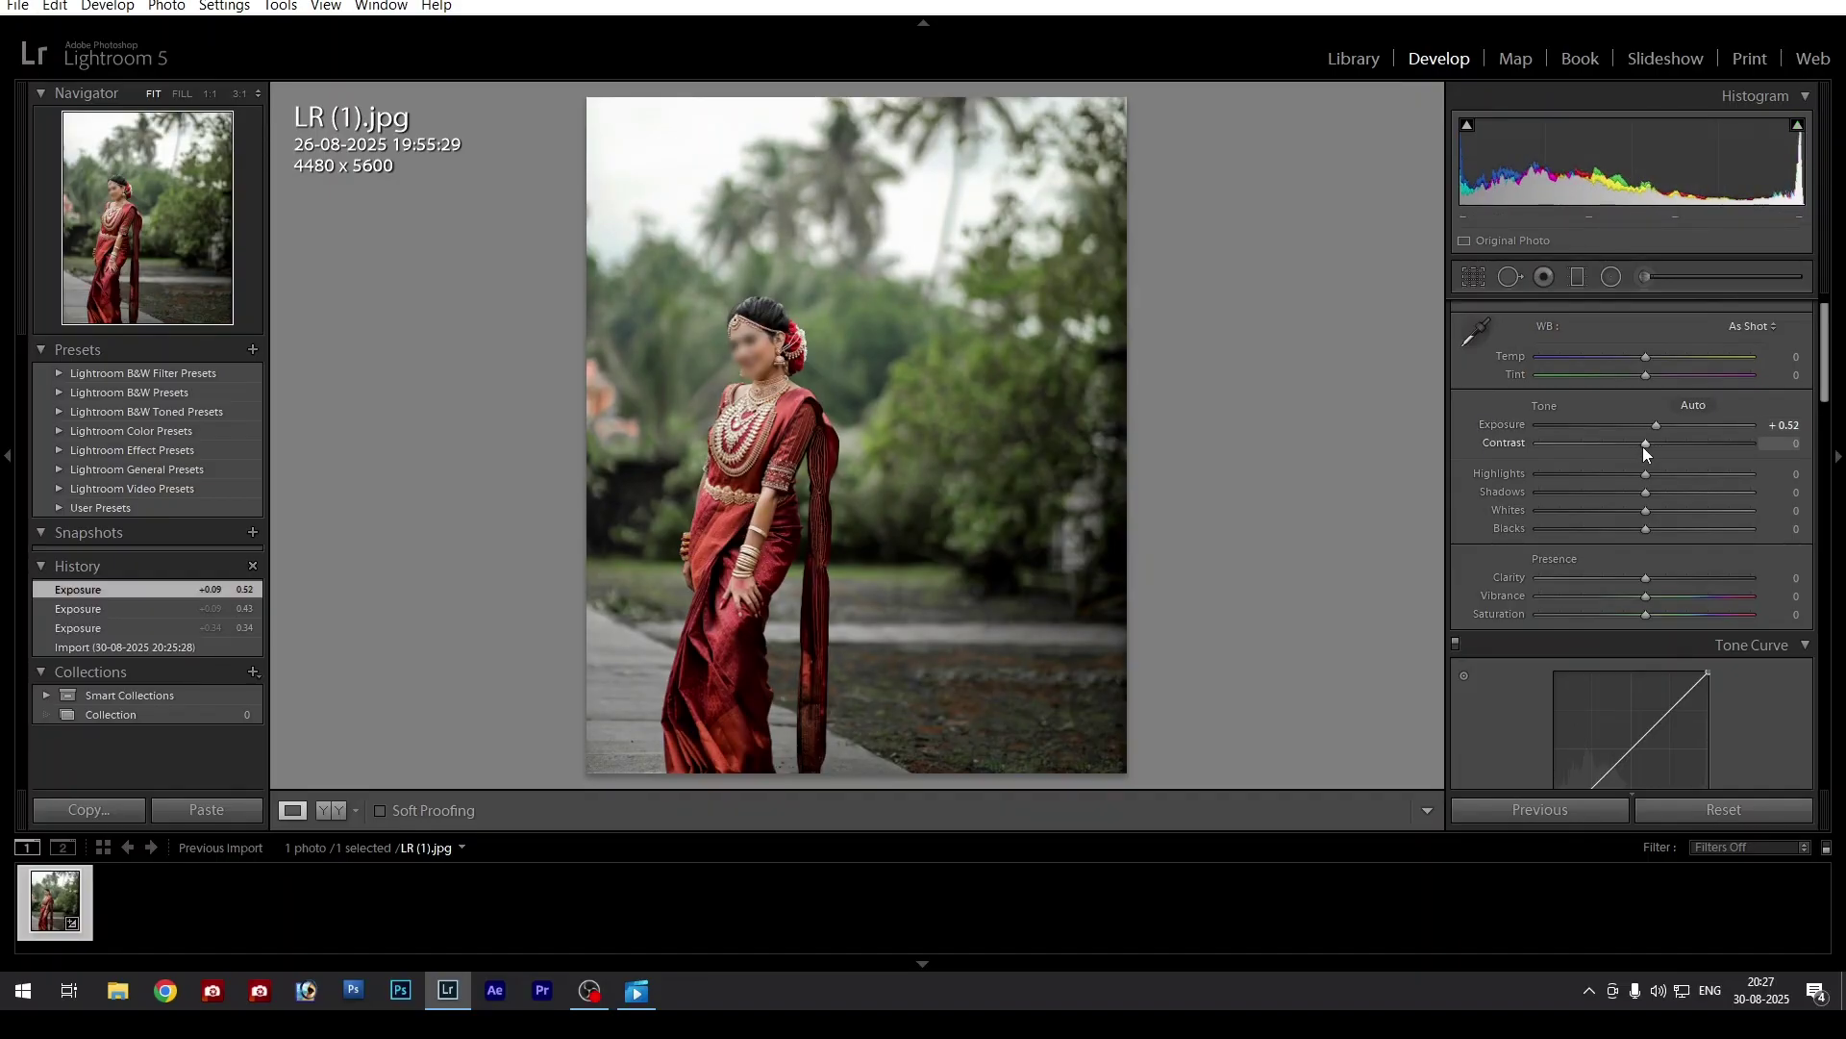
Set the photo's Contrast to -1 and its Shadows to +23
drag(1647, 446, 1644, 452)
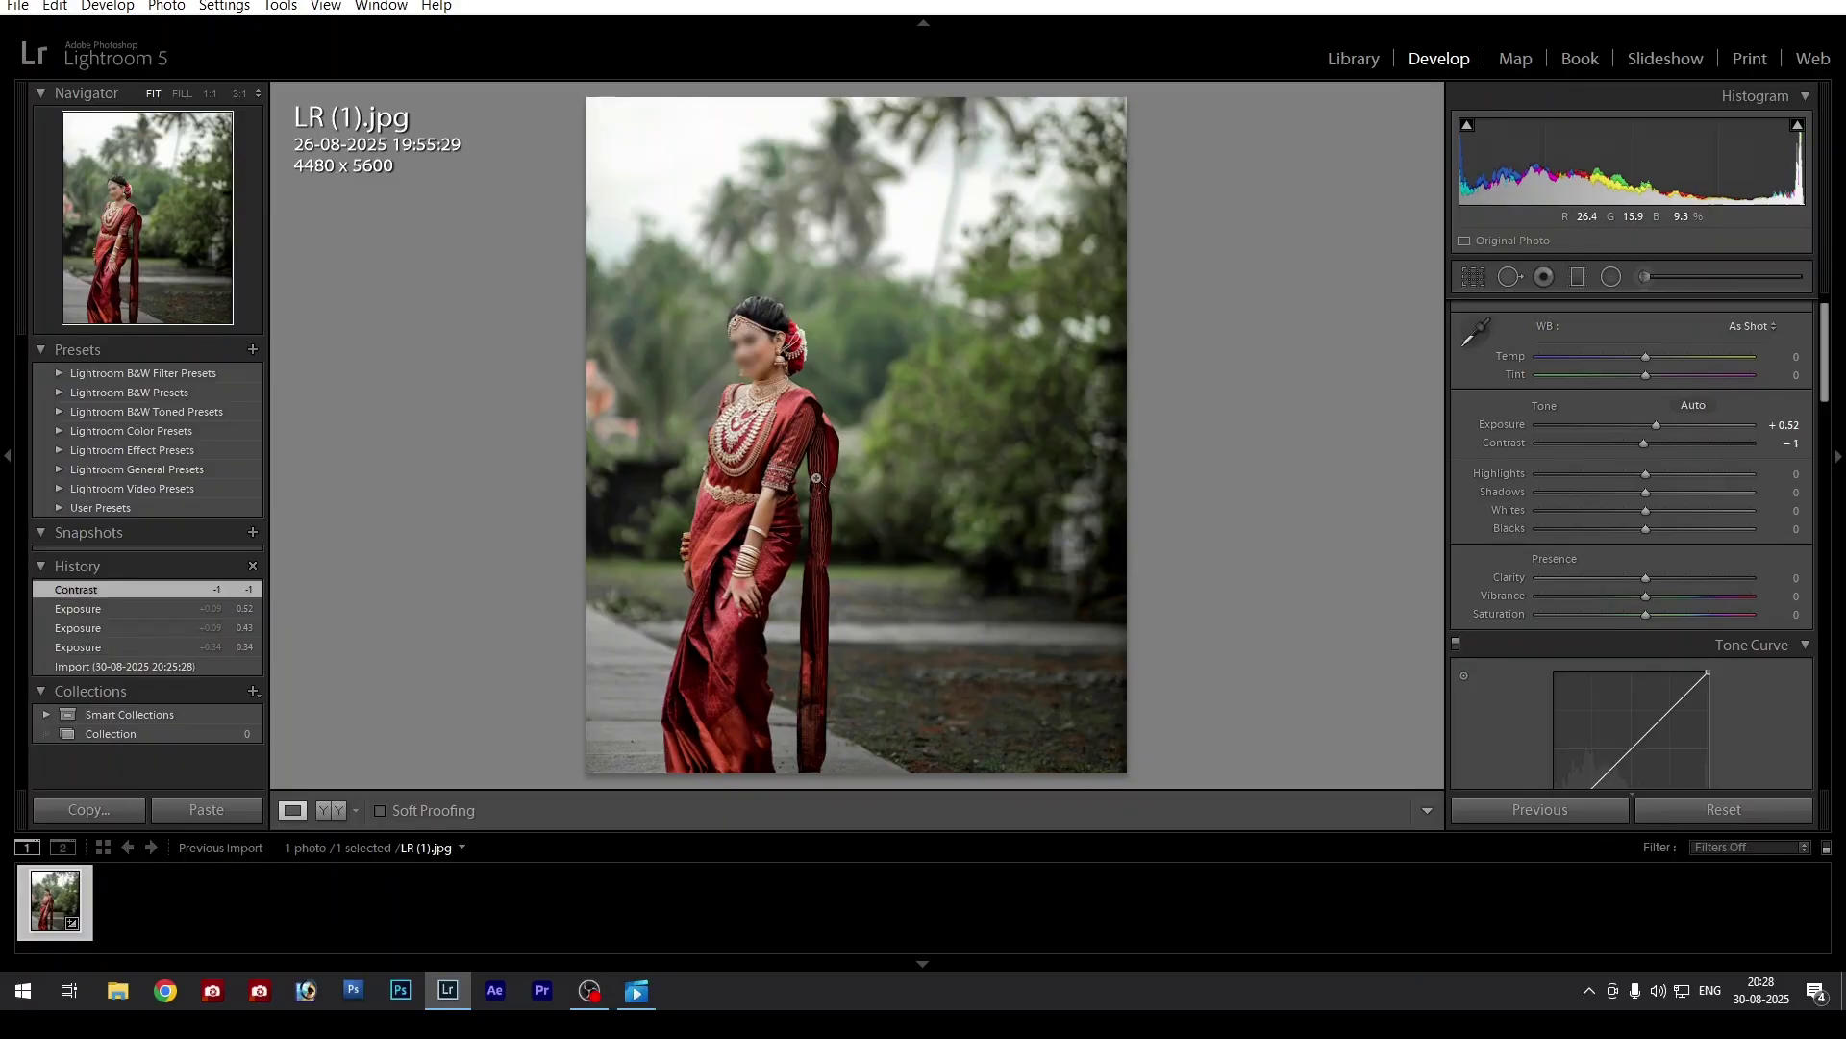
mouse_move(1647, 492)
mouse_down()
mouse_move(1692, 496)
mouse_move(1670, 494)
mouse_up()
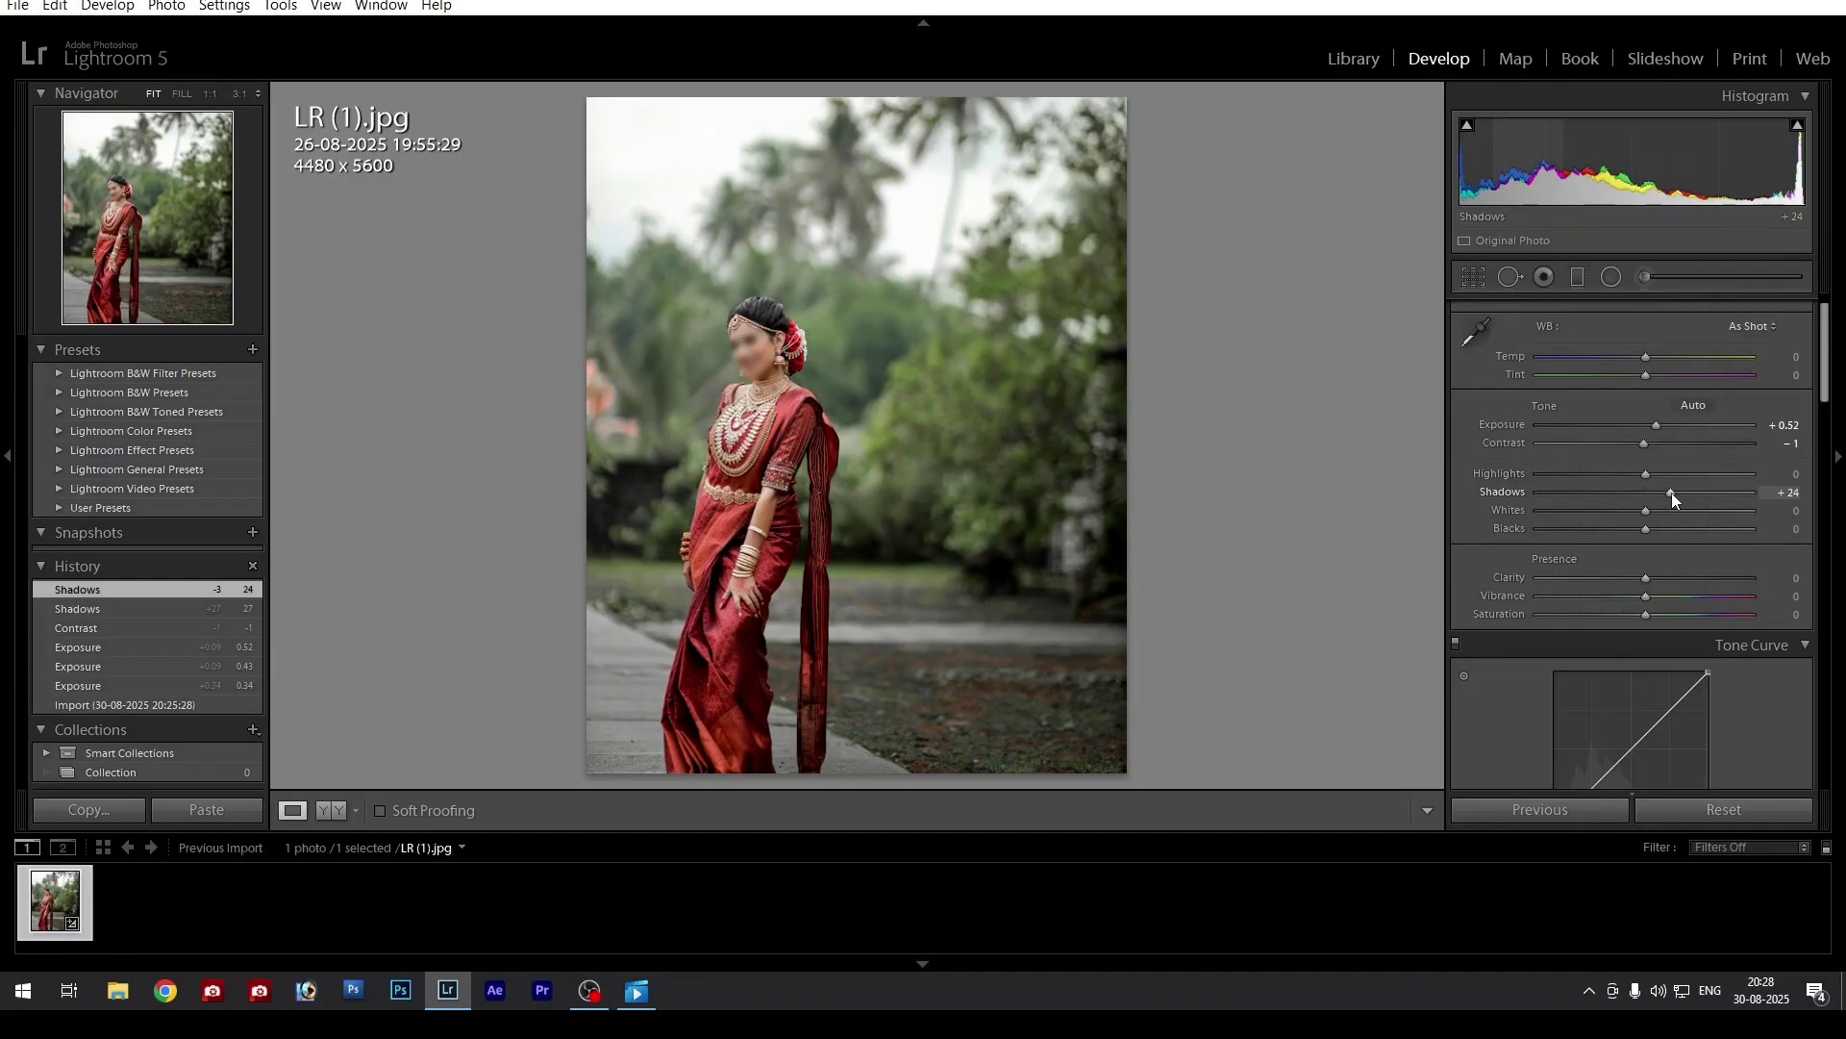
mouse_move(1671, 493)
mouse_down()
mouse_move(1654, 499)
mouse_move(1671, 499)
mouse_up()
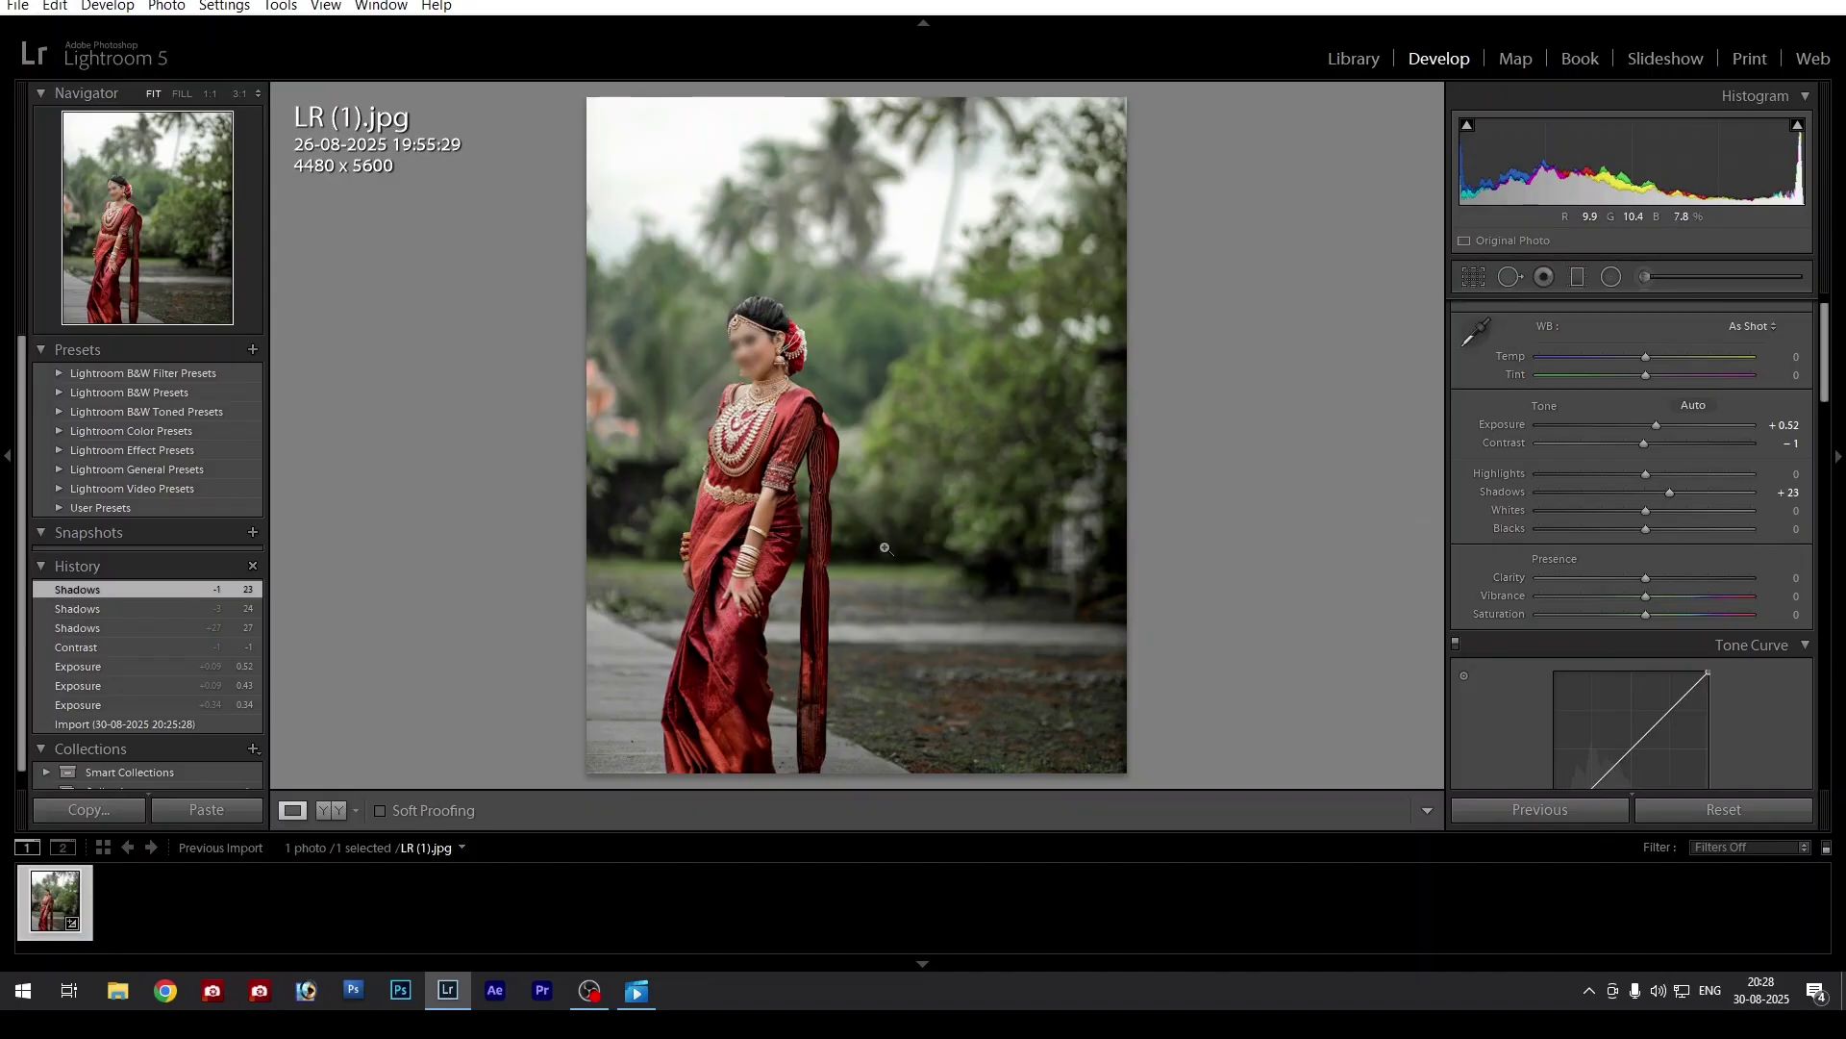
Set the photo's Vibrance to +23 and Saturation to +7
click(1832, 362)
scroll(1828, 385, down, 2)
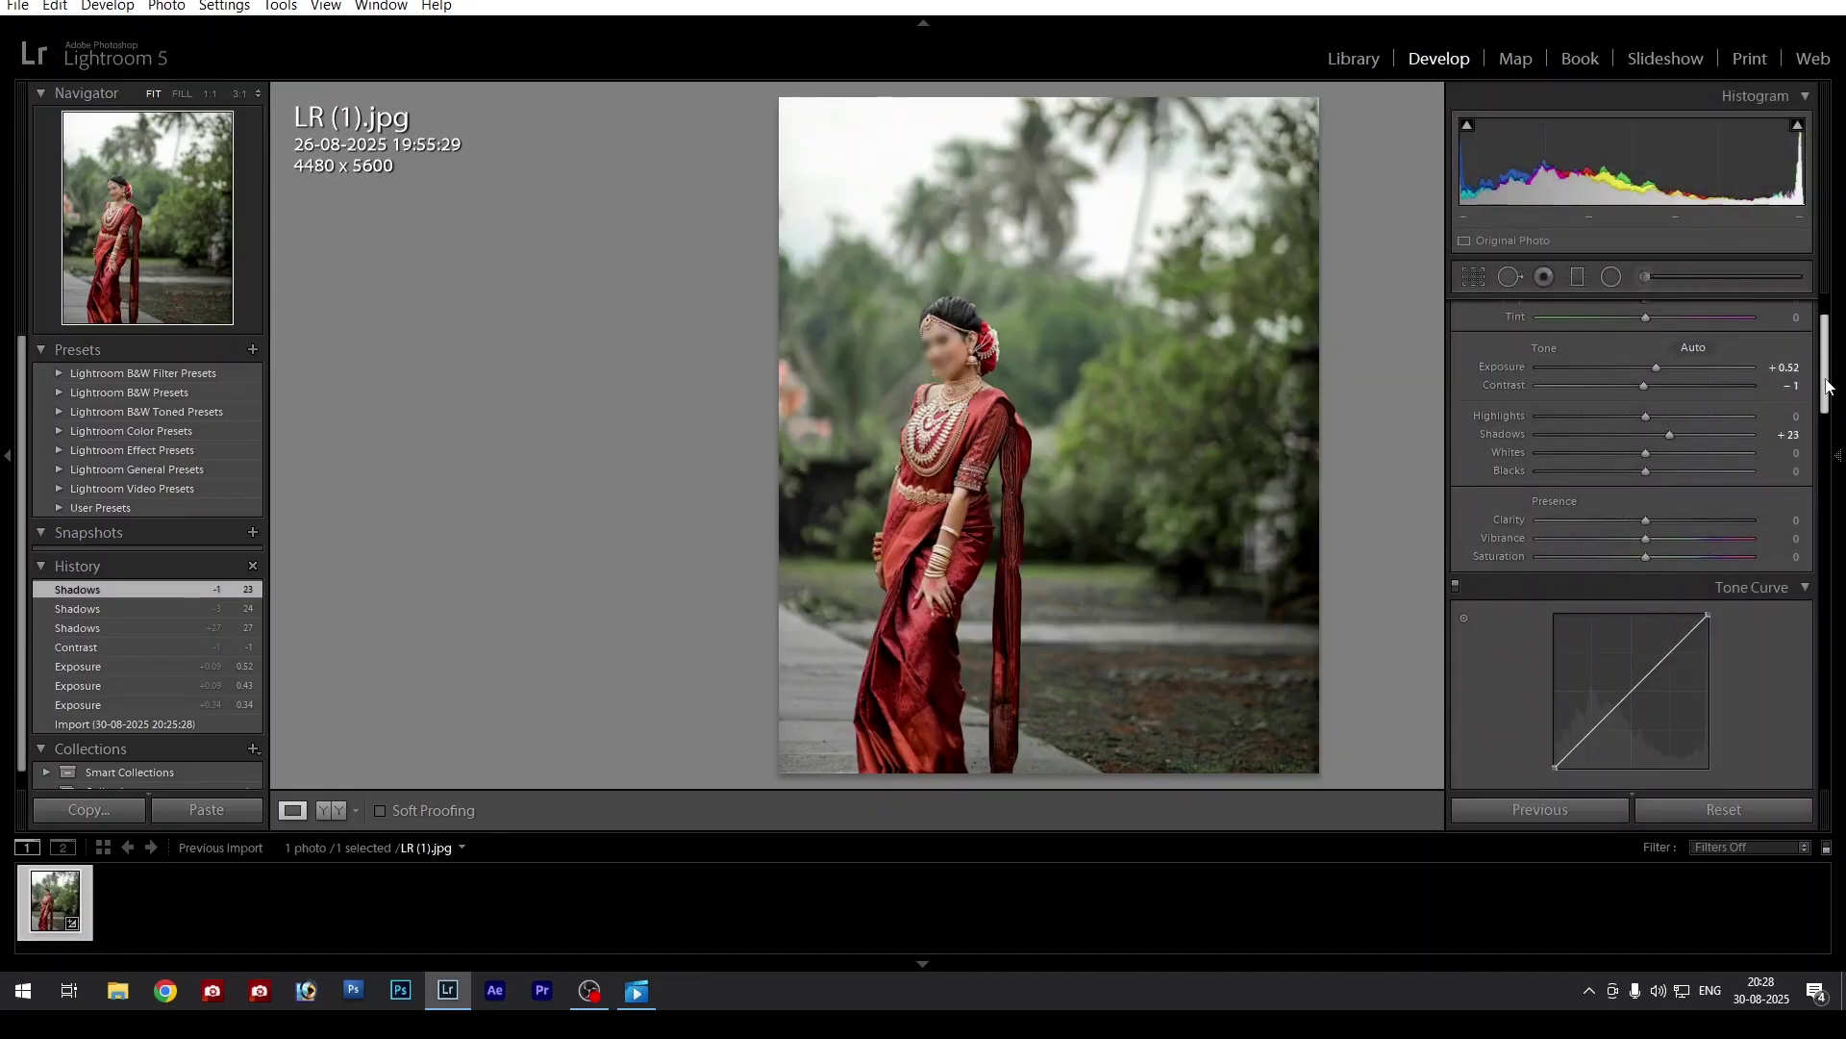
scroll(1827, 385, down, 4)
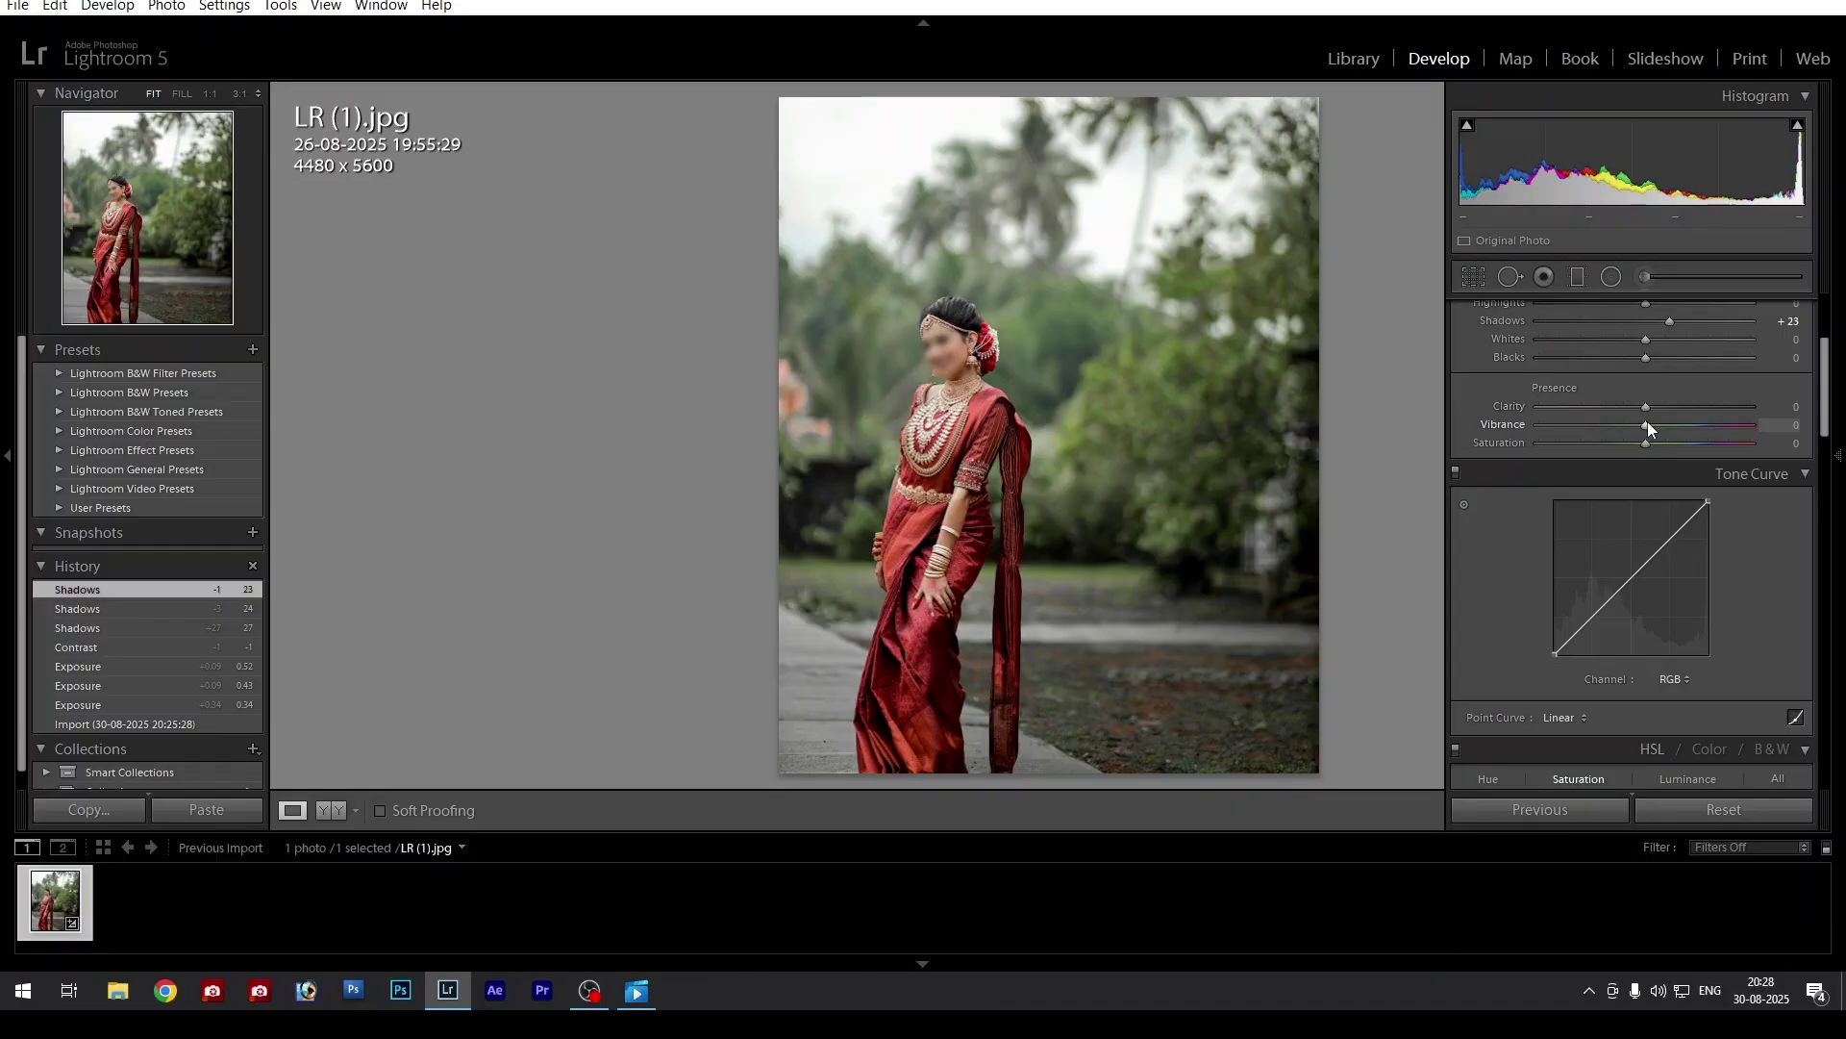
mouse_move(1648, 424)
mouse_down()
mouse_move(1733, 436)
mouse_move(1588, 442)
mouse_move(1752, 436)
mouse_move(1650, 446)
mouse_up()
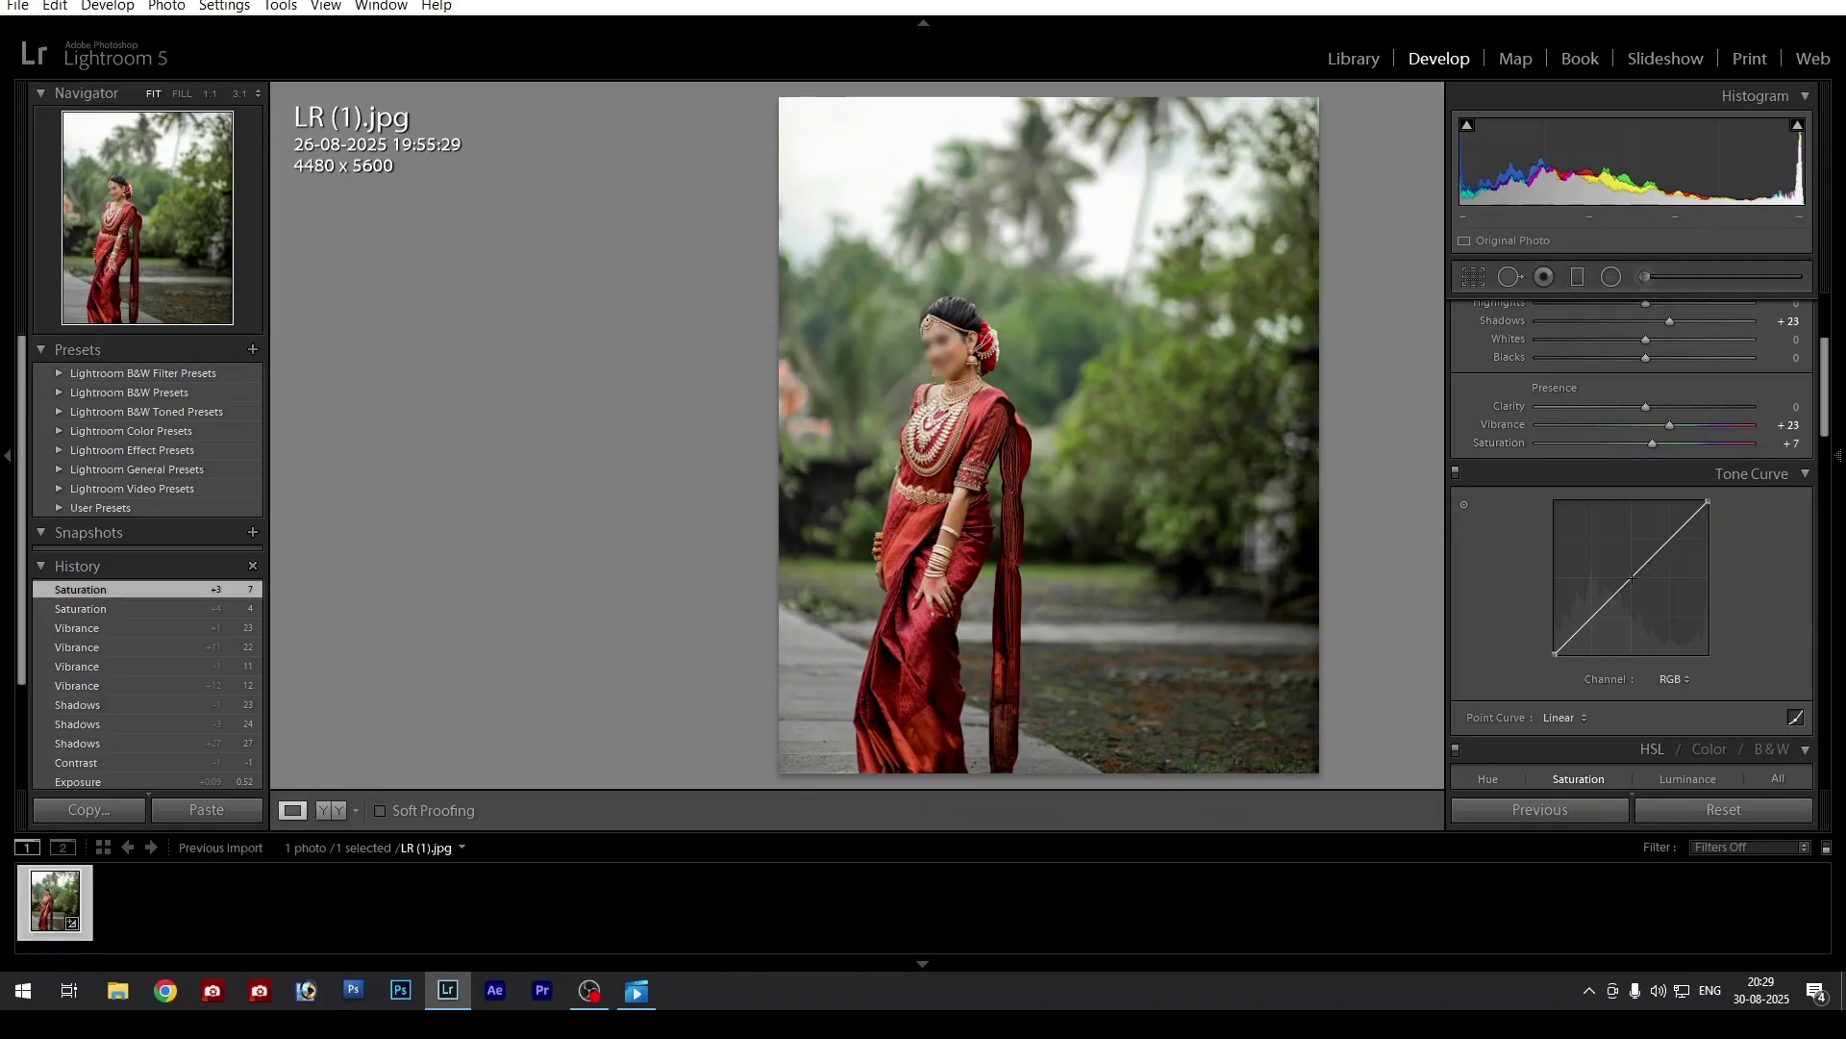
Lift the midtones slightly with one control point at the centre of the RGB tone curve, deleting the extra upper point
click(1633, 576)
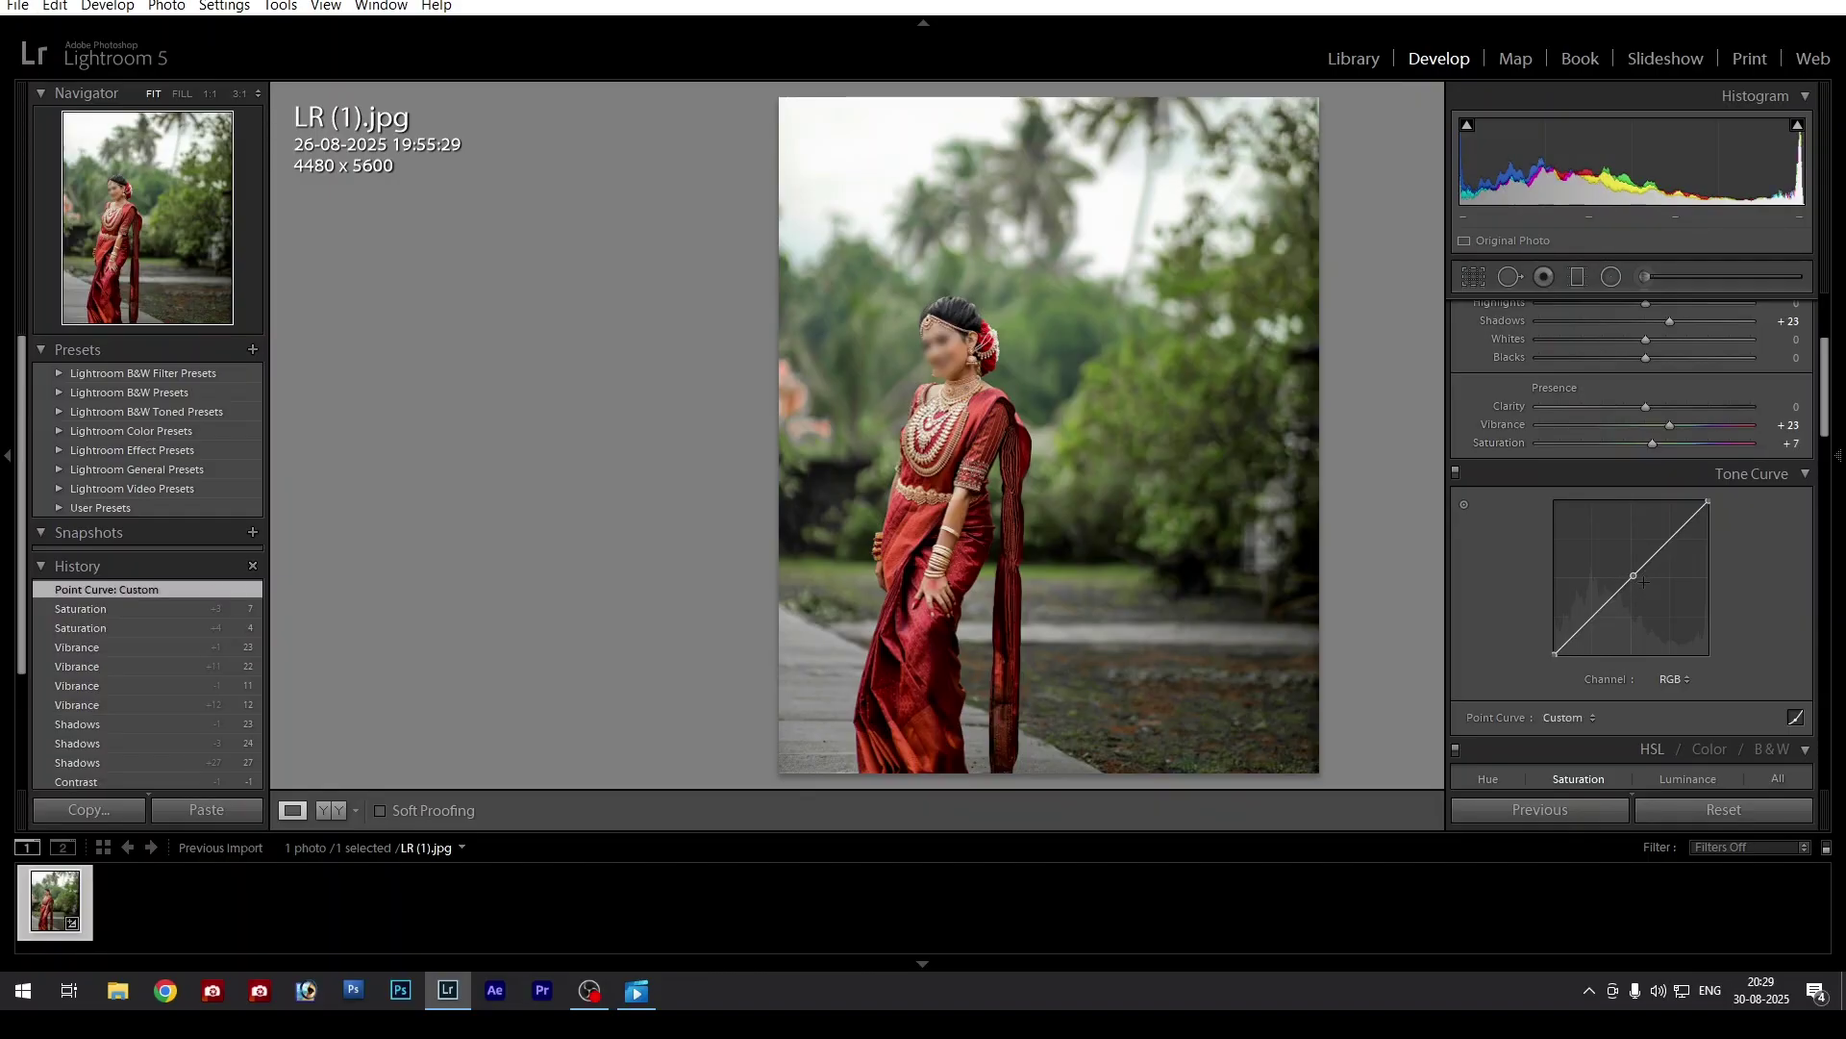
click(1677, 536)
right_click(1677, 533)
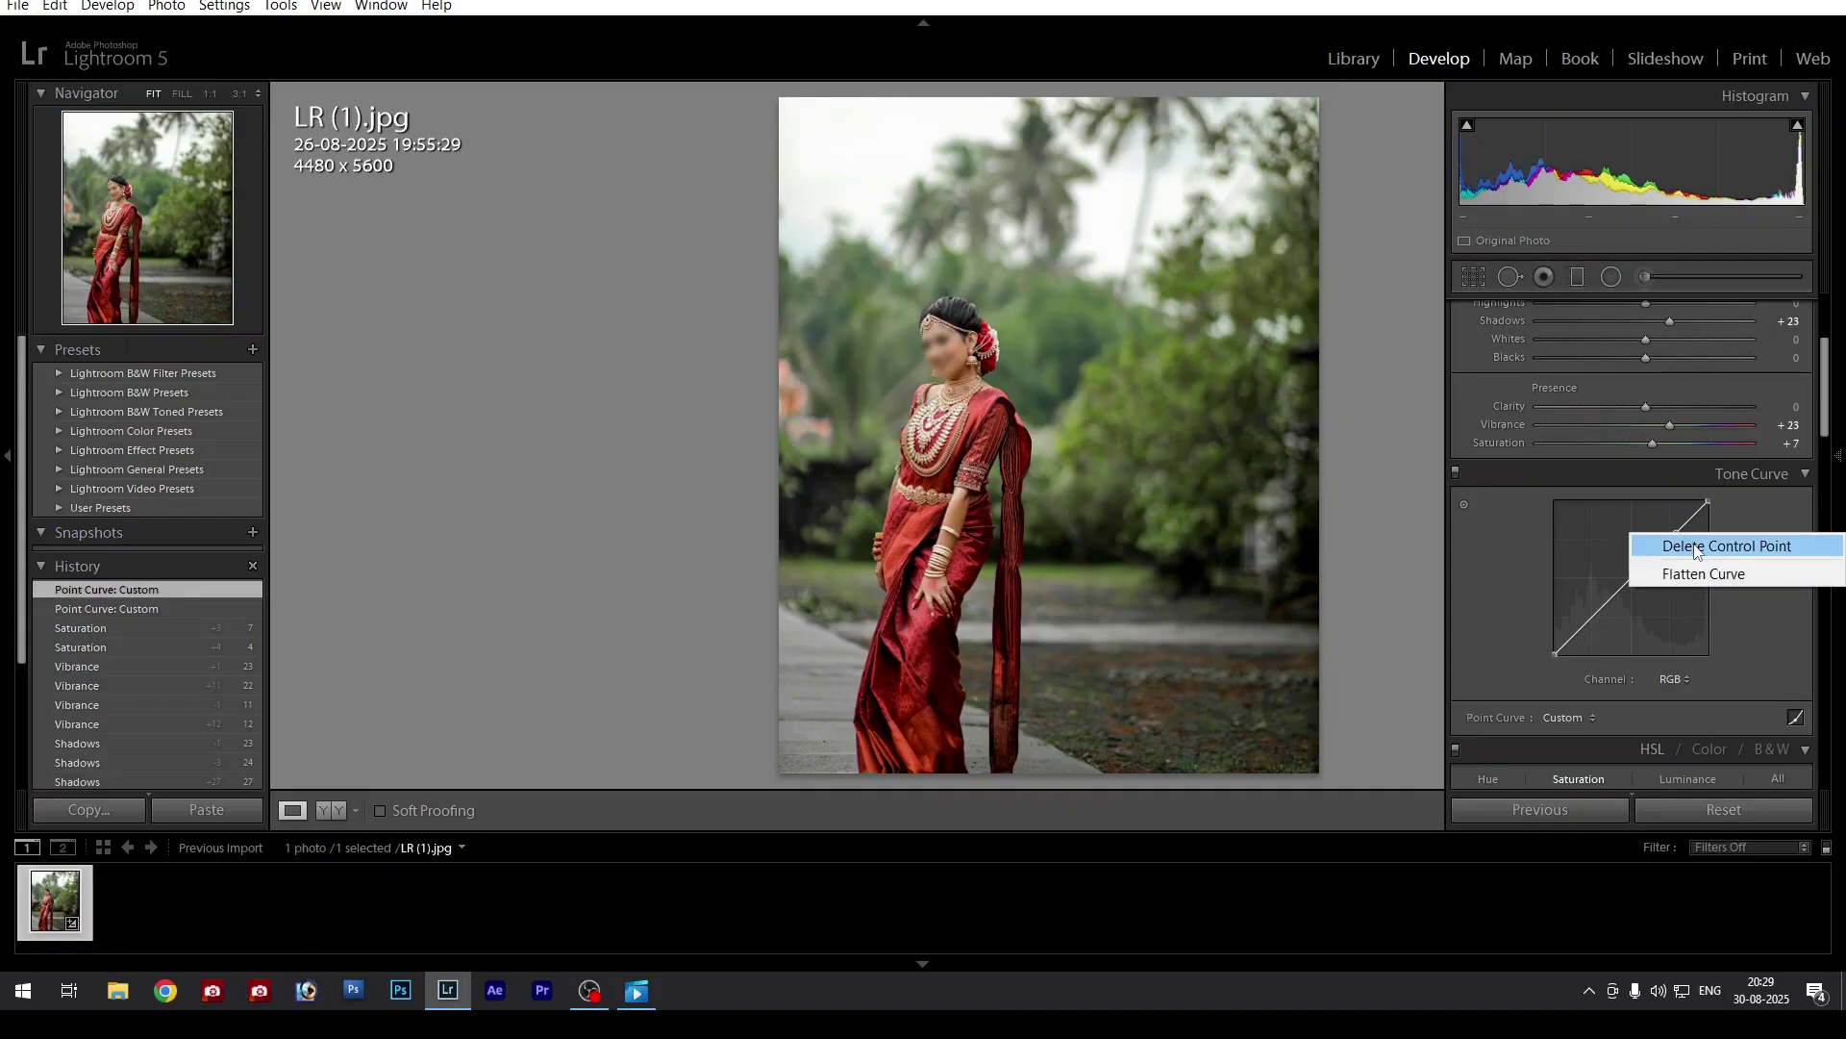
click(1721, 540)
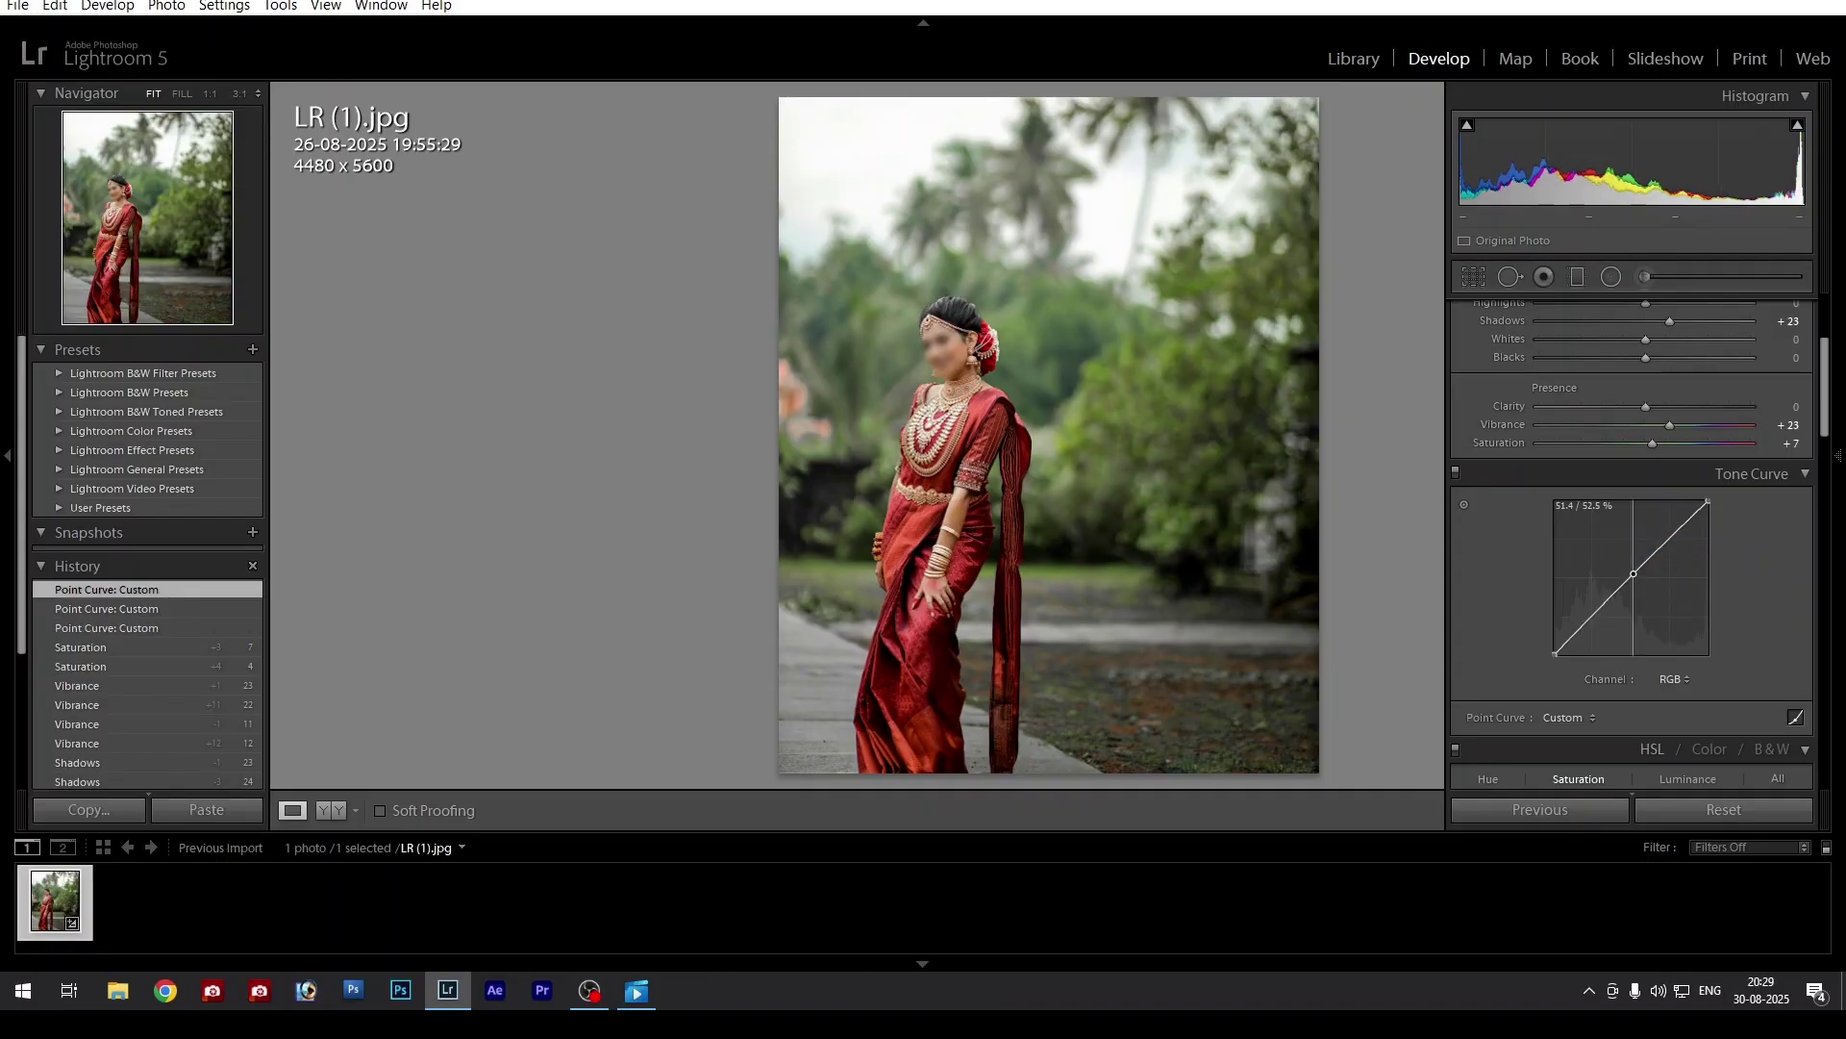
drag(1635, 577, 1633, 571)
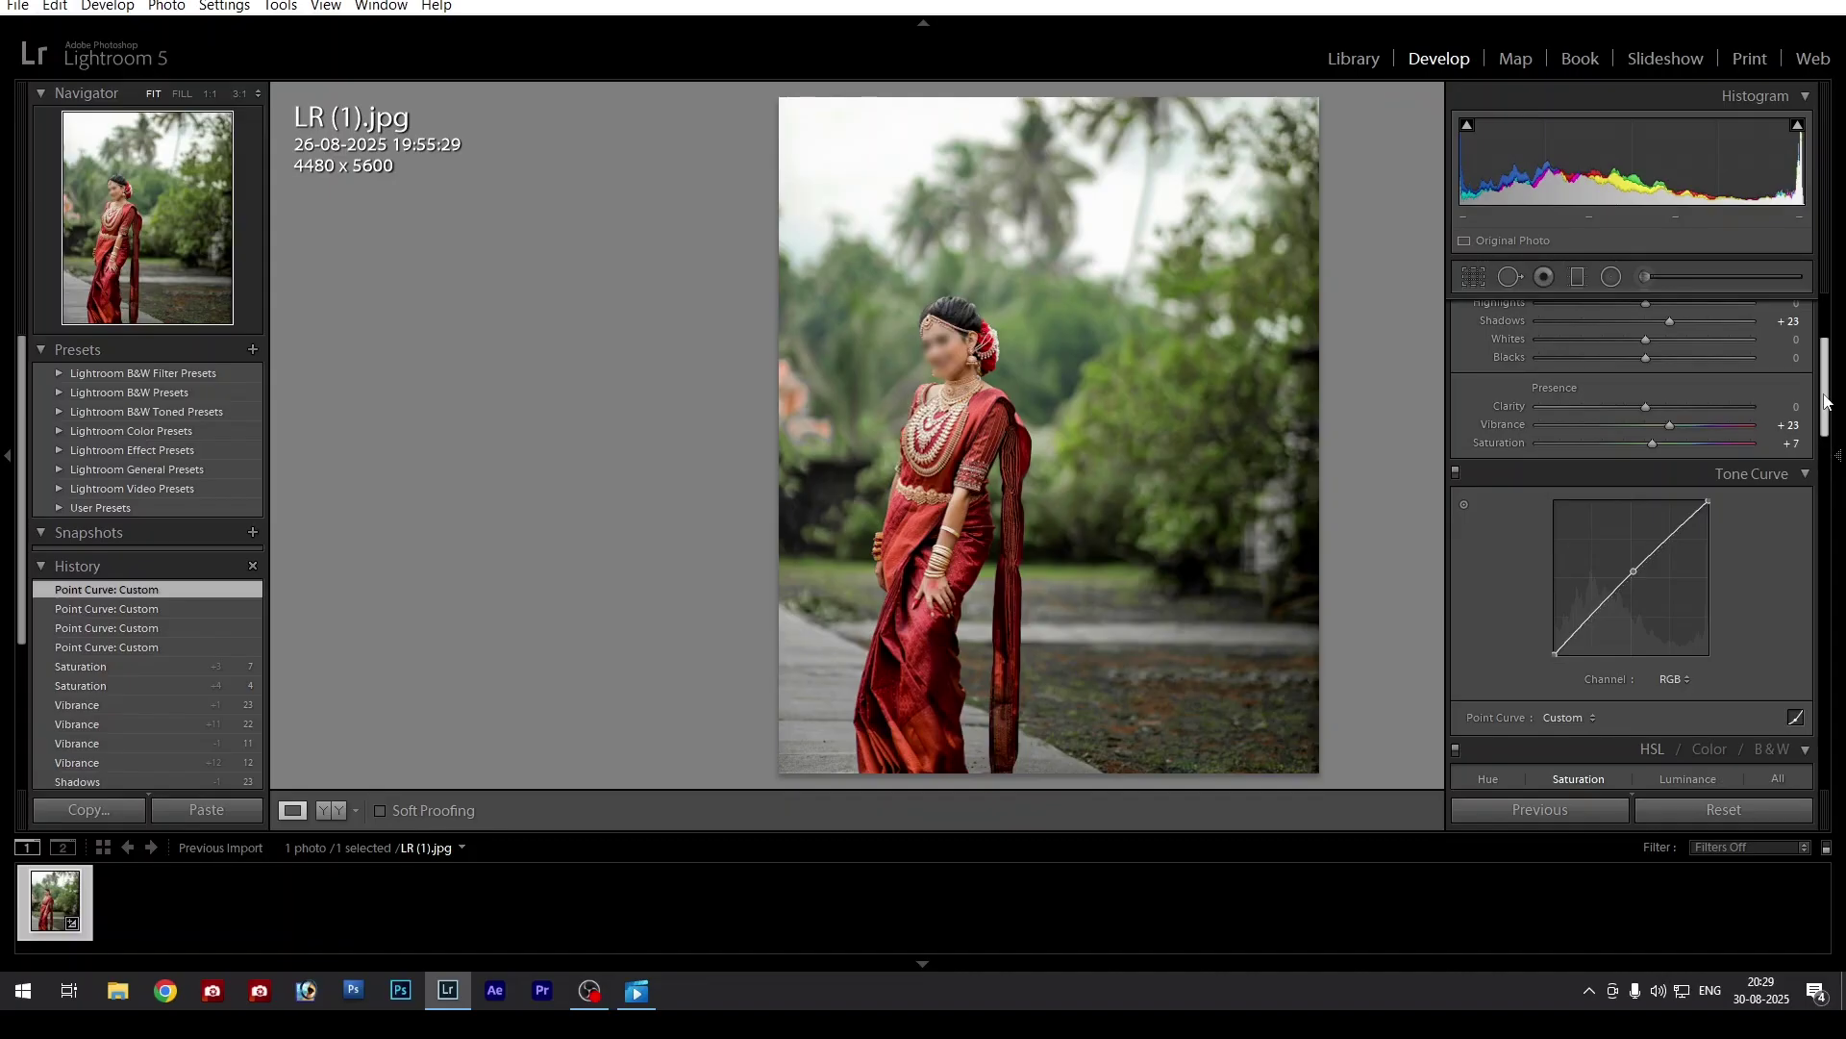
Examine the HSL and Split Toning settings, including the Hue, Saturation and Luminance sliders for each colour
drag(1826, 401, 1827, 476)
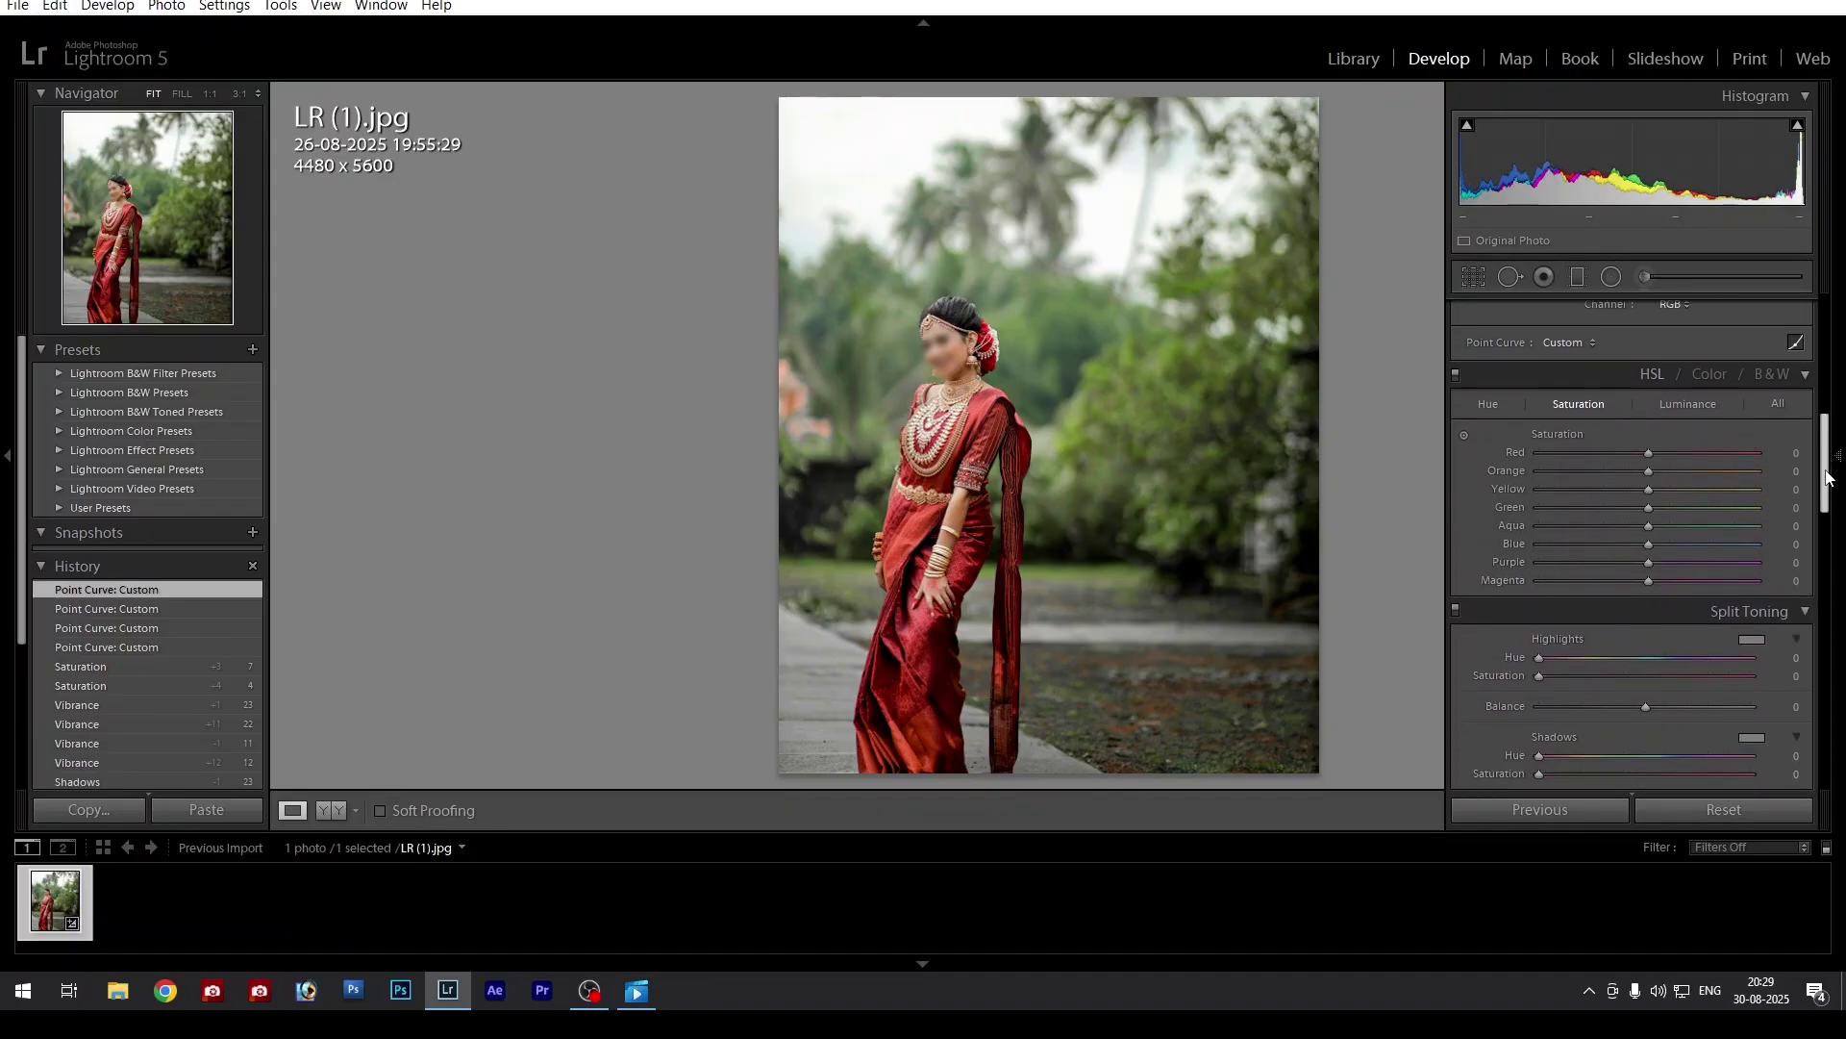
scroll(1756, 490, down, 2)
scroll(1745, 493, up, 2)
scroll(1741, 494, down, 1)
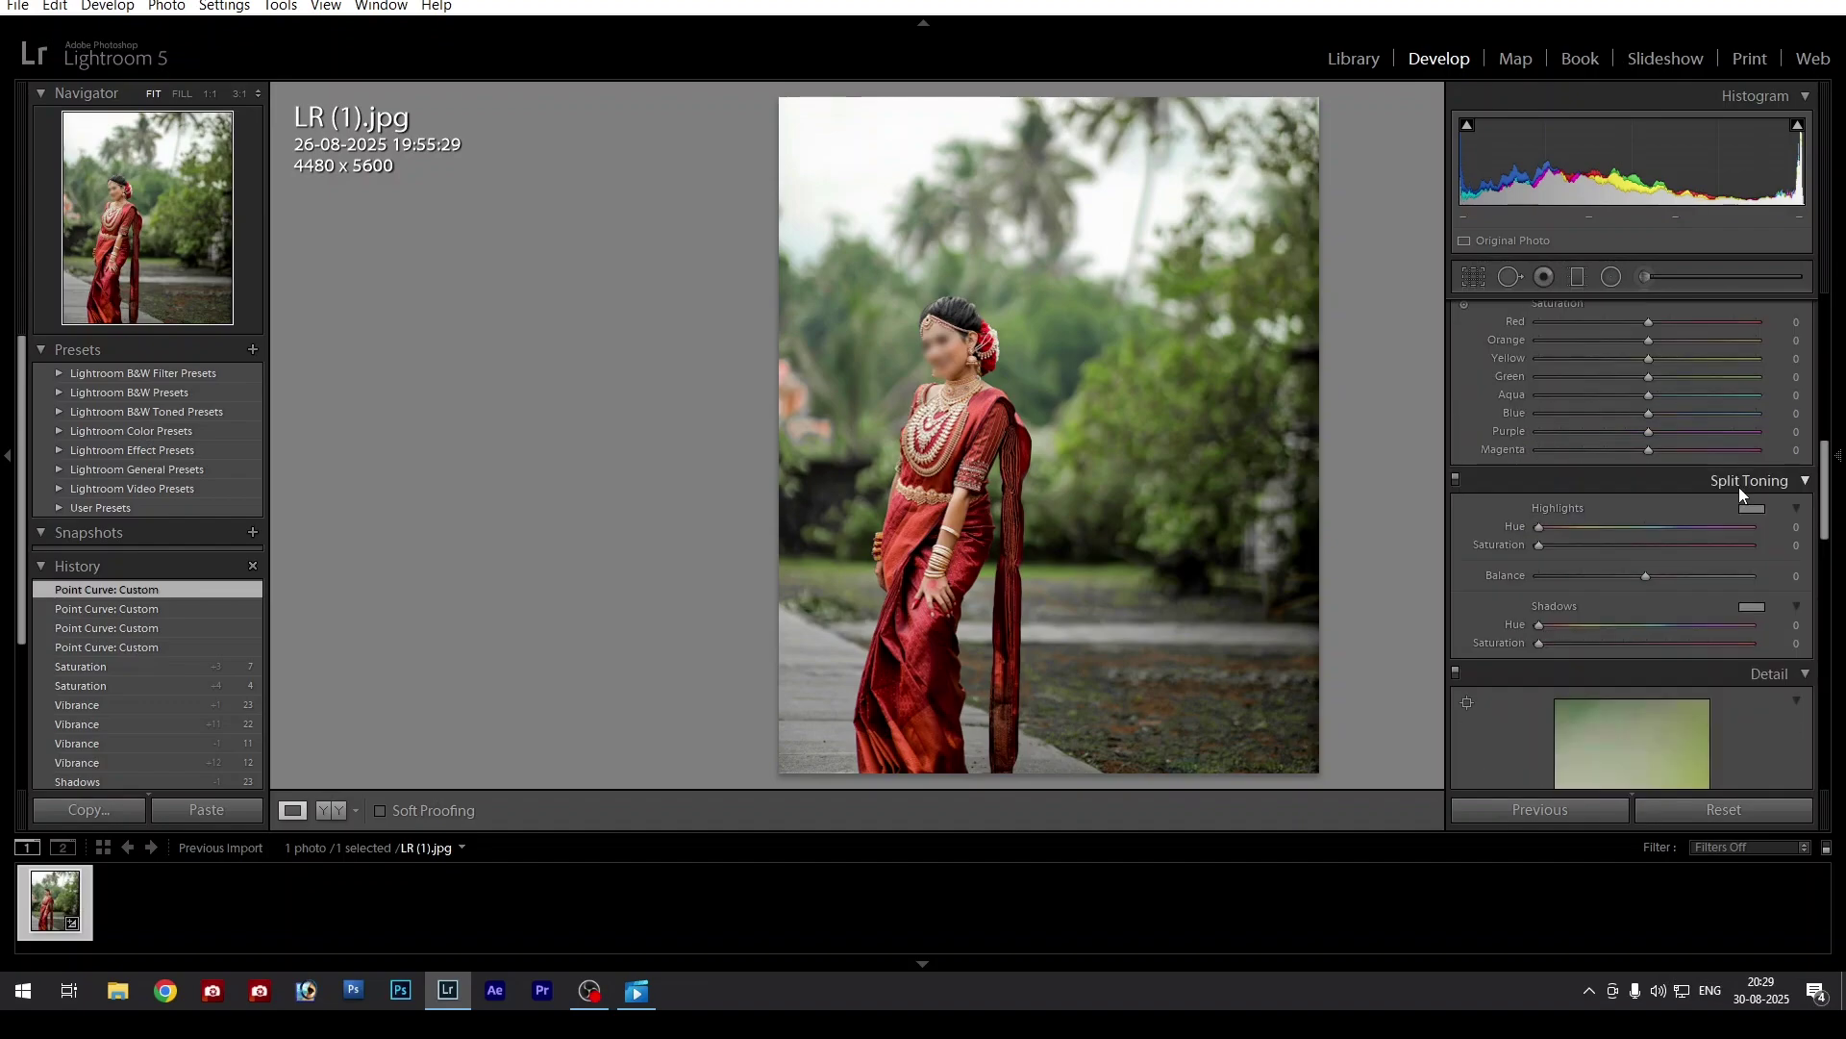
scroll(1739, 489, up, 2)
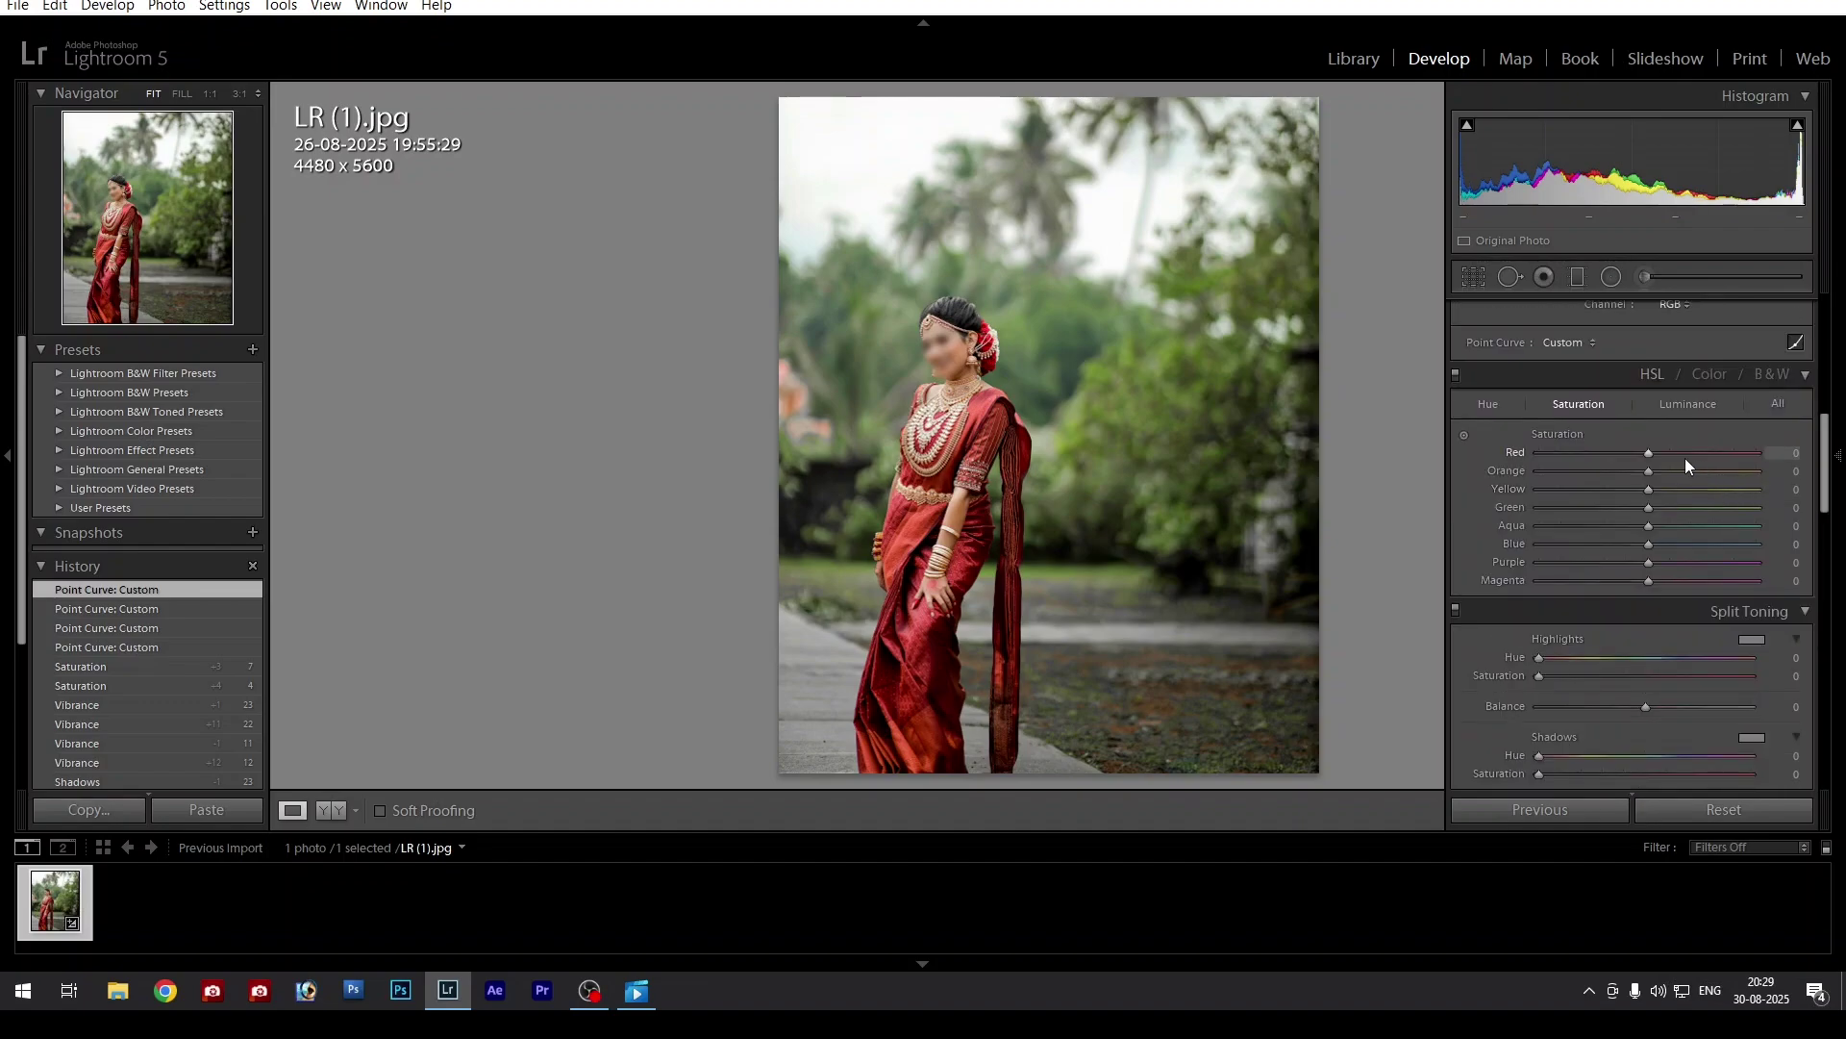
click(1486, 404)
click(1589, 406)
click(1695, 405)
Try shifting the HSL Yellow hue to -46 and the Green hue to -3, resetting both to 0
click(1497, 407)
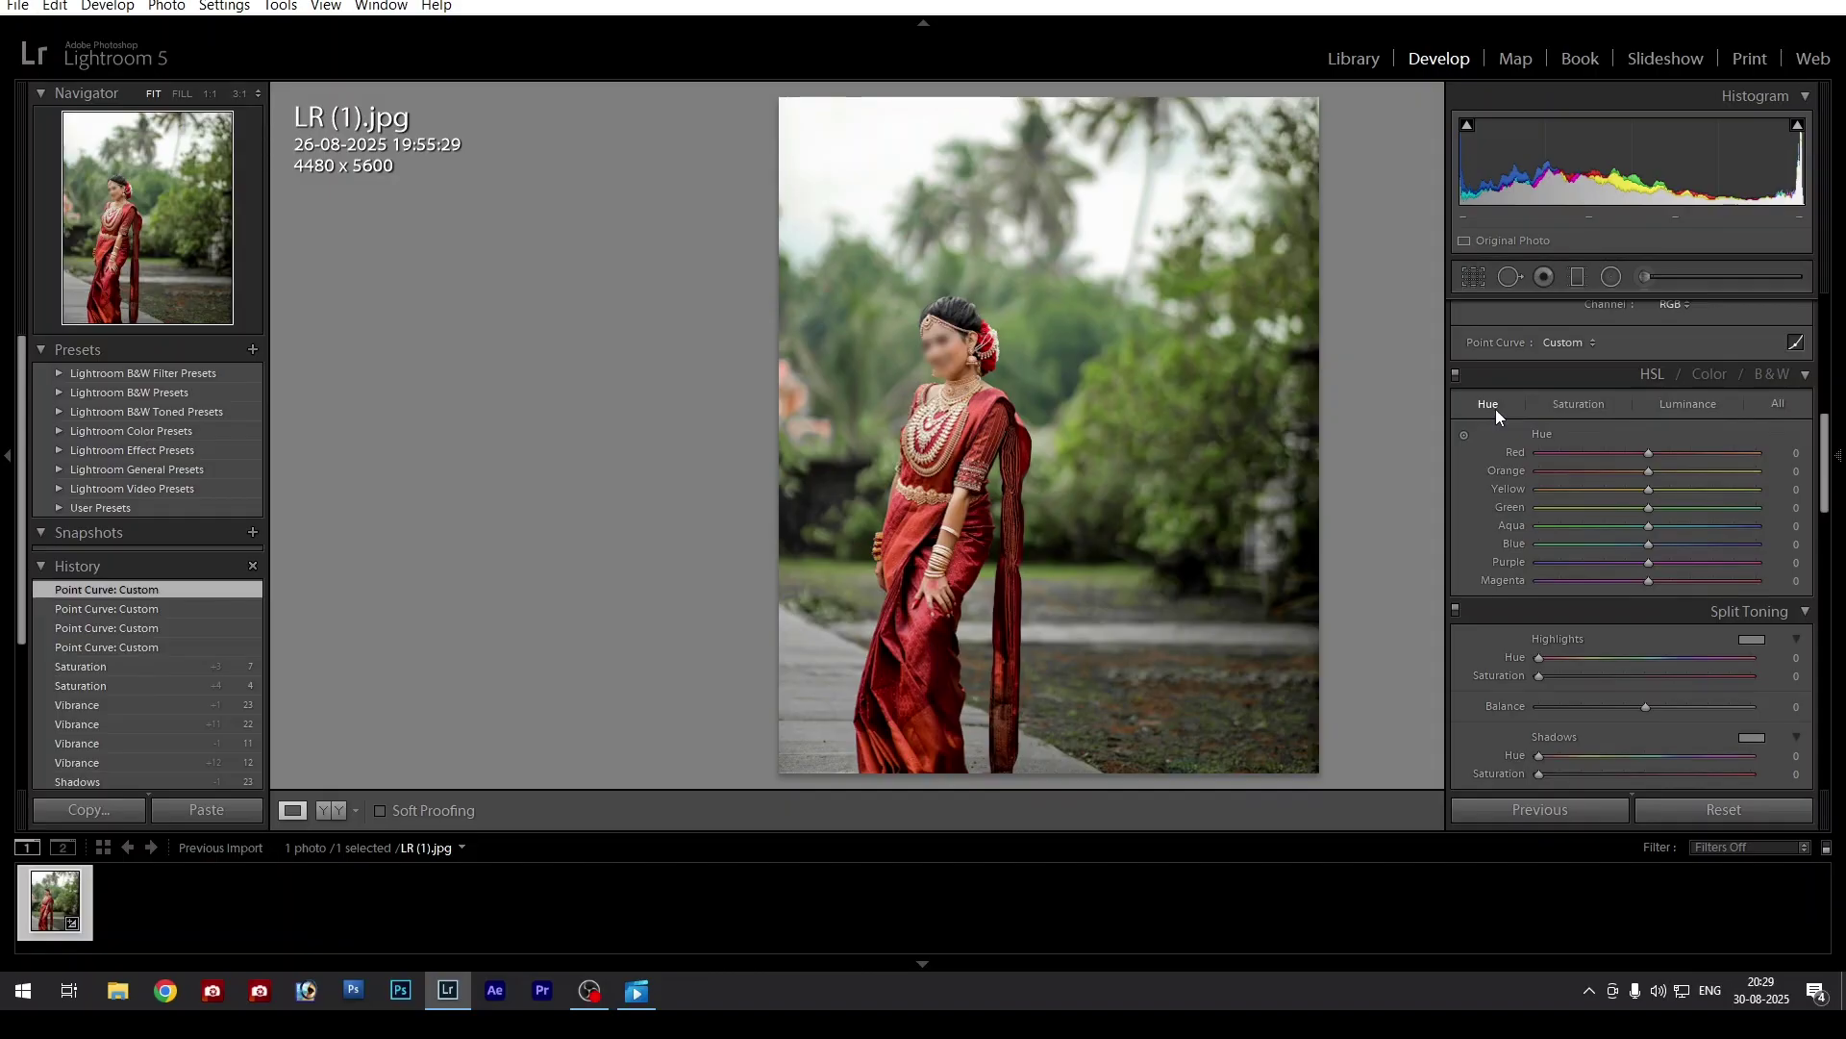
key(F8)
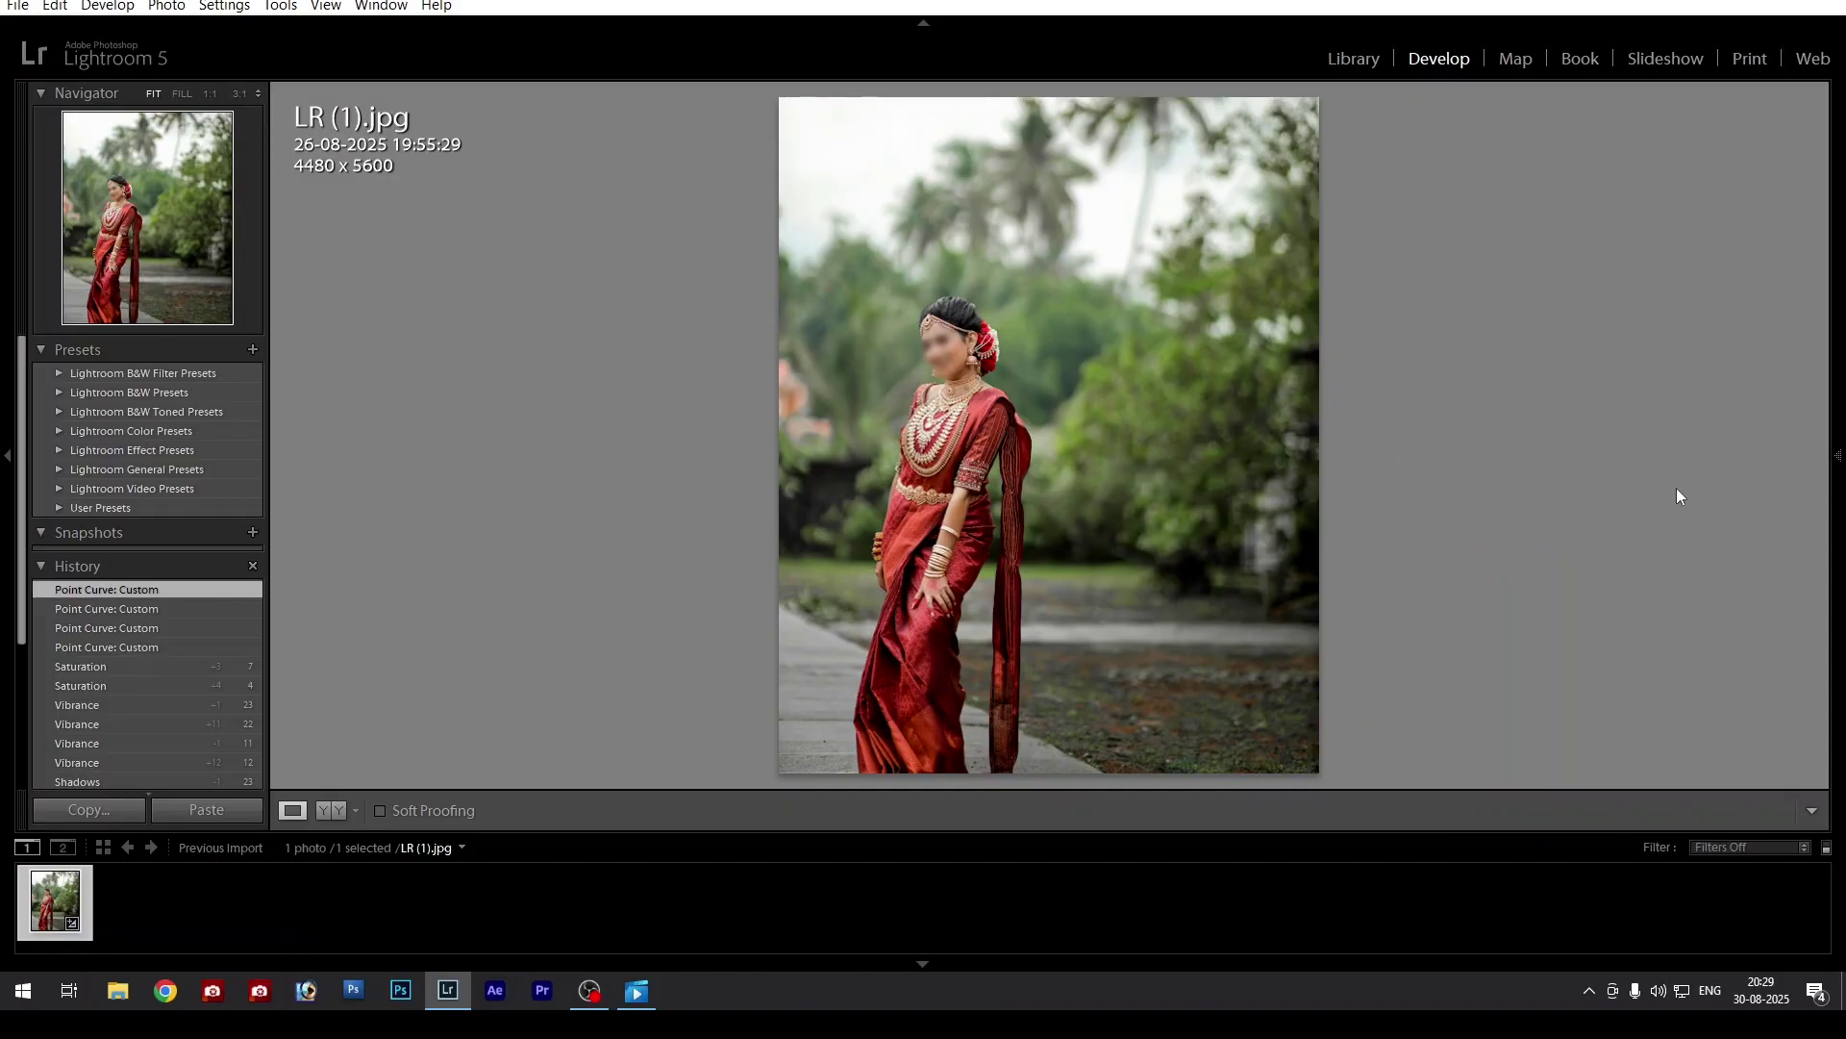
mouse_move(1803, 456)
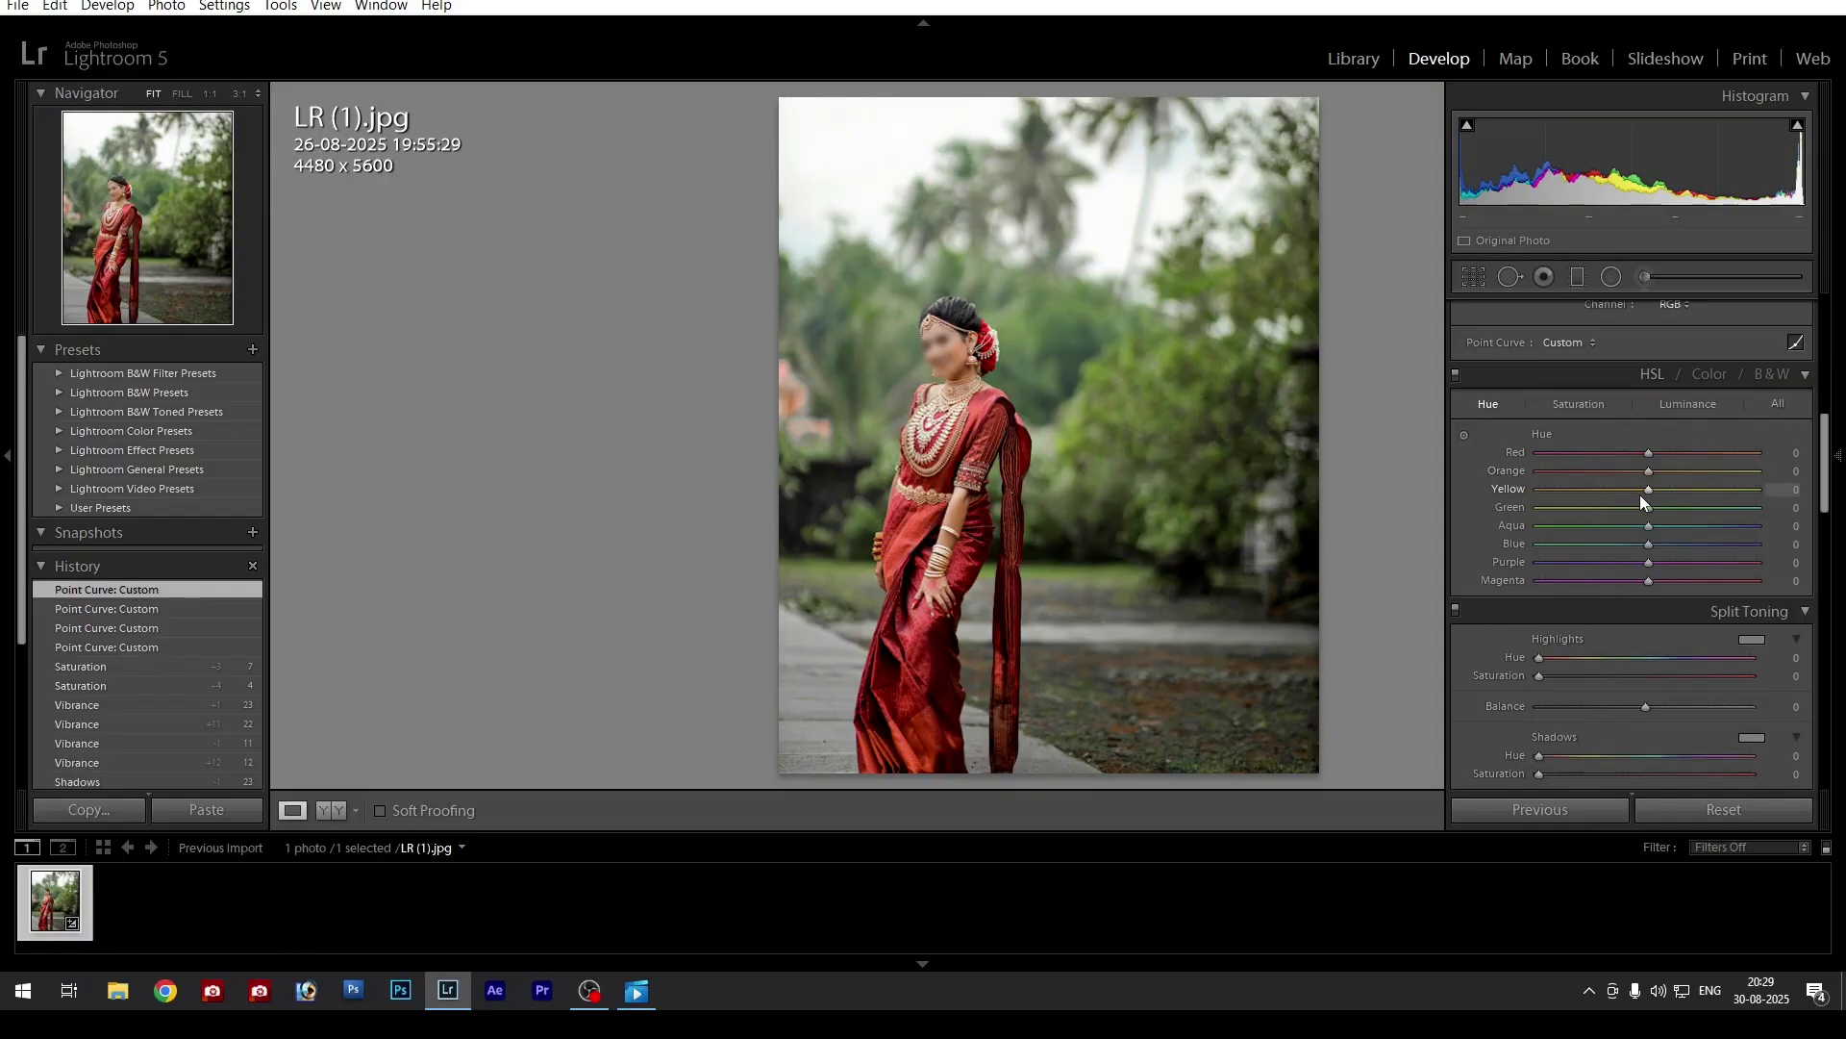
mouse_move(1648, 491)
mouse_down()
mouse_move(1597, 490)
mouse_move(1649, 499)
mouse_move(1589, 511)
mouse_move(1739, 514)
mouse_move(1514, 514)
mouse_move(1646, 521)
mouse_up()
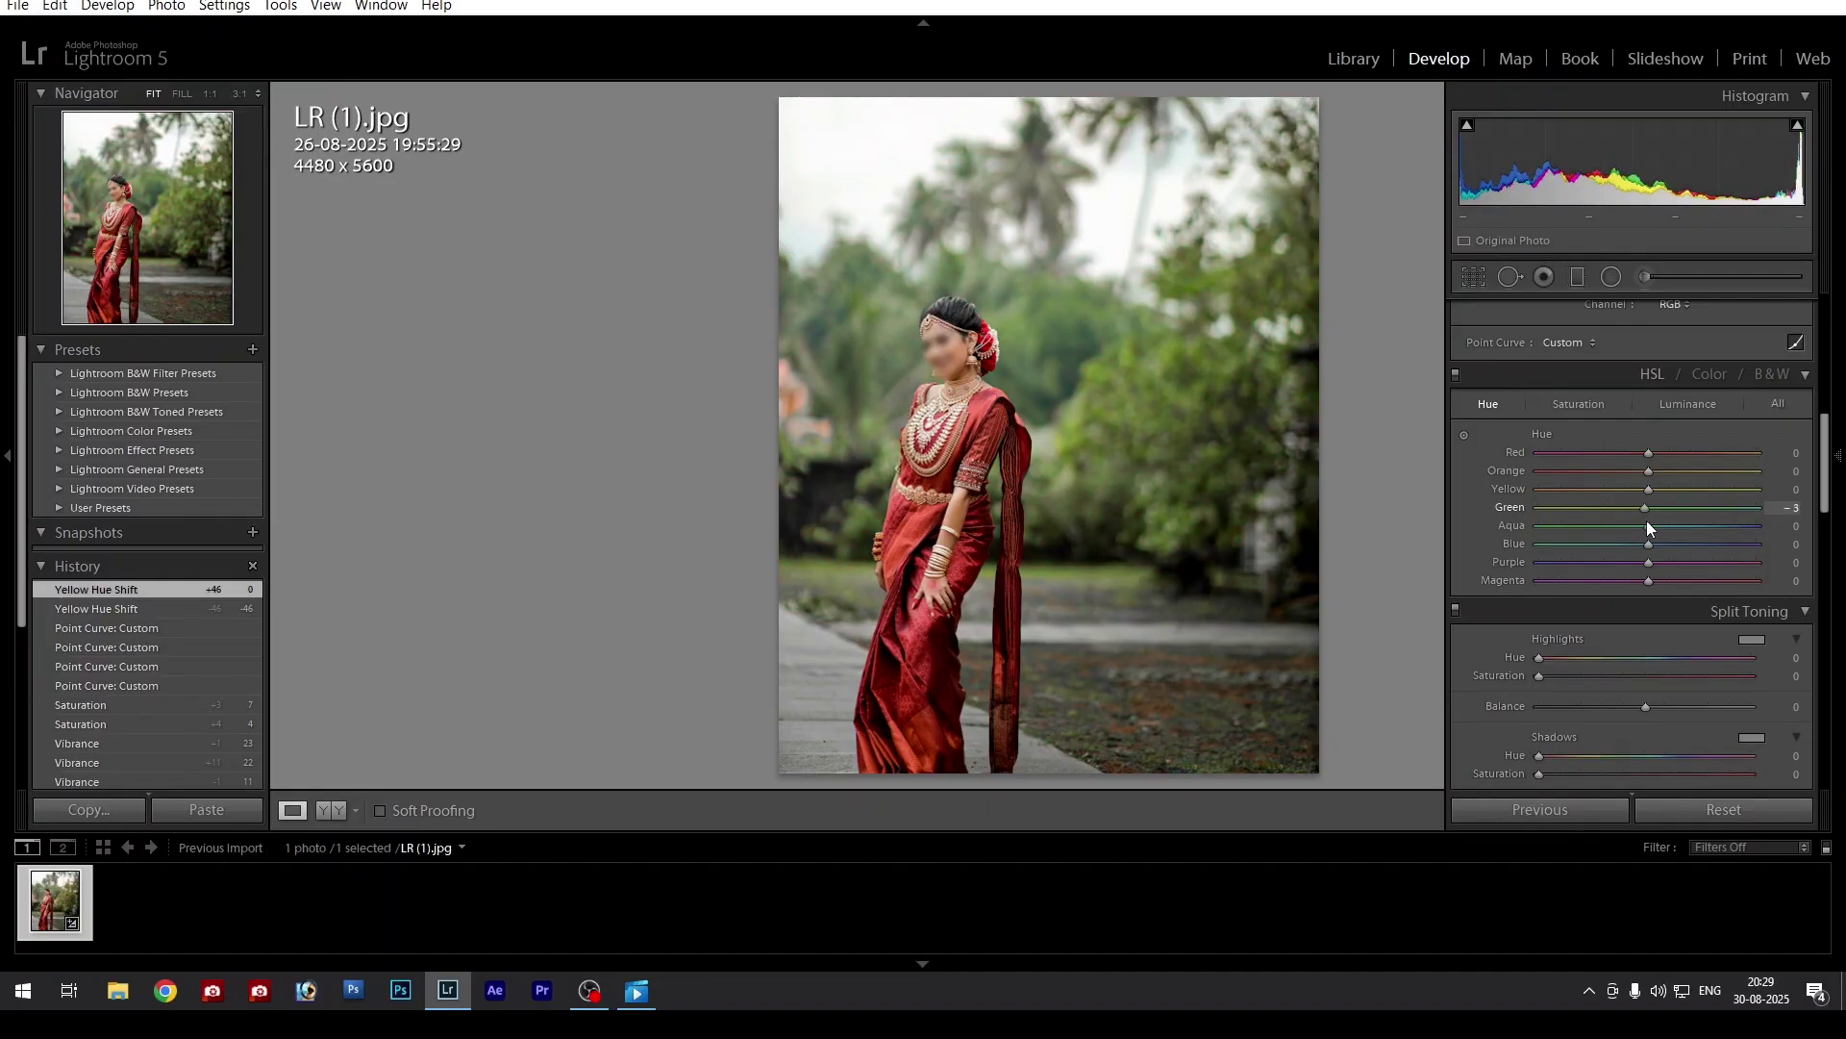
Show all HSL slider groups together and set the Green saturation to +46
click(1567, 400)
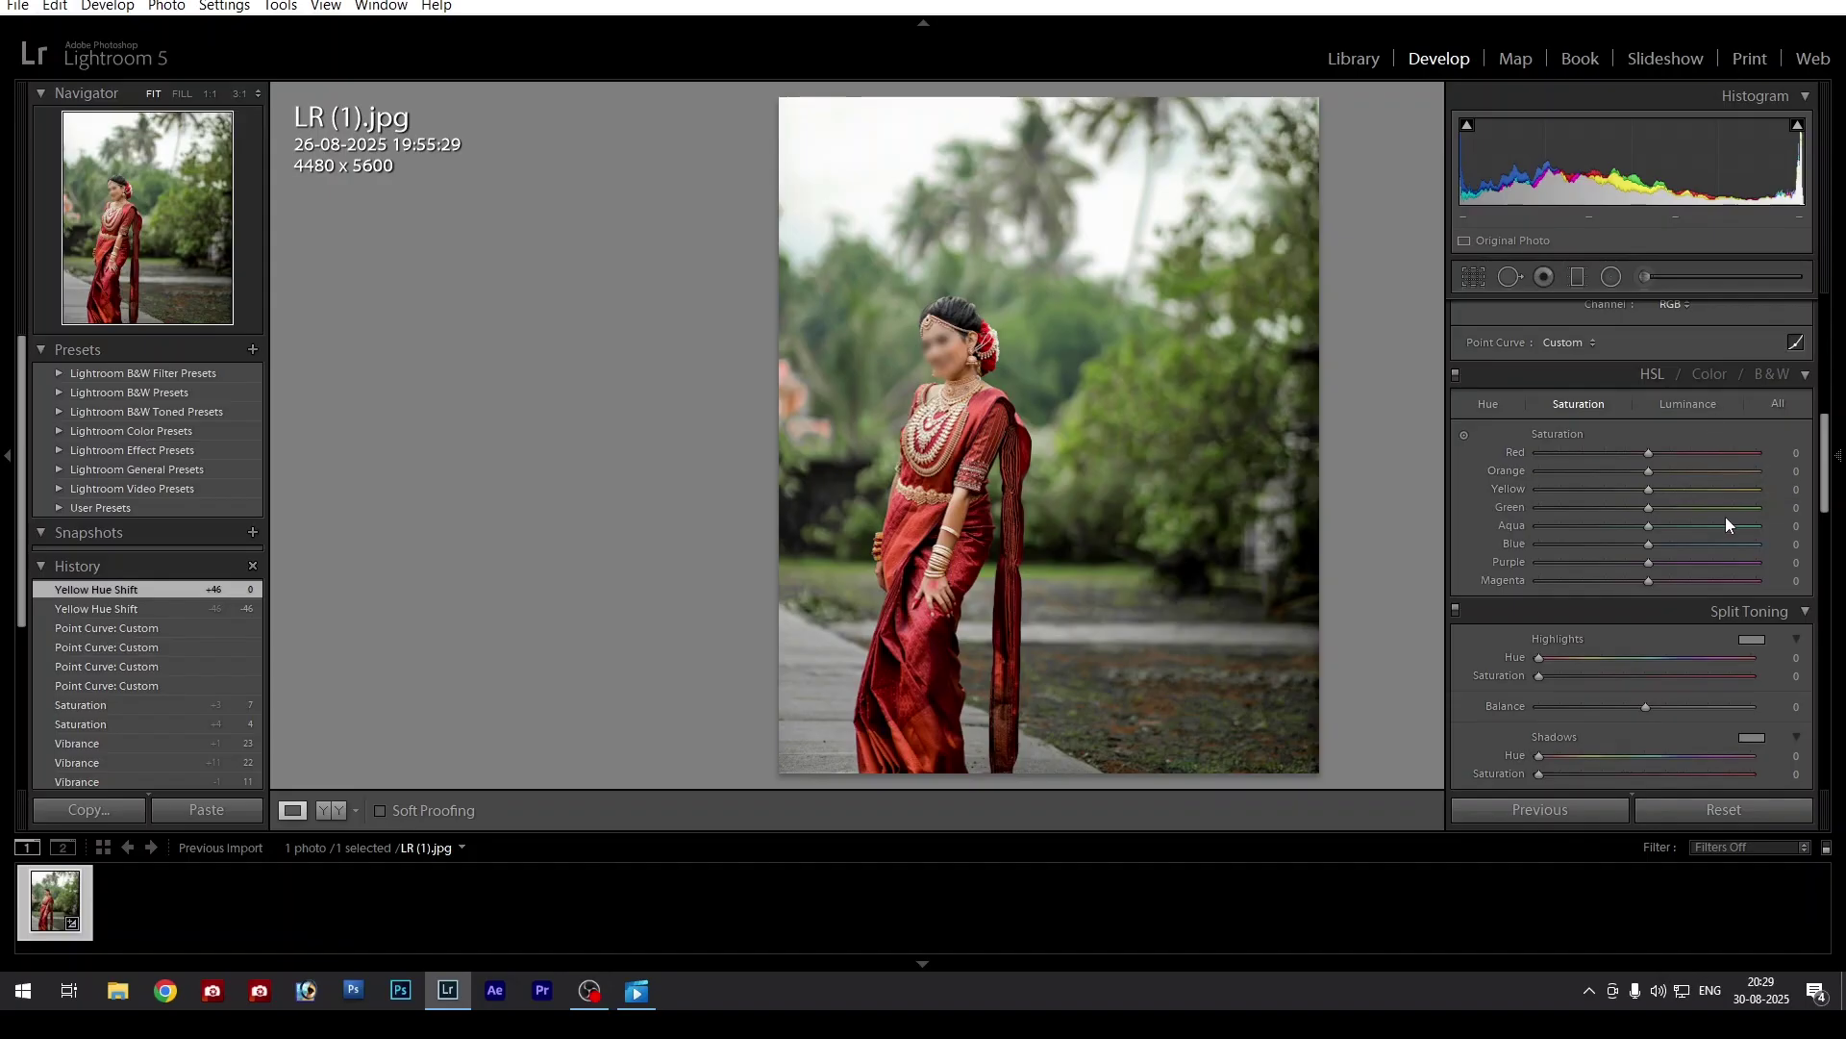
click(1589, 405)
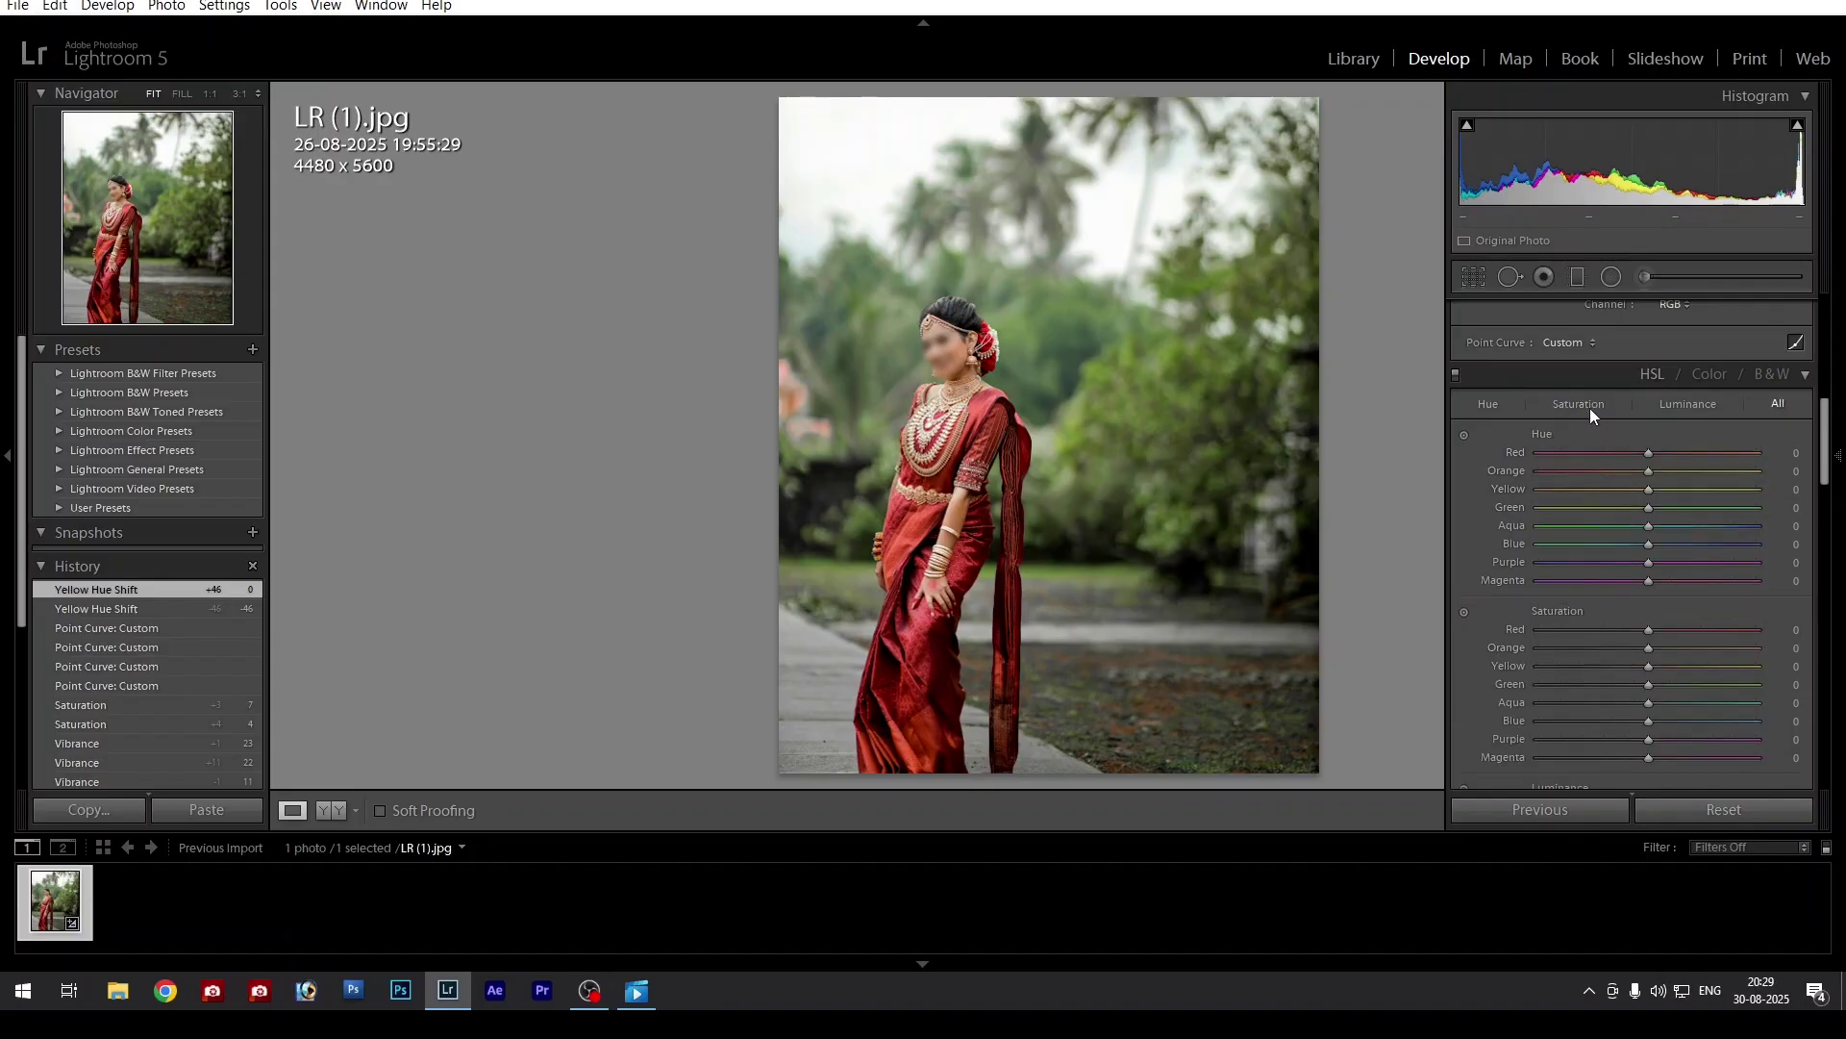
scroll(1640, 548, down, 3)
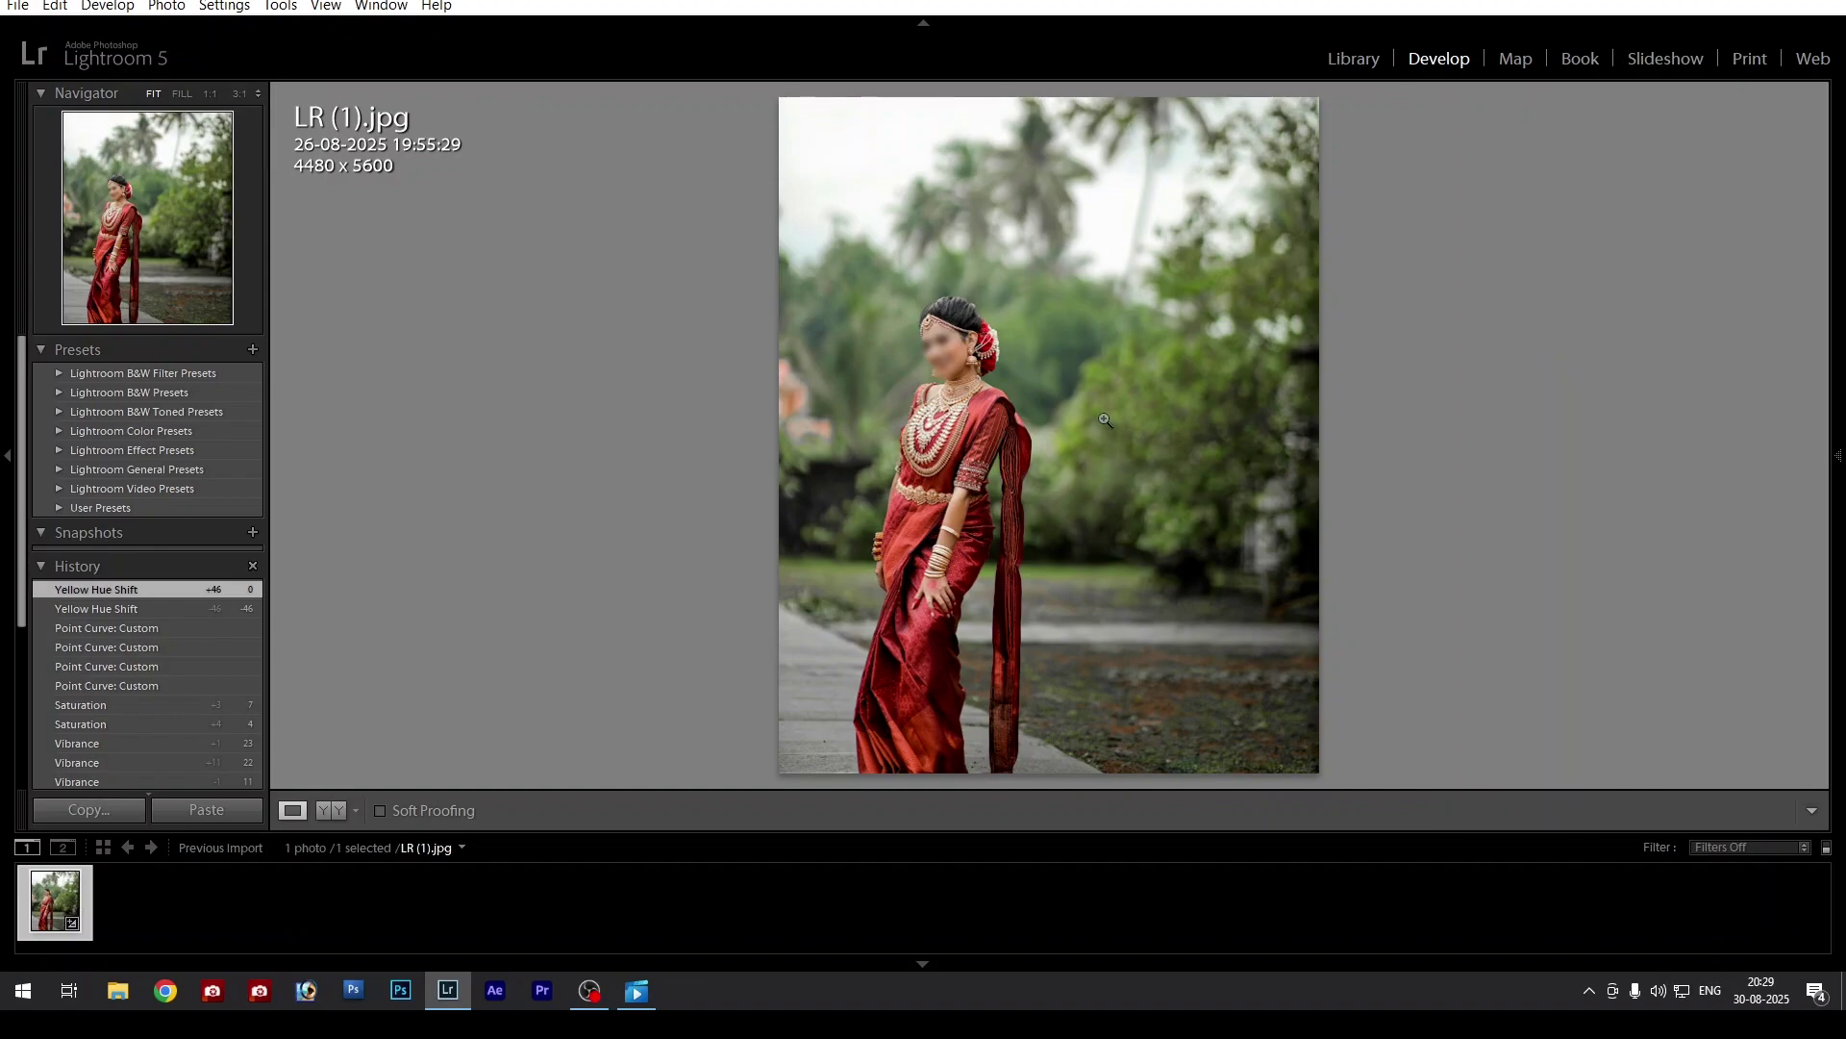
mouse_move(1834, 427)
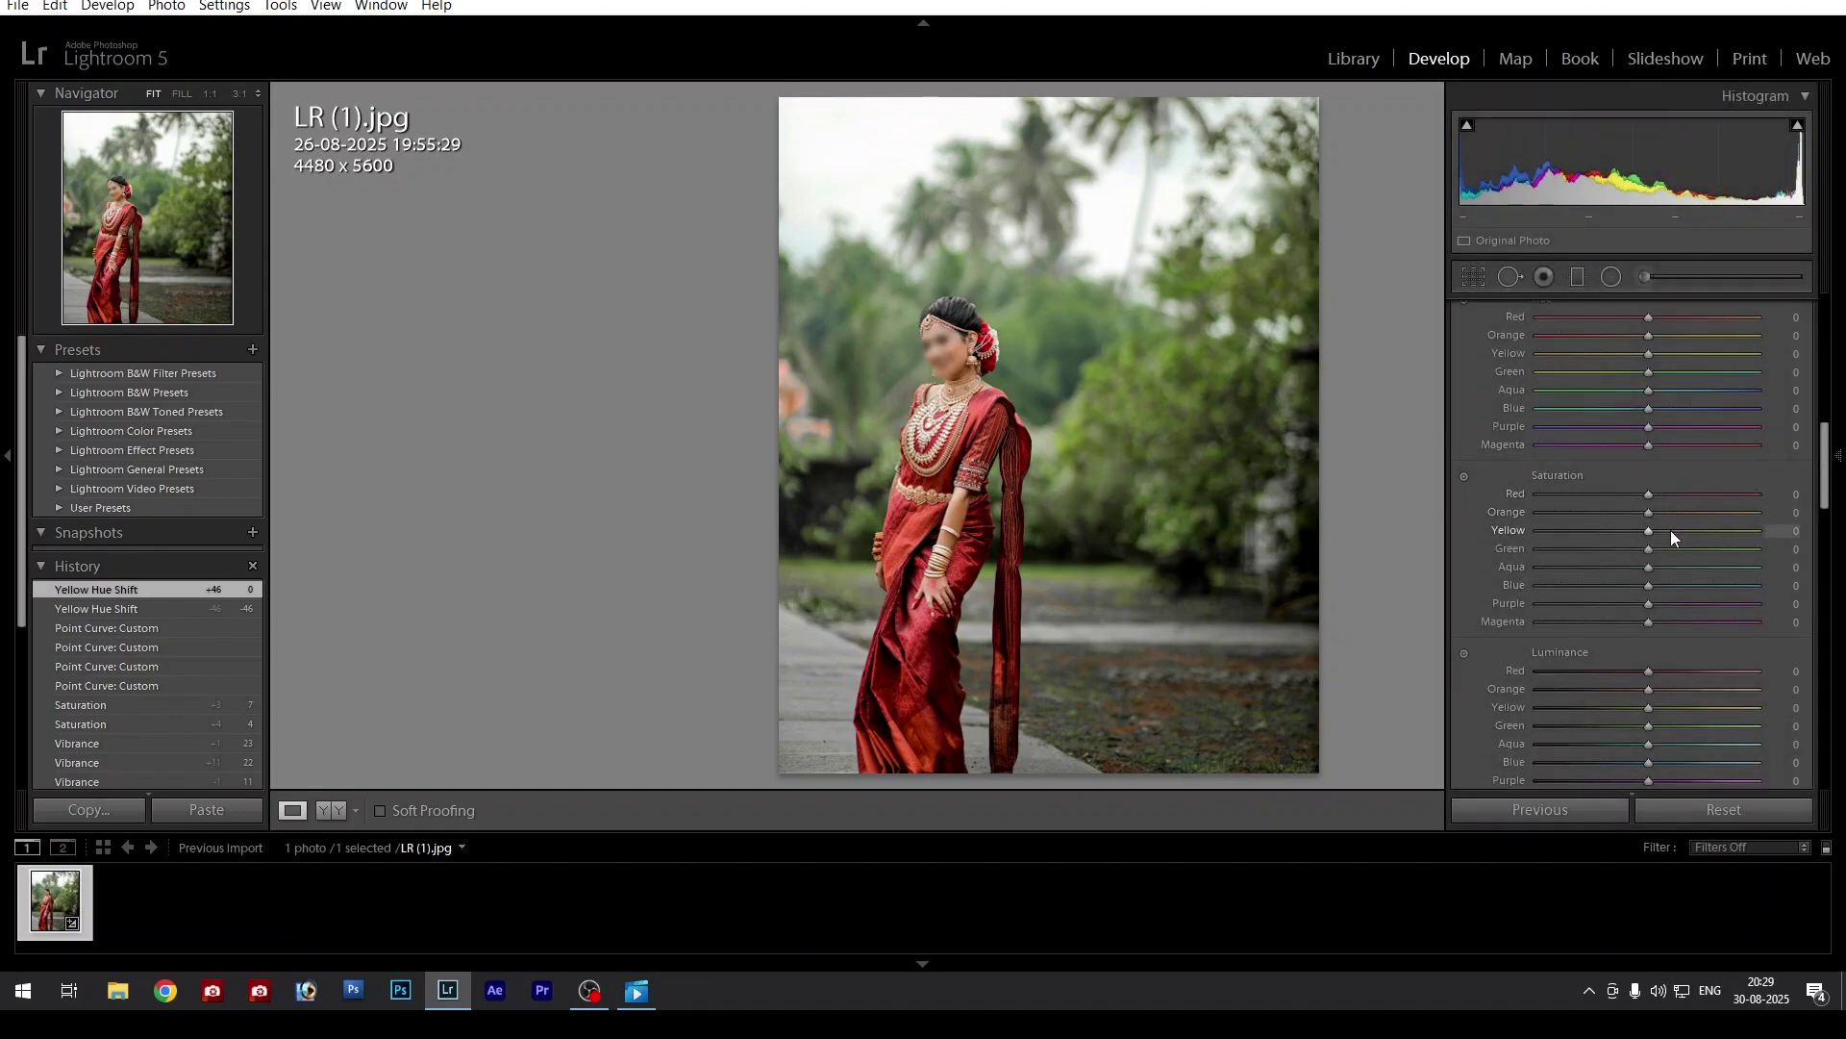
drag(1651, 548, 1671, 548)
drag(1671, 548, 1700, 548)
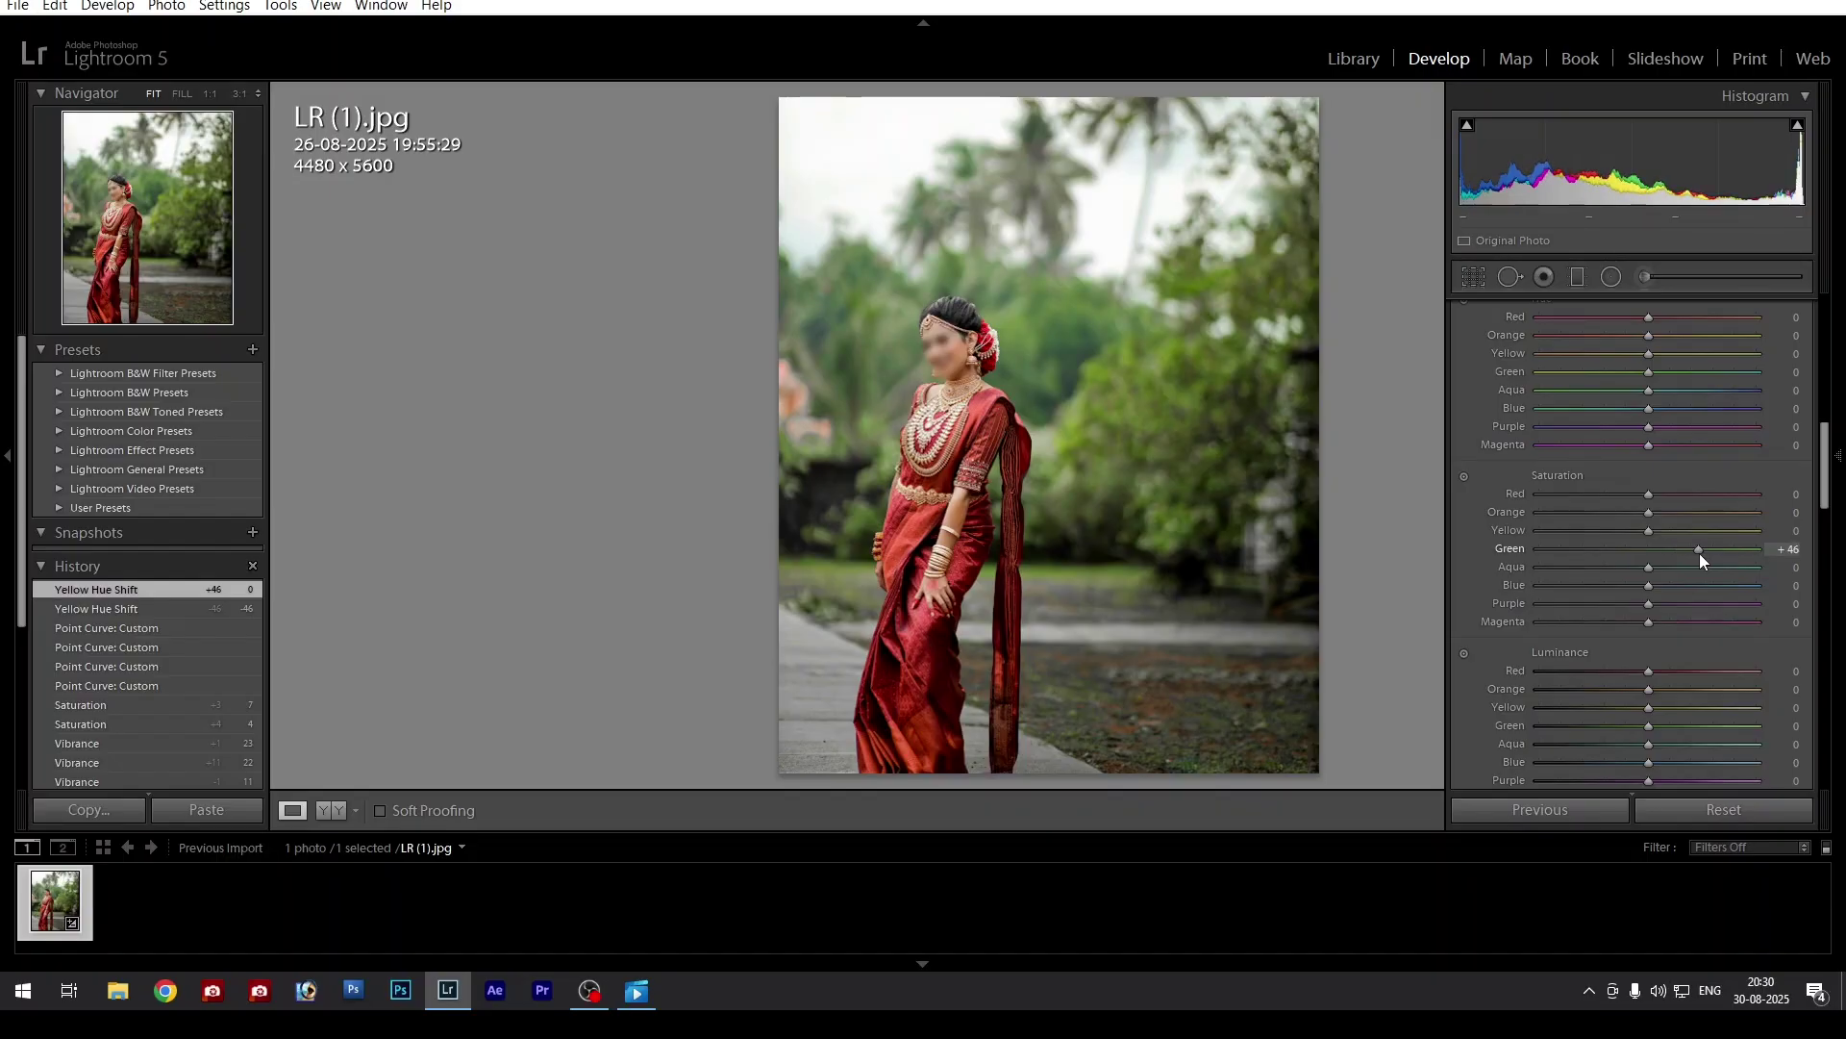
Shift the HSL Green hue to -68 to turn the foliage more yellow
drag(1827, 475, 1827, 466)
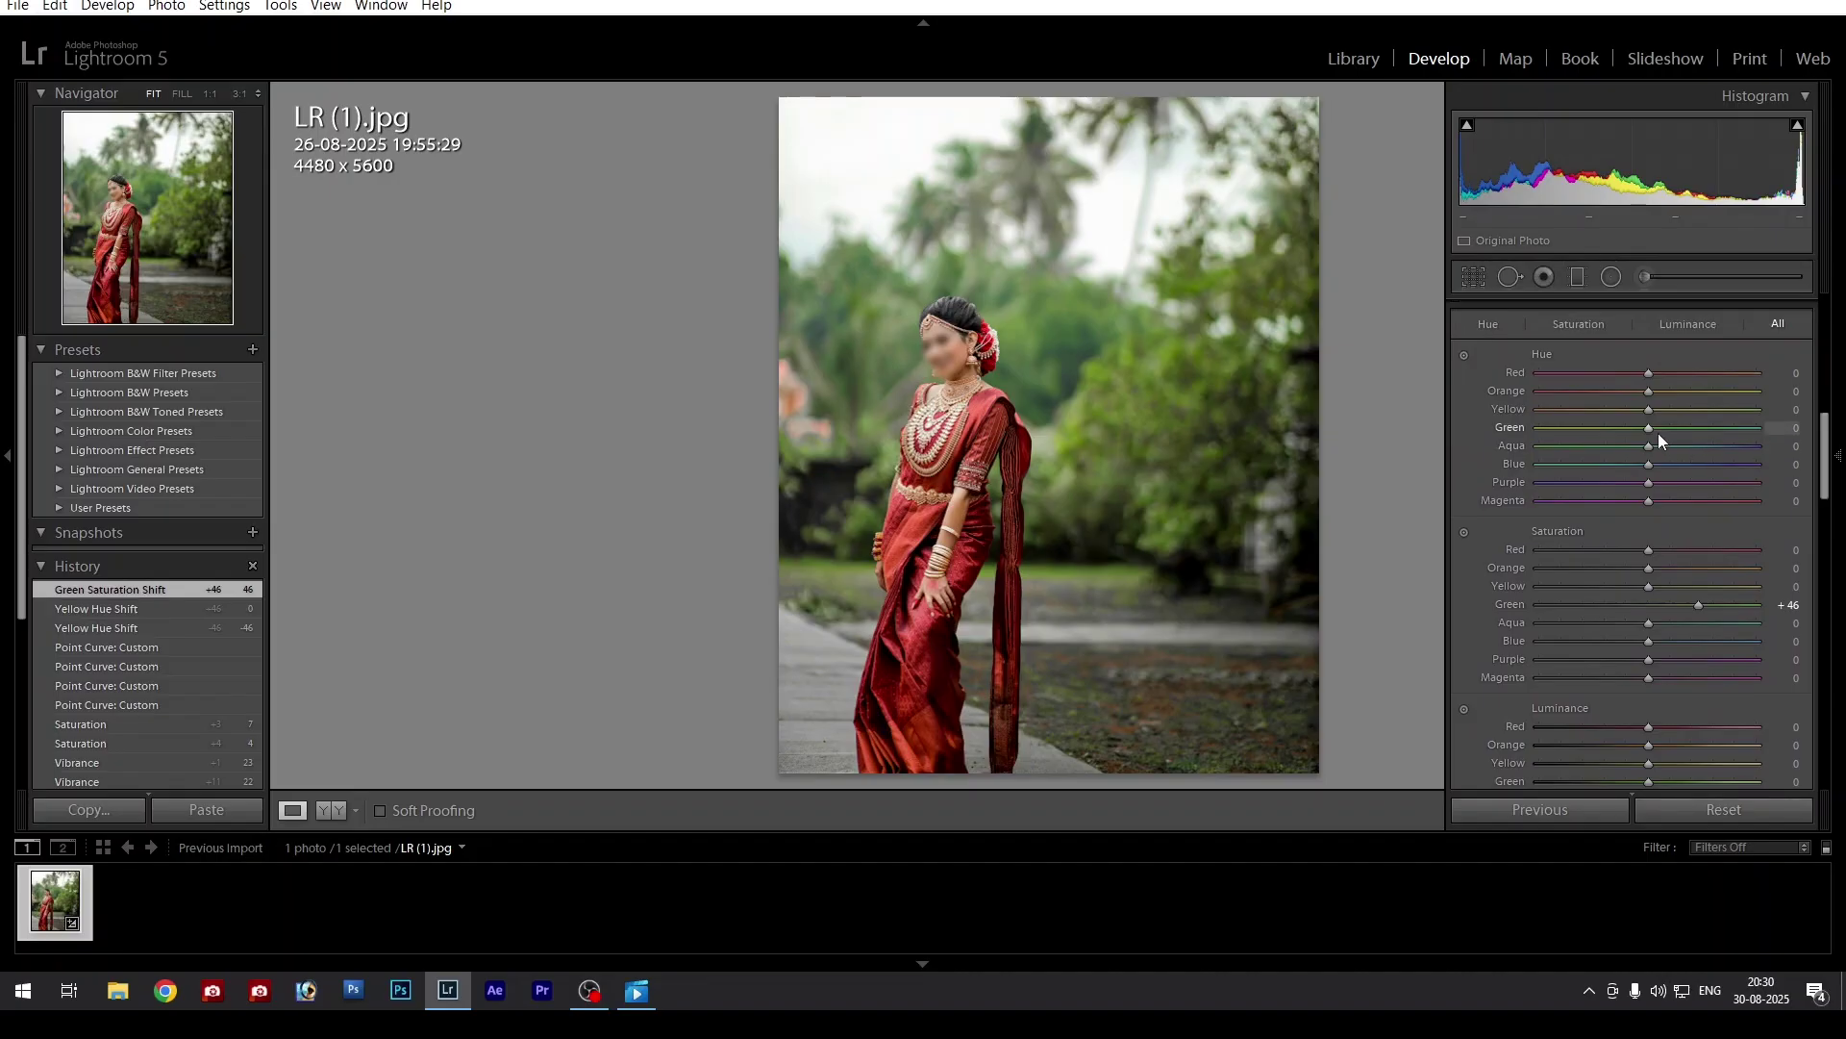
drag(1646, 427, 1604, 437)
drag(1596, 441, 1575, 447)
scroll(1830, 481, down, 3)
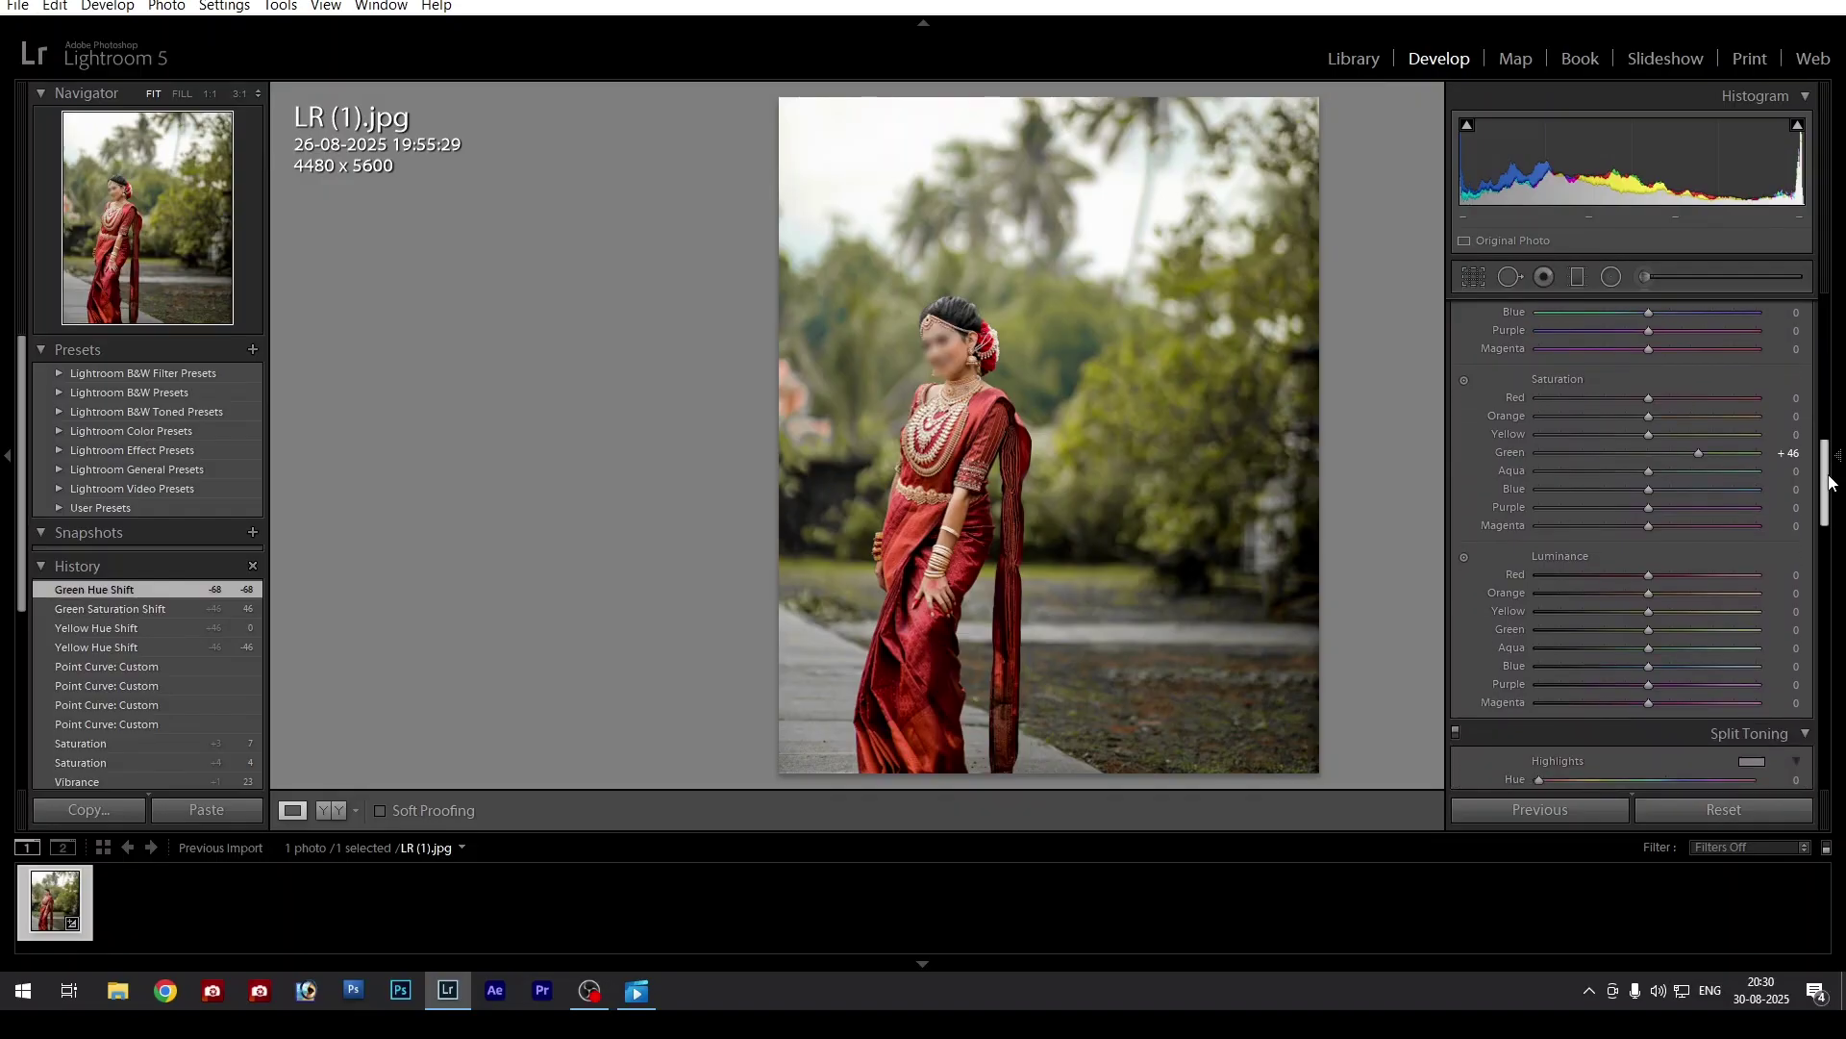
scroll(1830, 476, up, 3)
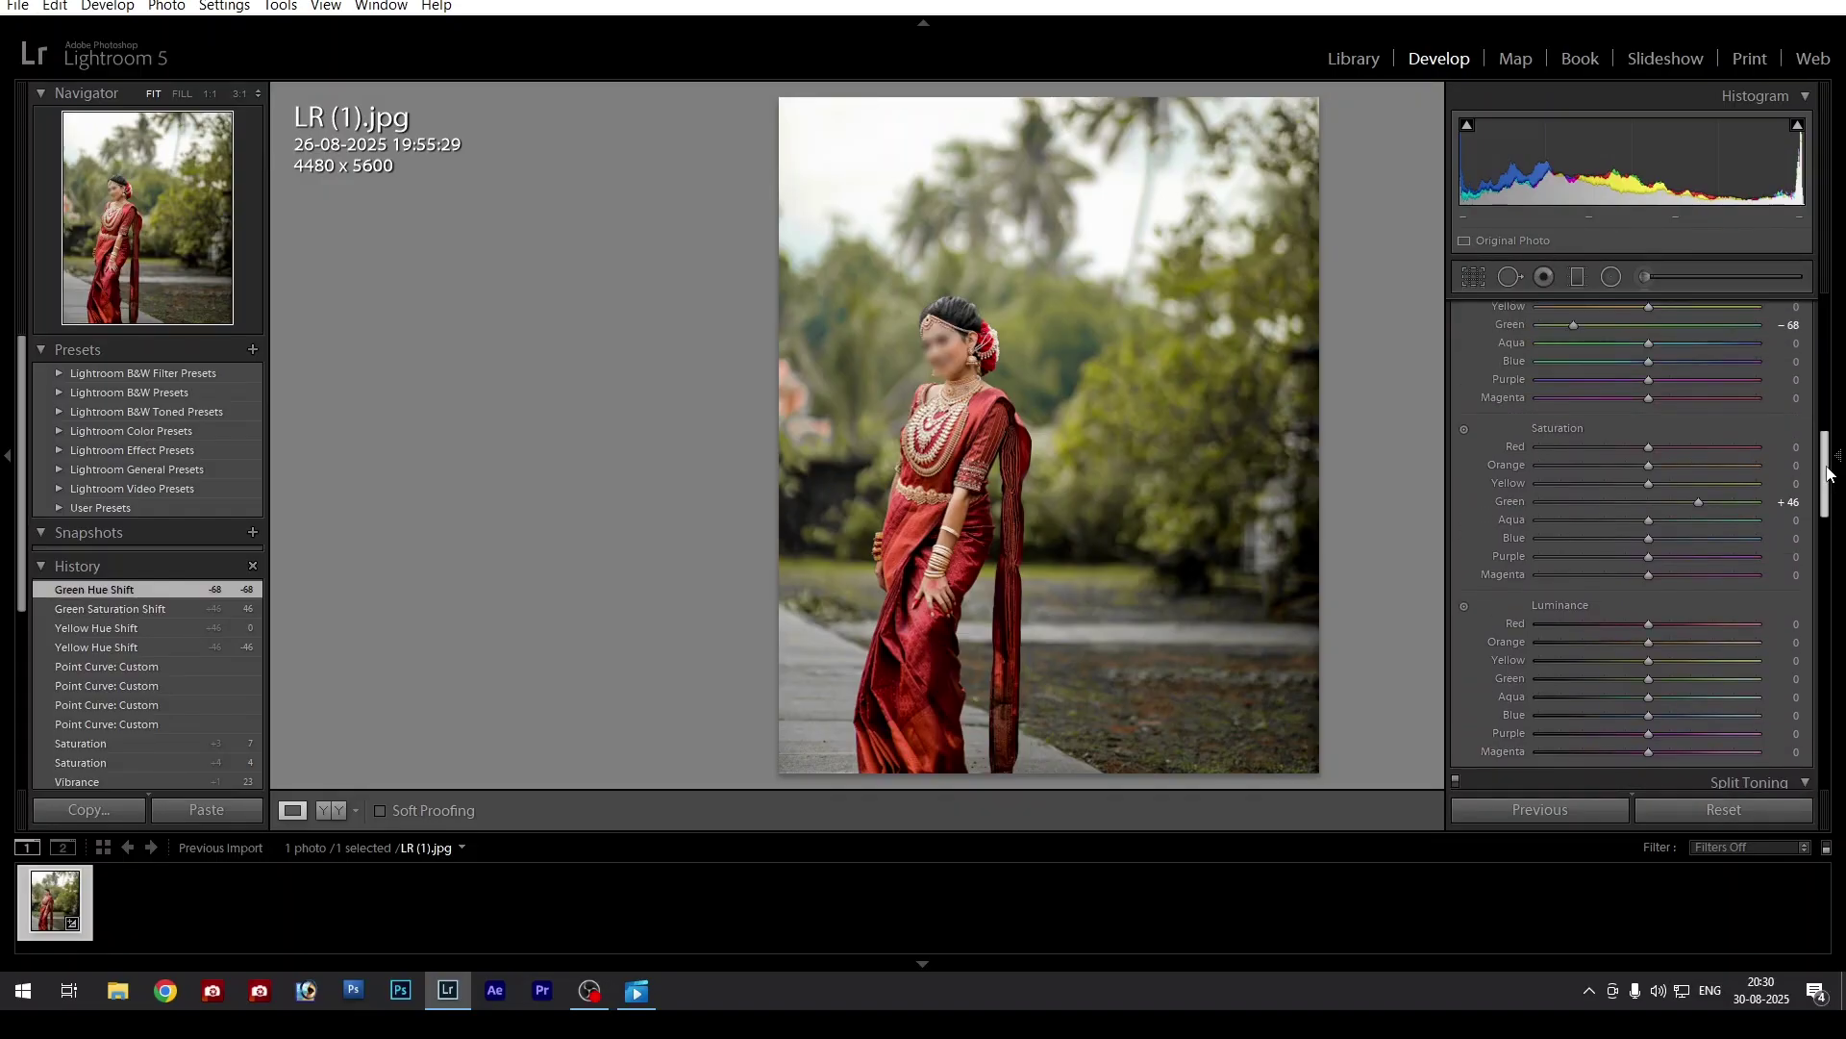
mouse_move(1829, 471)
mouse_down()
mouse_move(1830, 452)
mouse_move(1829, 469)
mouse_up()
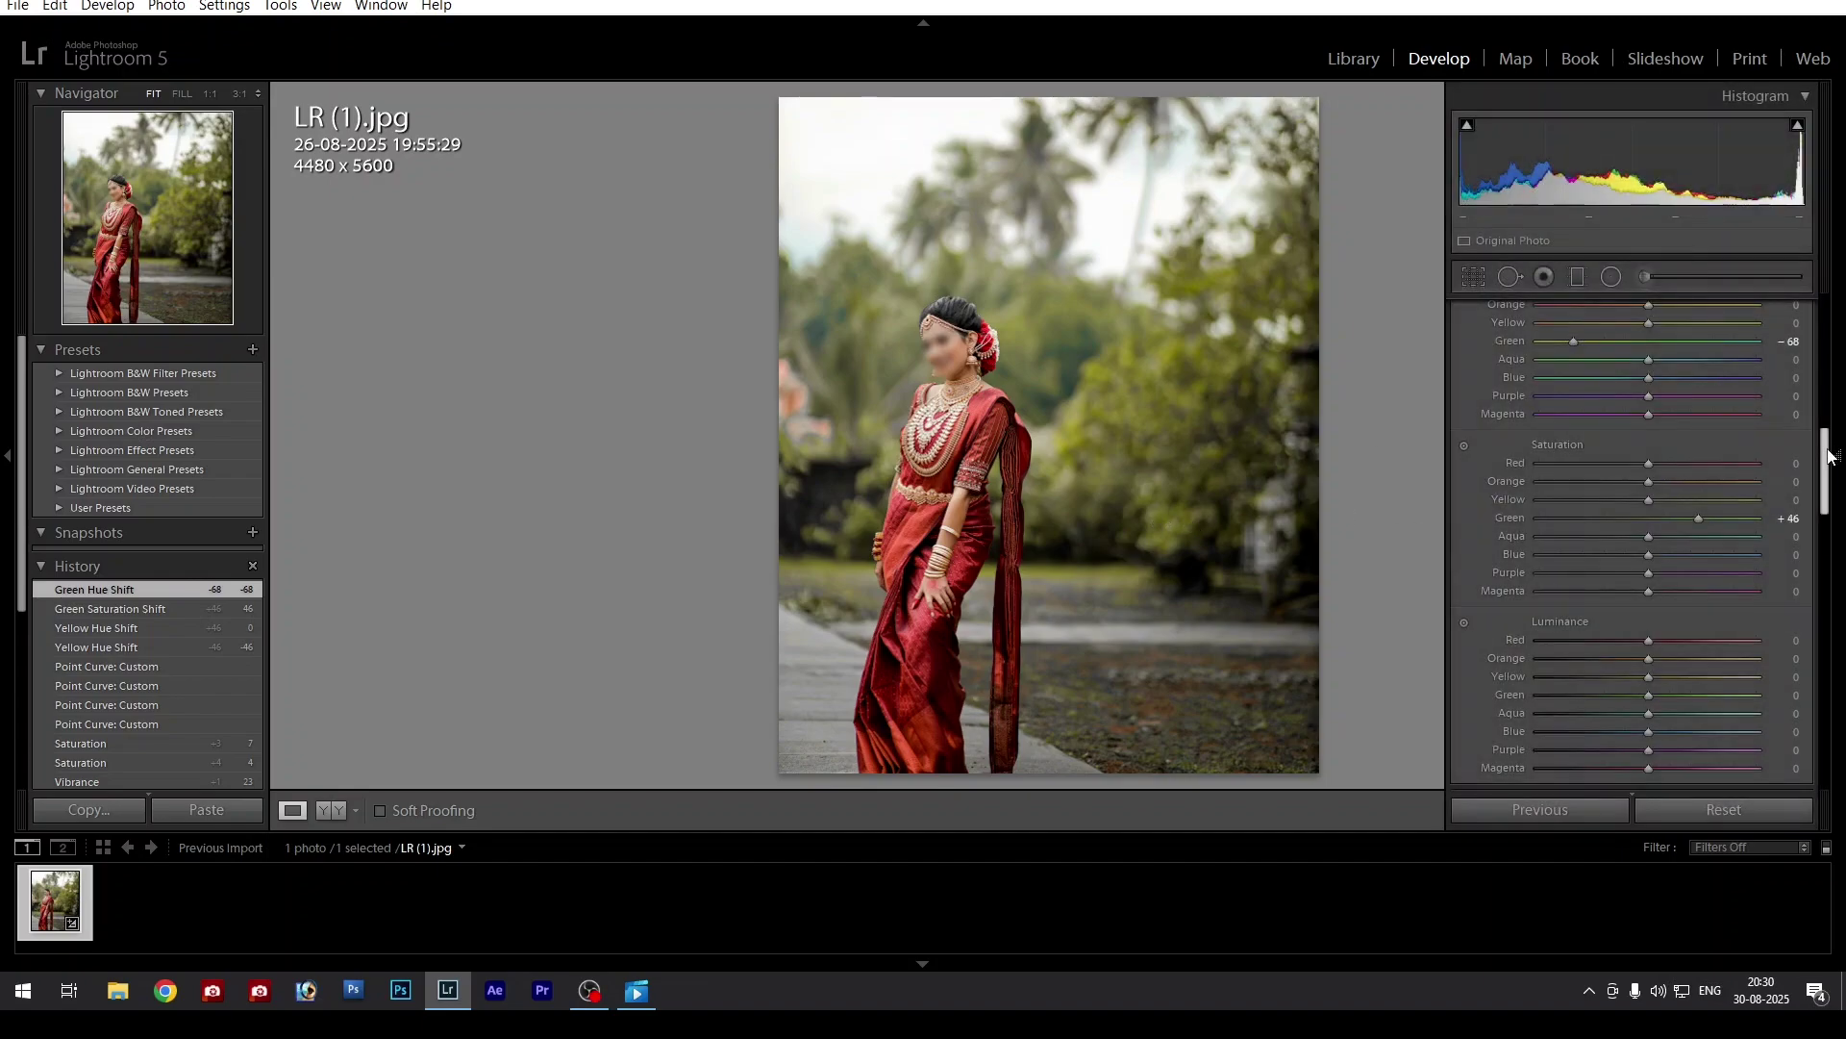
Set the photo's Exposure to +0.62 while checking the sky and palm trees at 1:1
click(854, 195)
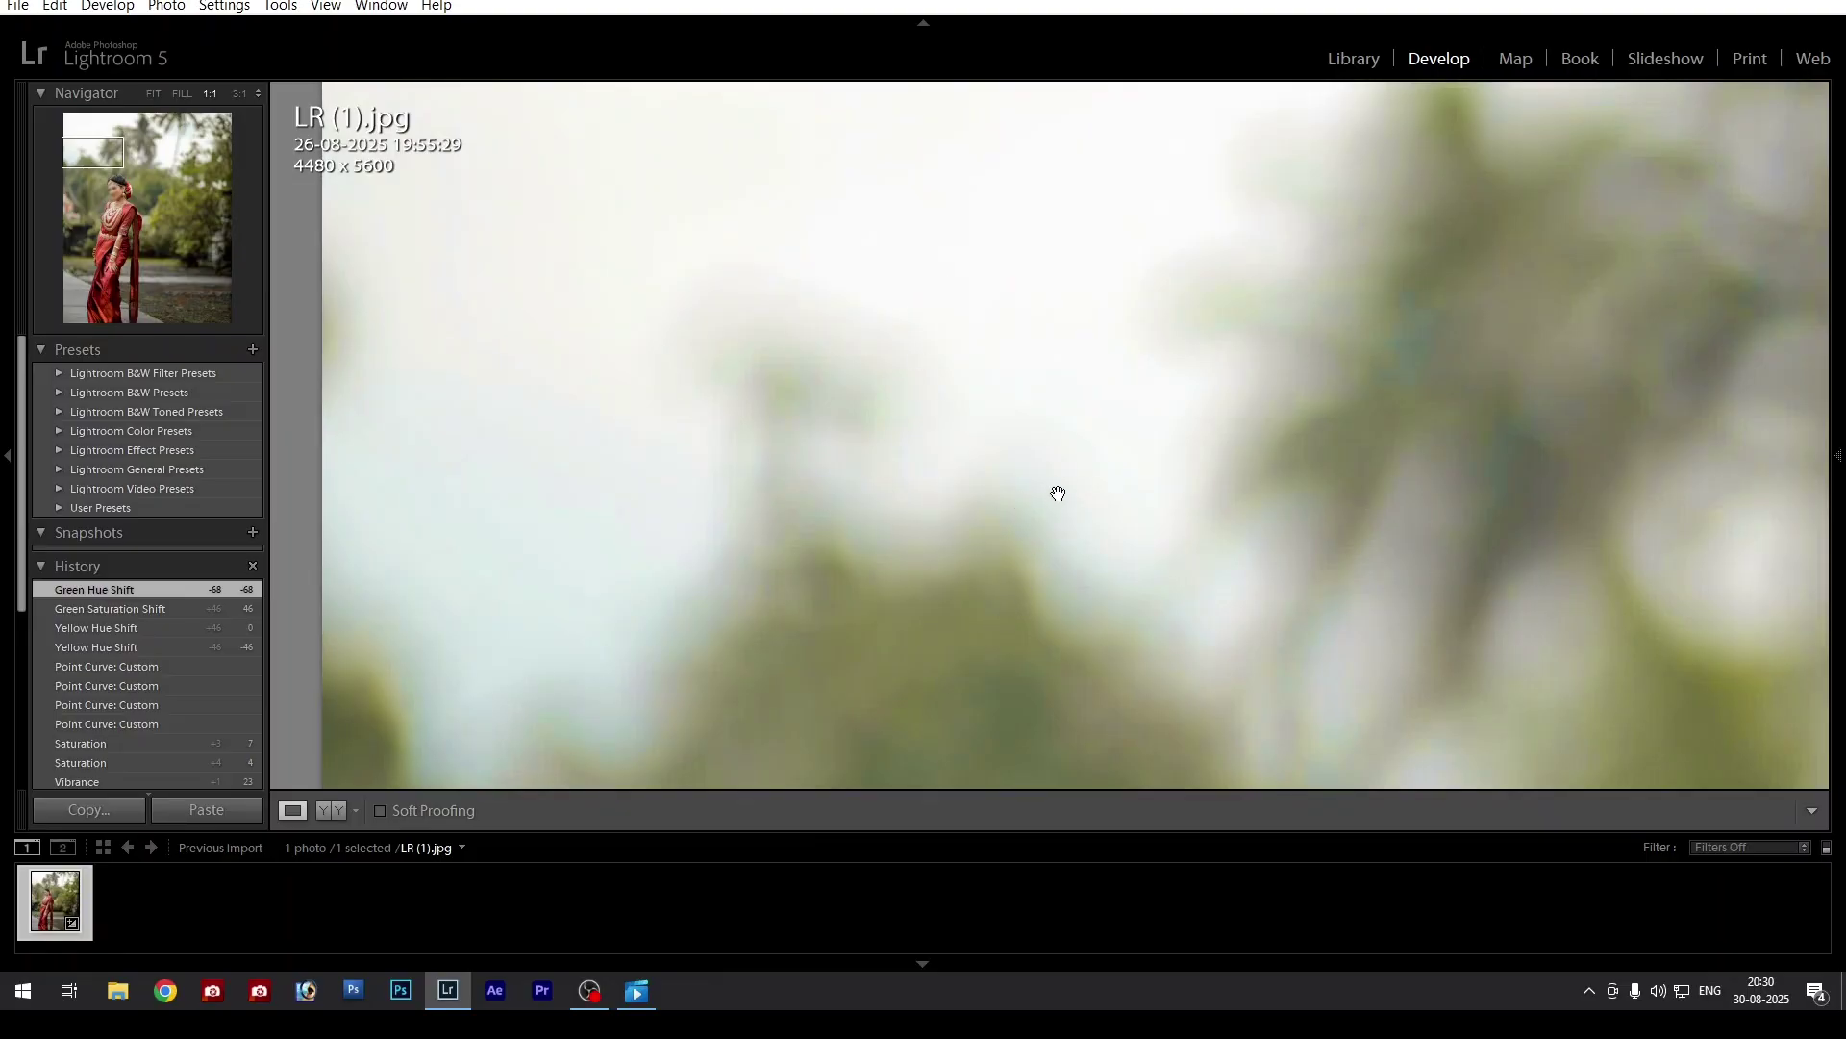
drag(1336, 407, 1109, 404)
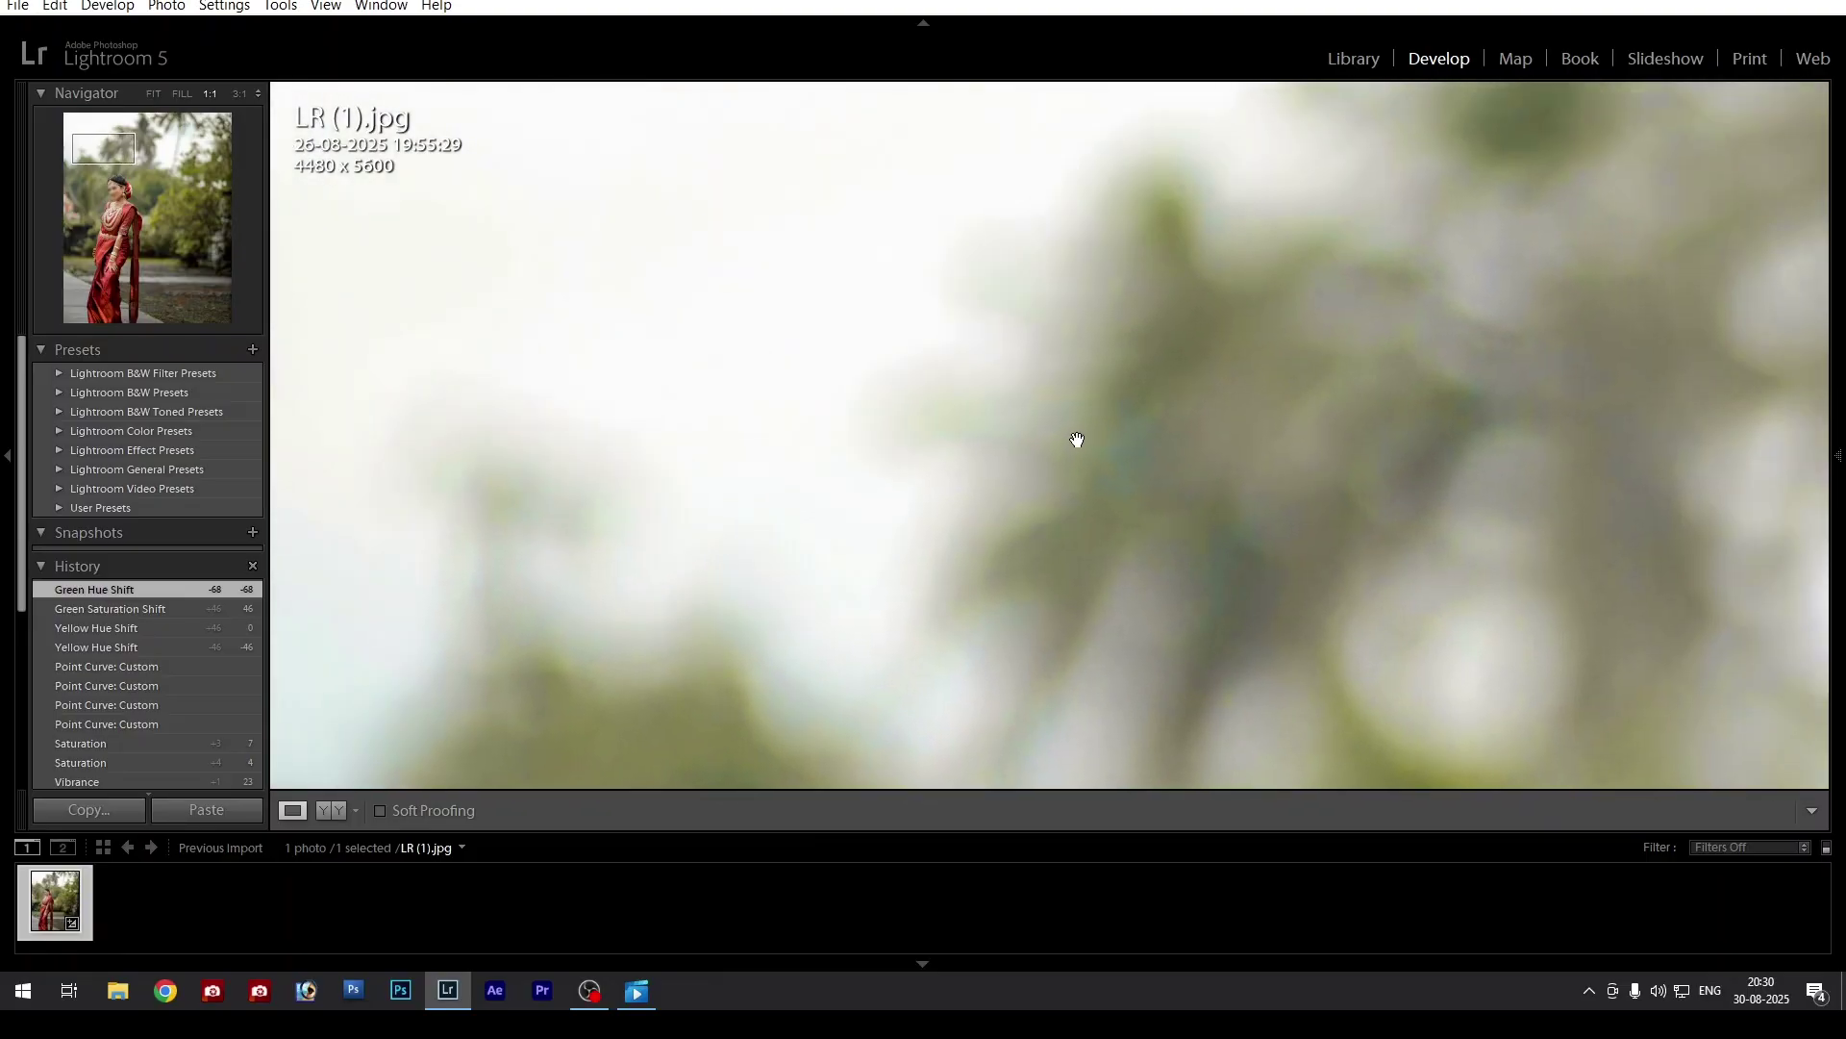
key(minus)
key(minus)
key(equal)
key(equal)
key(equal)
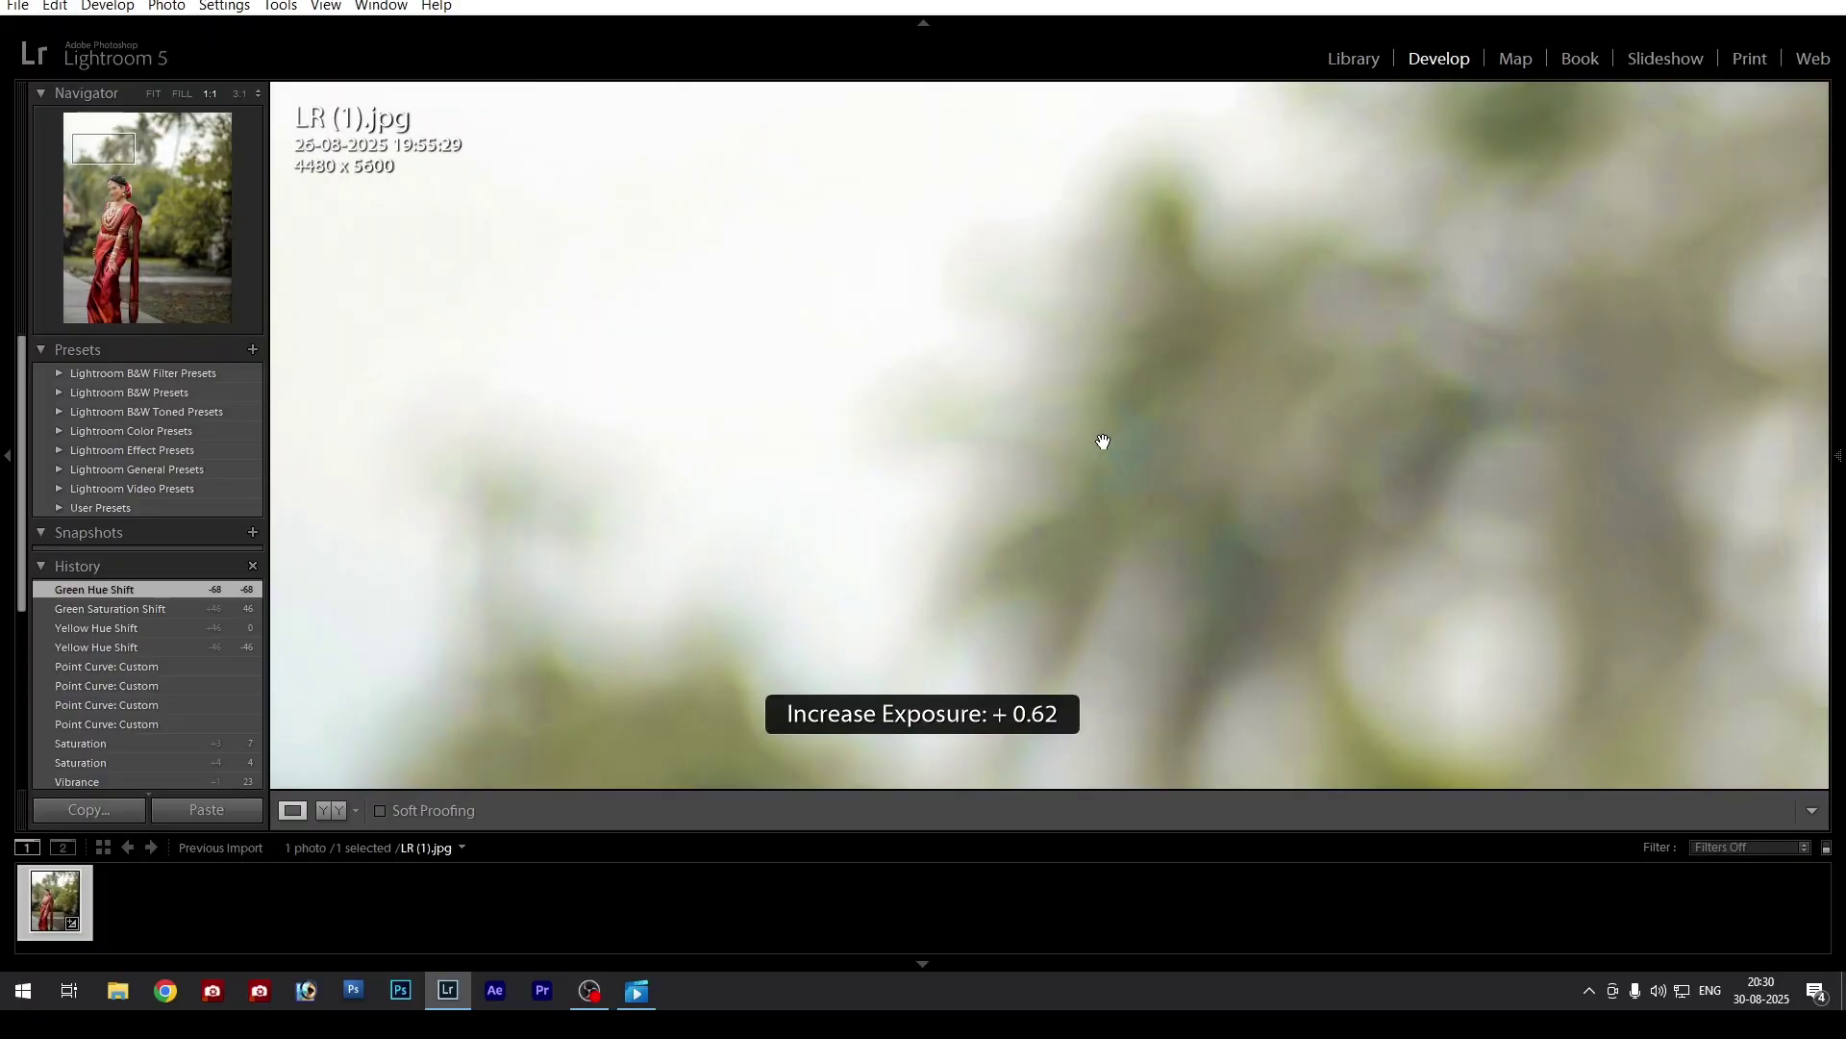
click(1103, 441)
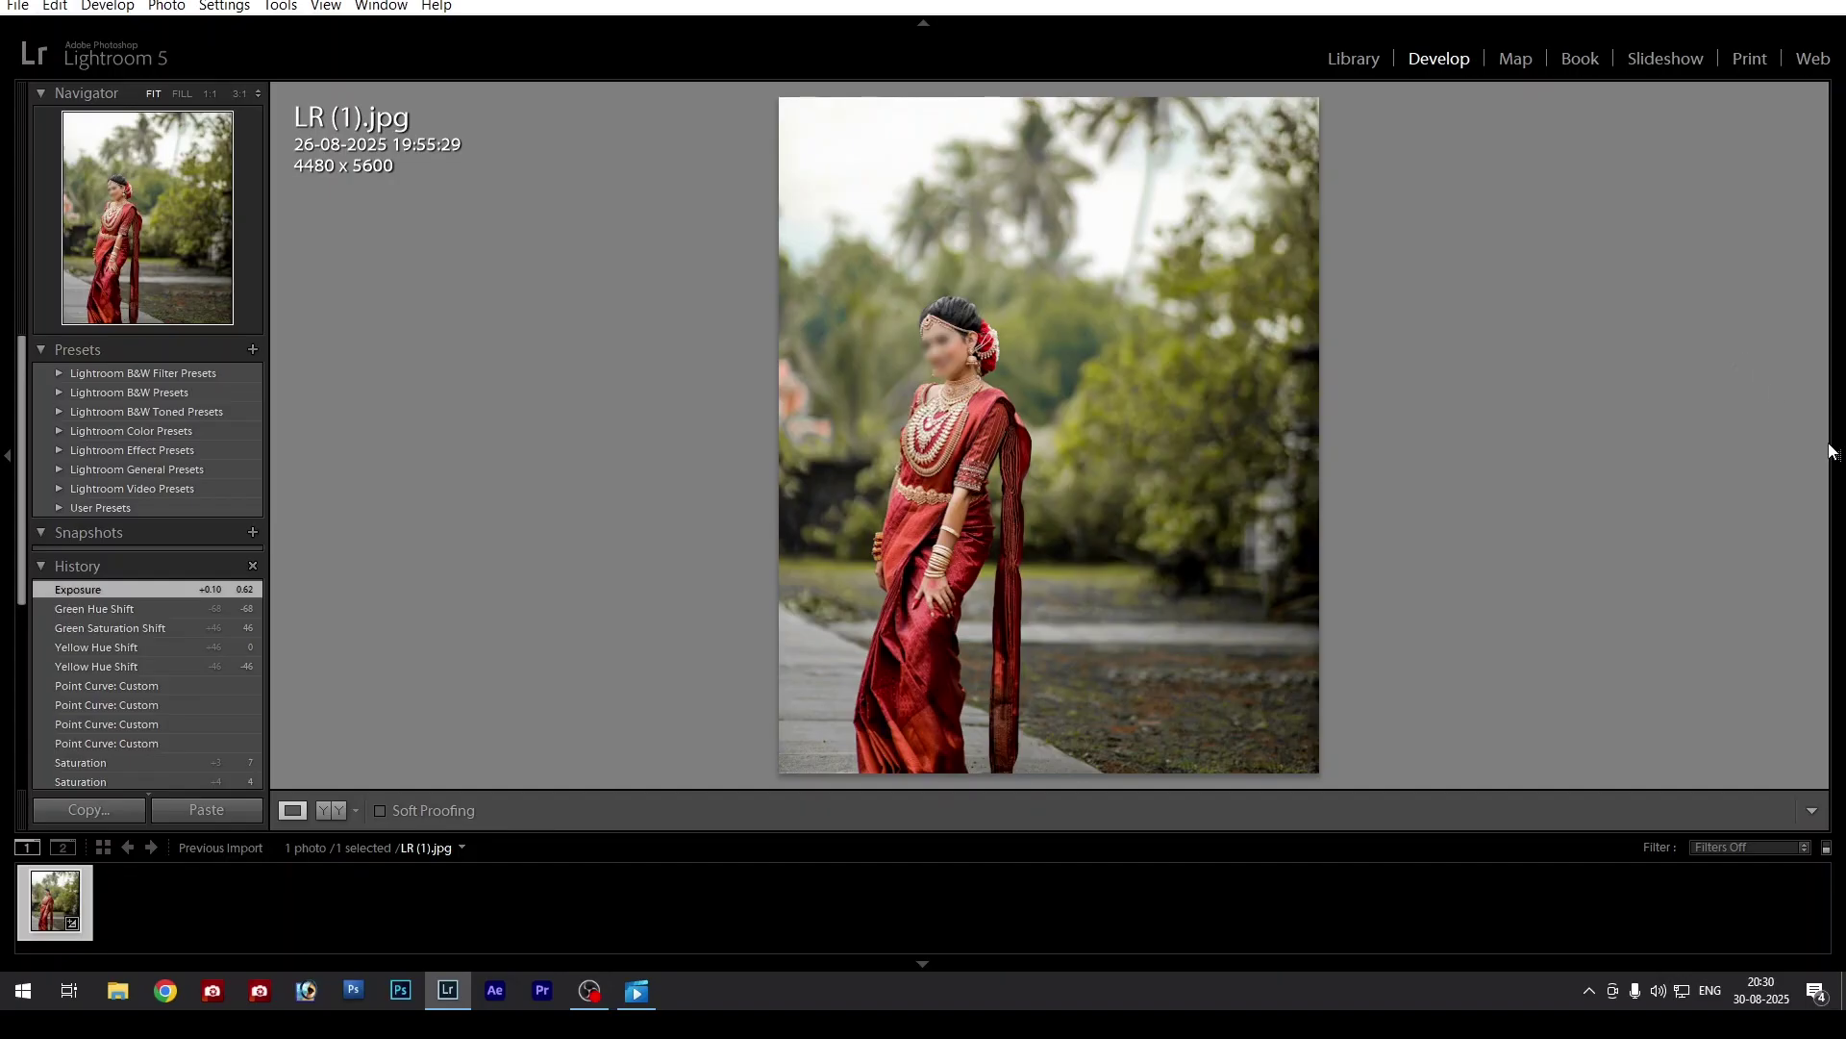
click(1832, 452)
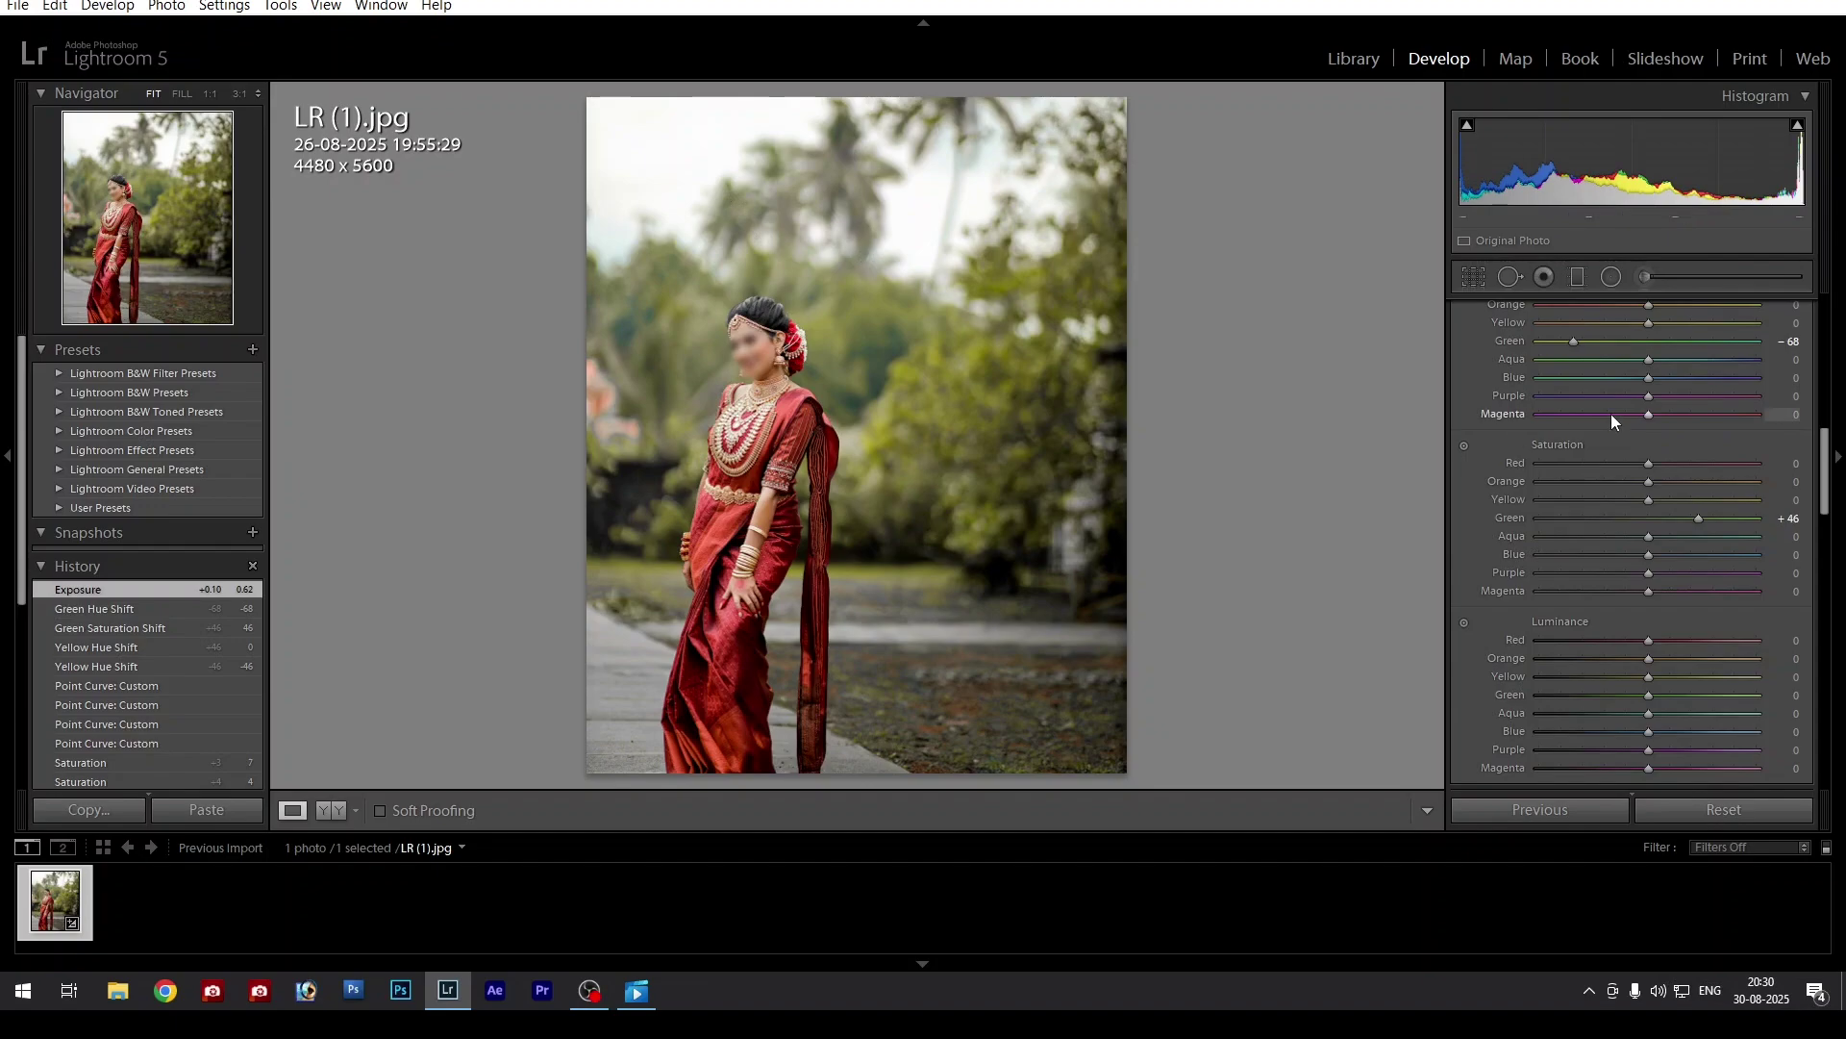
click(1832, 476)
mouse_move(1831, 481)
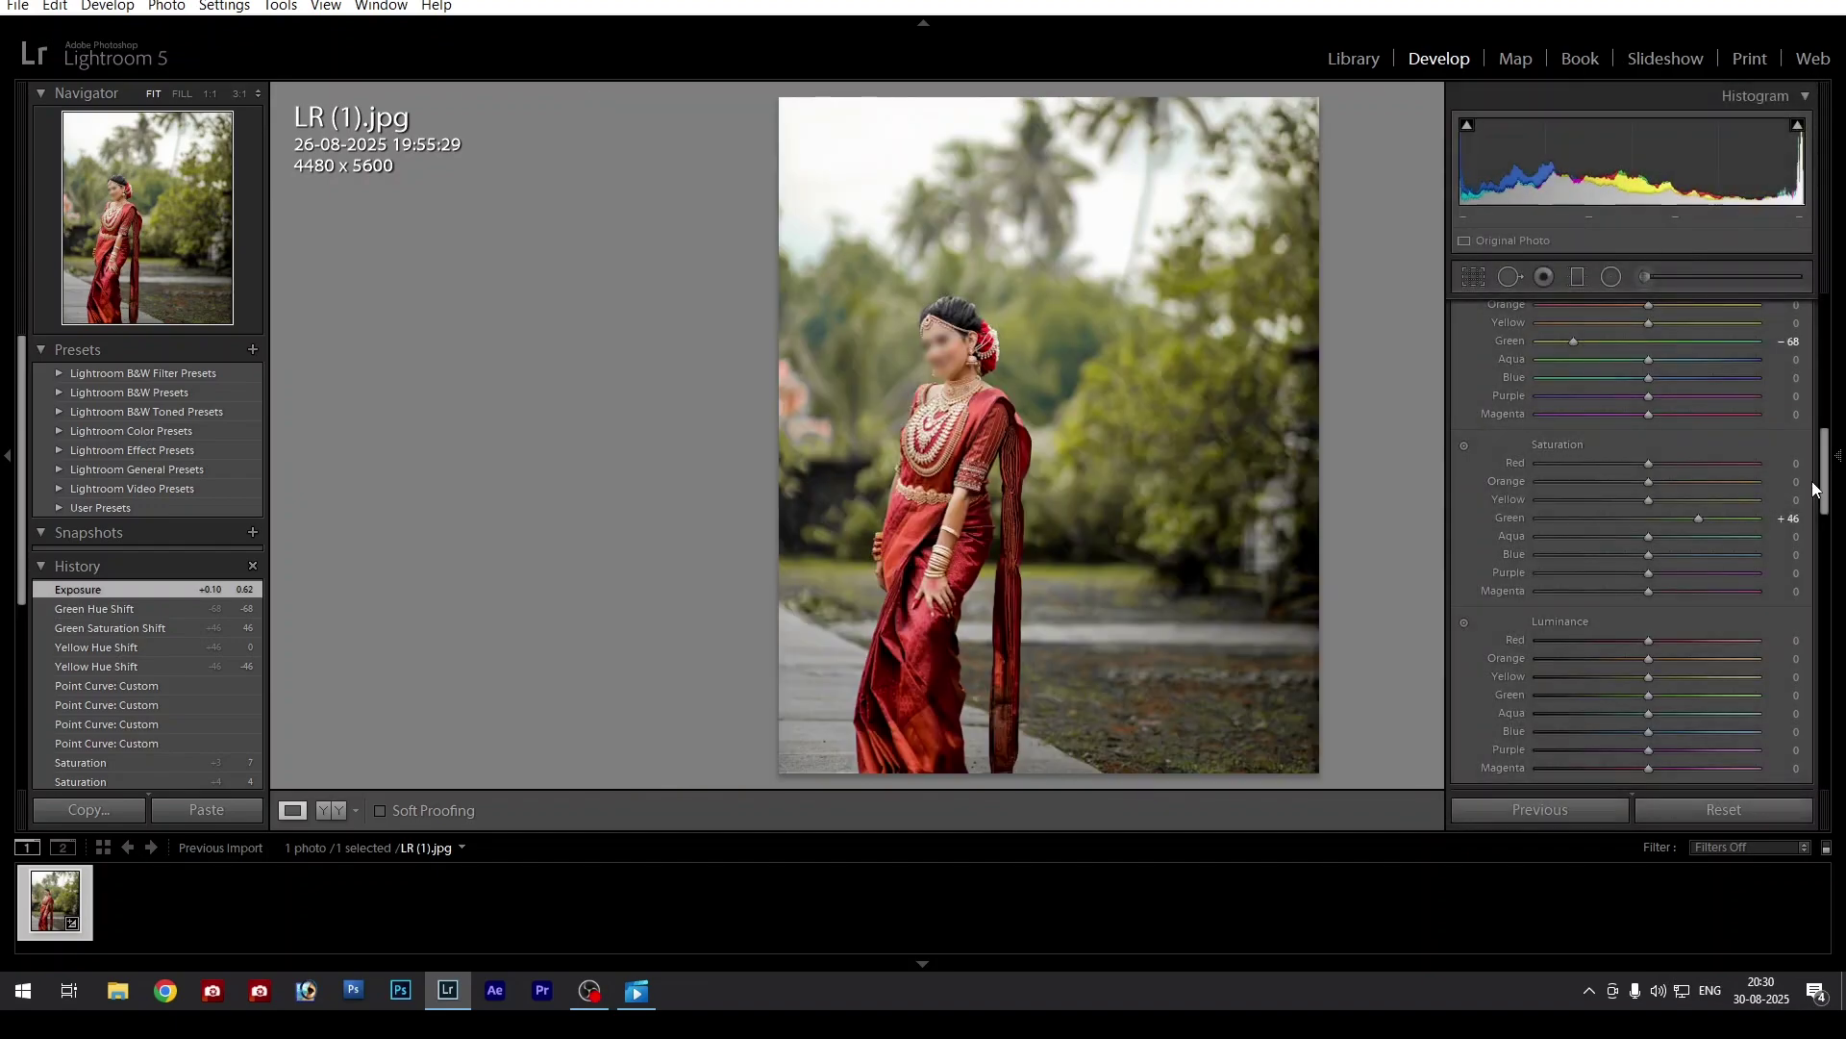
scroll(1825, 499, down, 2)
scroll(1824, 500, down, 3)
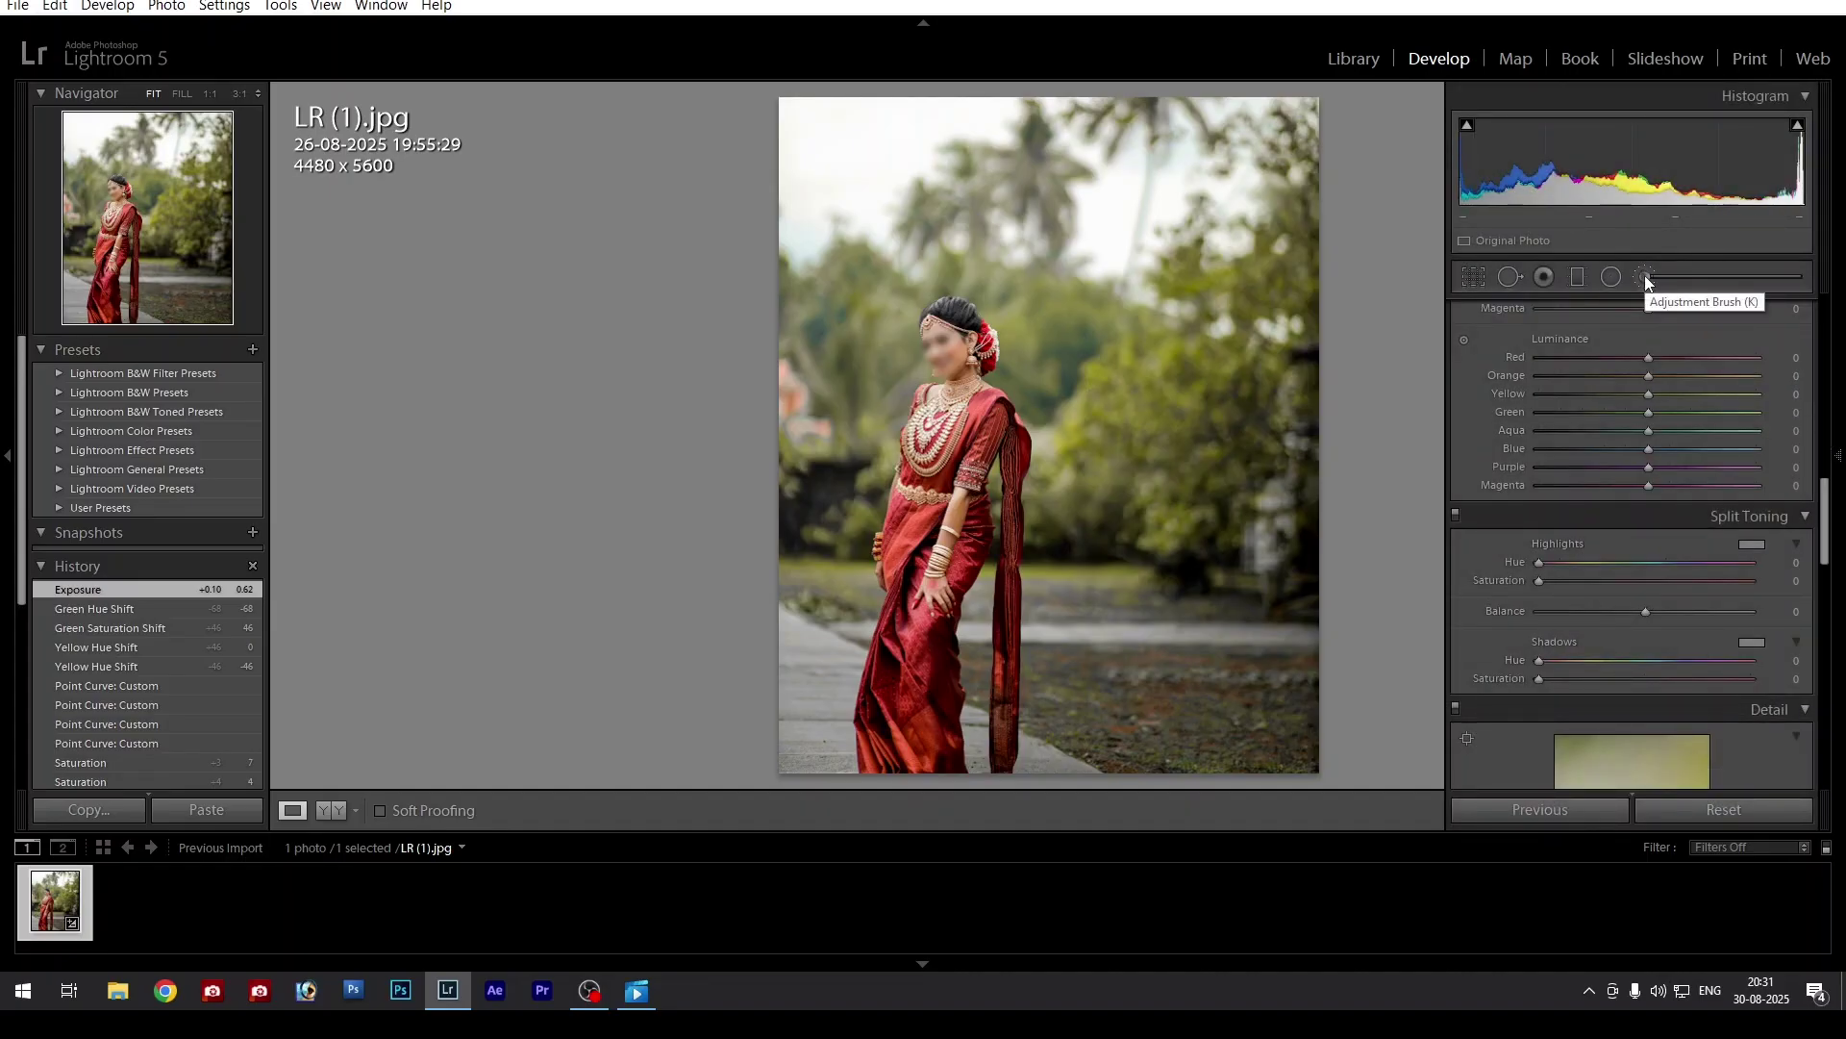
Paint an Adjustment Brush mask over the bride and her saree with a size 18 brush
click(1644, 276)
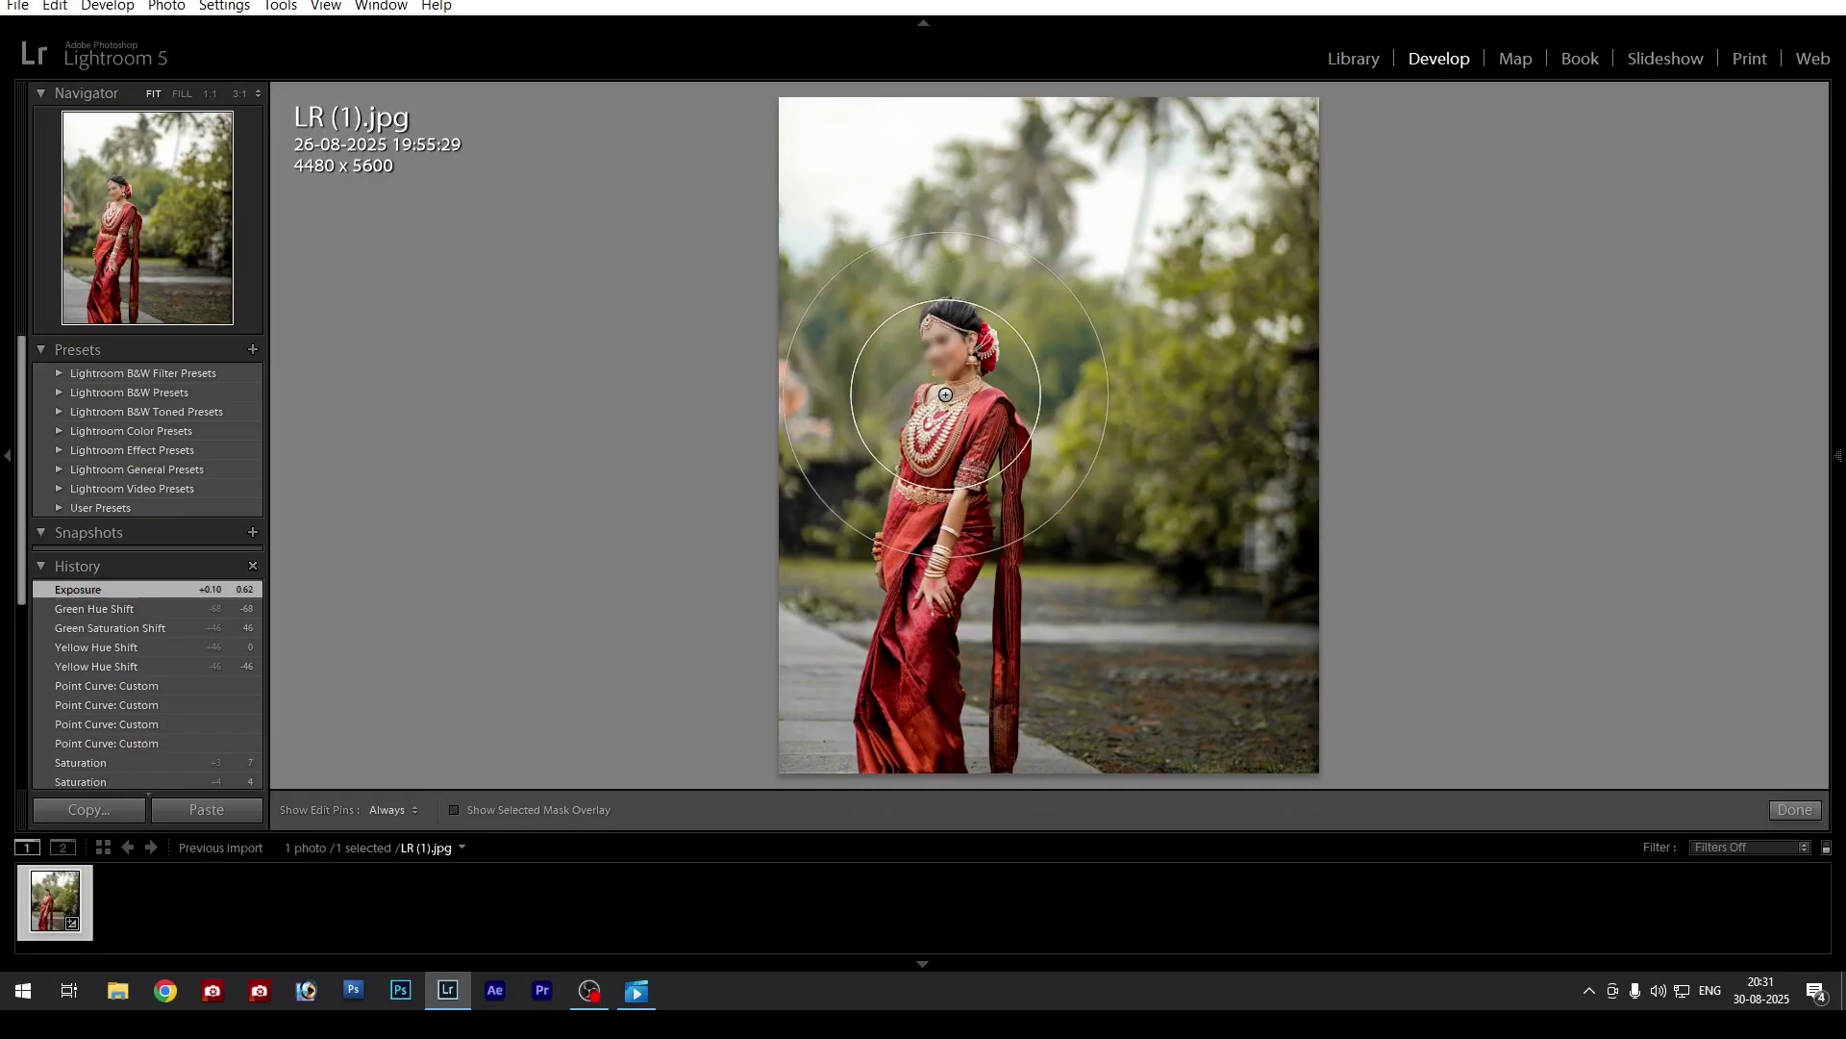
scroll(948, 400, down, 1)
scroll(949, 400, down, 3)
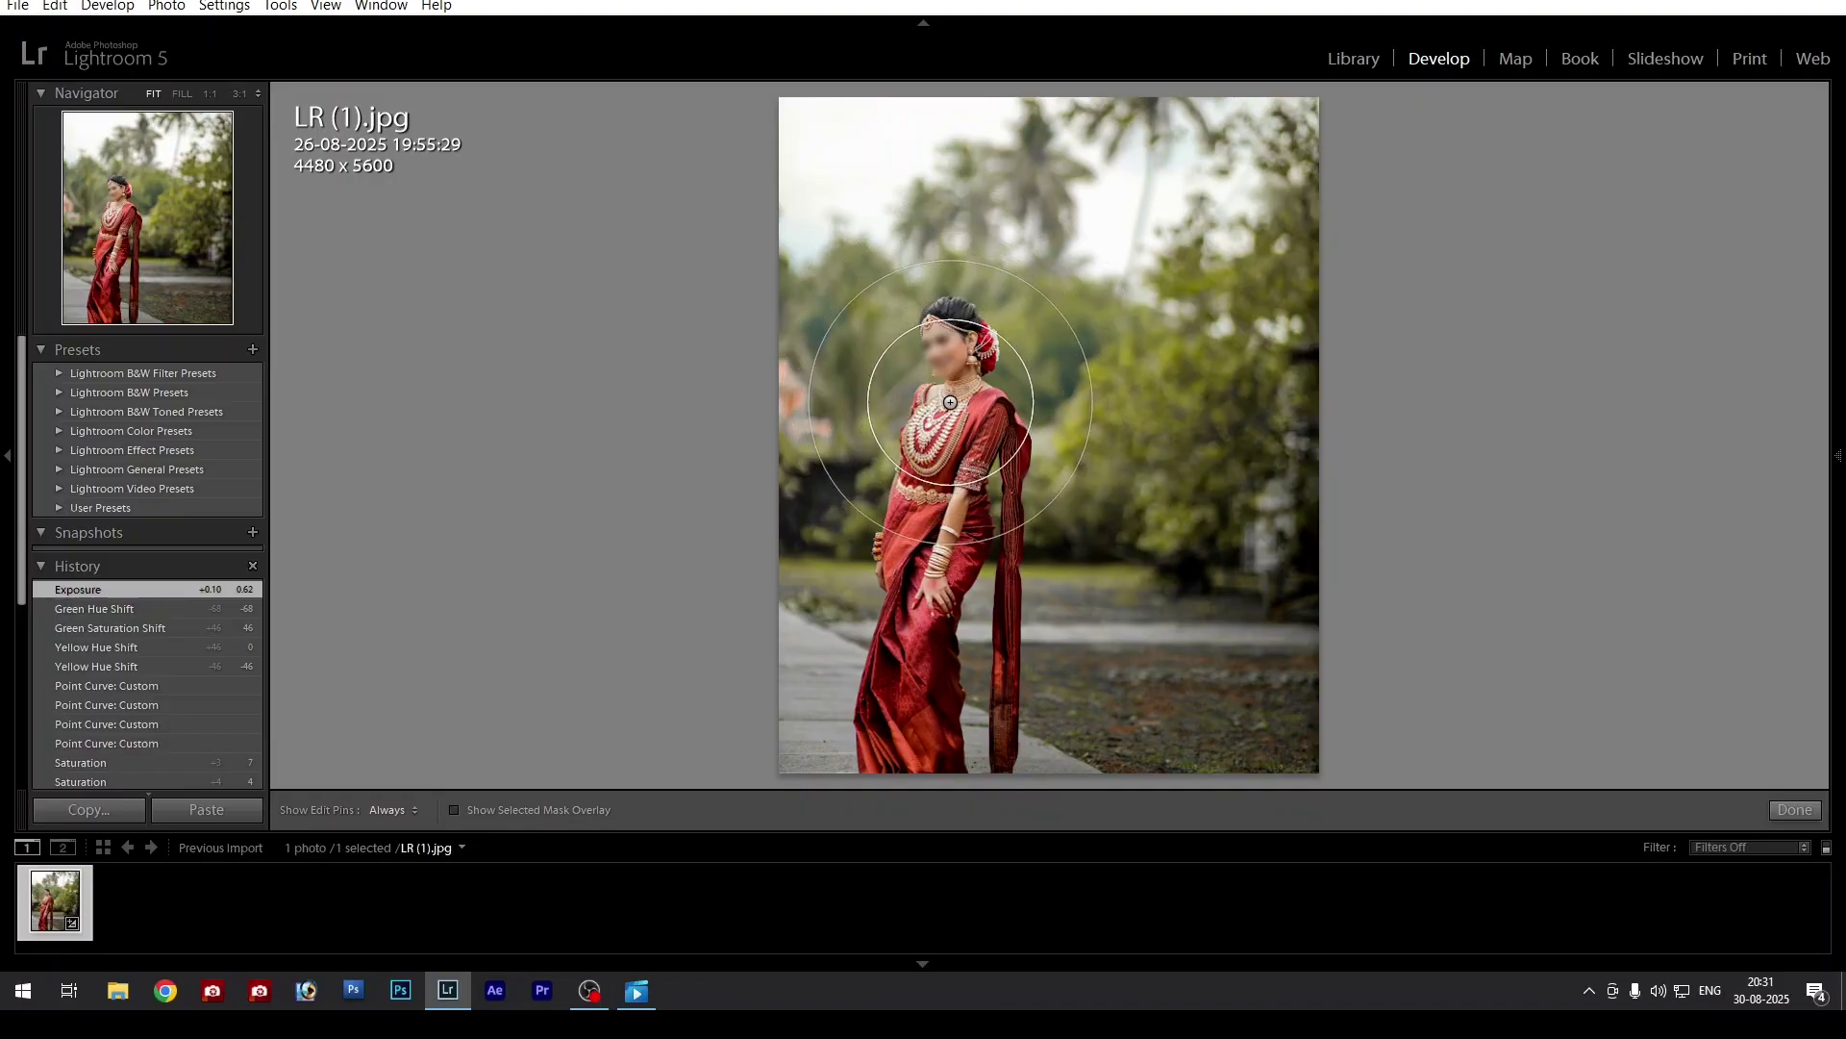
scroll(950, 402, down, 1)
scroll(951, 402, up, 1)
scroll(950, 402, down, 3)
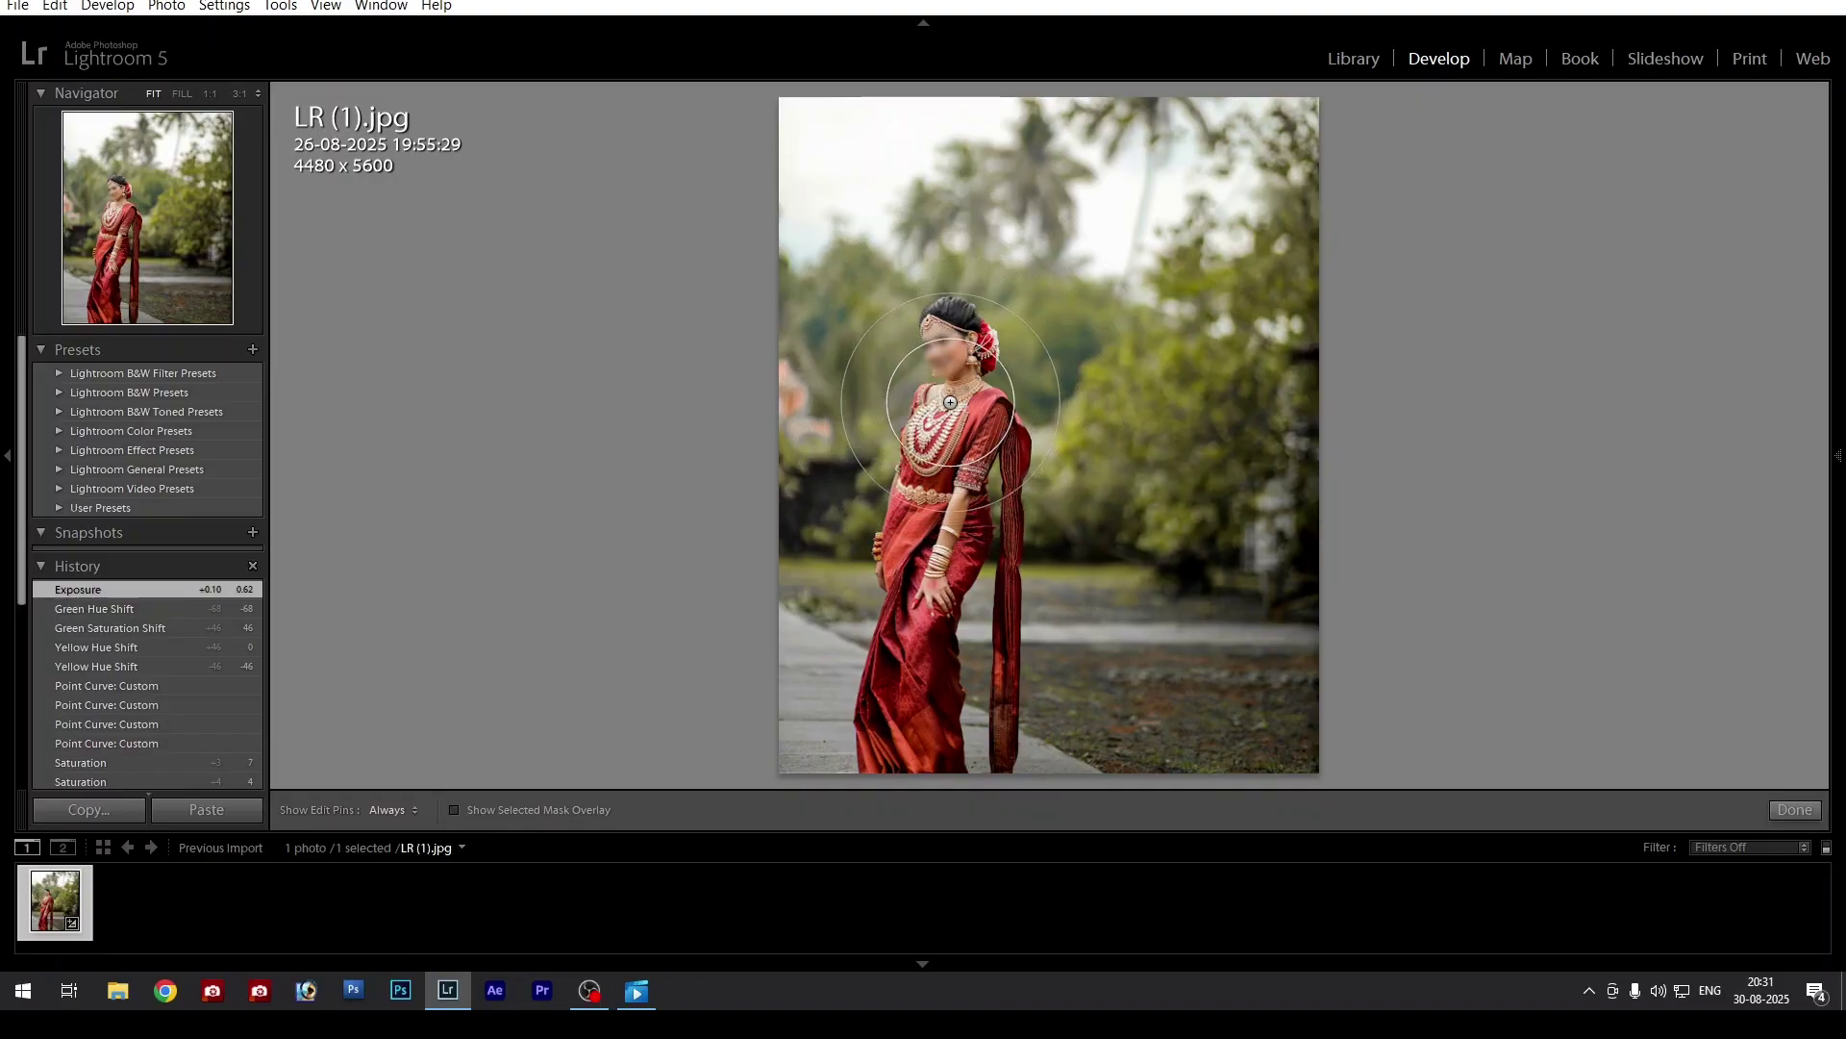
key(h)
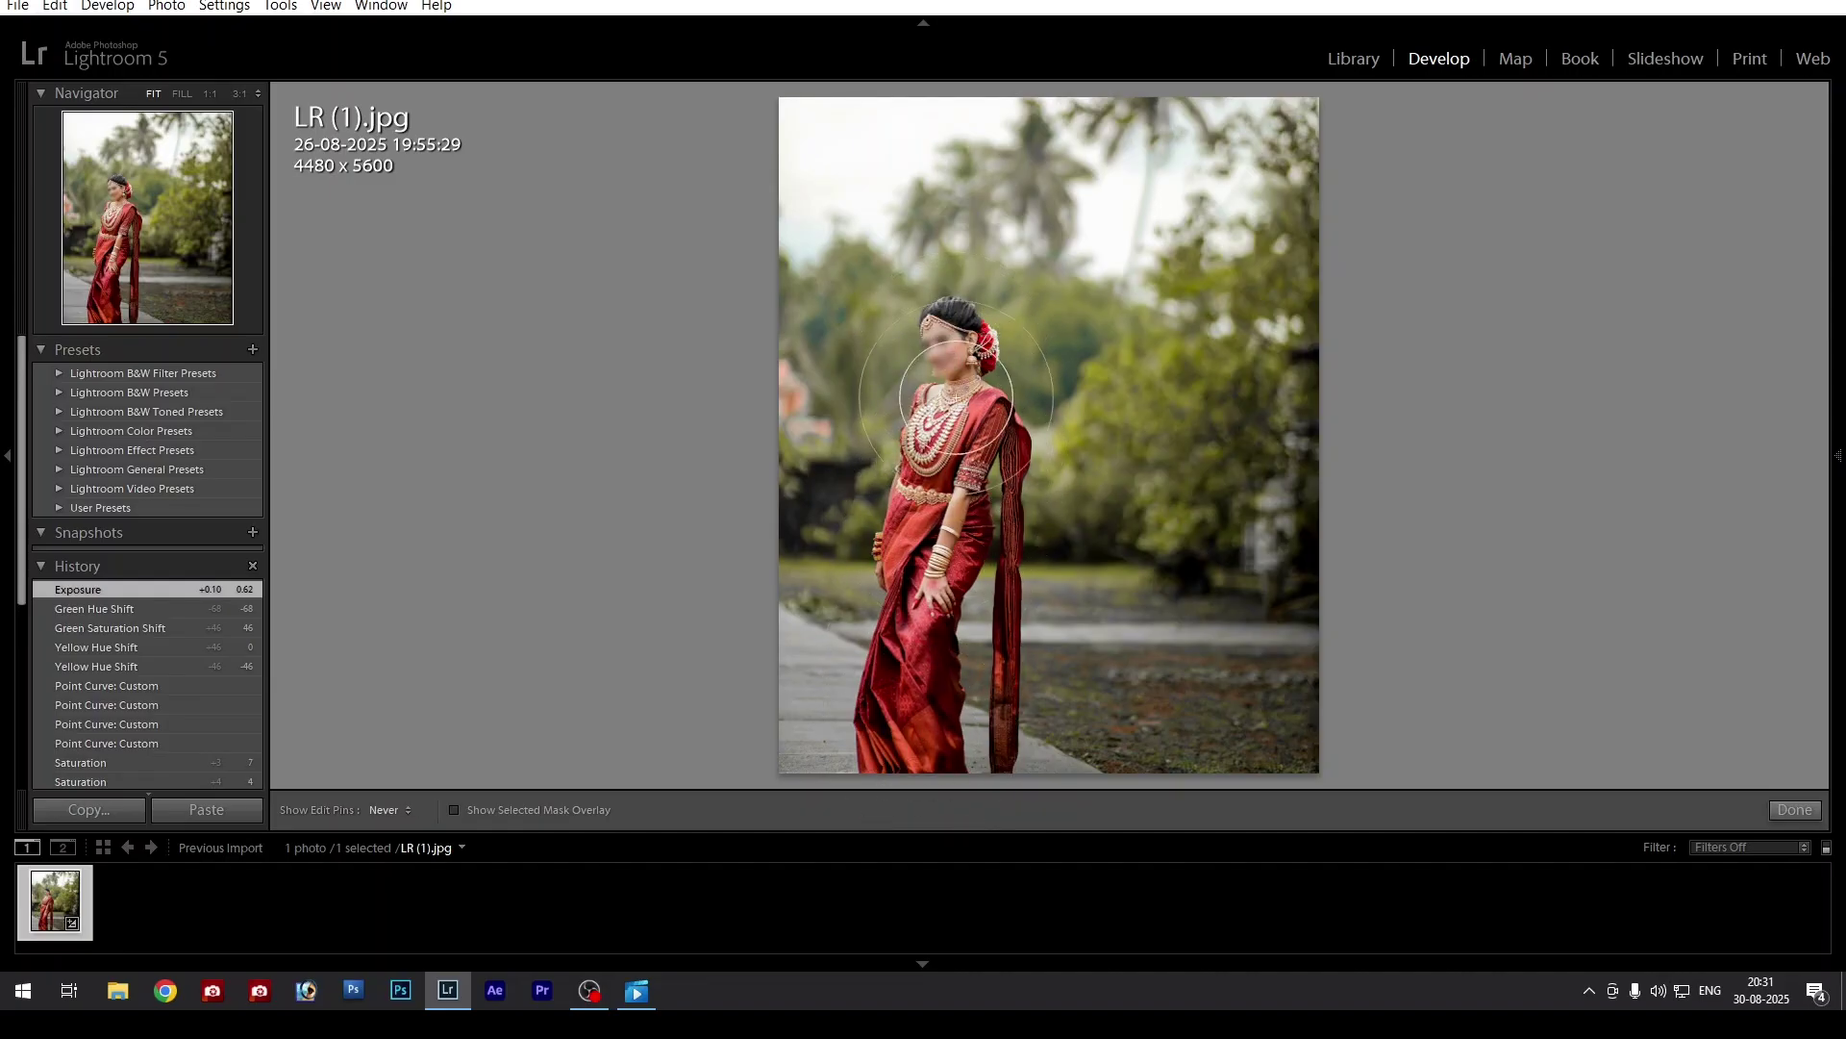
drag(890, 747, 901, 720)
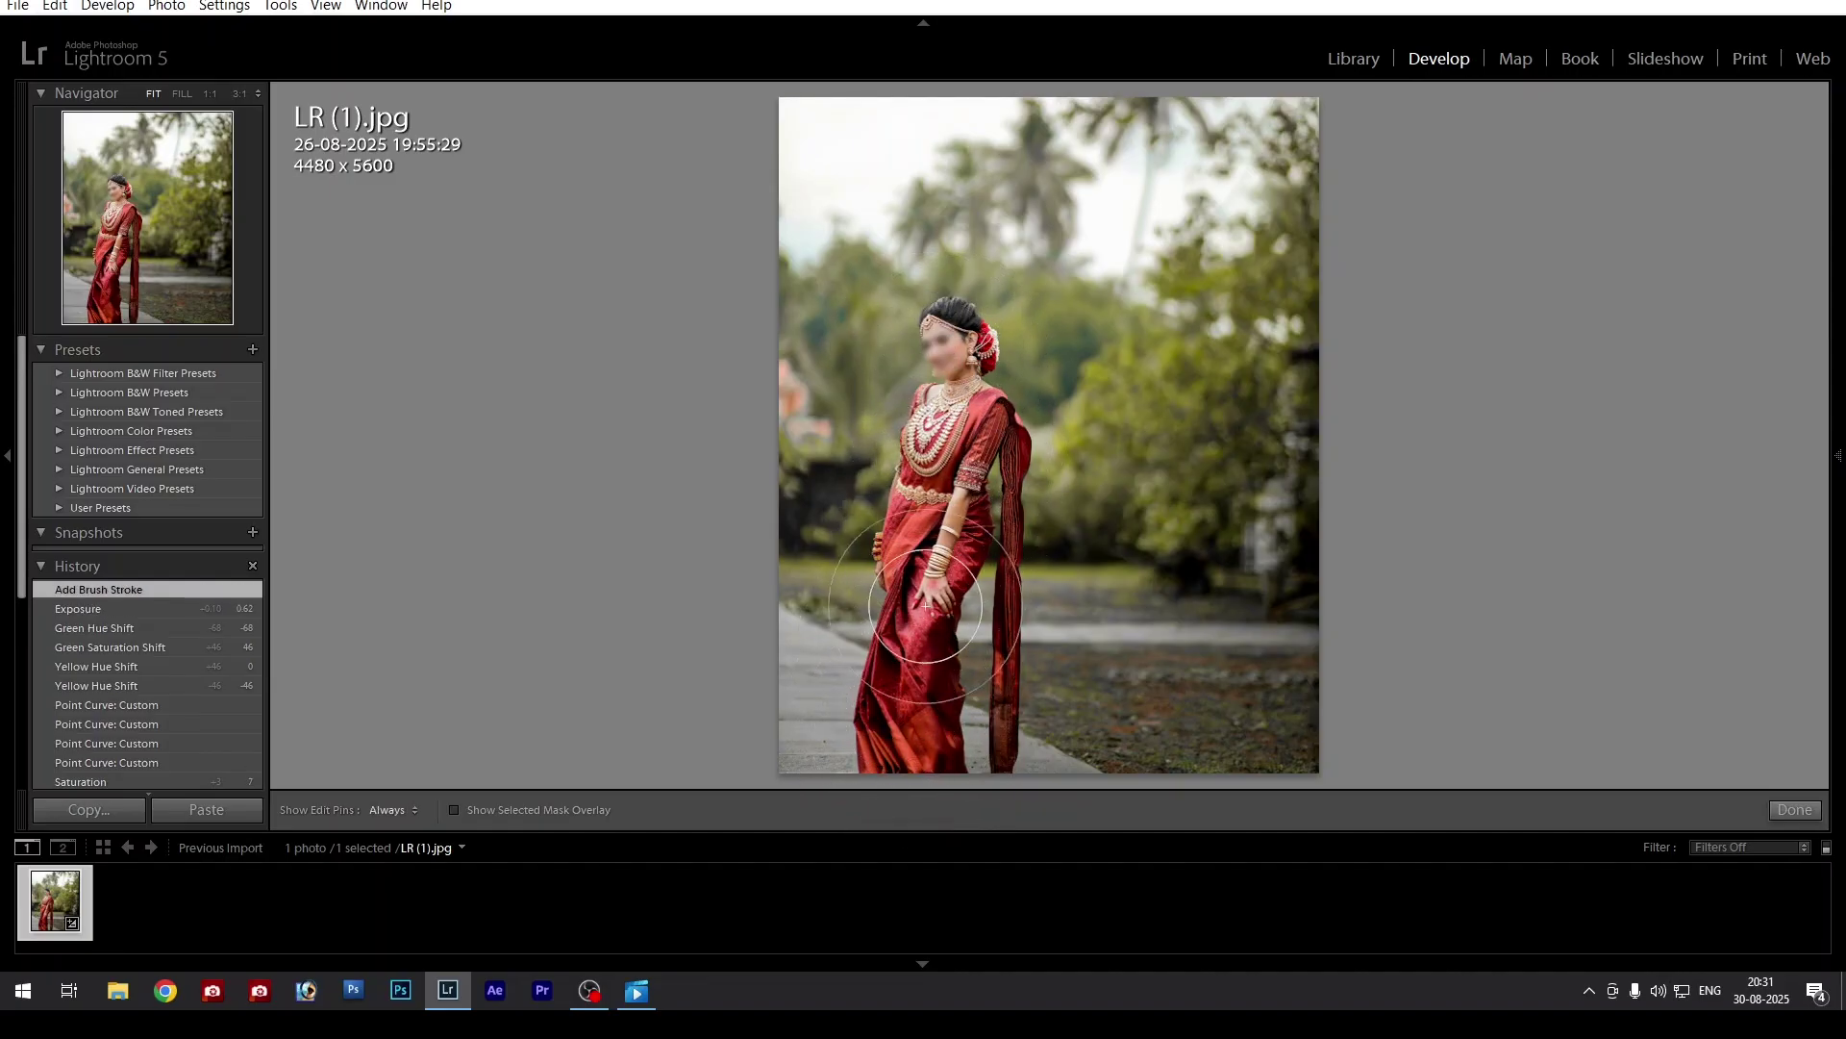
mouse_move(970, 568)
mouse_down()
mouse_move(1027, 517)
mouse_move(963, 772)
mouse_up()
key(h)
Set the brush mask's Exposure to 0.04 and its Clarity to 11
mouse_move(1837, 457)
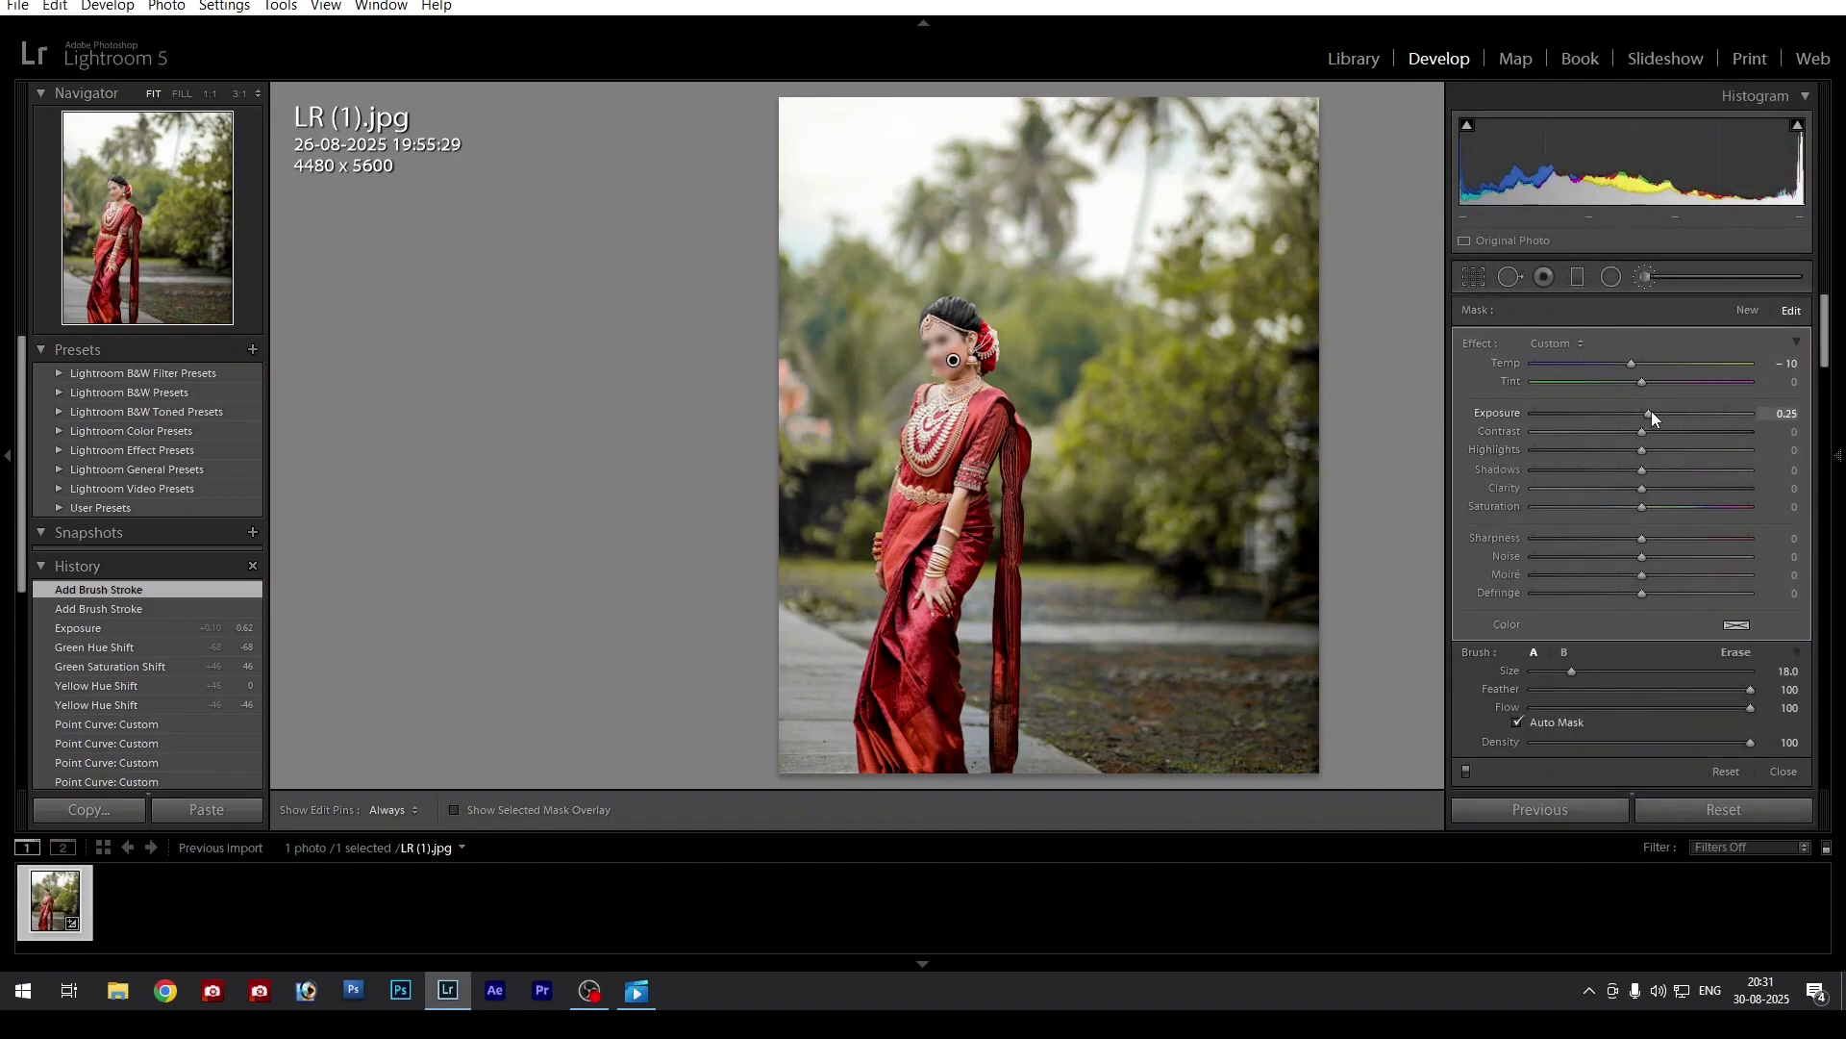
mouse_move(1652, 411)
mouse_down()
mouse_move(1558, 415)
mouse_move(1746, 408)
mouse_move(1652, 419)
mouse_move(1649, 494)
mouse_up()
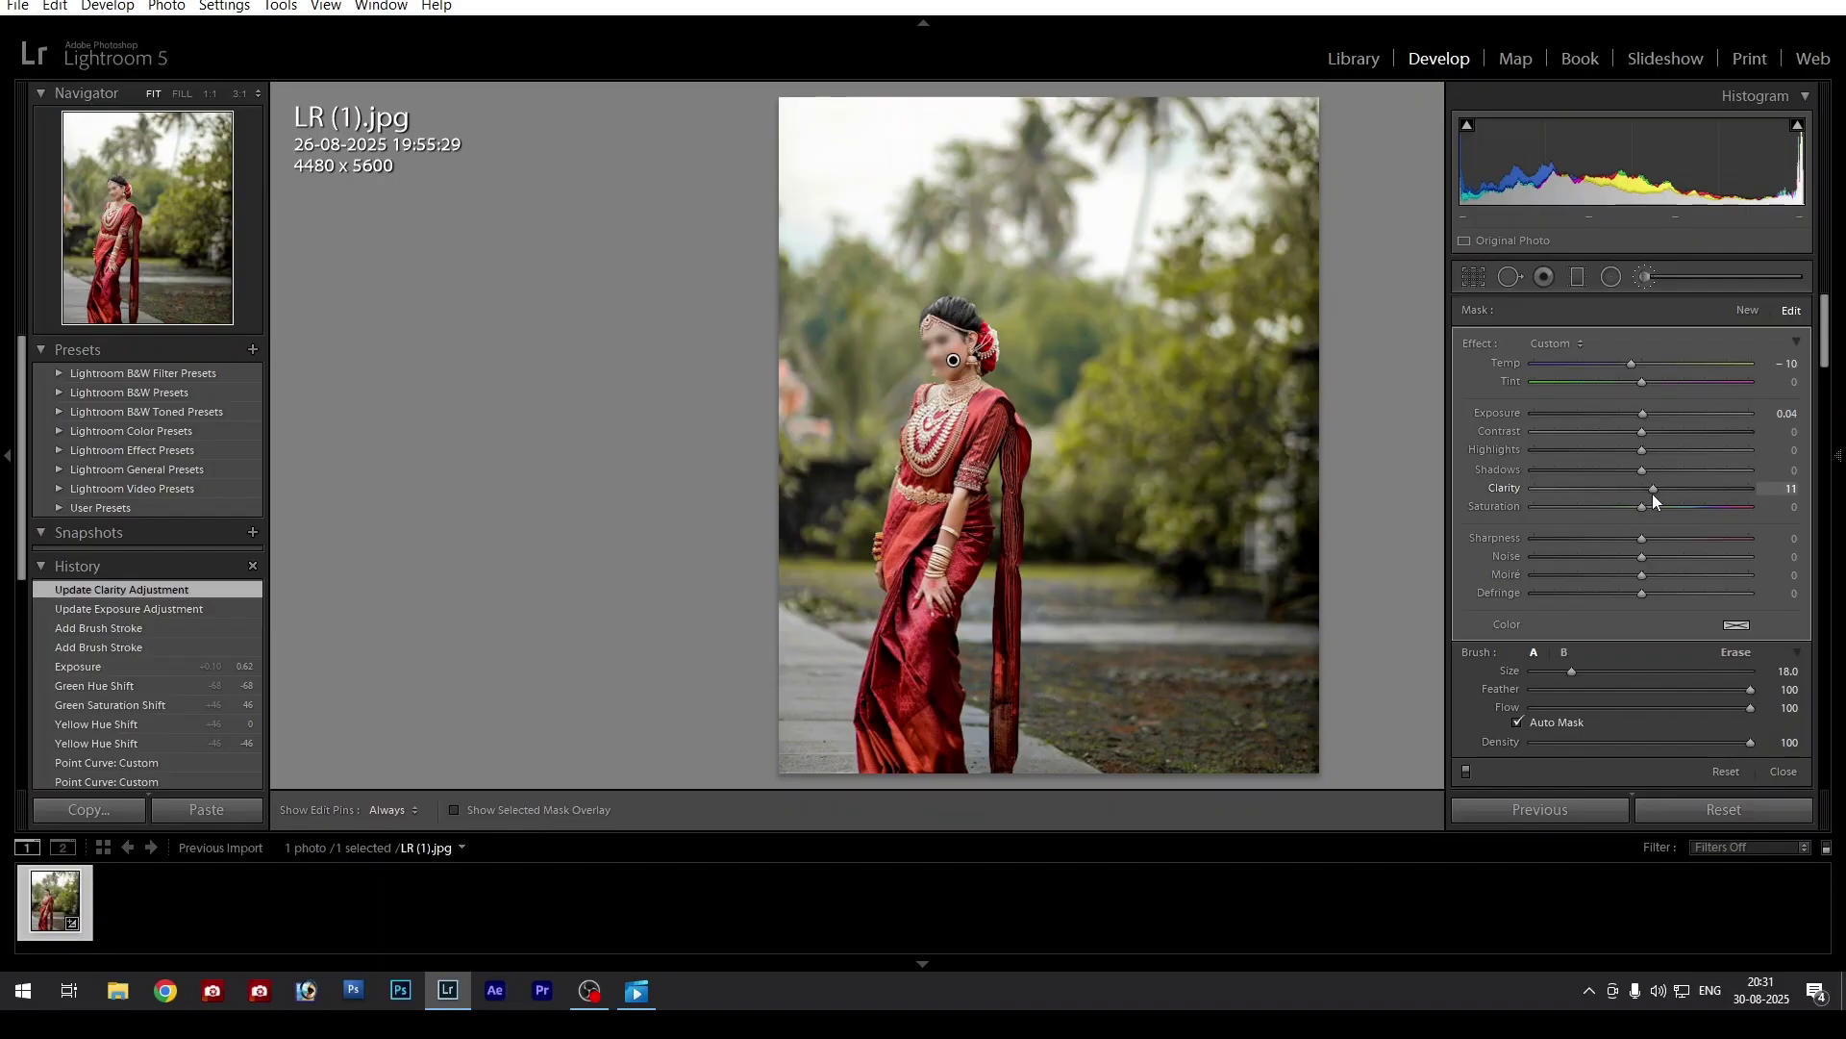
drag(1652, 494, 1652, 494)
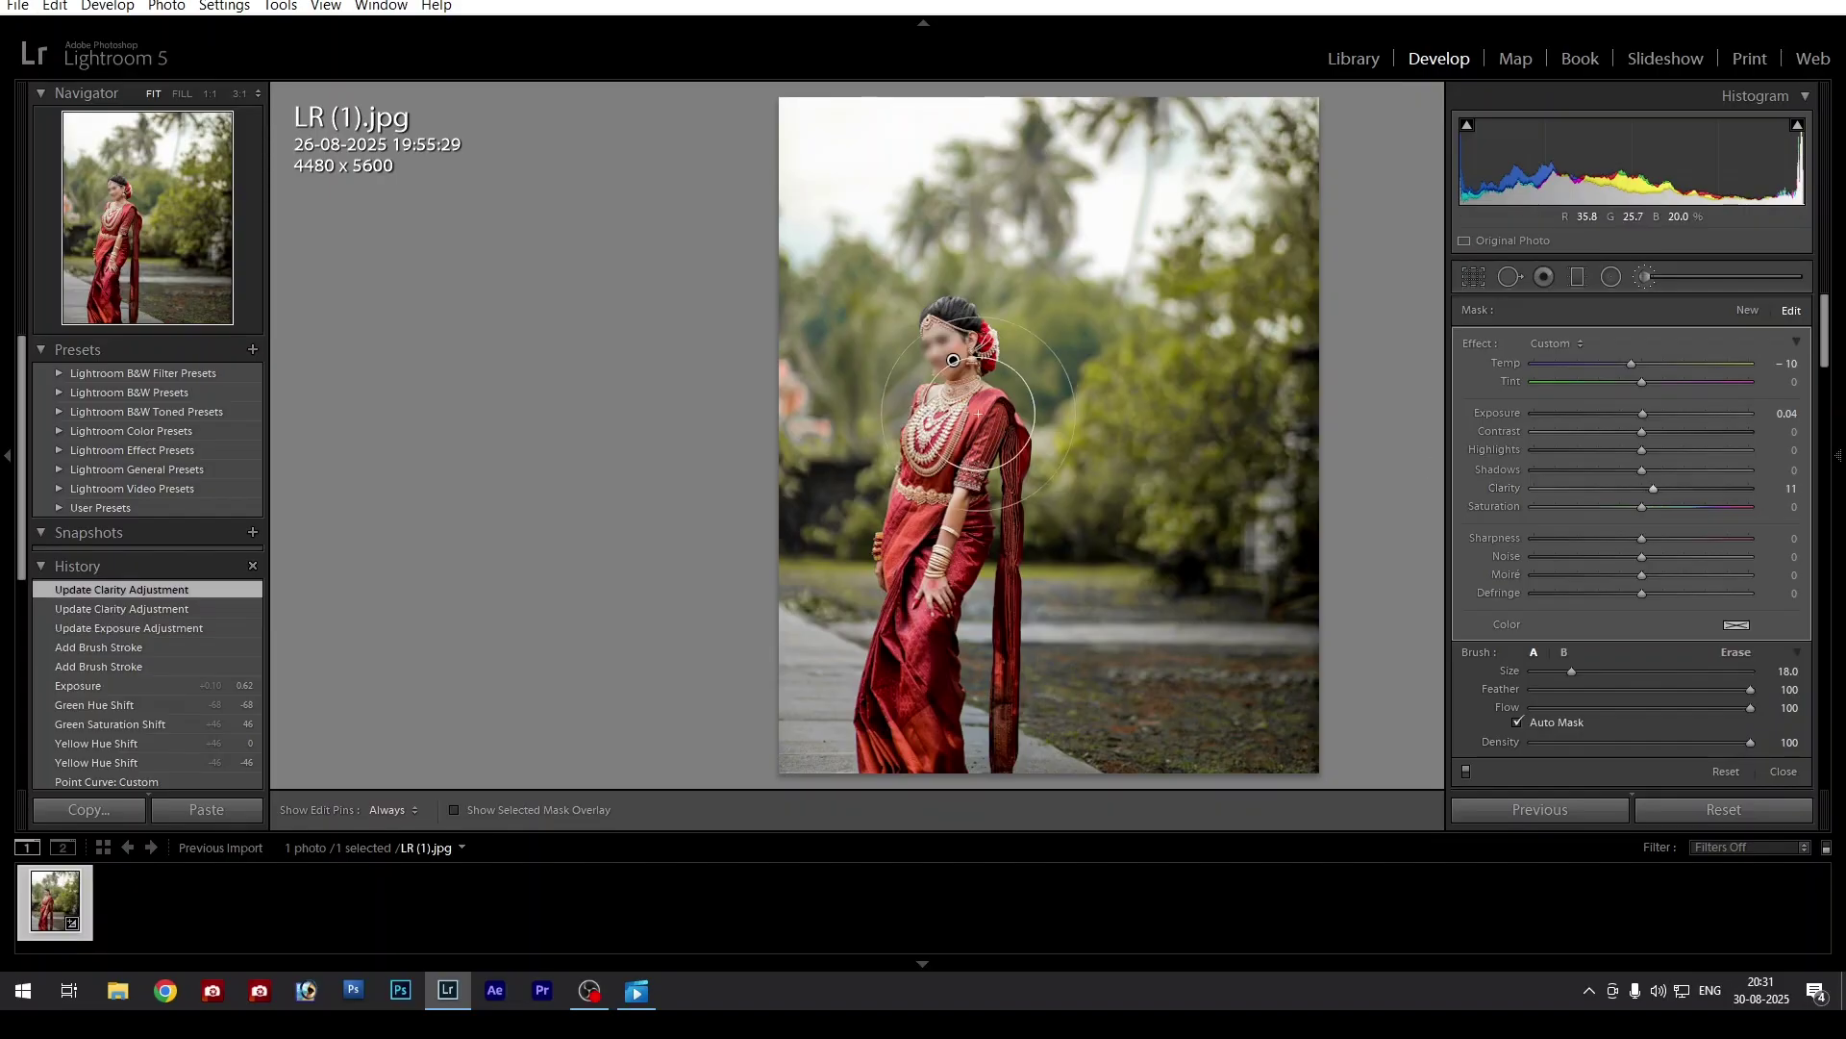
Examine the brushed saree and jewellery up close and leave the Adjustment Brush
key(F8)
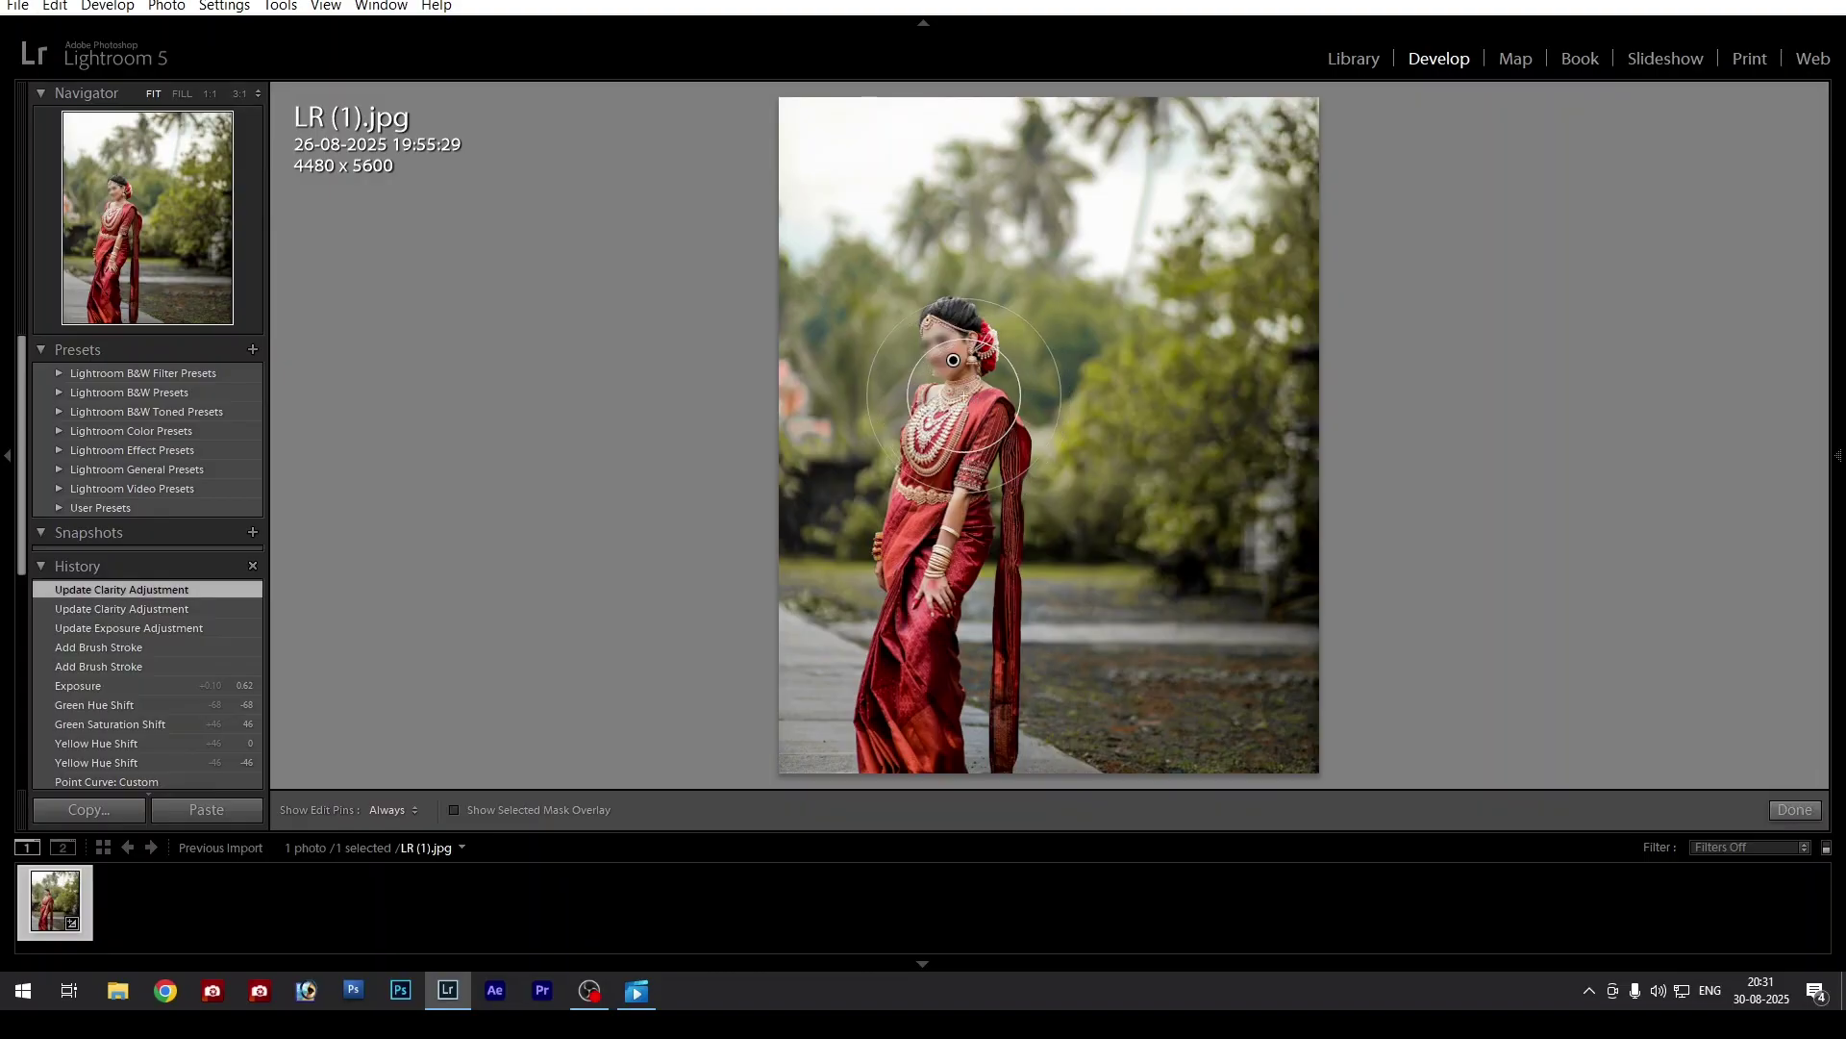
key(z)
drag(947, 606, 974, 370)
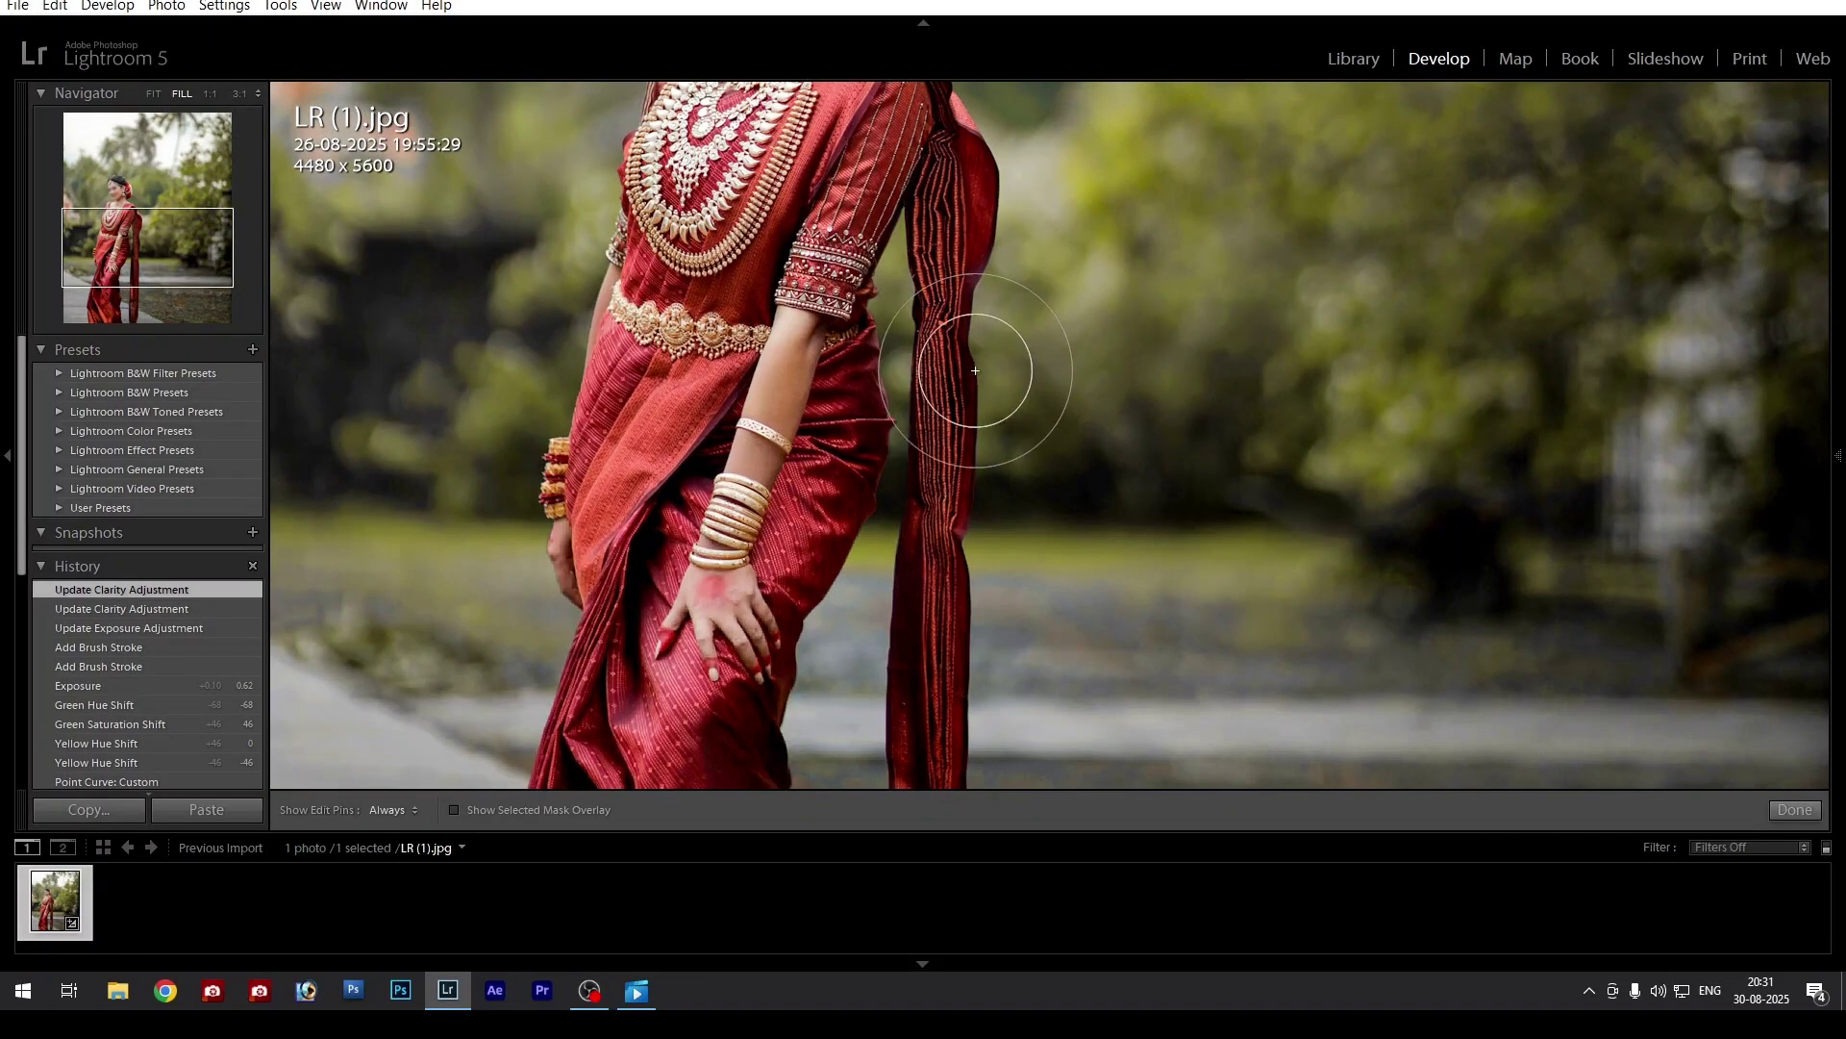
key(z)
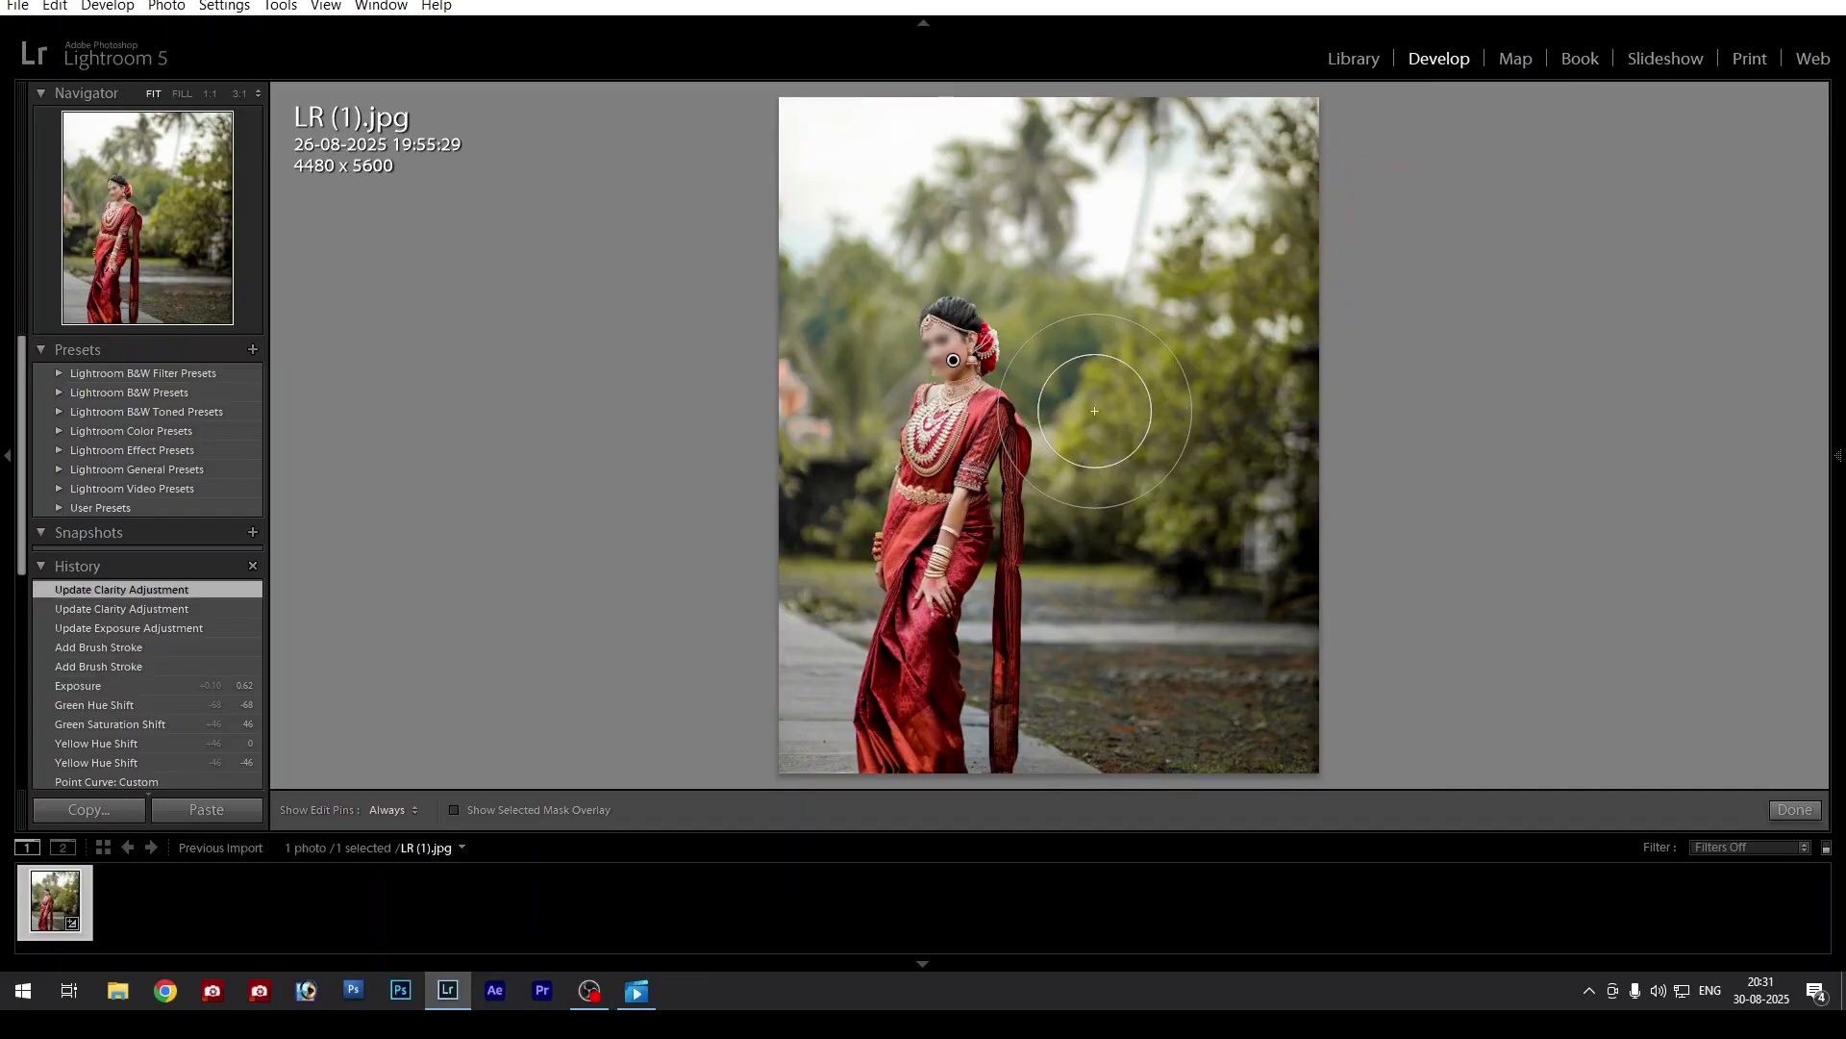
mouse_move(1830, 459)
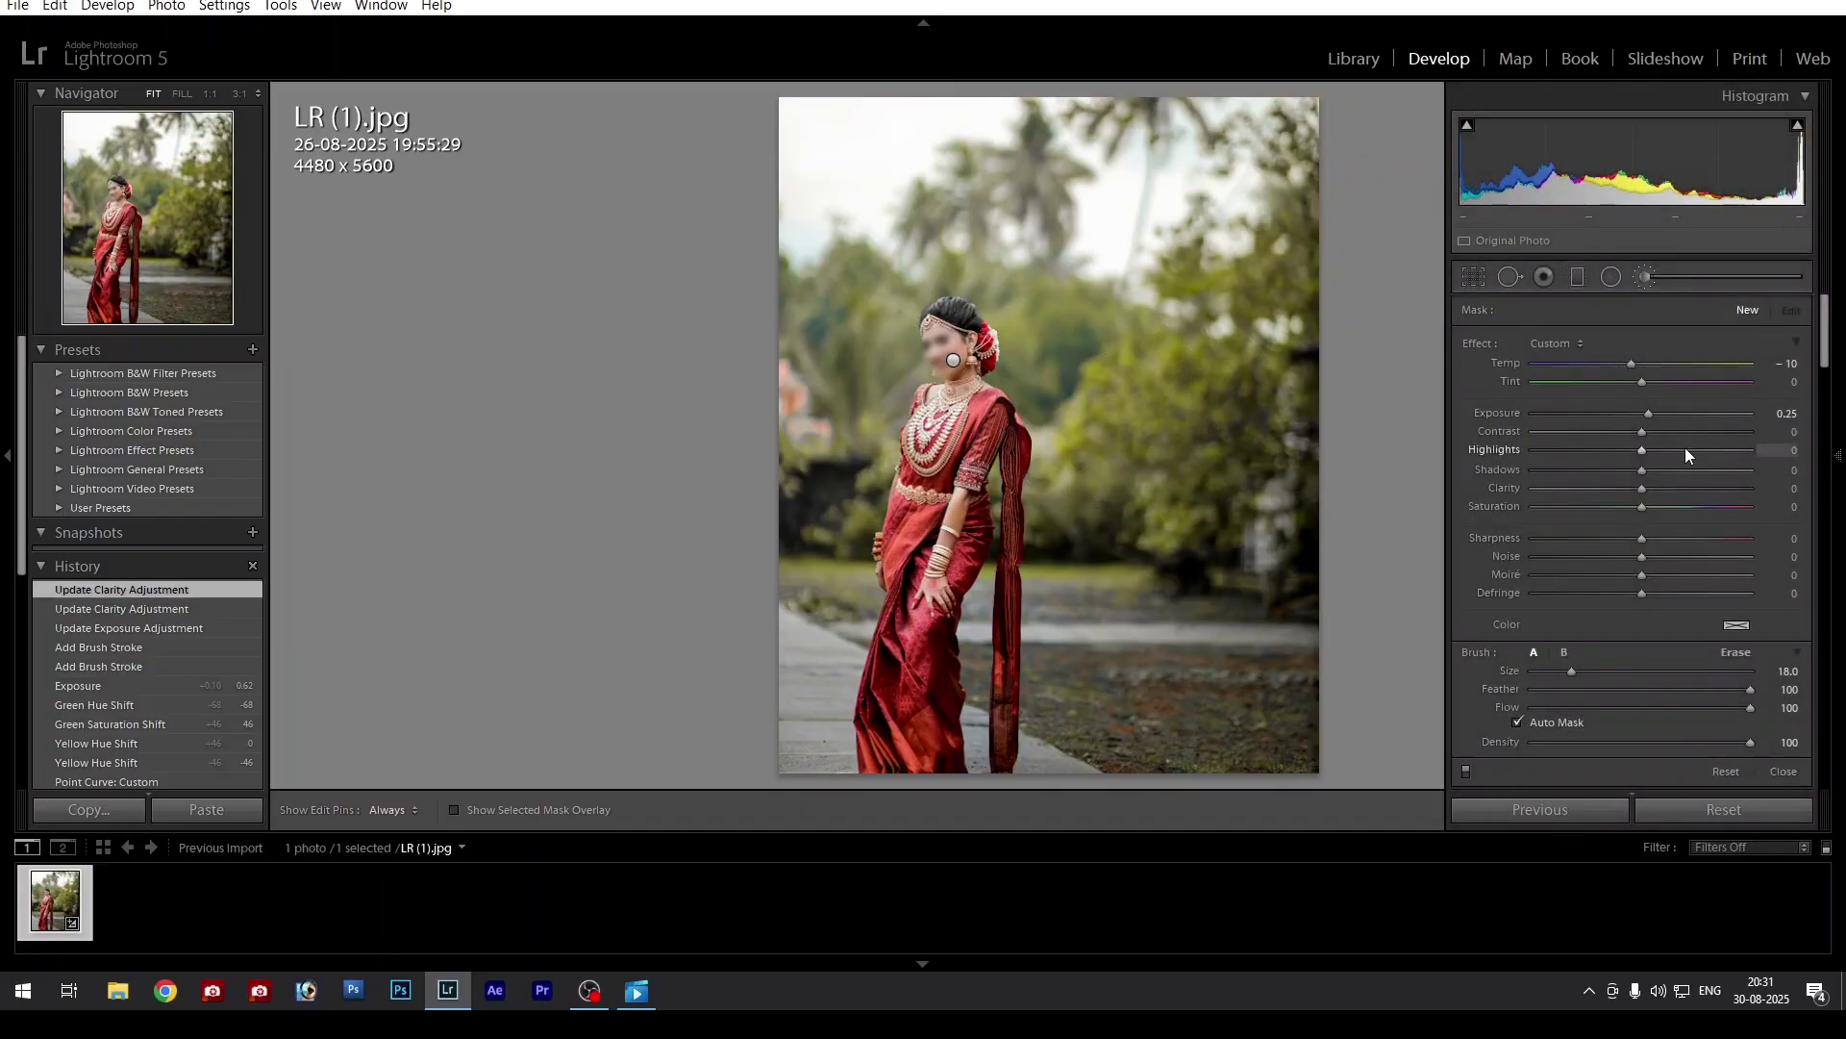
key(k)
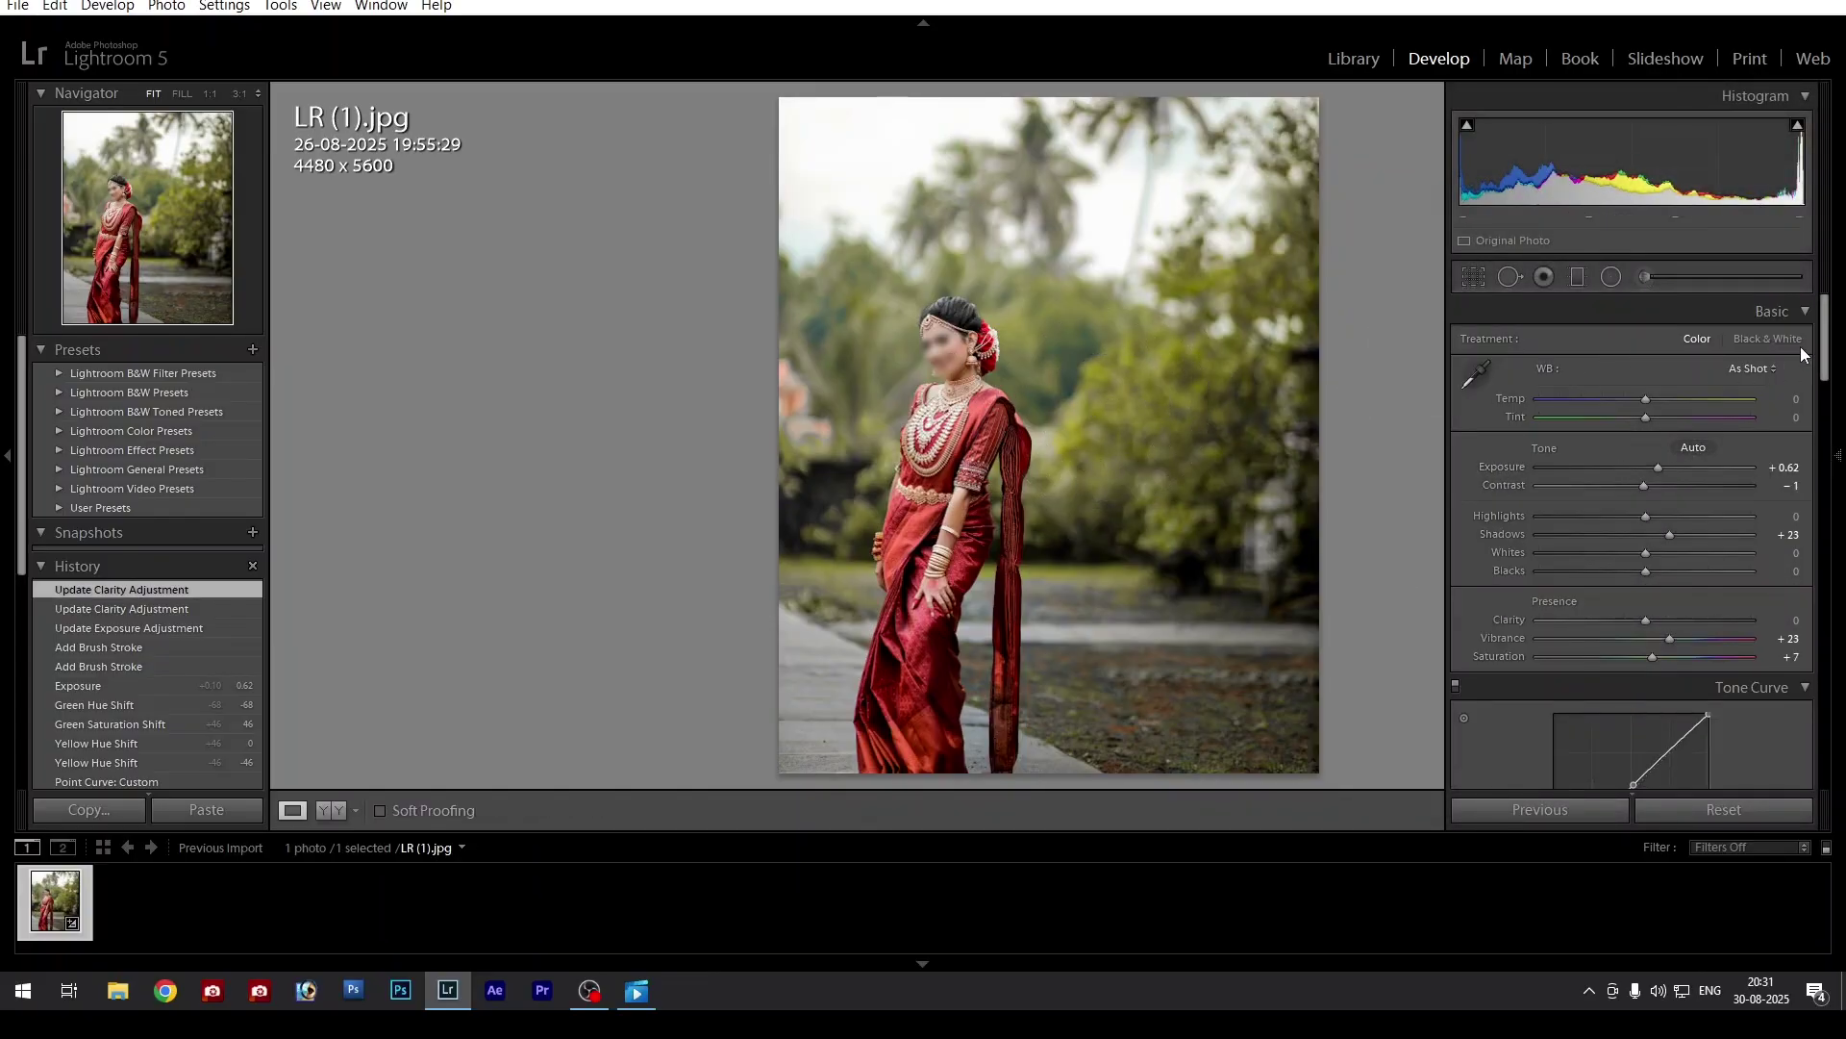
drag(1823, 355, 1825, 469)
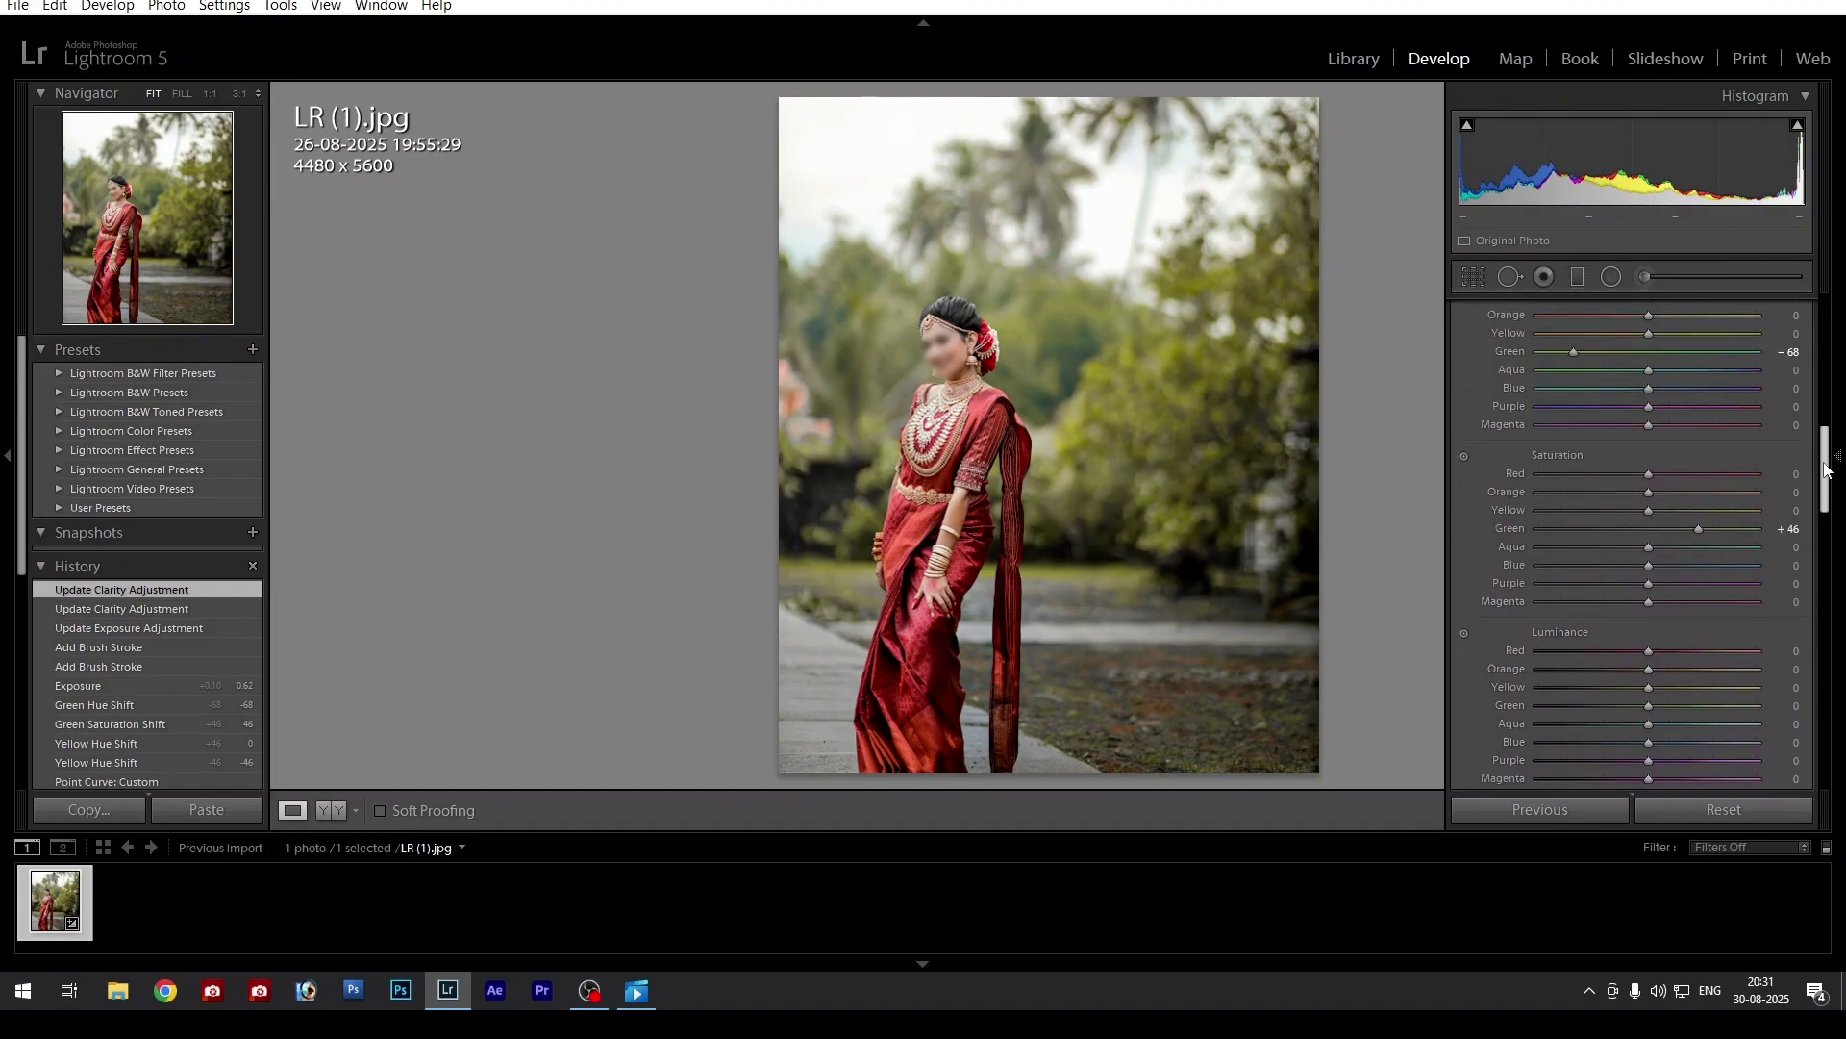
mouse_move(1837, 471)
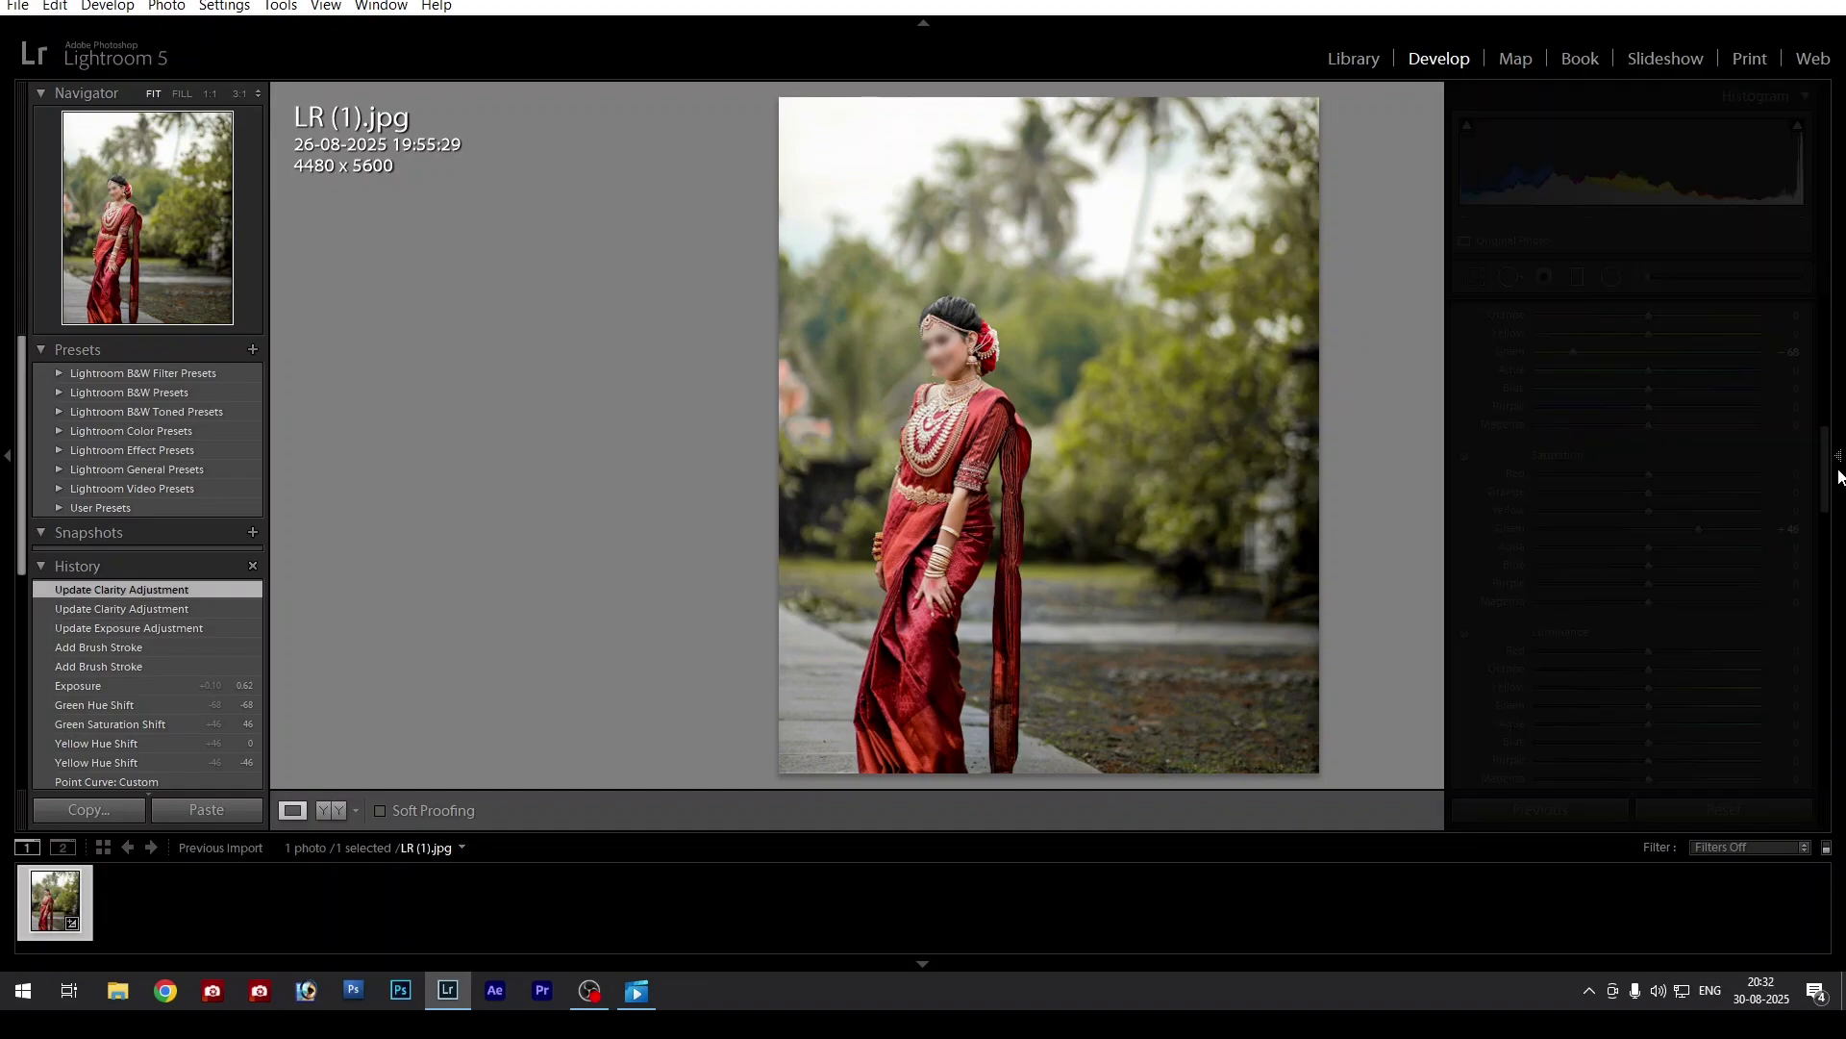
Try the Luminance noise reduction in the Detail settings and leave it at 0
drag(1826, 460, 1825, 439)
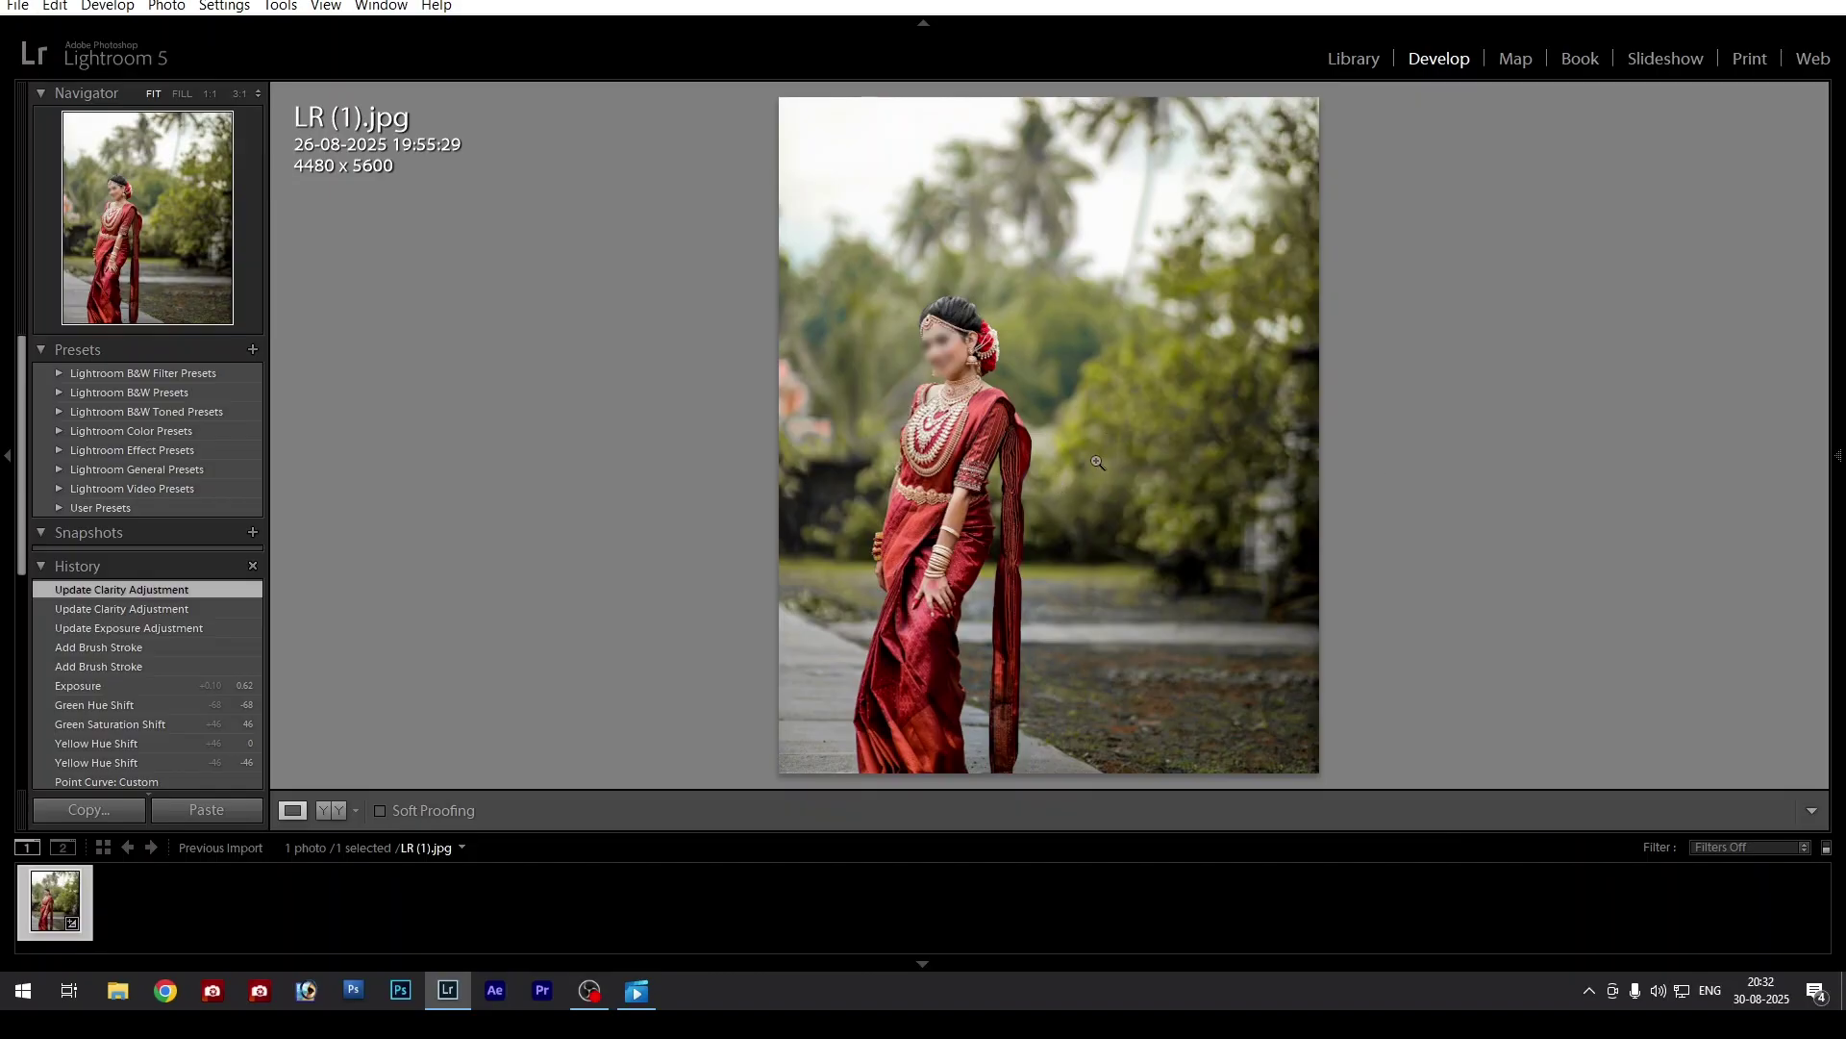
mouse_move(1837, 462)
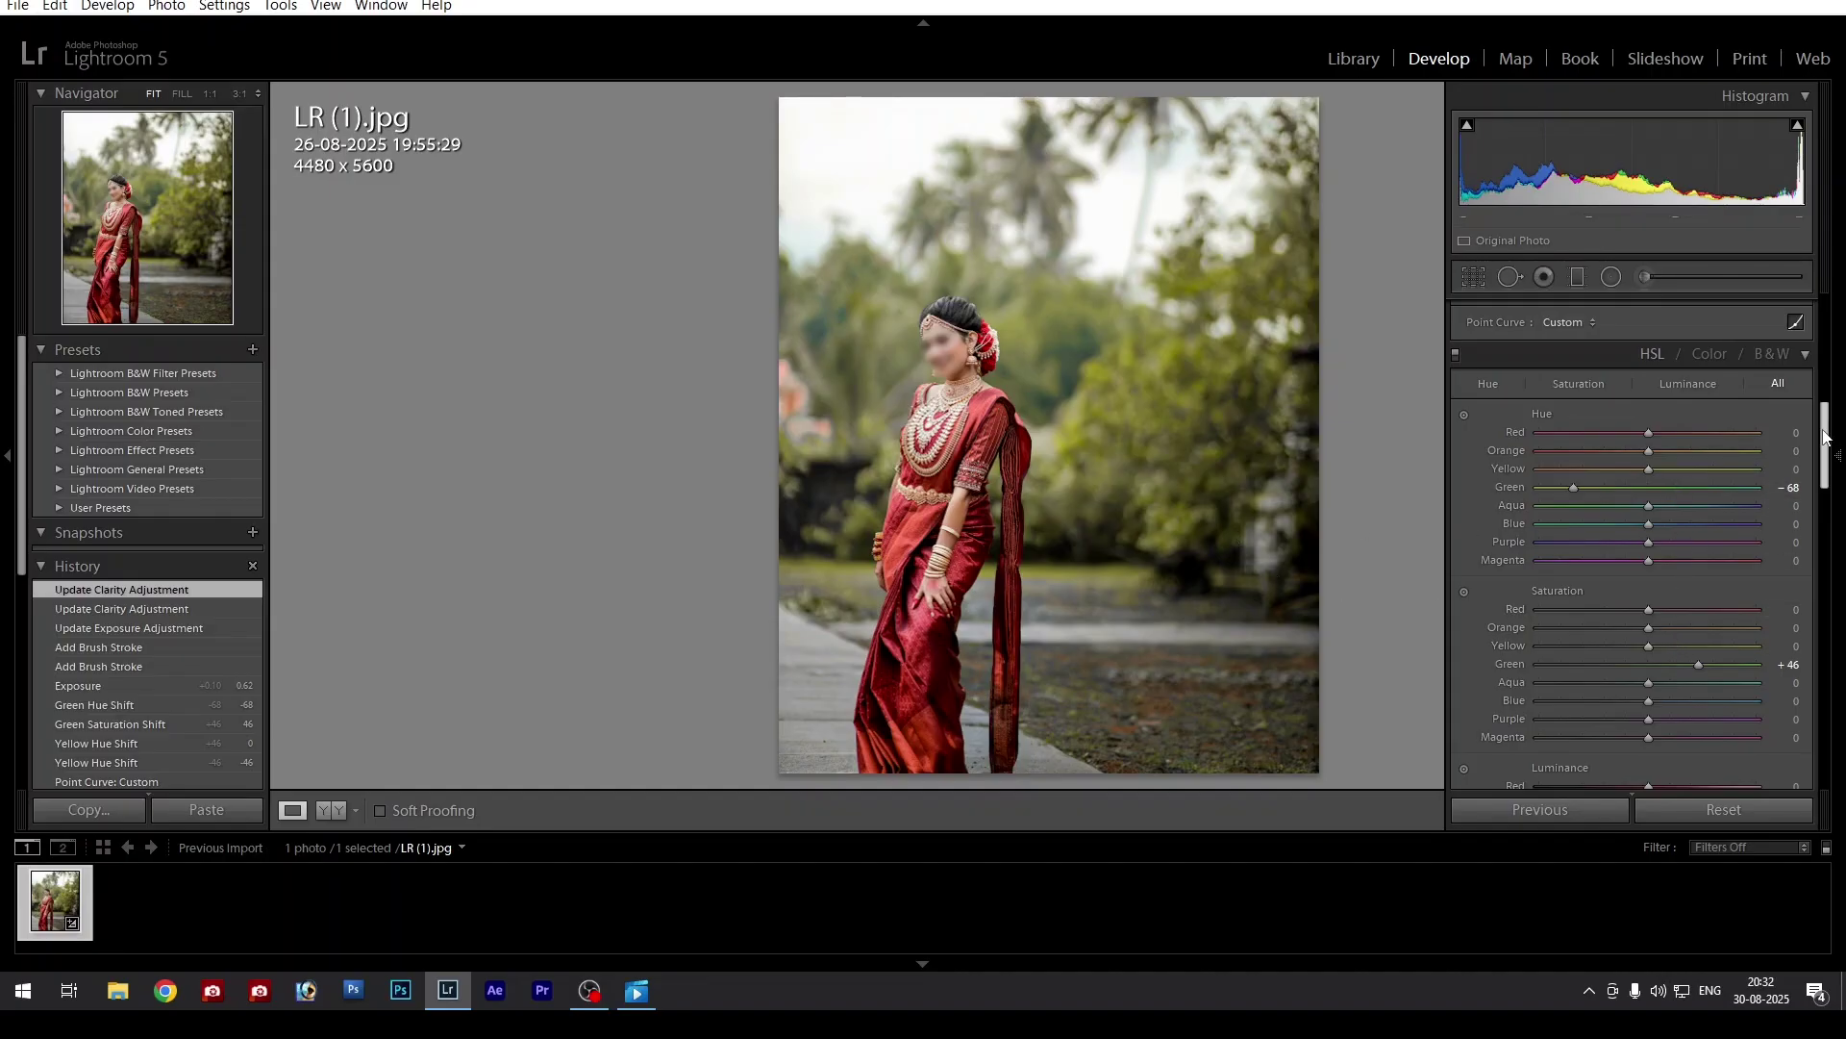
scroll(1826, 447, down, 1)
drag(1826, 447, 1829, 547)
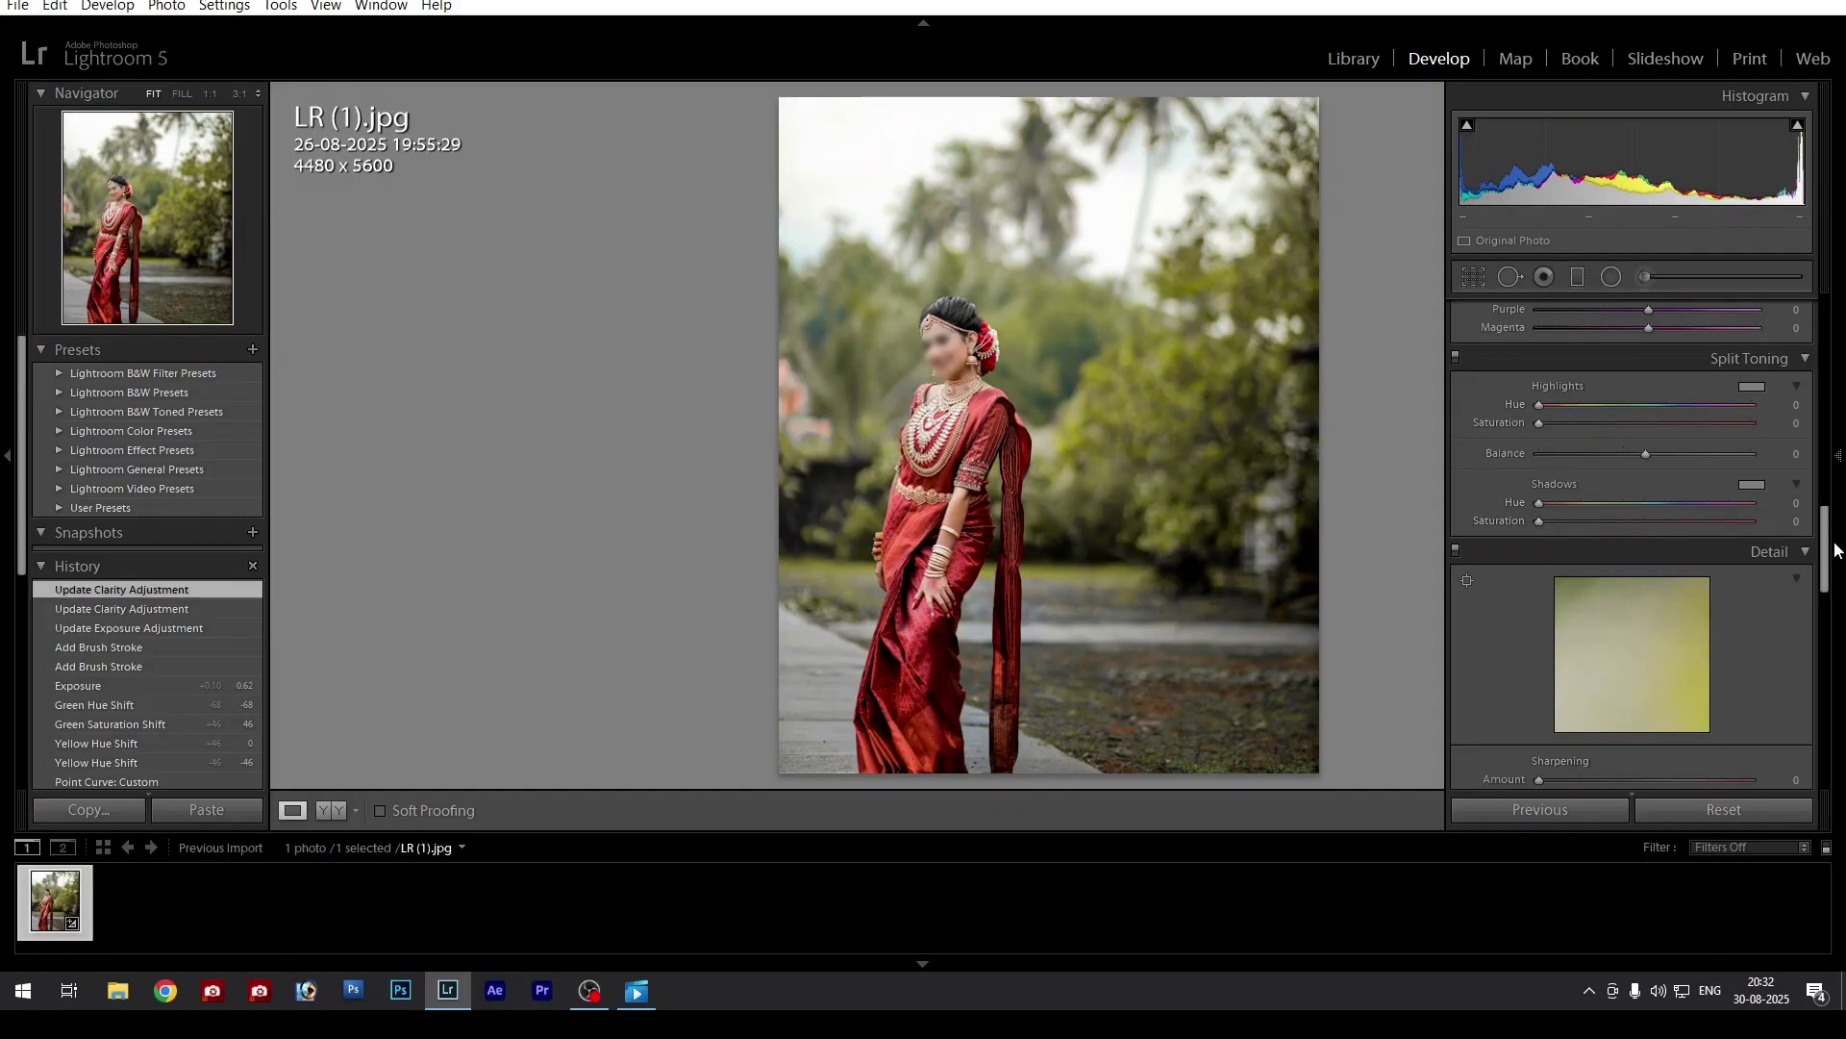
drag(1827, 550, 1828, 617)
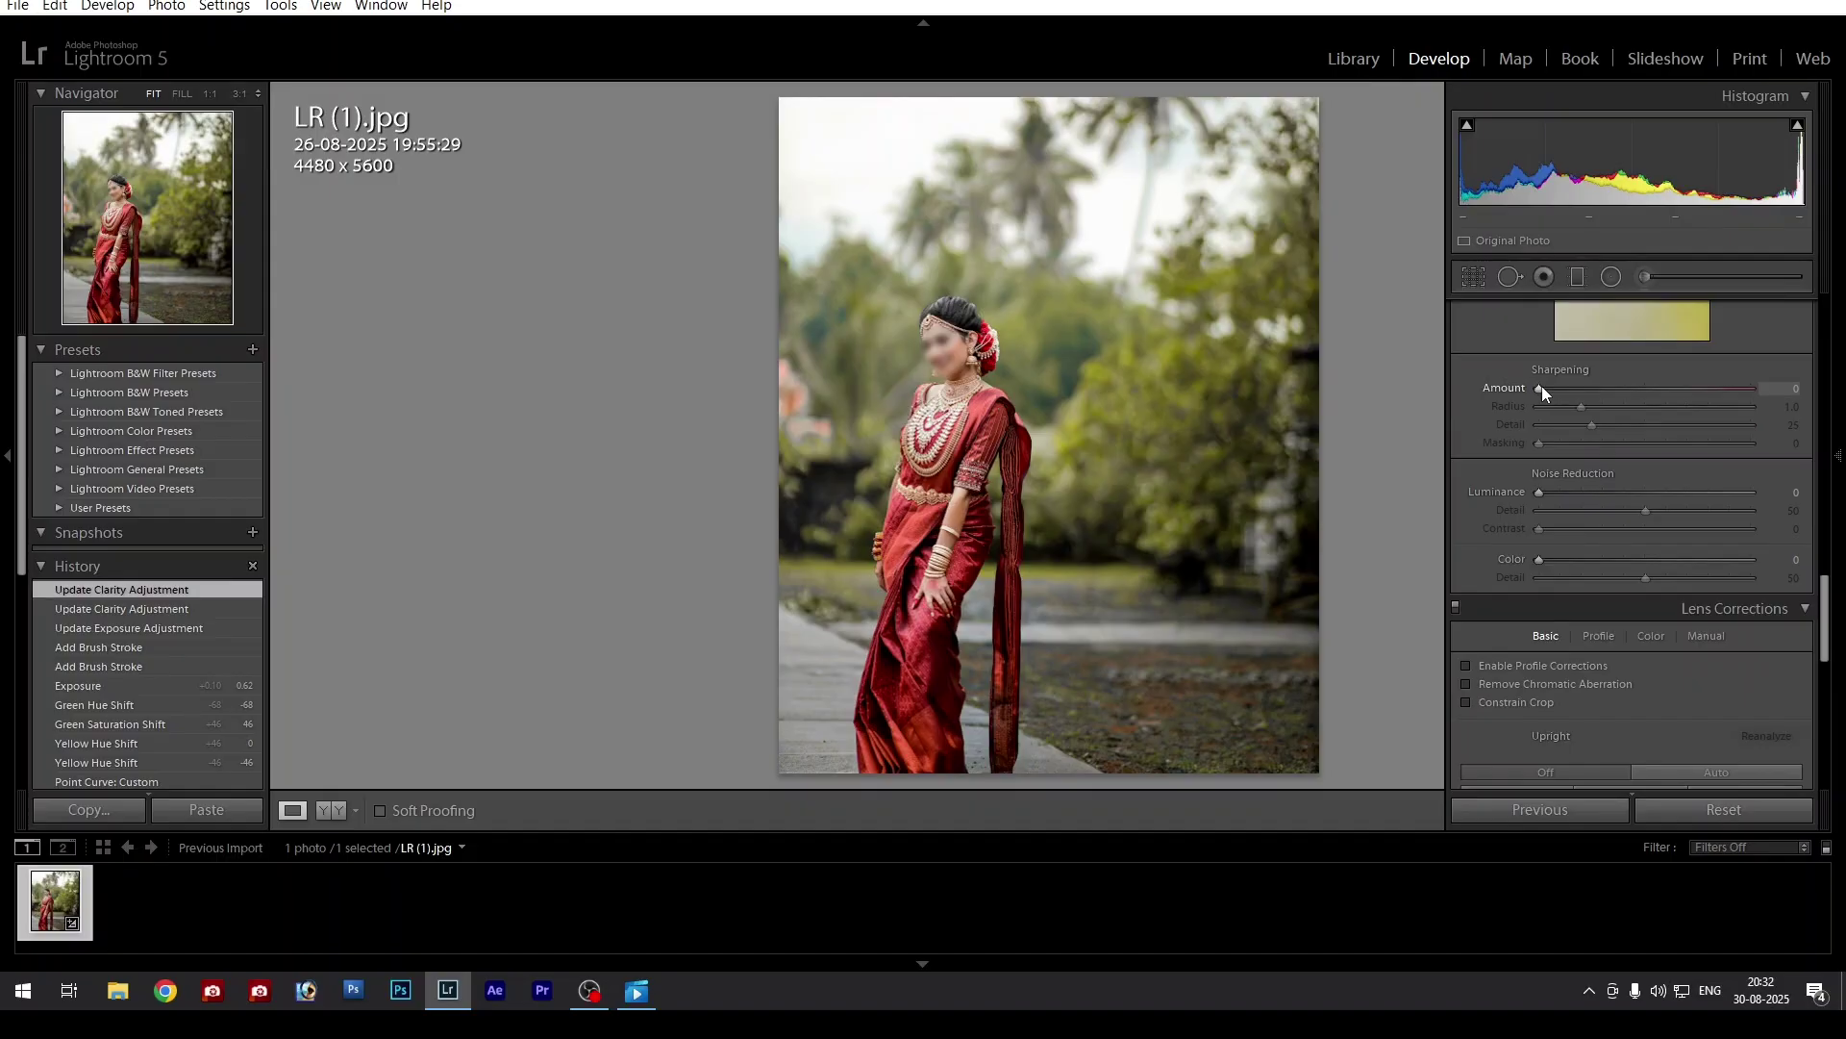
mouse_move(1840, 460)
drag(1542, 494, 1541, 496)
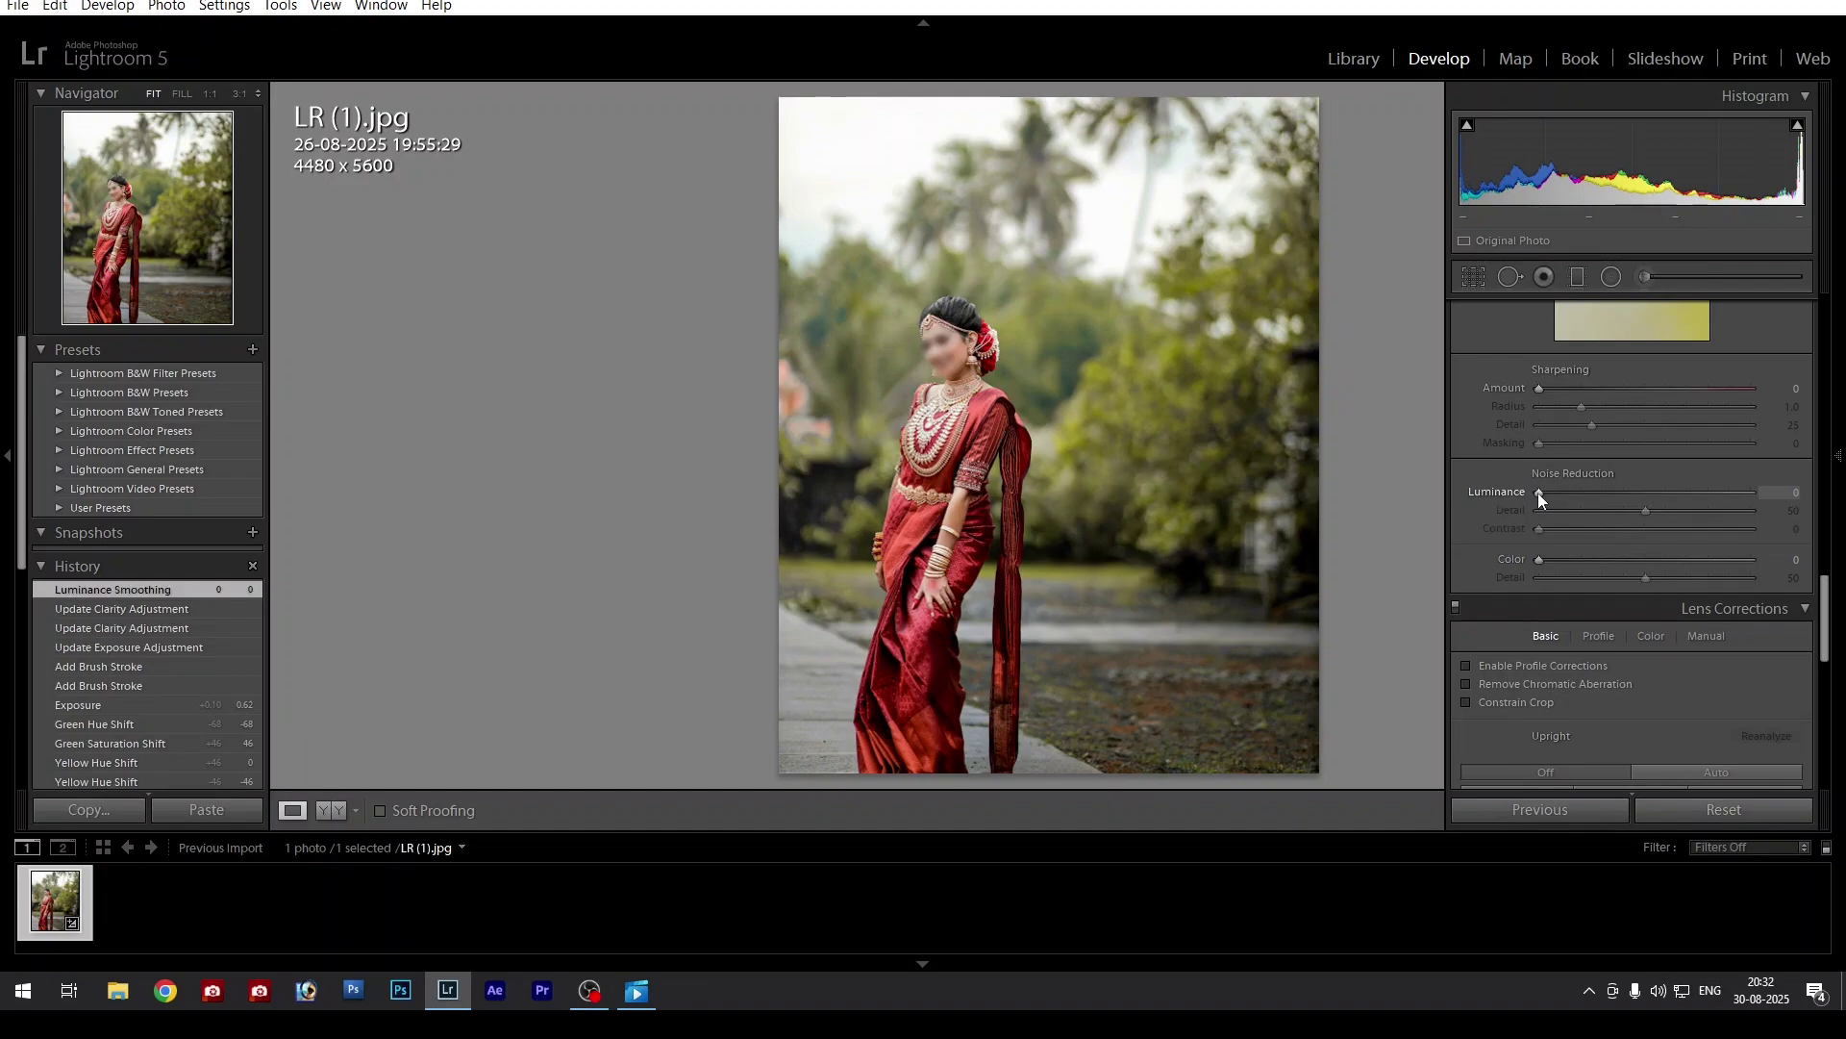
drag(1539, 495, 1544, 502)
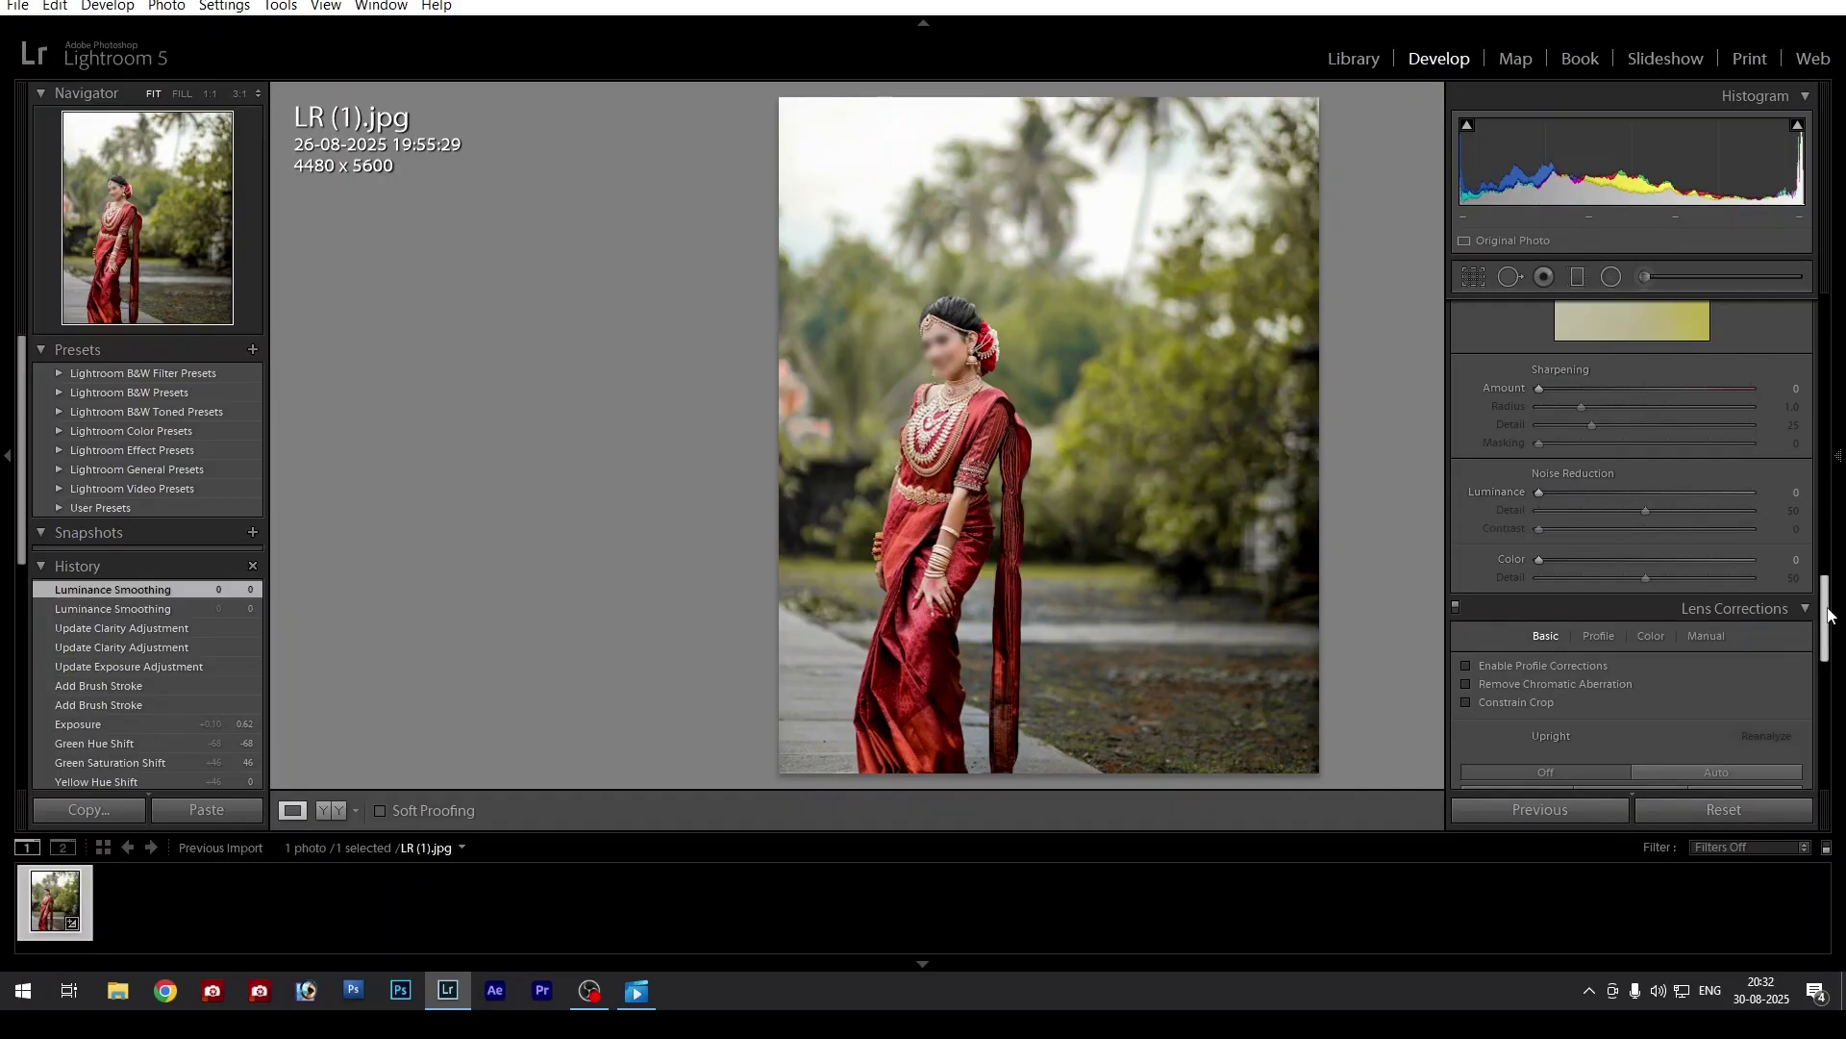
Try post-crop vignette Amounts of -58 and -84 and reset the Amount to 0
scroll(1762, 534, down, 10)
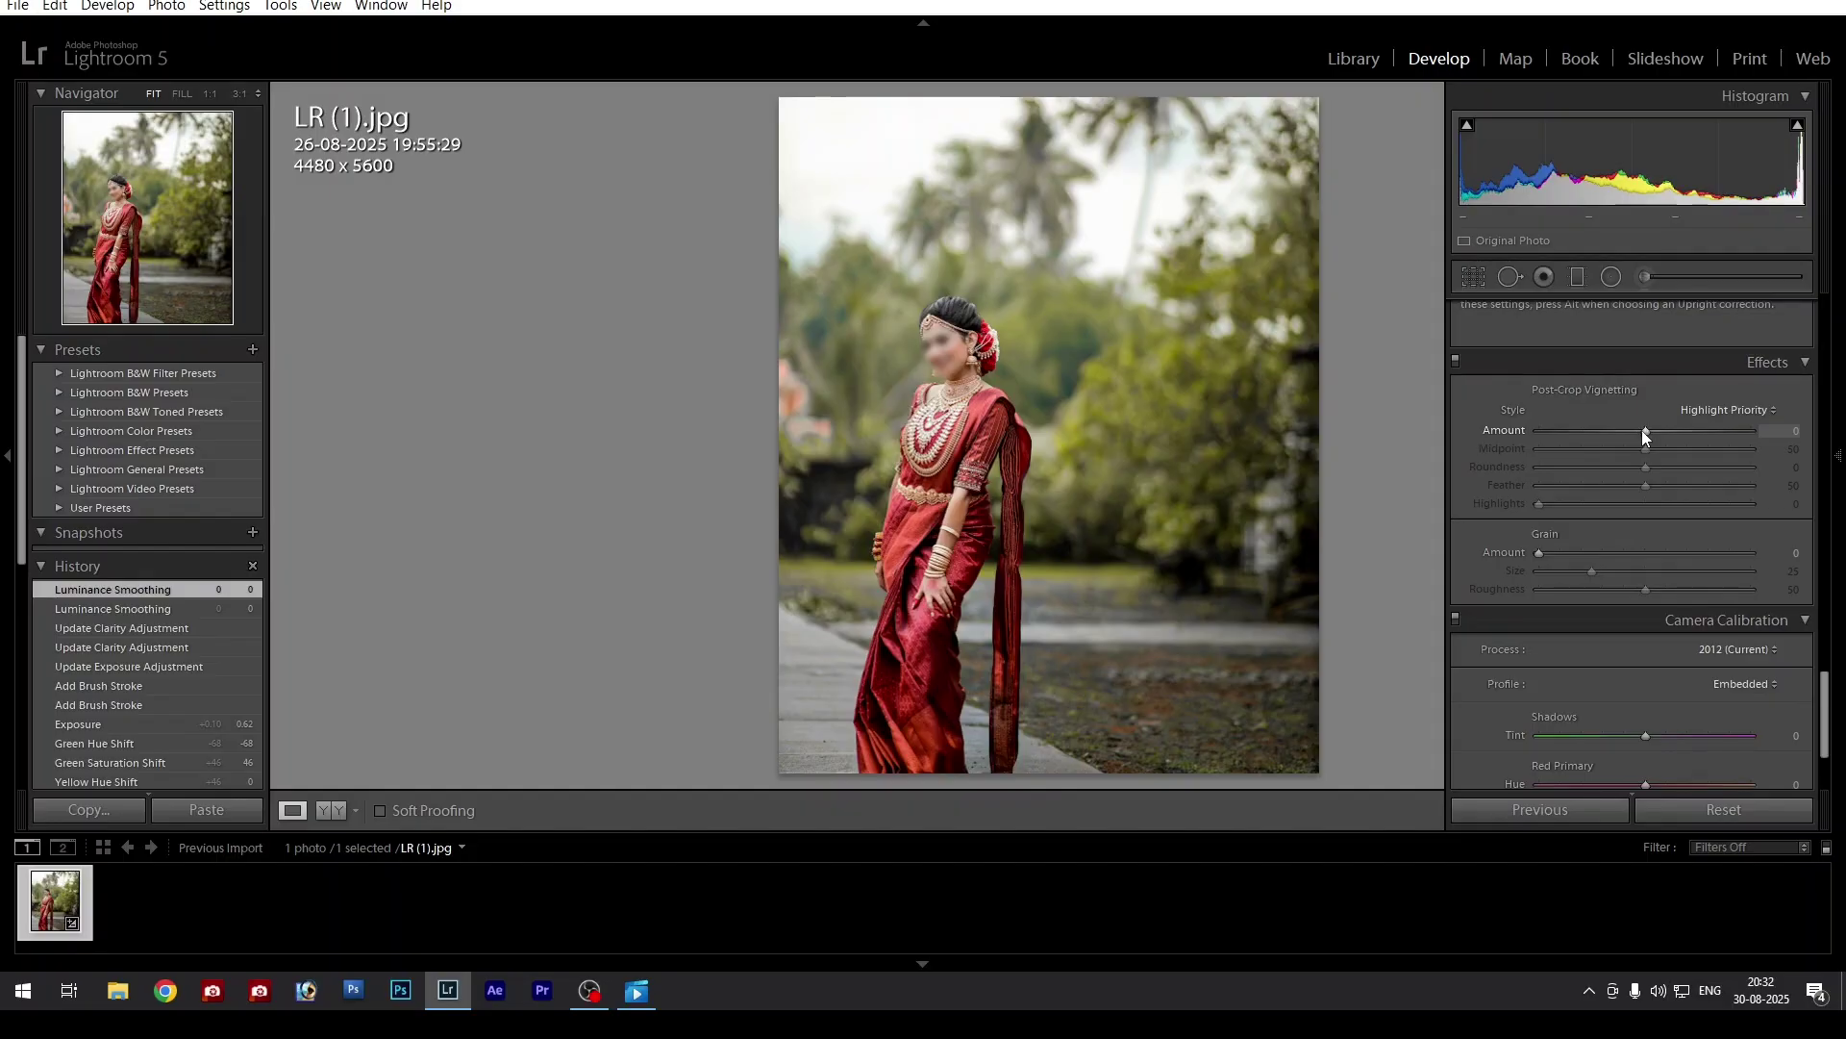
drag(1644, 435, 1579, 439)
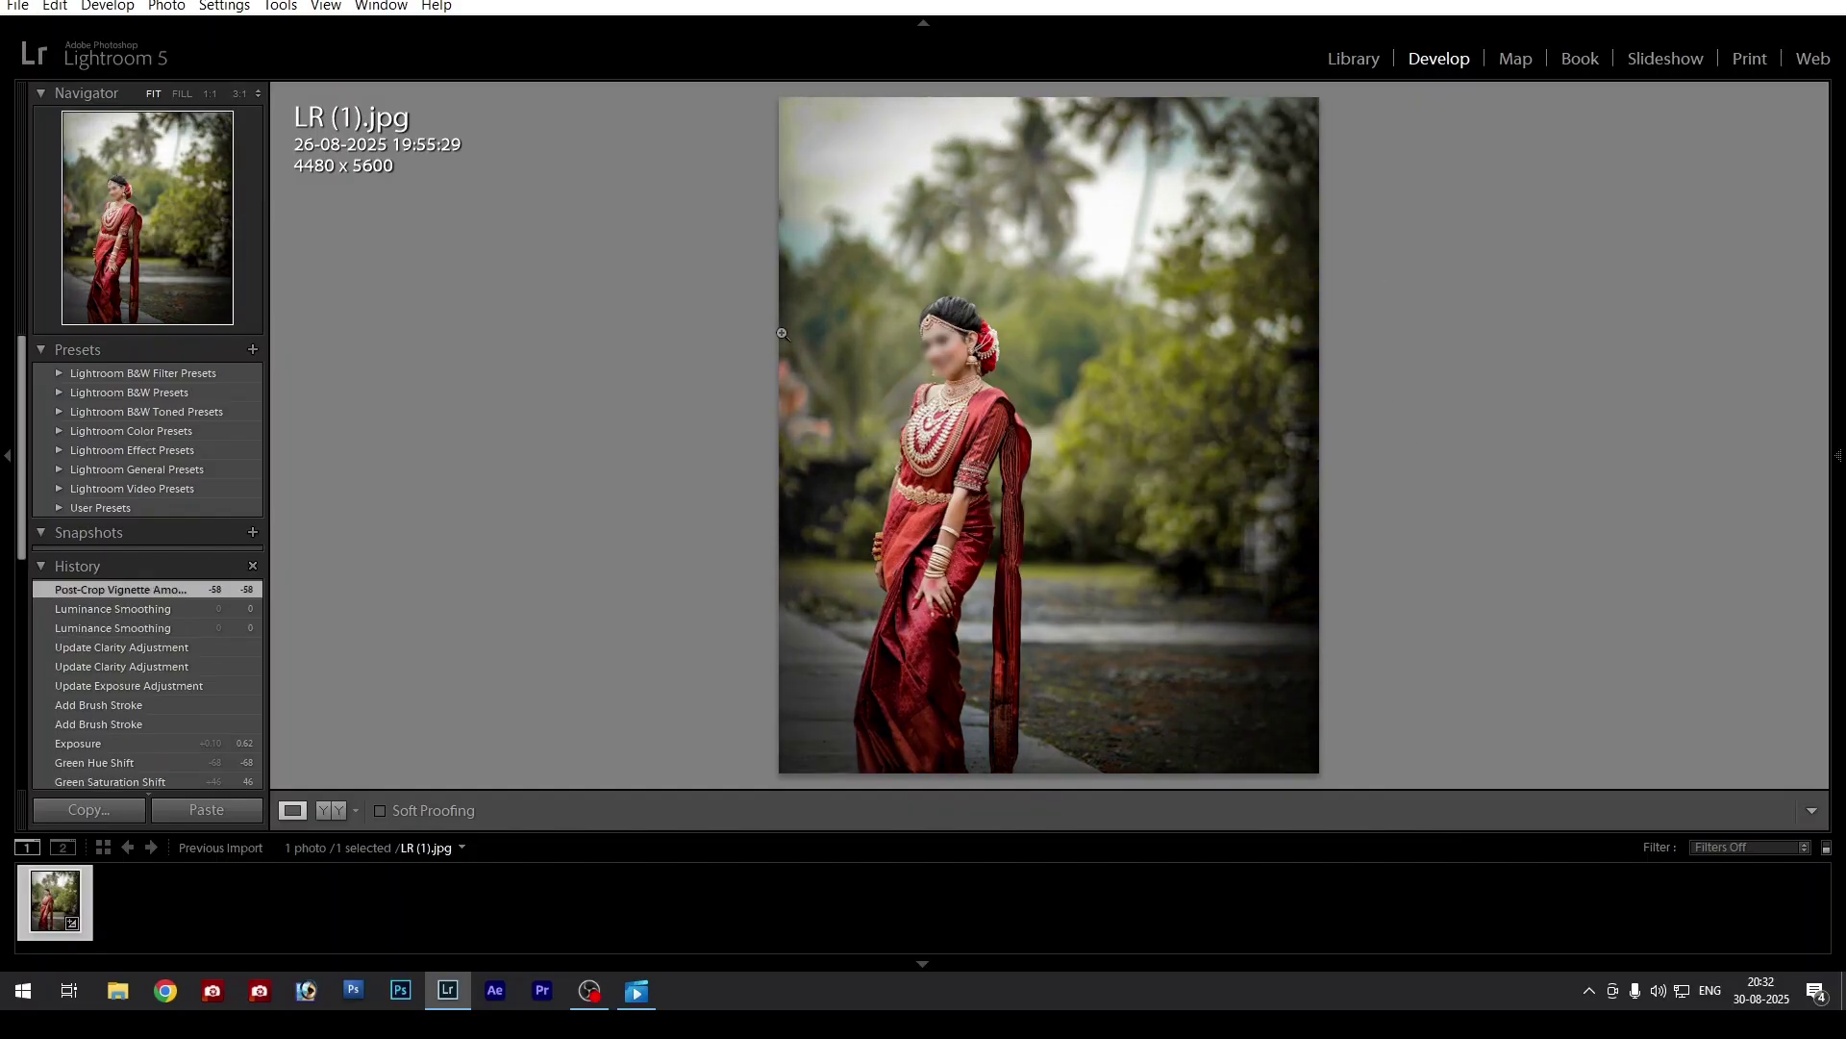
mouse_move(1835, 467)
drag(1583, 430, 1556, 431)
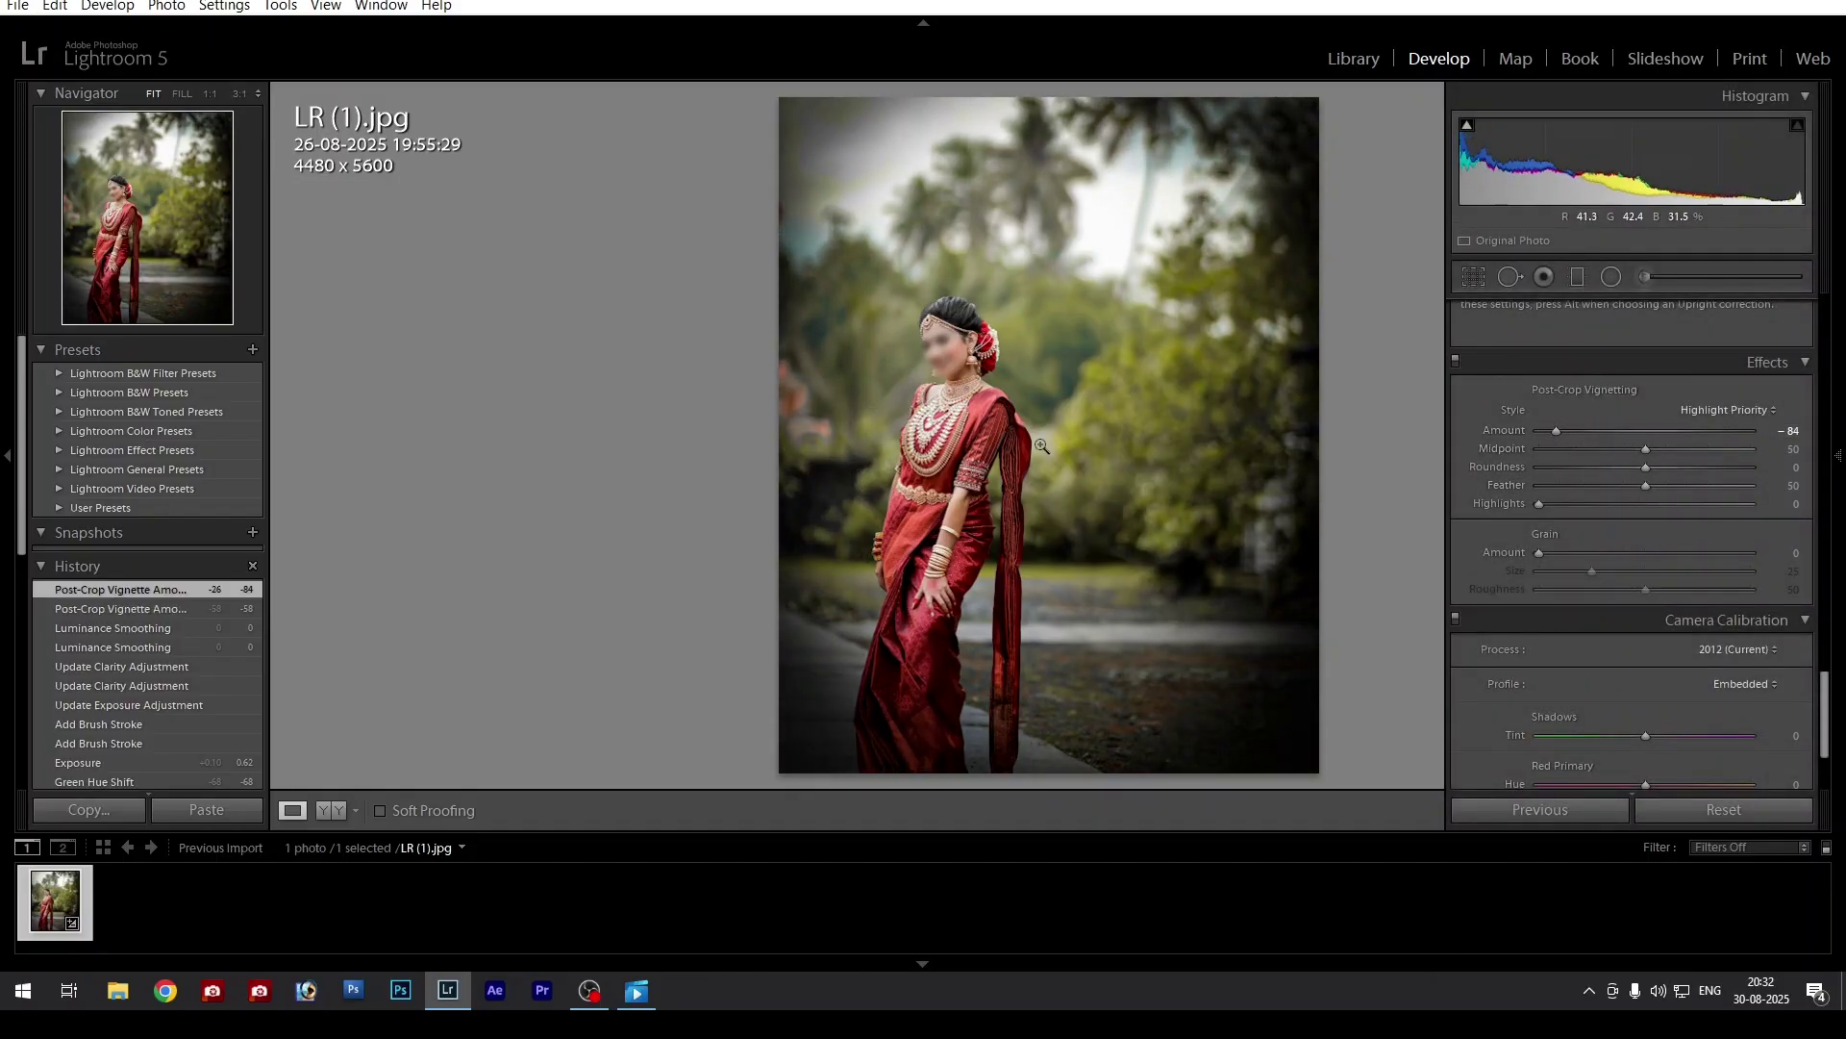
double_click(1645, 431)
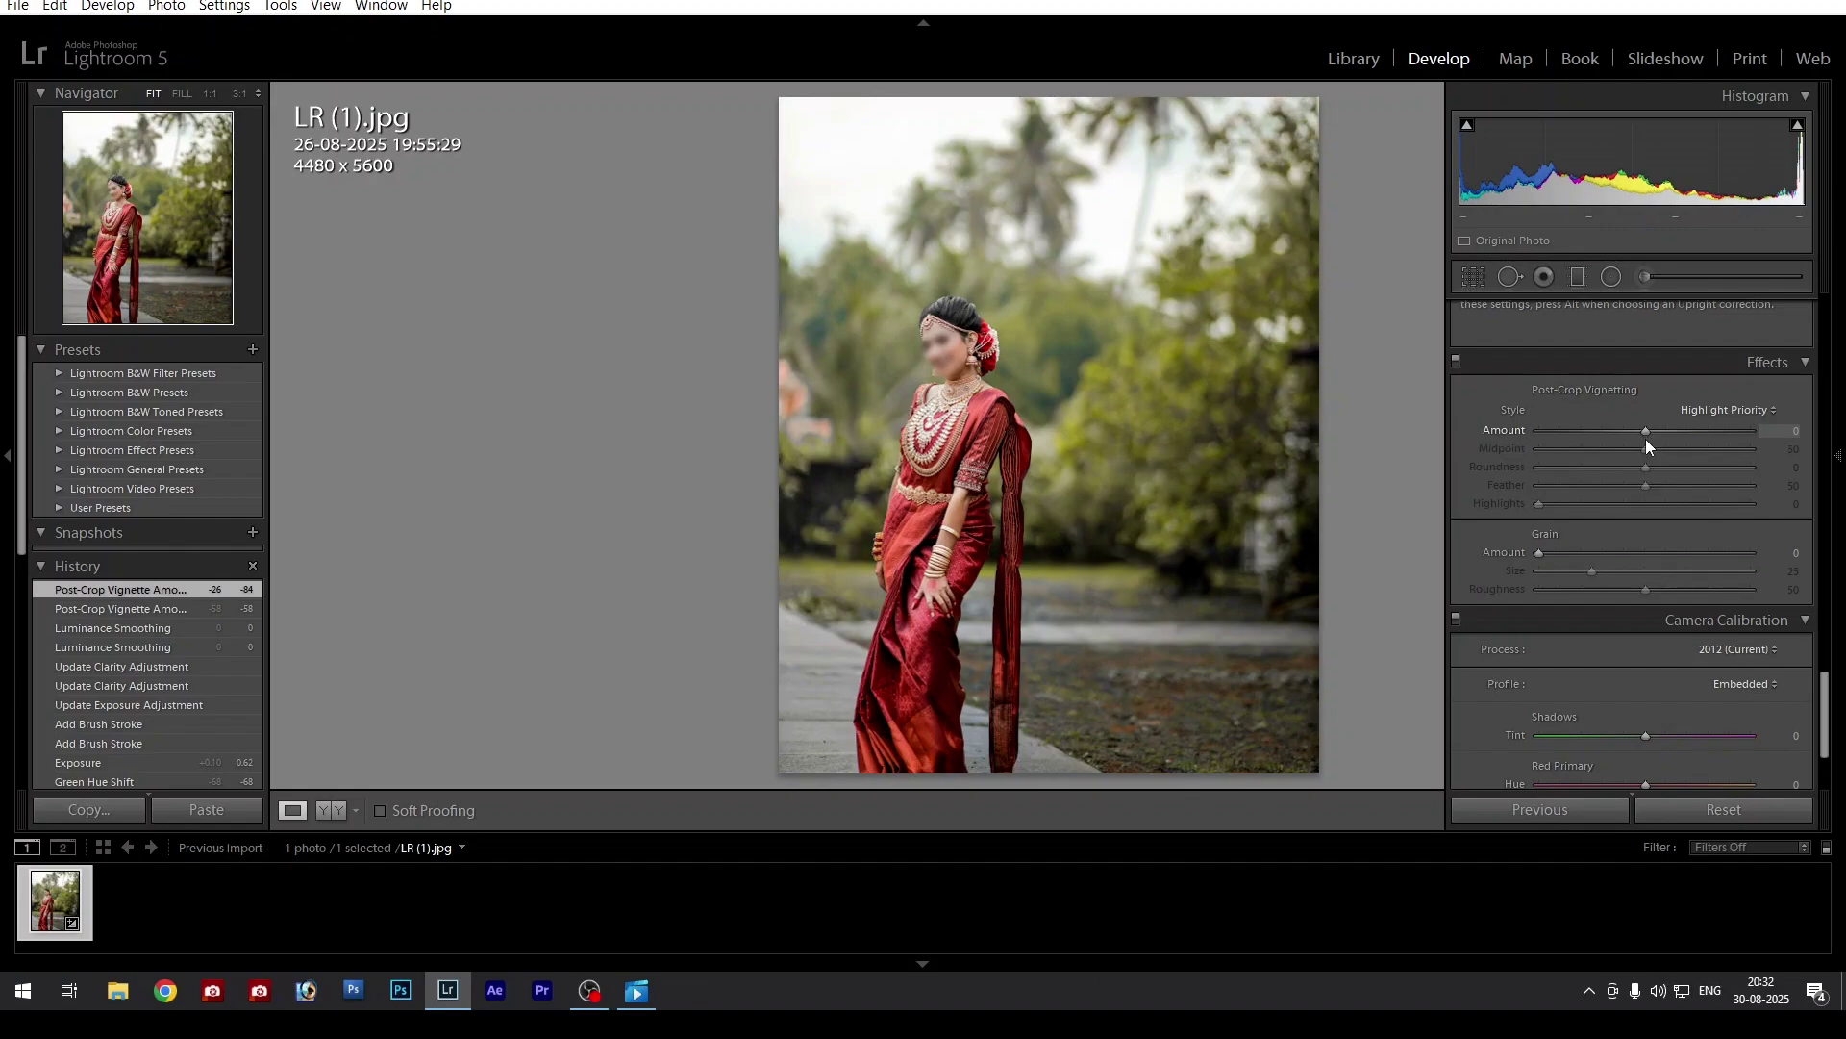
Draw a Radial Filter centred on the bride's upper body and widen and heighten its ellipse slightly
drag(1826, 726, 1831, 329)
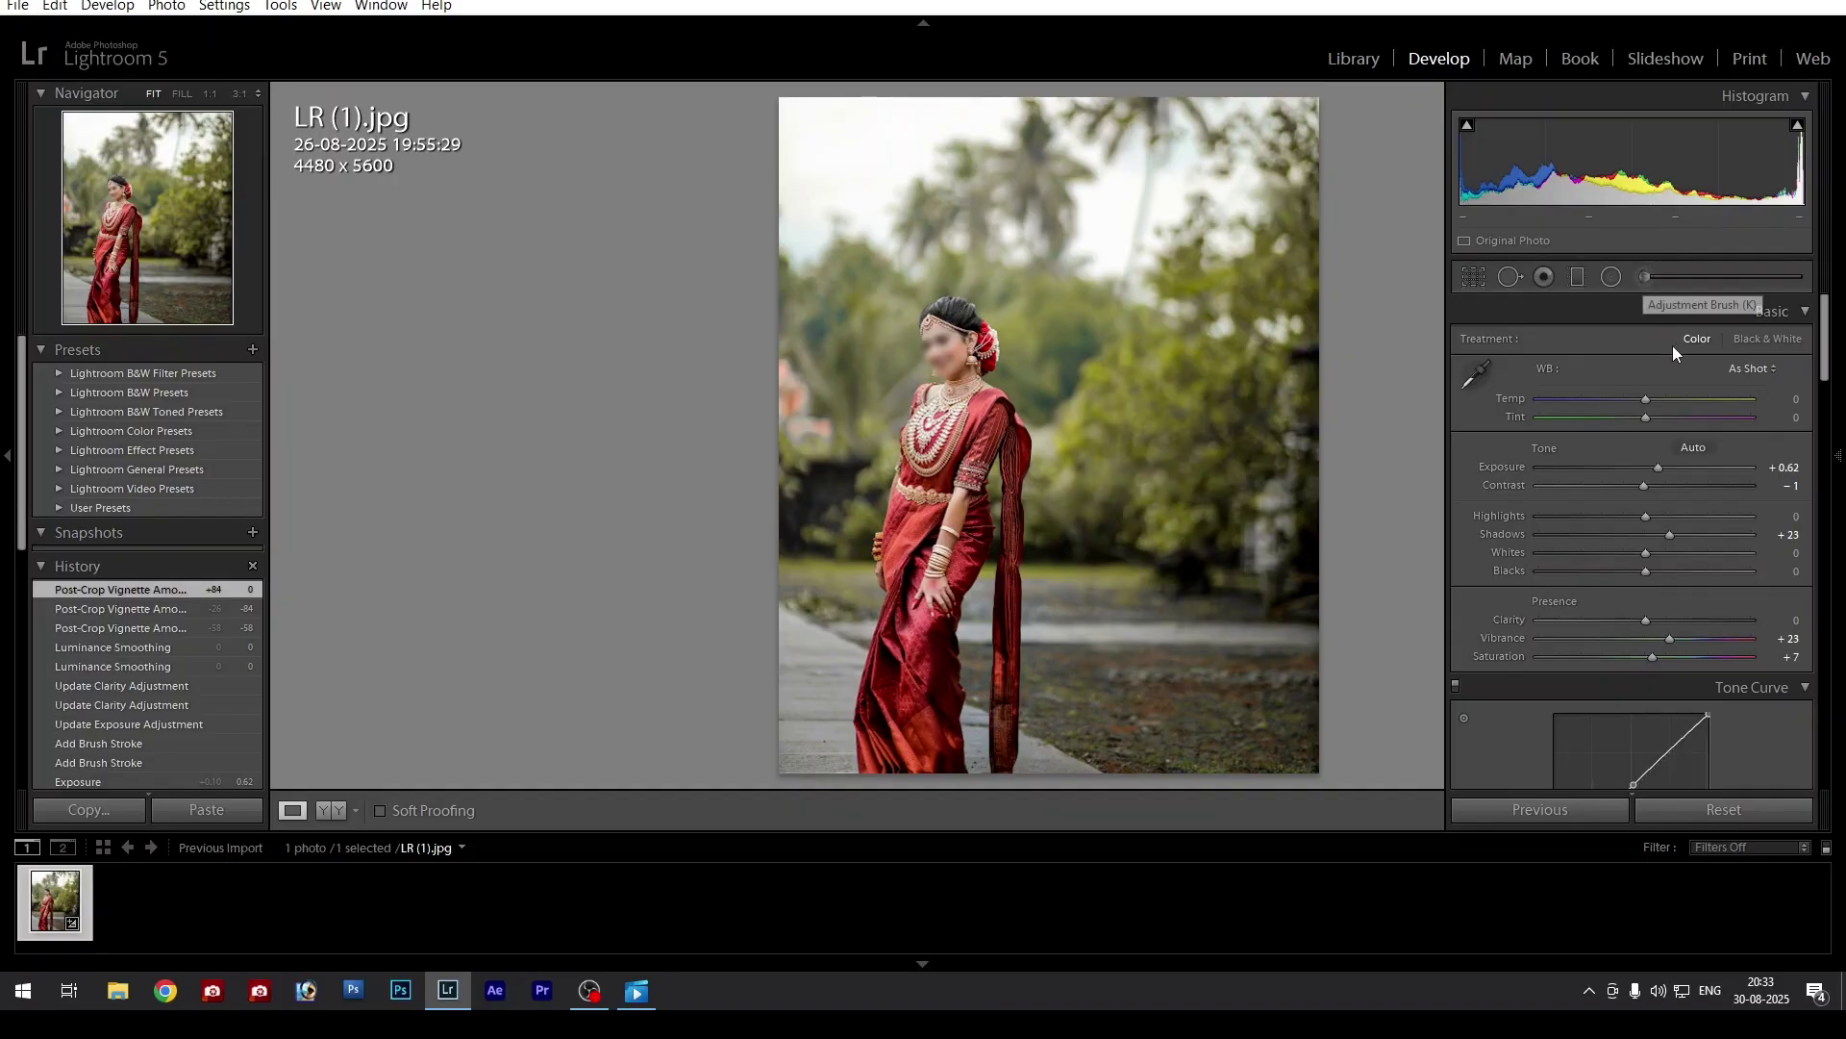
click(1646, 278)
key(F8)
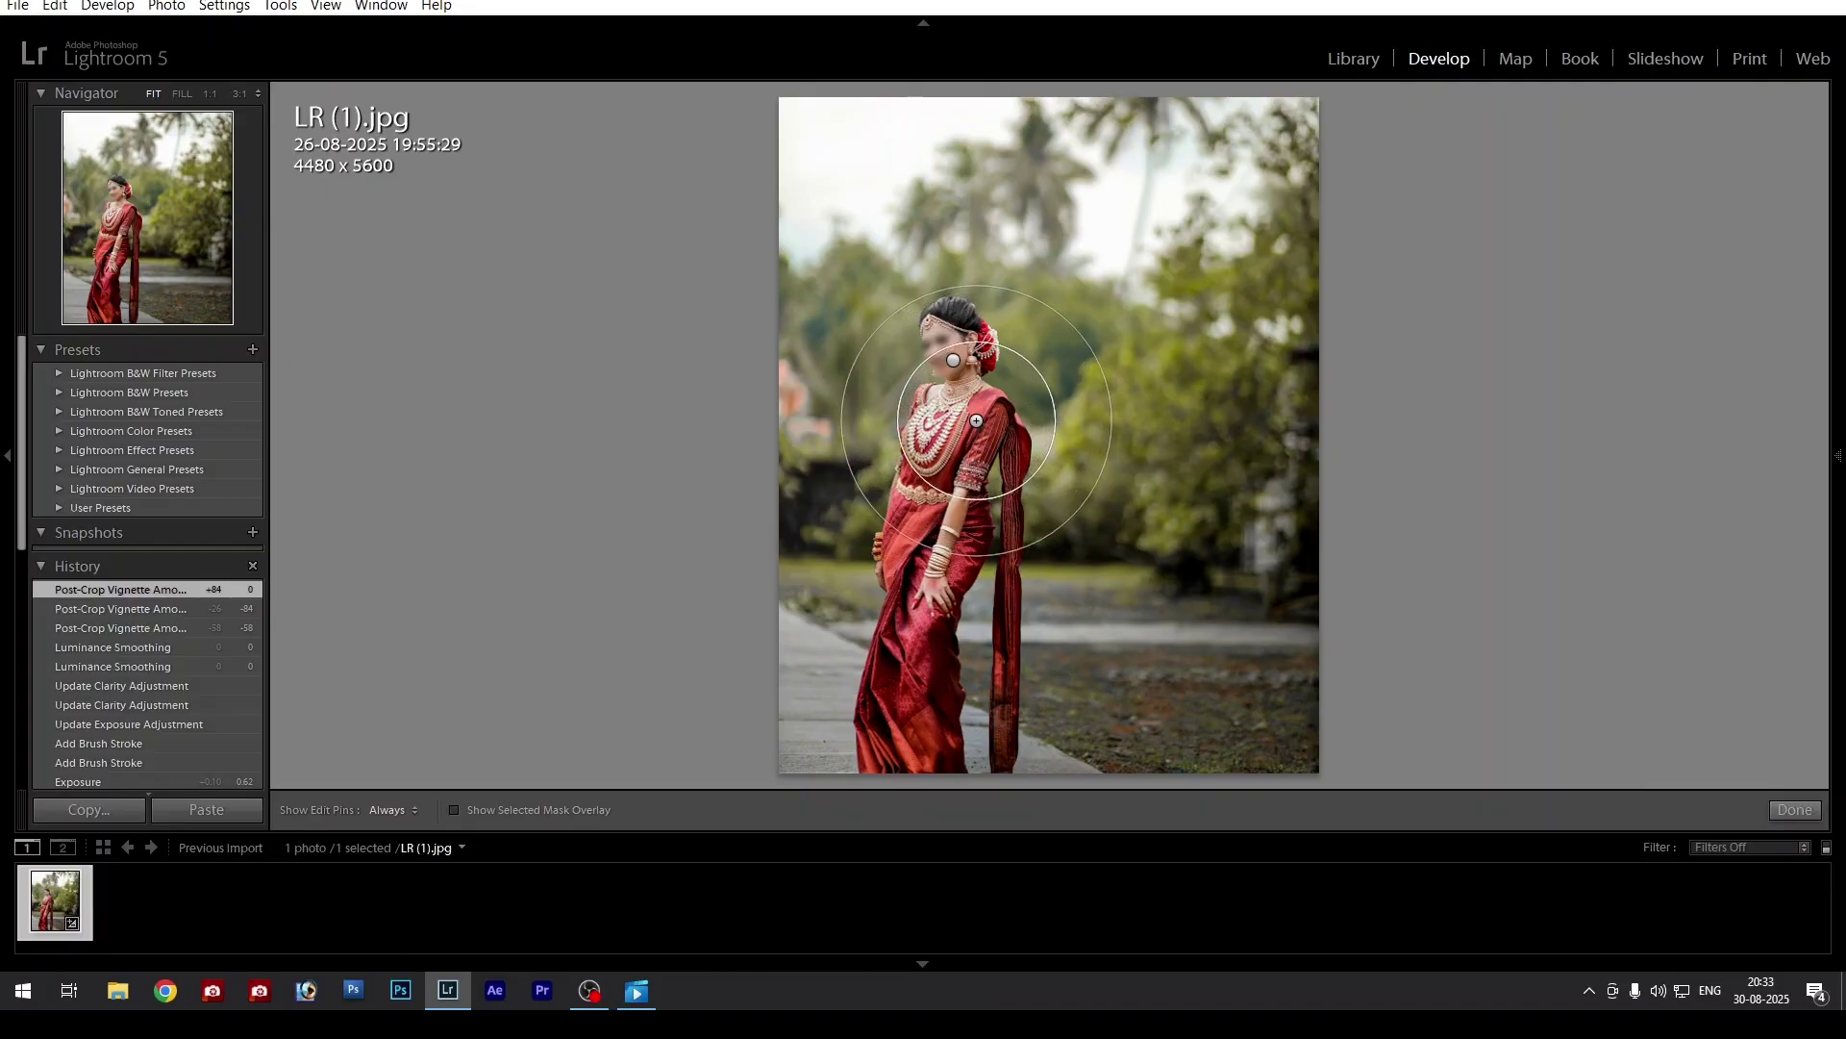
mouse_move(1838, 457)
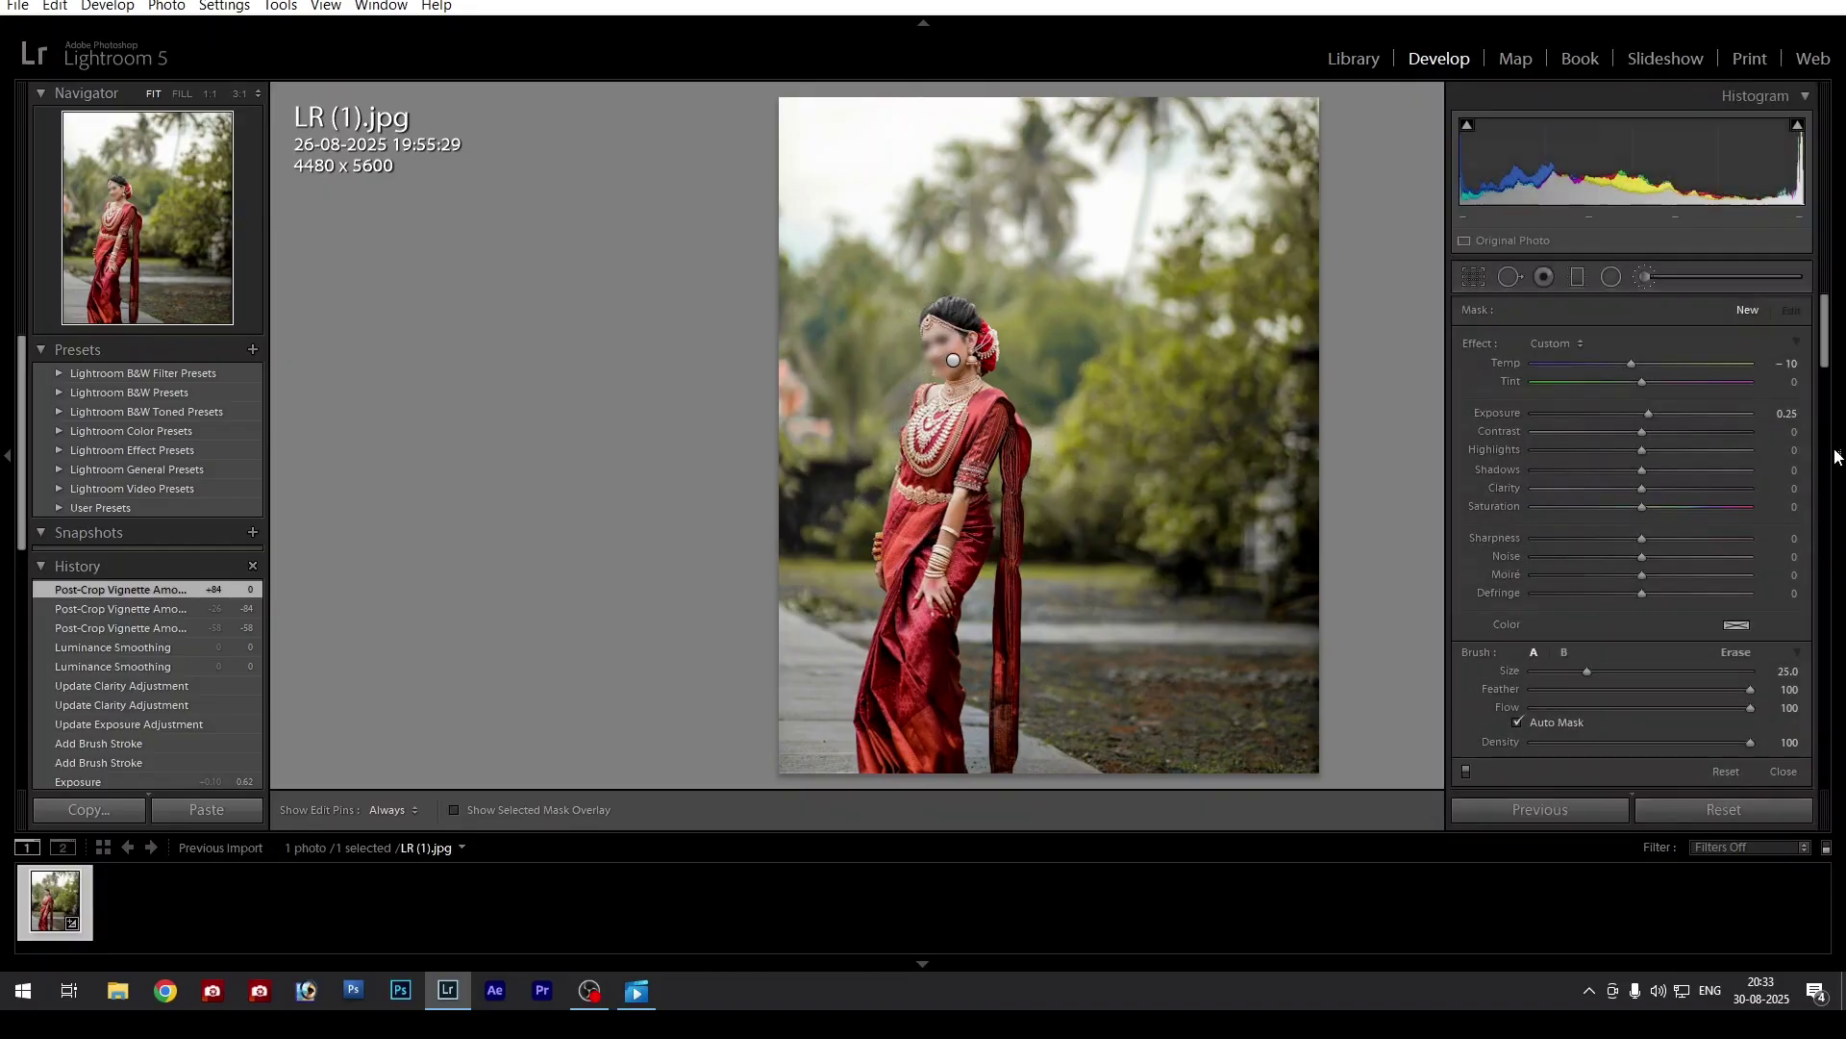
click(1608, 278)
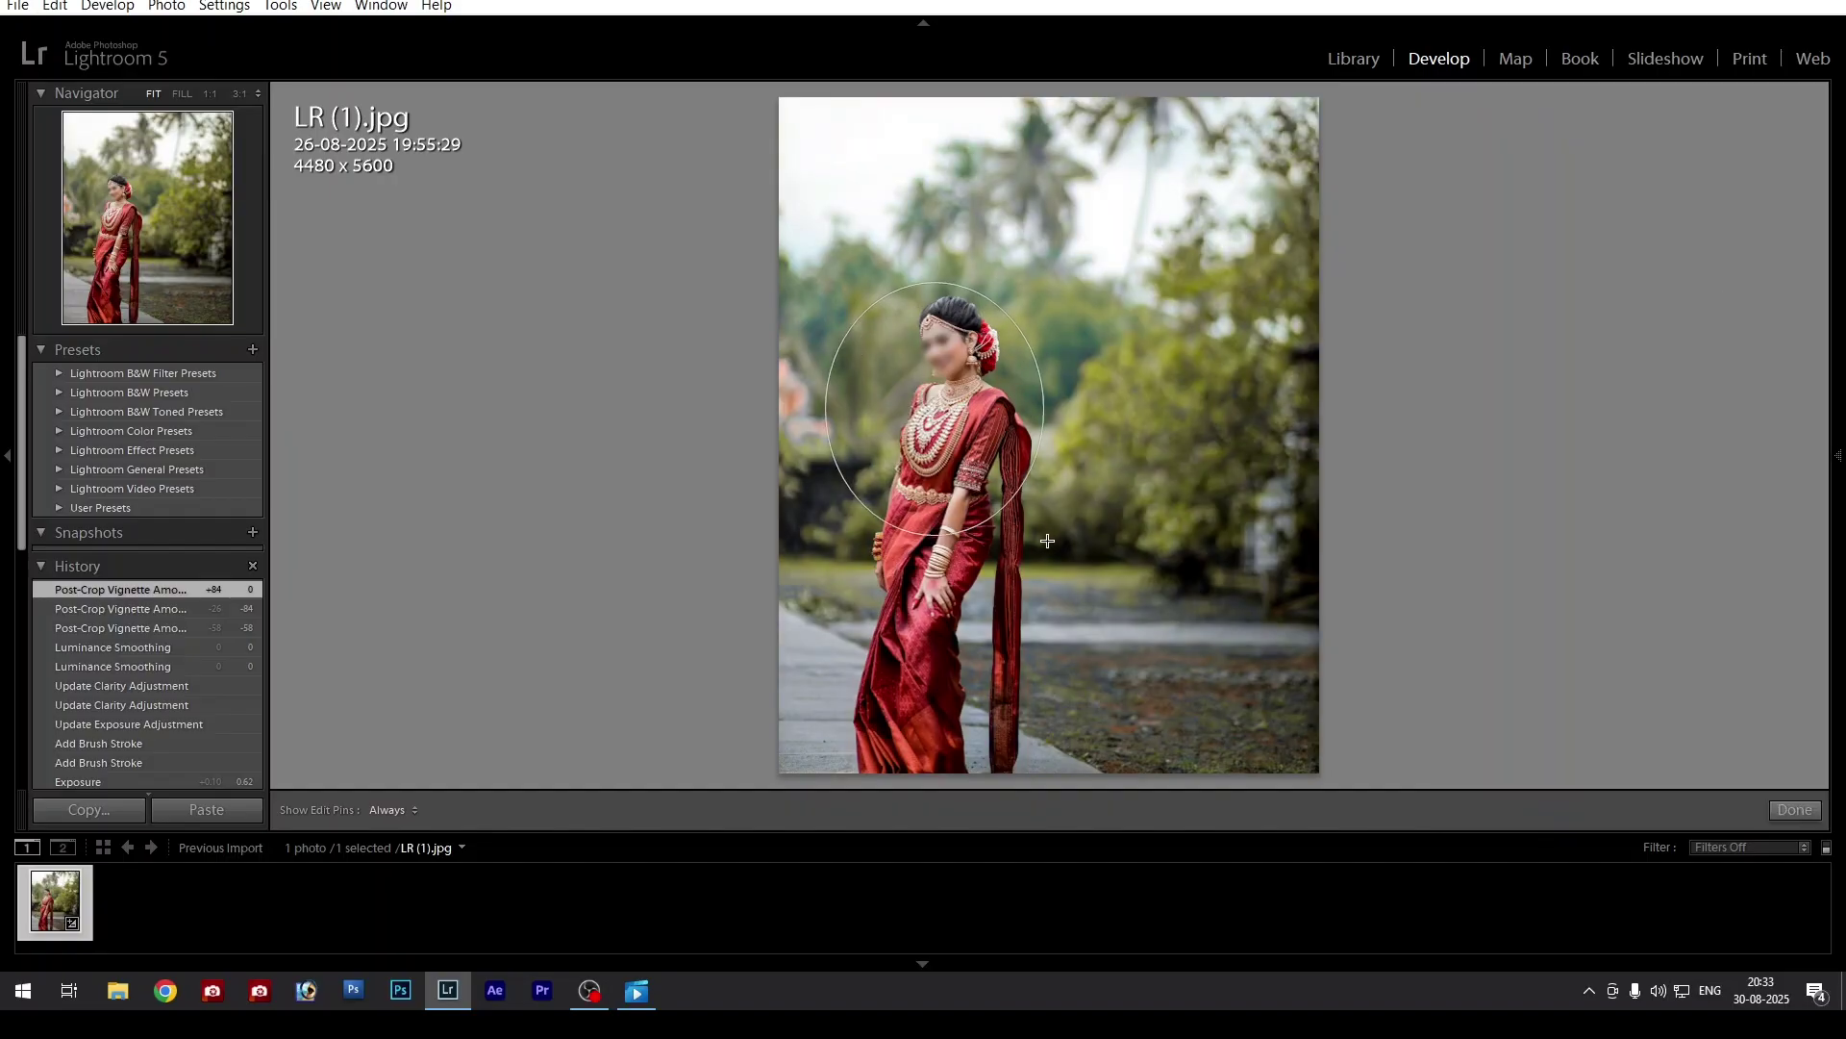
drag(935, 409, 1121, 602)
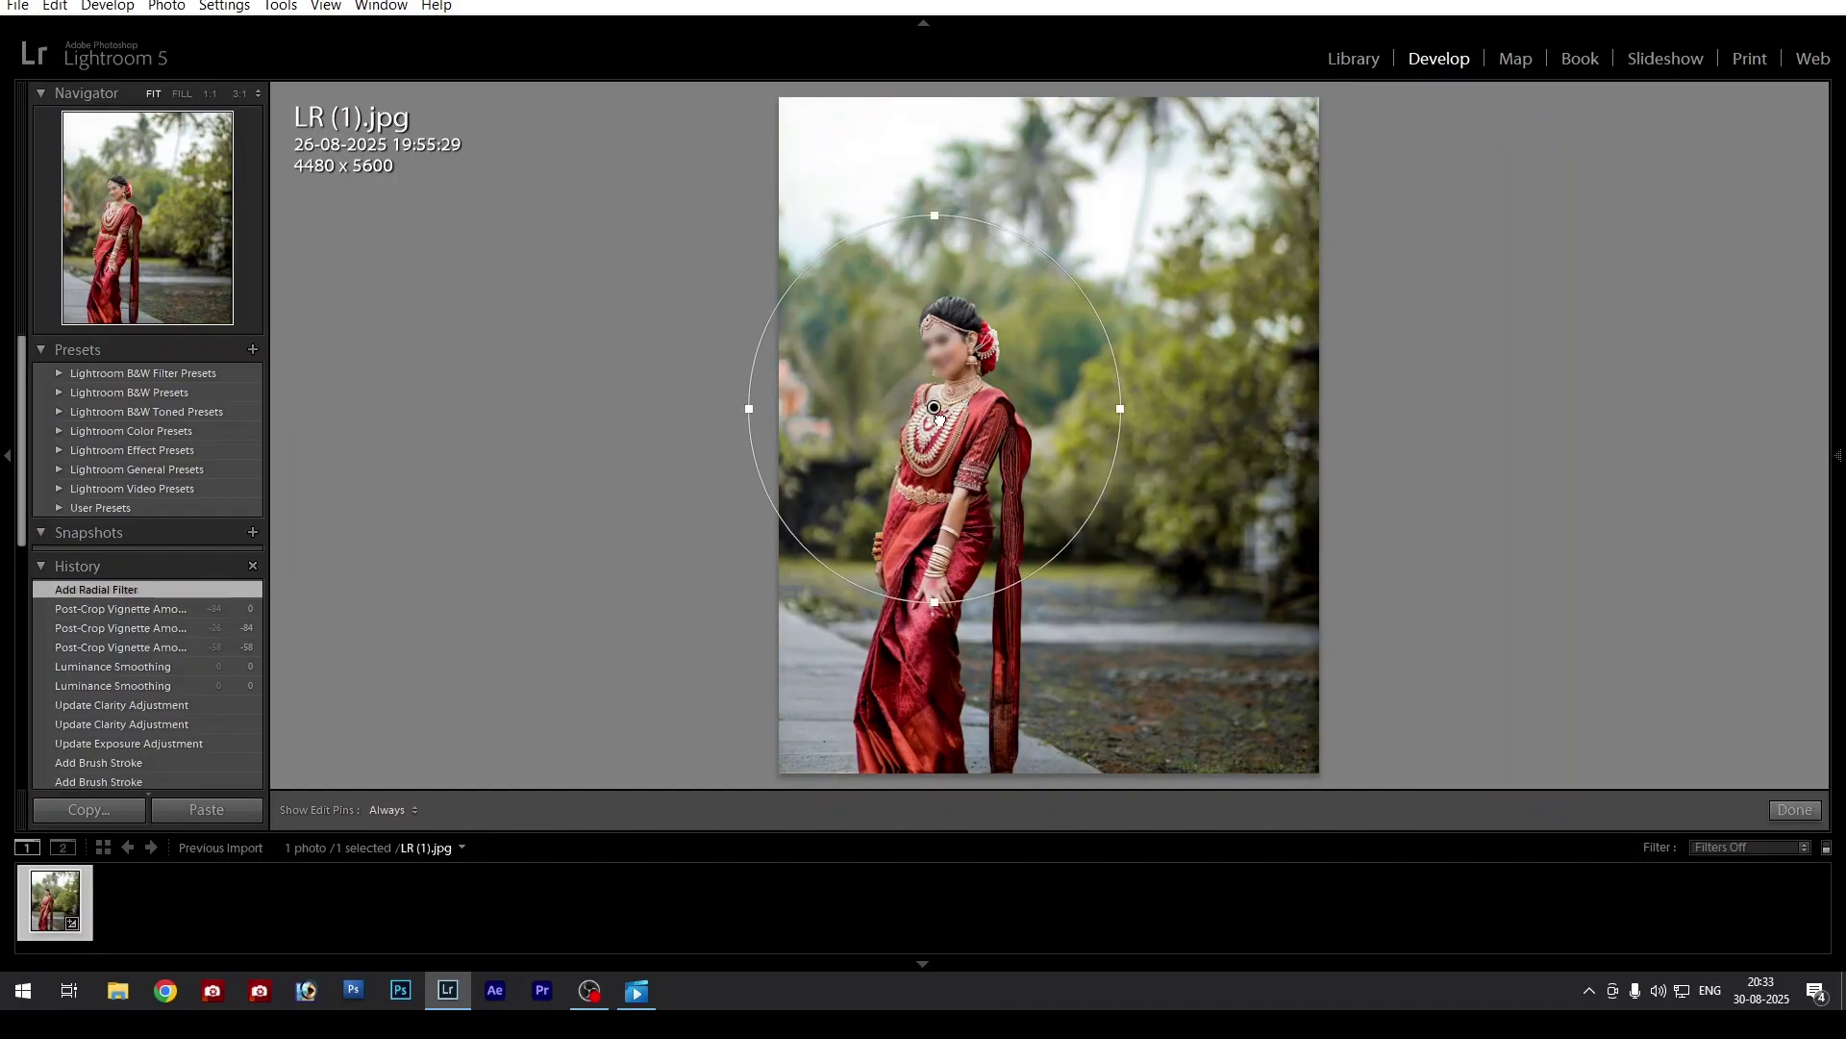
drag(939, 420, 961, 430)
drag(1143, 420, 1167, 437)
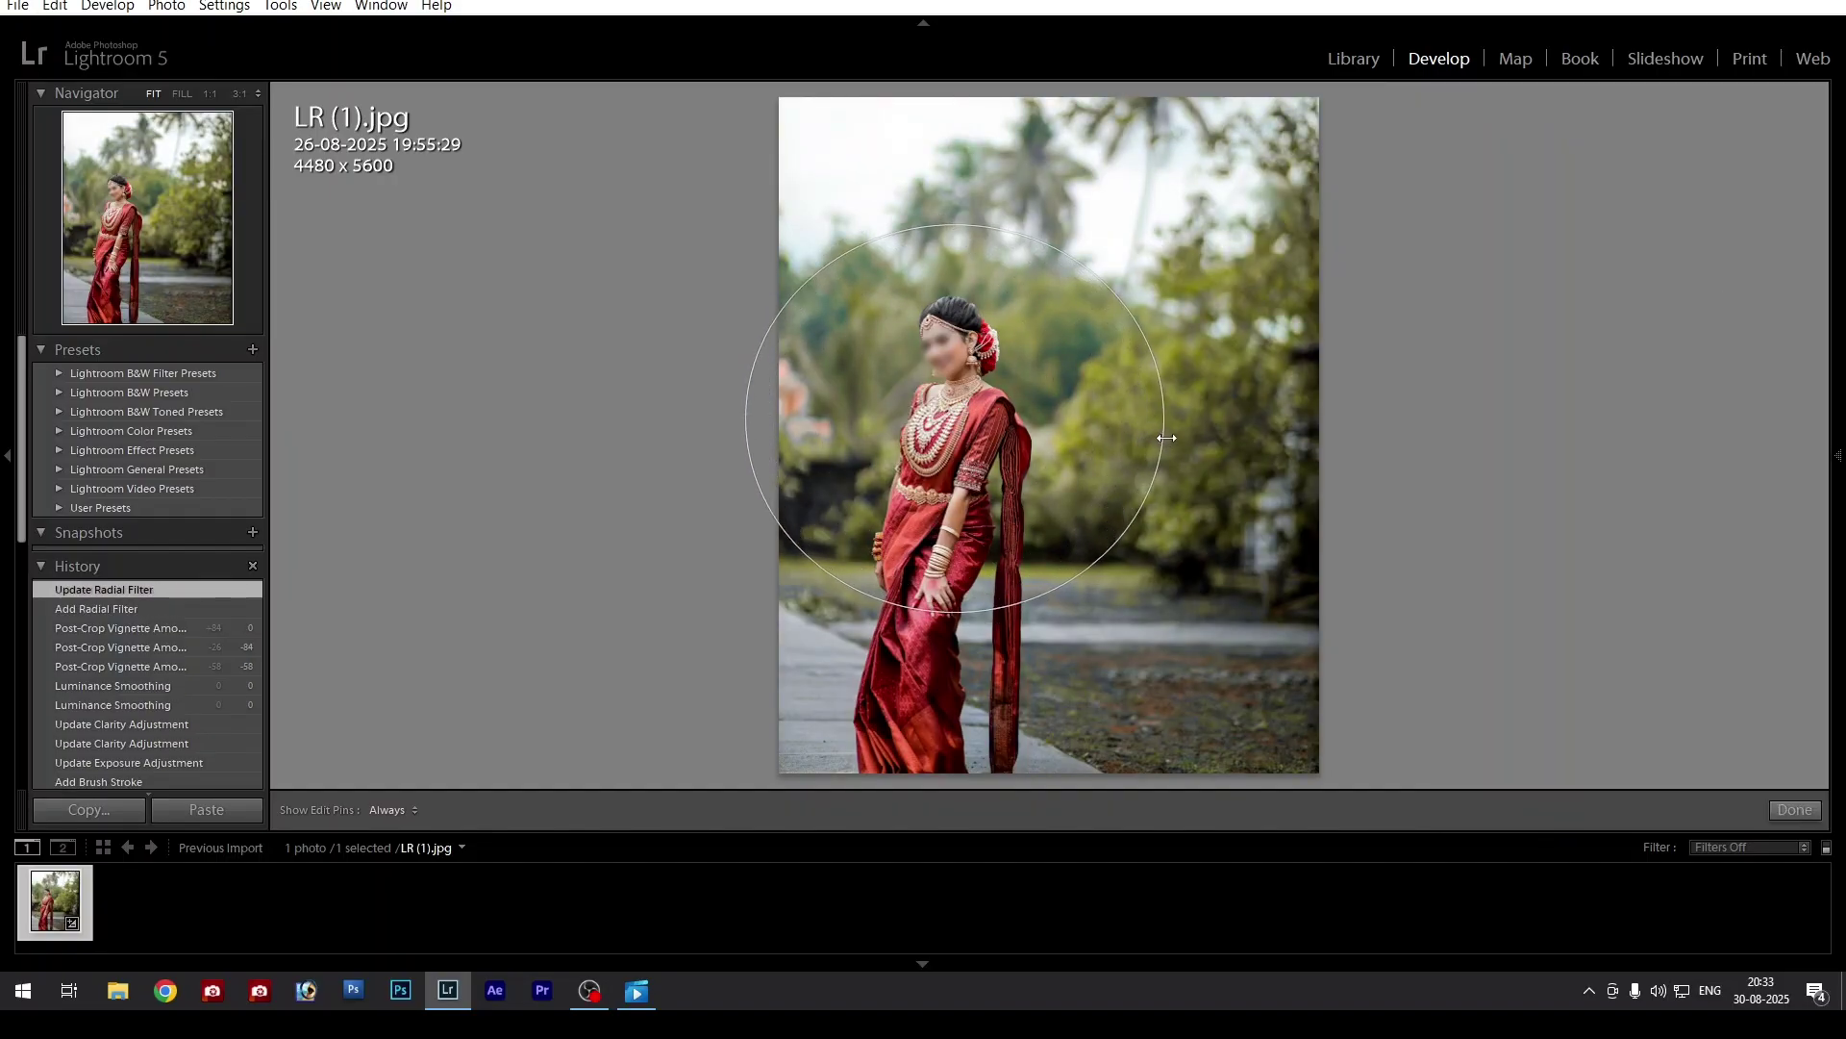
drag(957, 613, 955, 632)
Try the radial filter at Exposure -0.14, then with Invert Mask on at Exposure 0.04, and turn Invert Mask off
mouse_move(1839, 455)
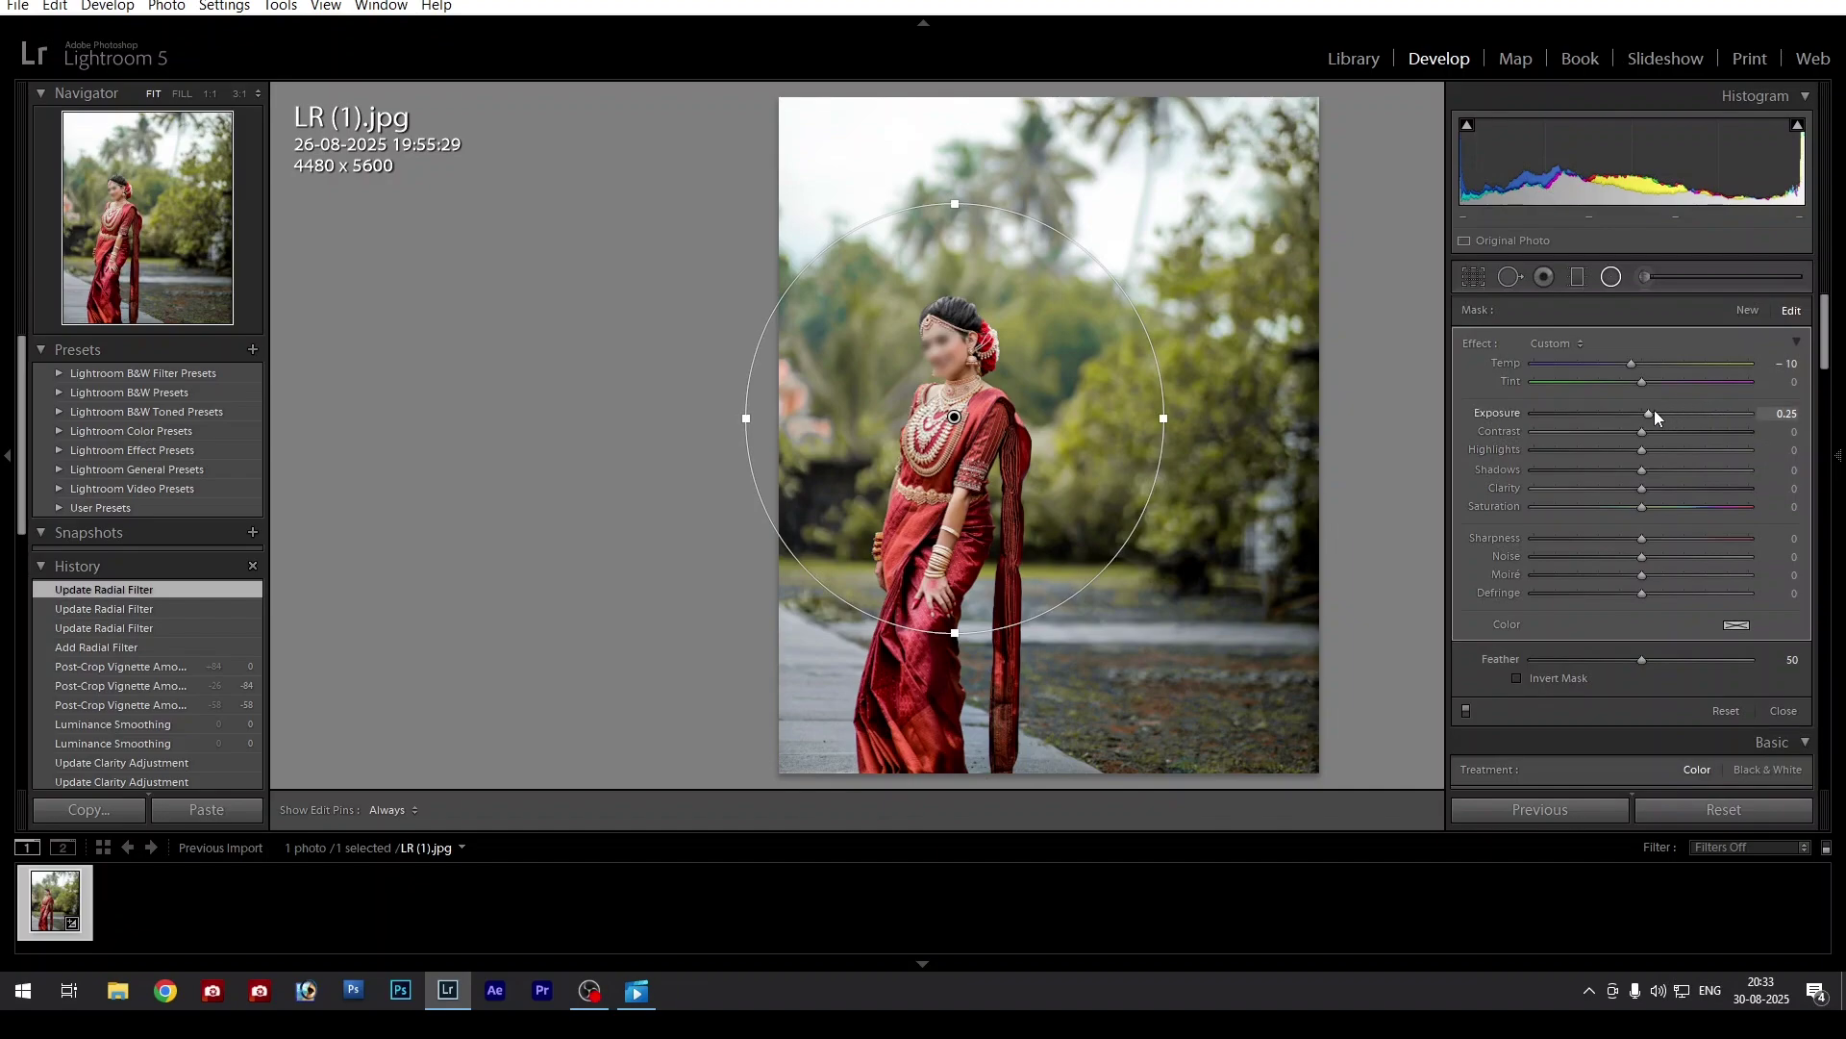
mouse_move(1652, 412)
mouse_down()
mouse_move(1602, 413)
mouse_move(1646, 417)
mouse_up()
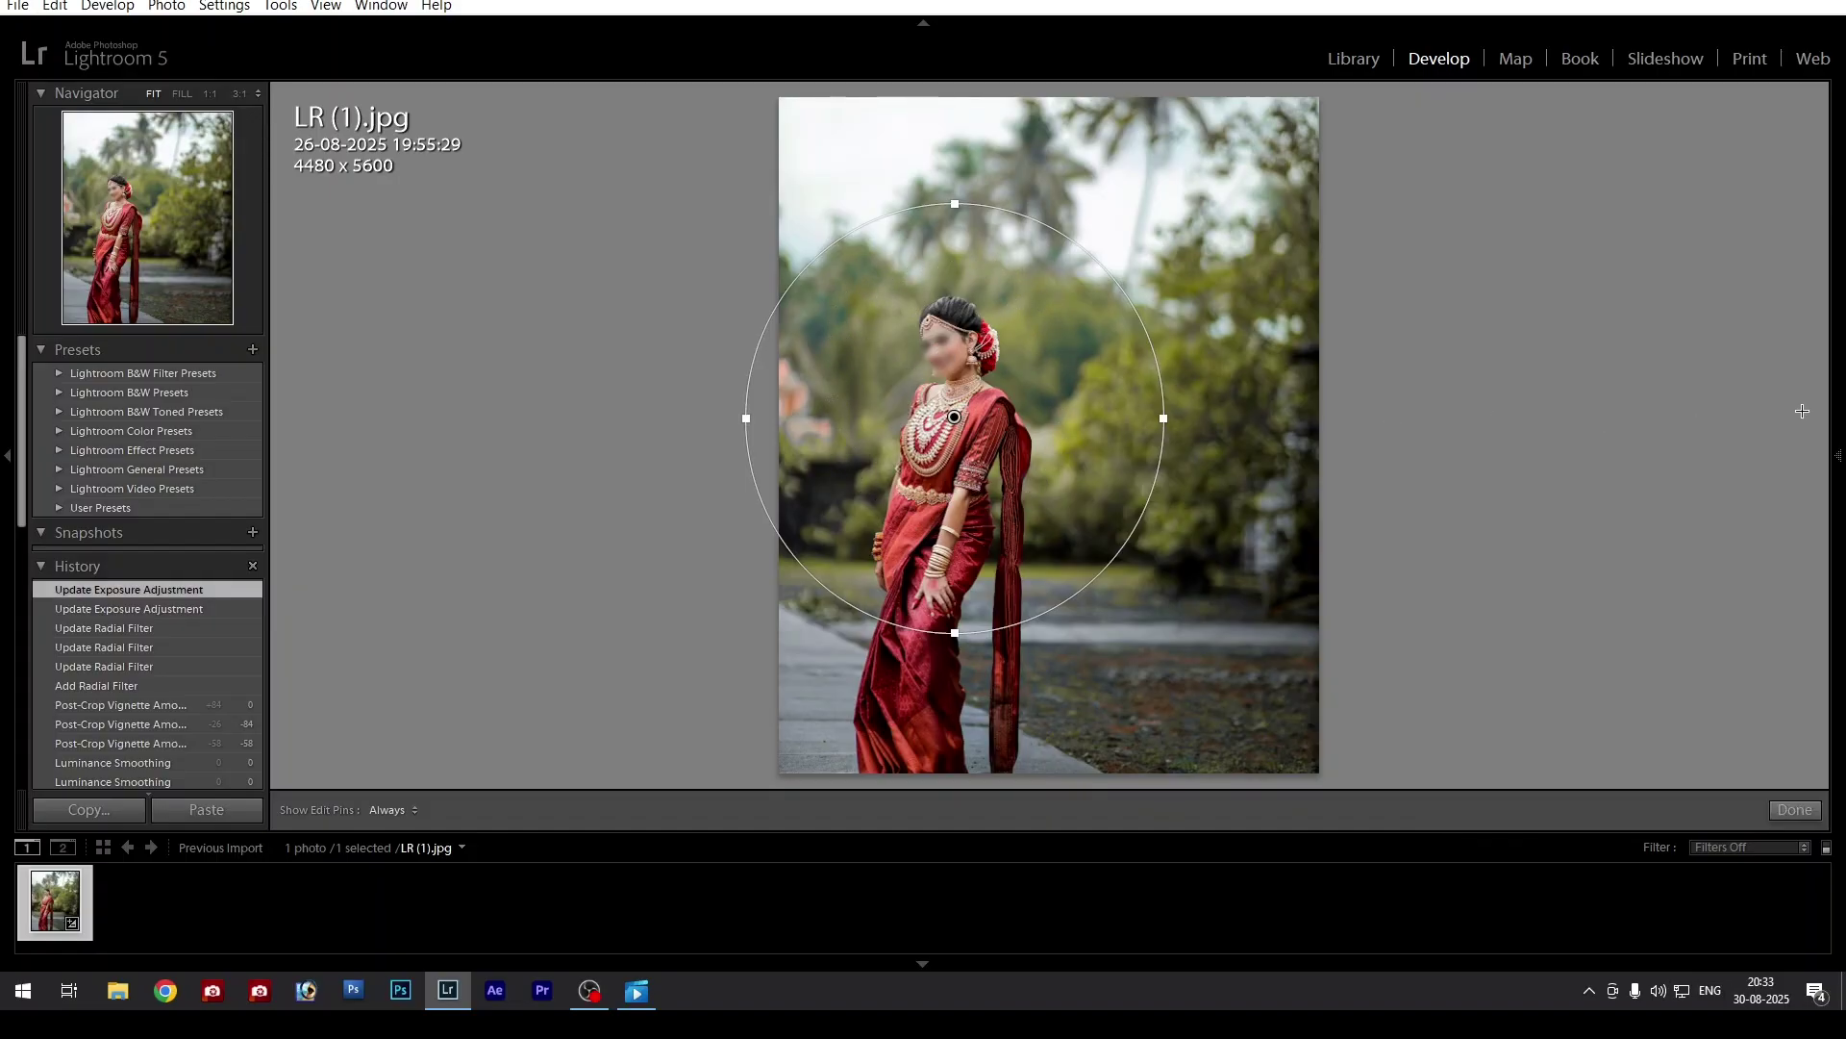
mouse_move(1840, 472)
click(1519, 678)
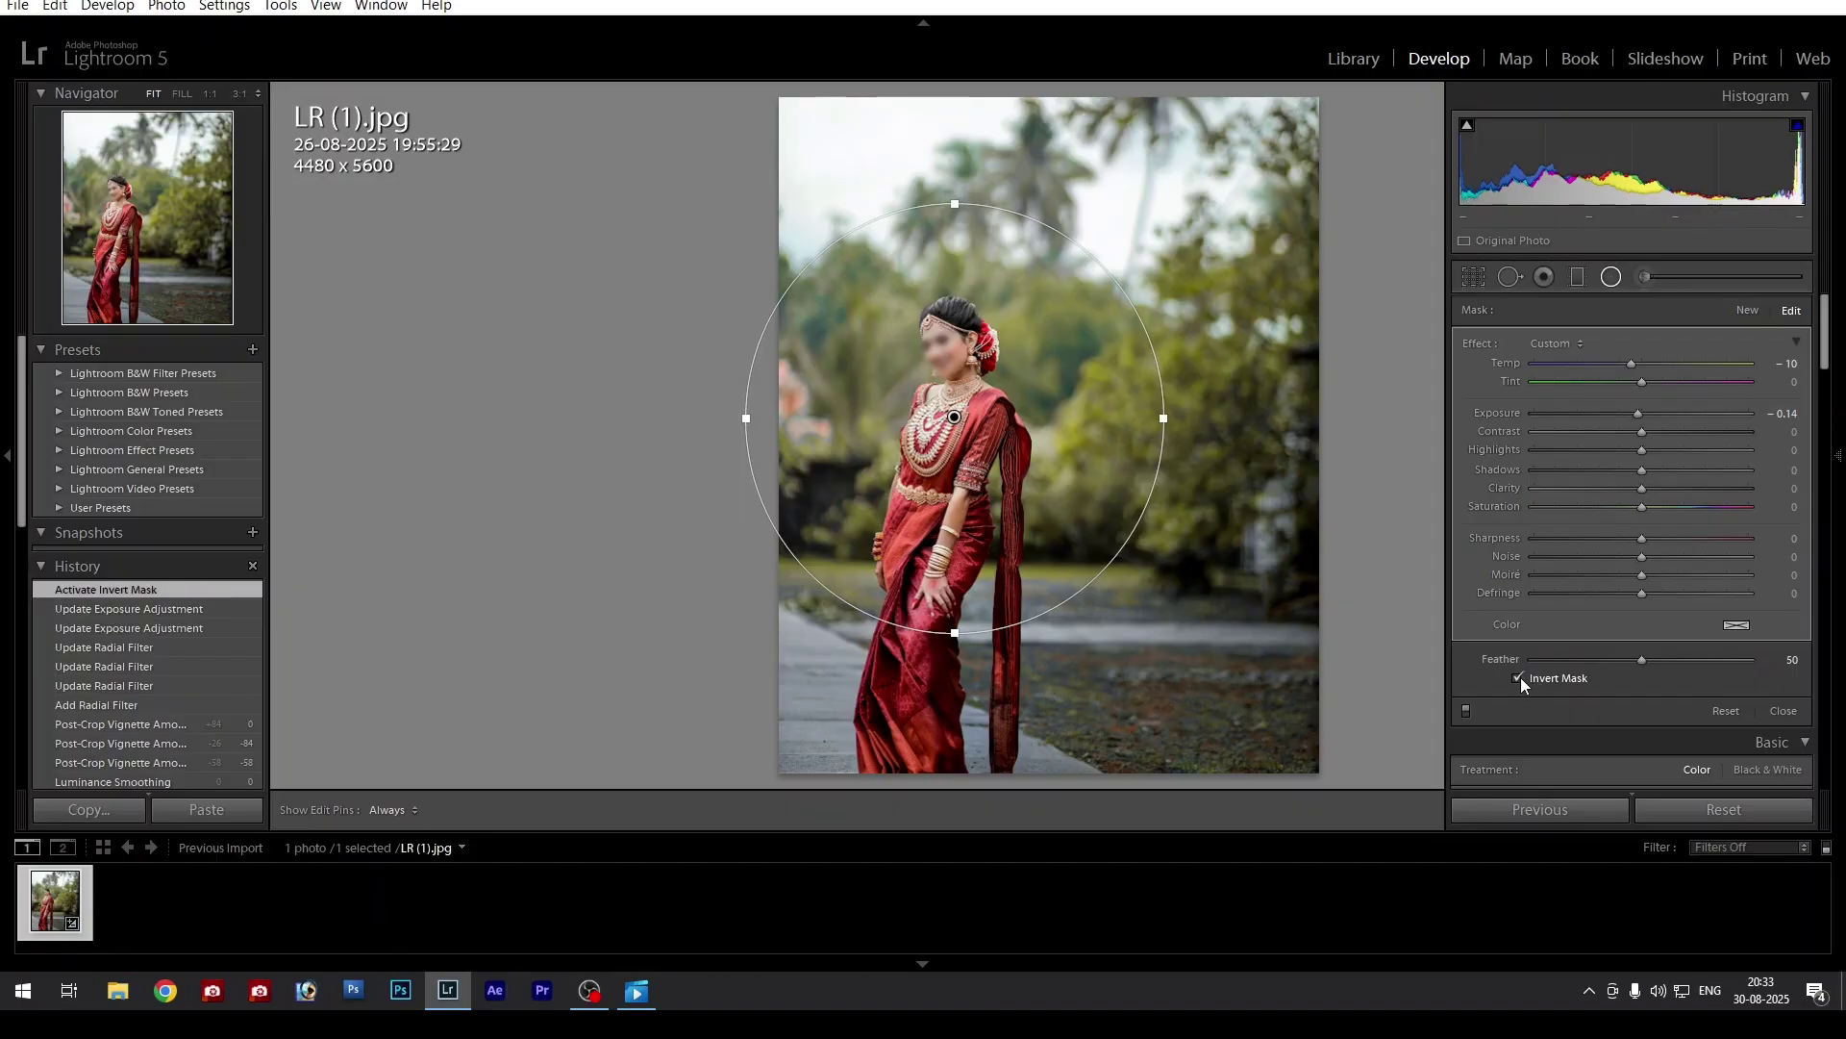
mouse_move(1639, 413)
mouse_down()
mouse_move(1693, 415)
mouse_move(1610, 416)
mouse_move(1646, 419)
mouse_up()
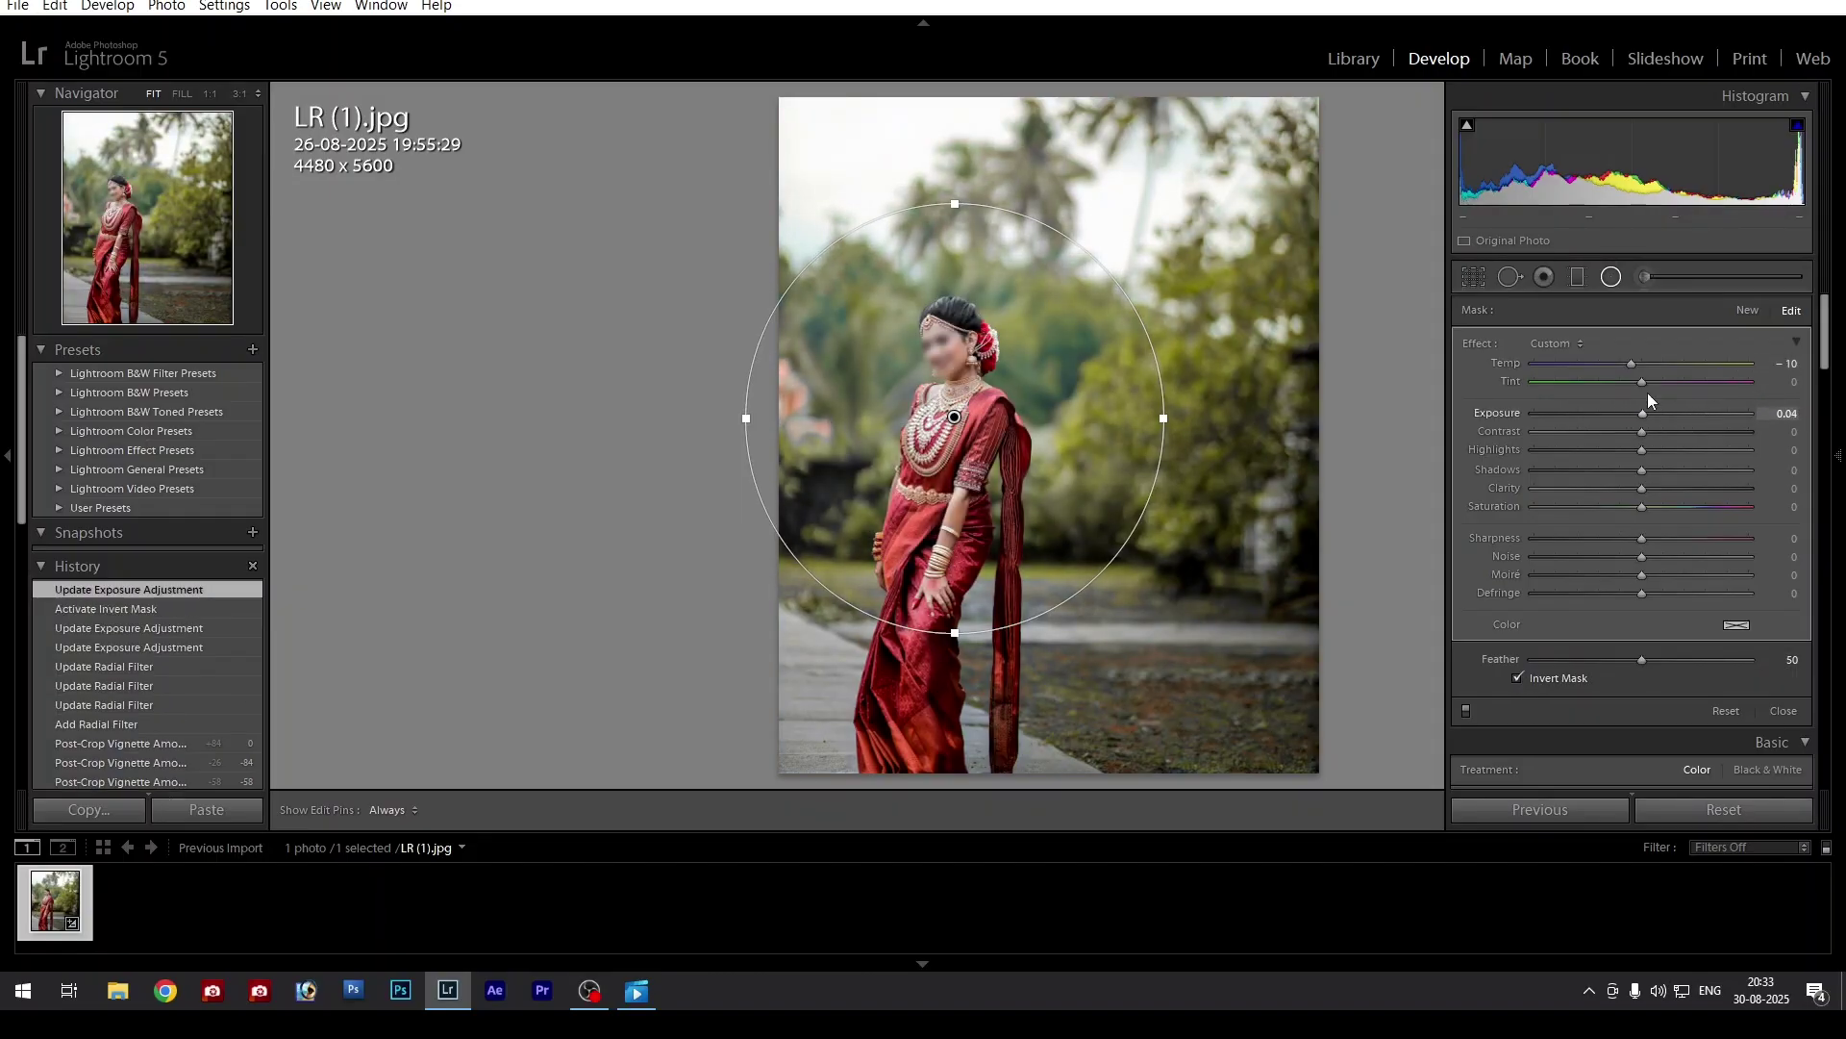
click(1517, 678)
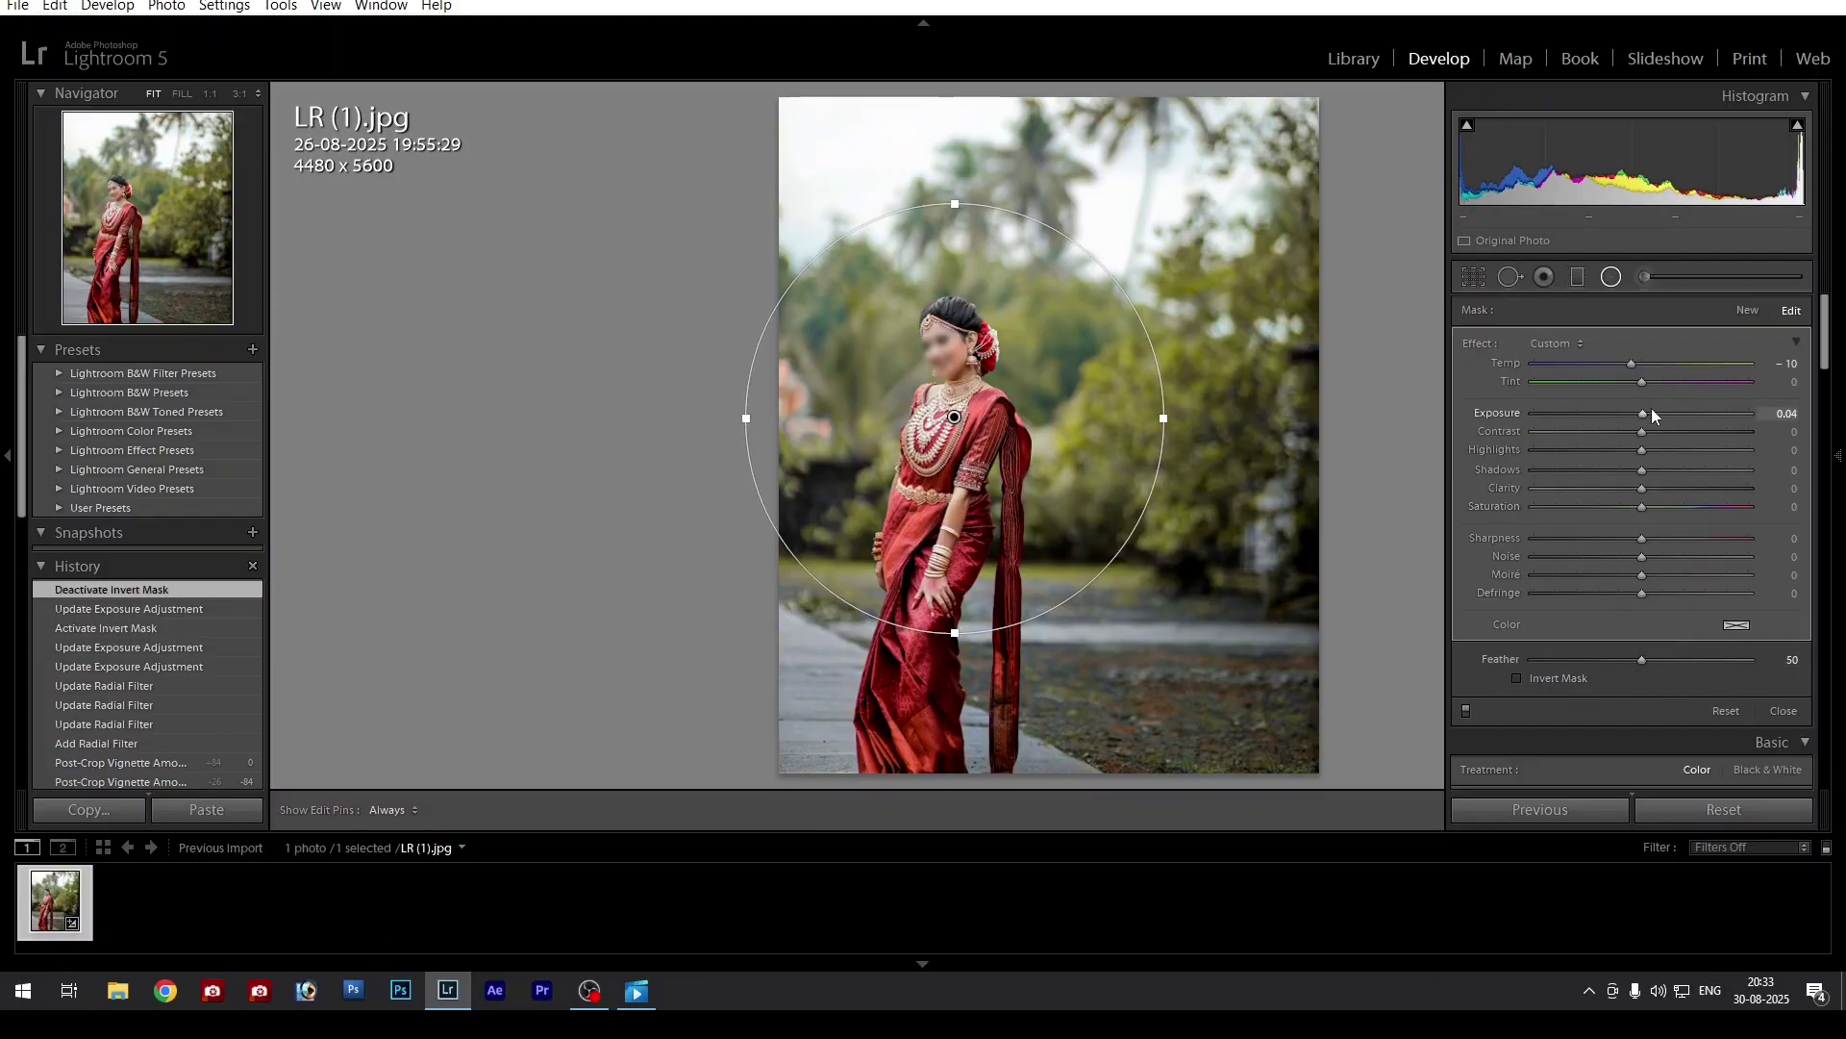
Lower the radial filter's Exposure to about -0.68, stretch its ellipse vertically around the bride, and leave the tool
mouse_move(1643, 412)
mouse_down()
mouse_move(1602, 423)
mouse_move(1619, 424)
mouse_up()
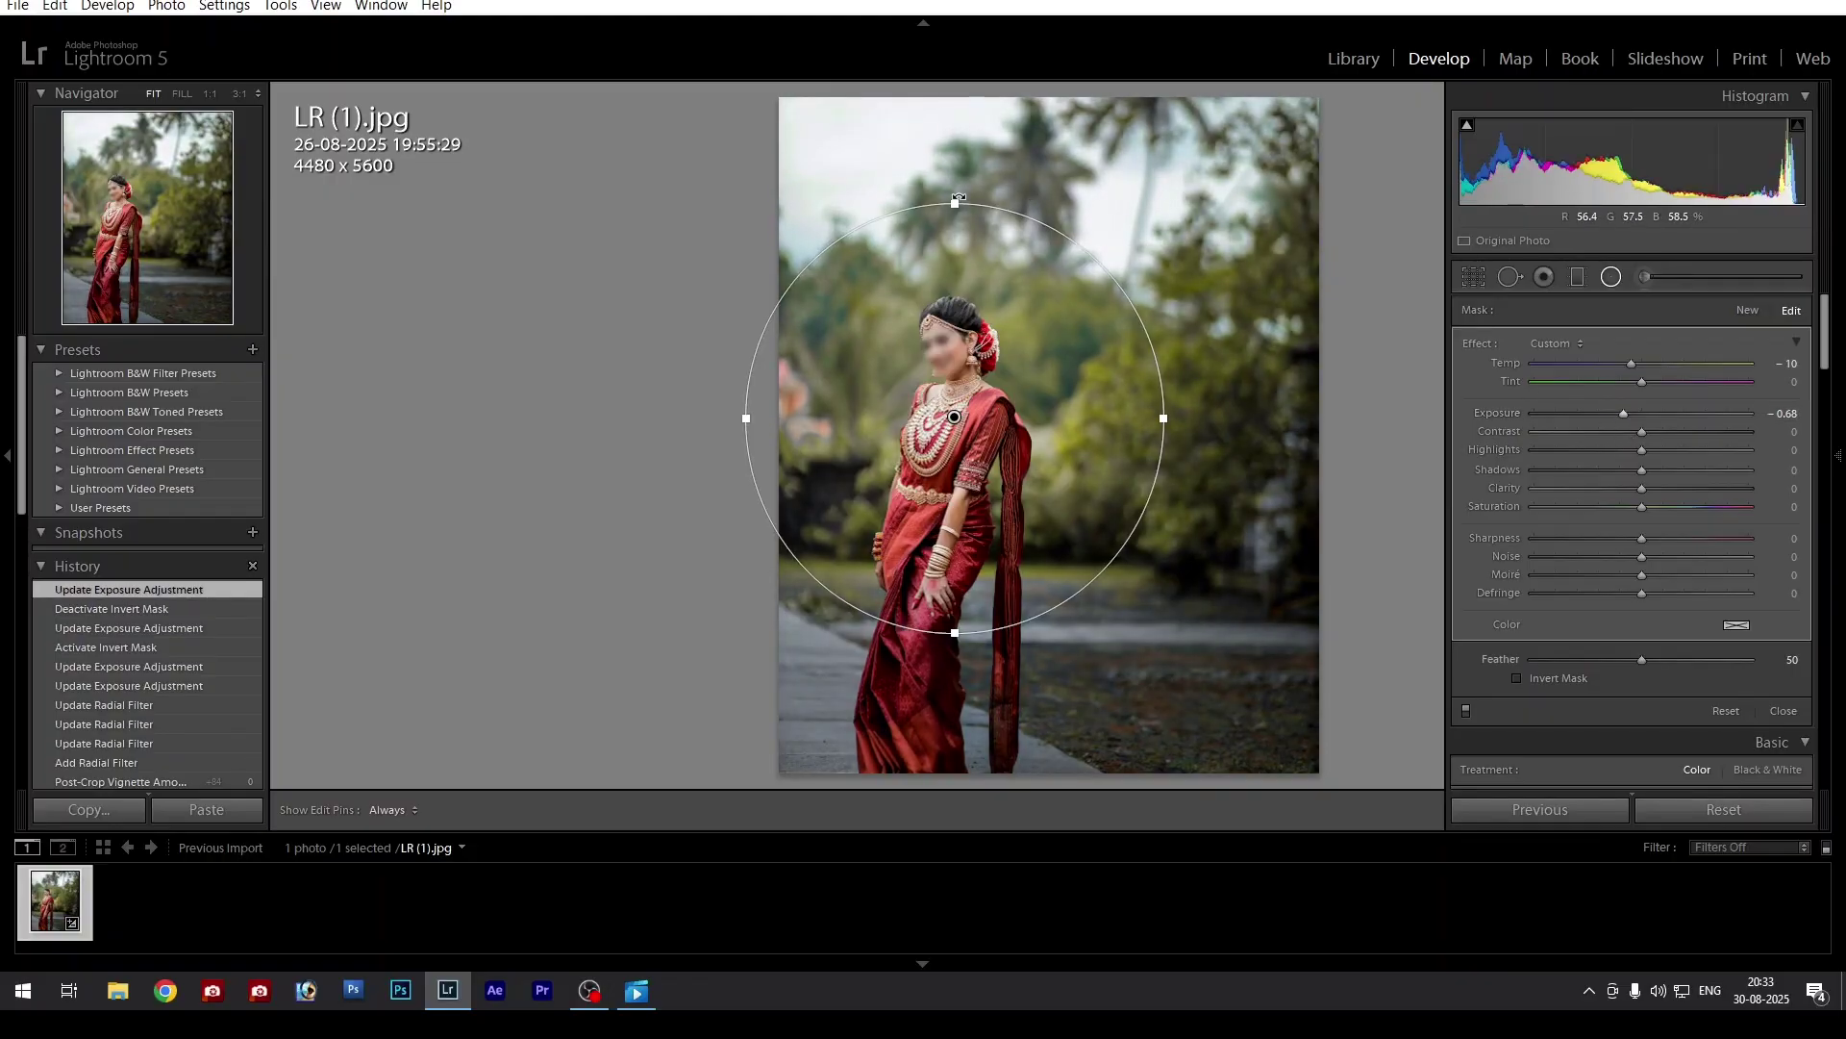
drag(957, 198, 963, 154)
mouse_move(956, 423)
mouse_down()
mouse_move(928, 396)
mouse_move(944, 408)
mouse_up()
drag(1153, 409, 1157, 409)
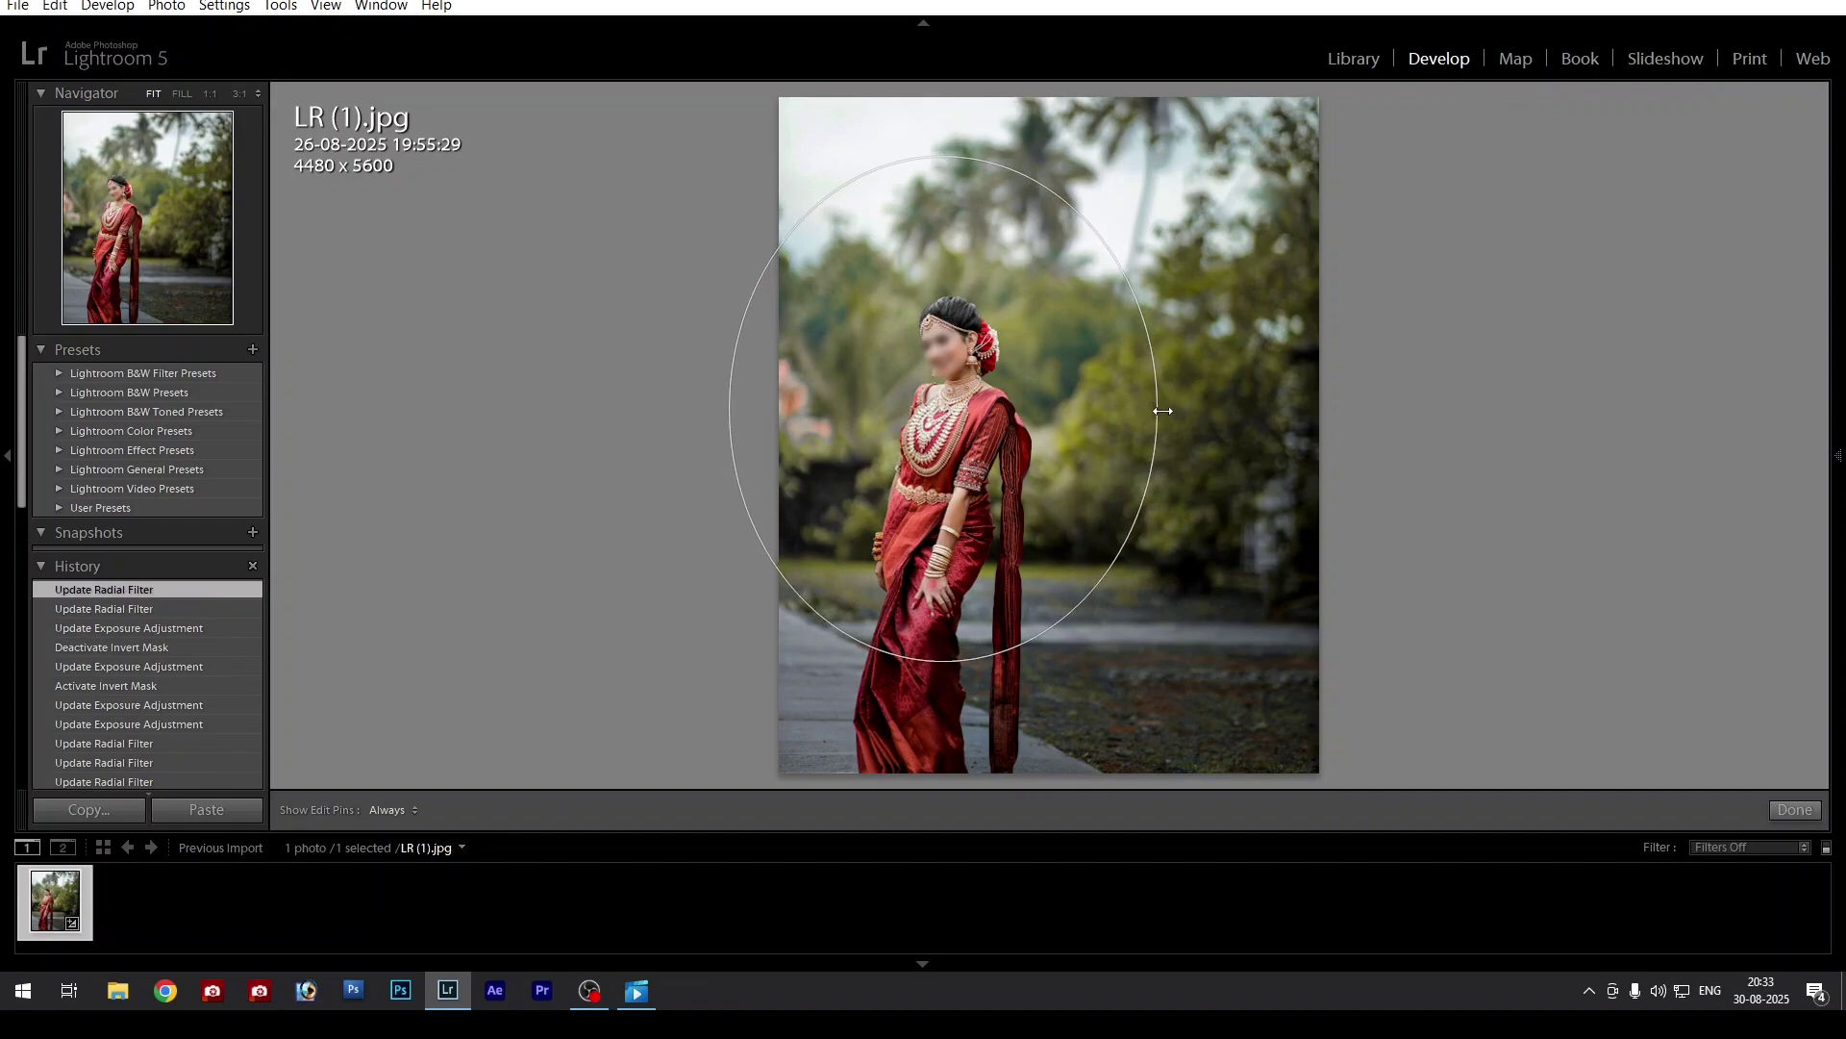
mouse_move(1837, 443)
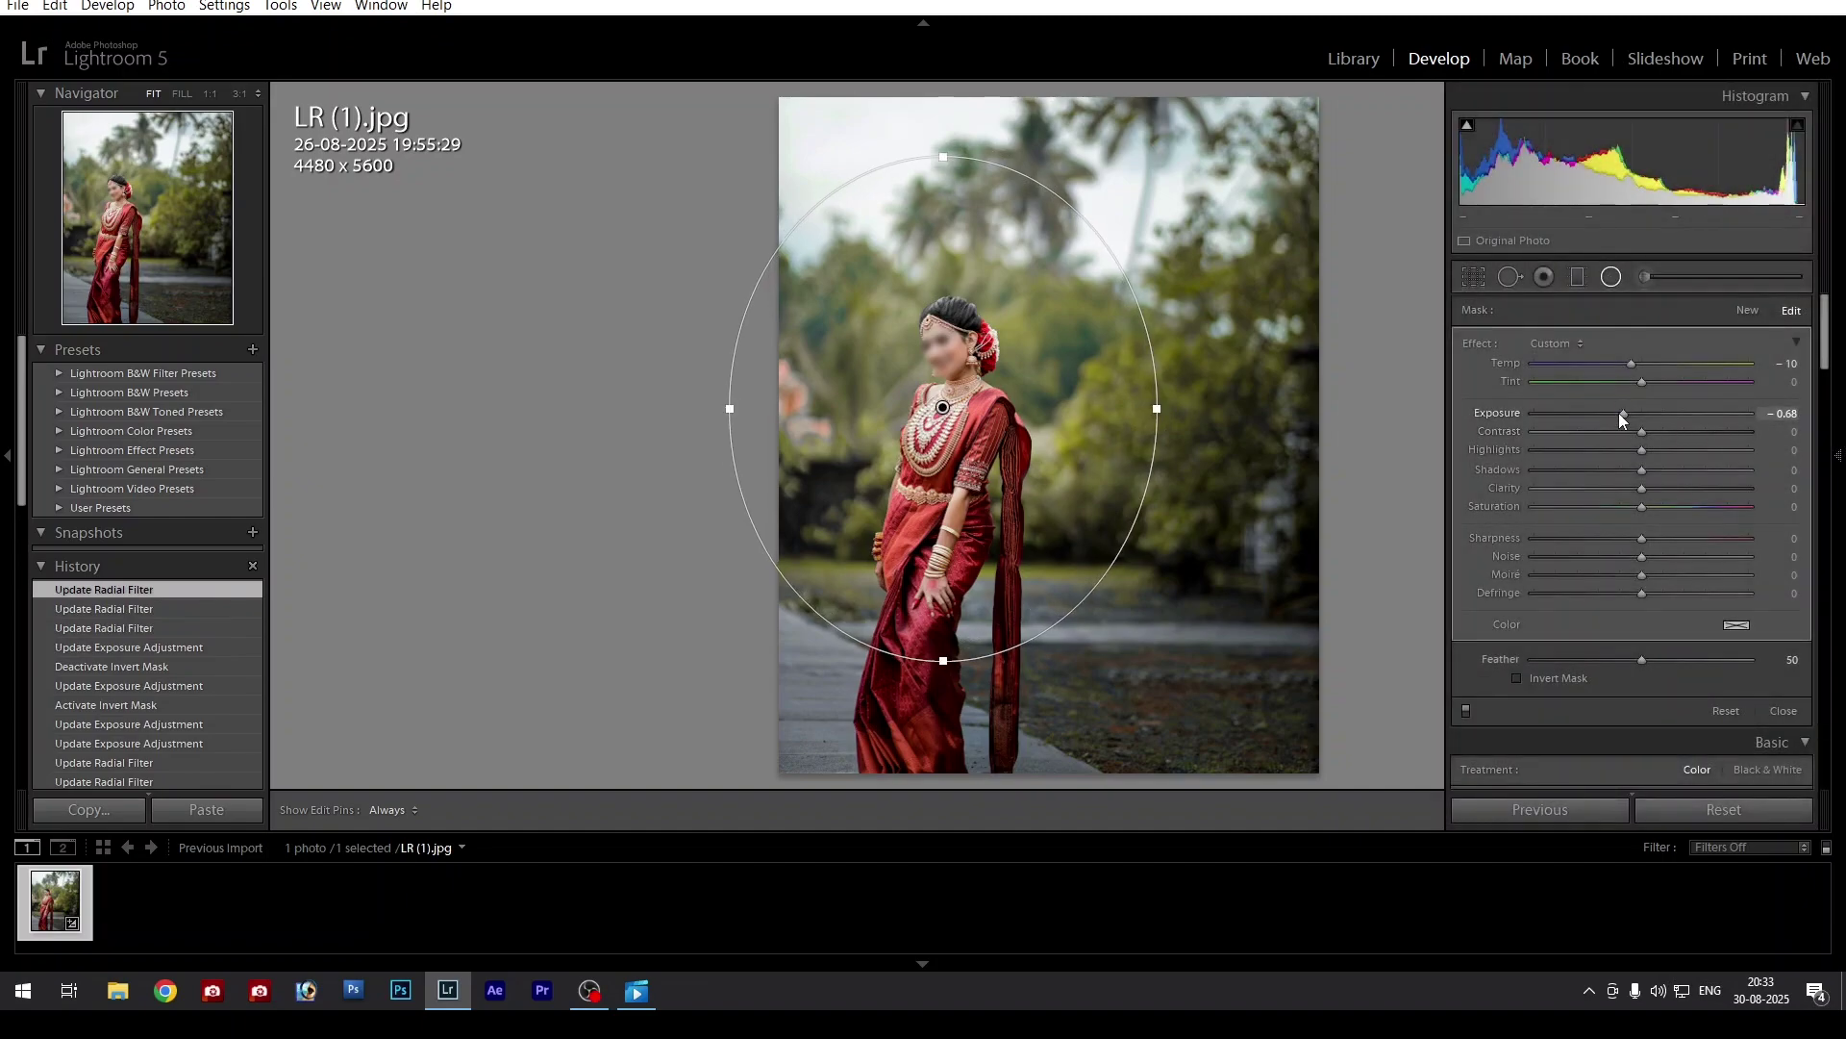
drag(1621, 415, 1618, 418)
key(shift+m)
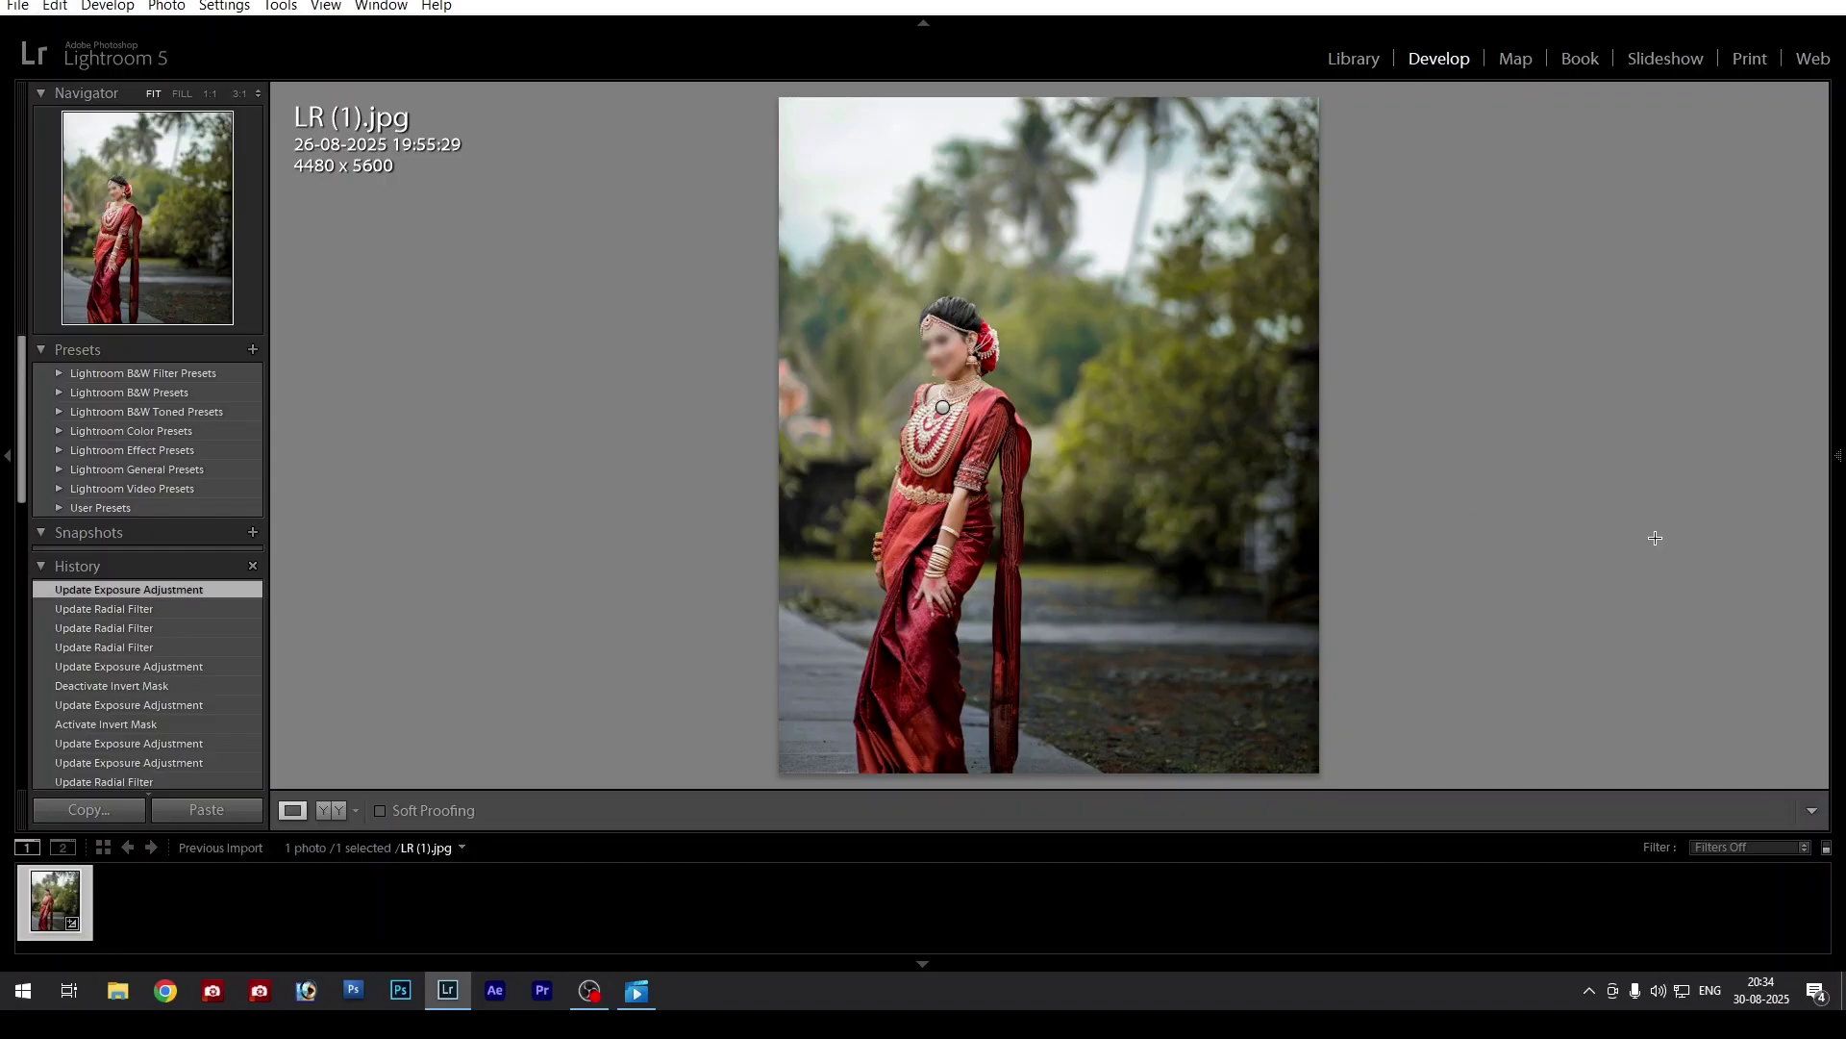
mouse_move(1839, 479)
scroll(1676, 635, down, 15)
mouse_move(1840, 679)
click(589, 990)
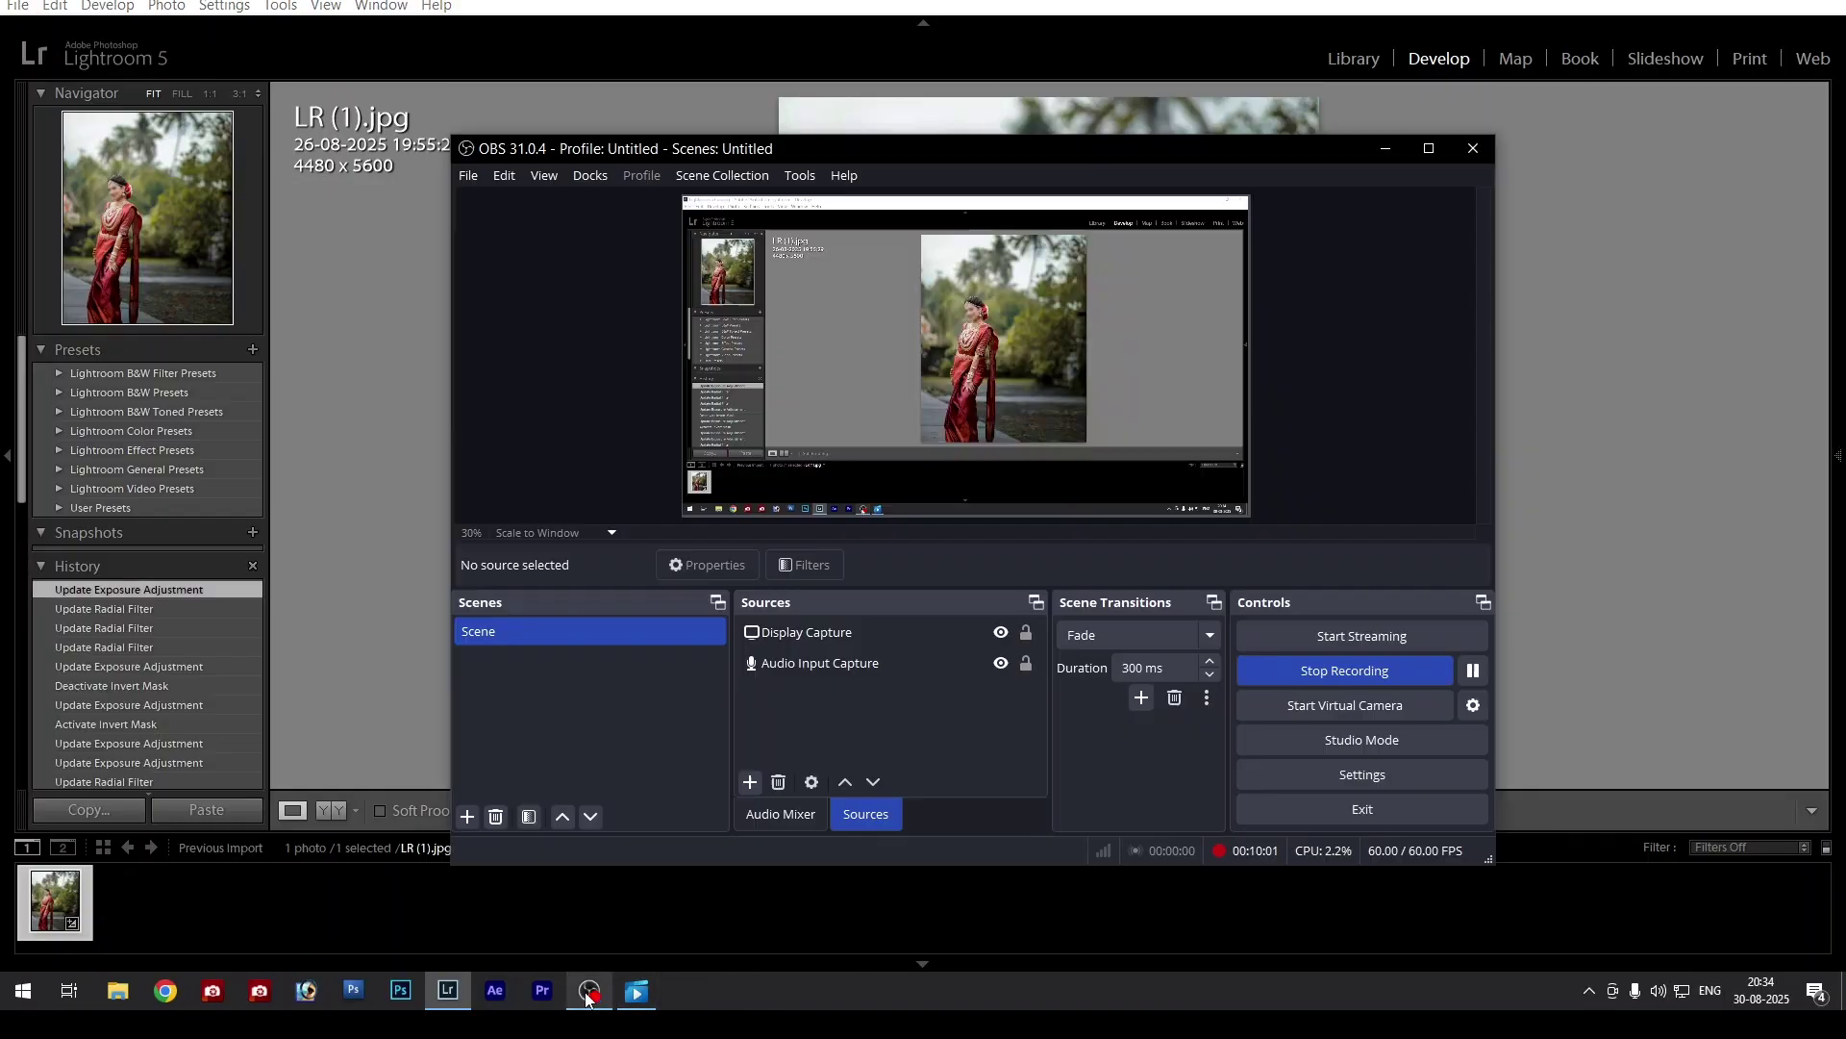
click(1474, 678)
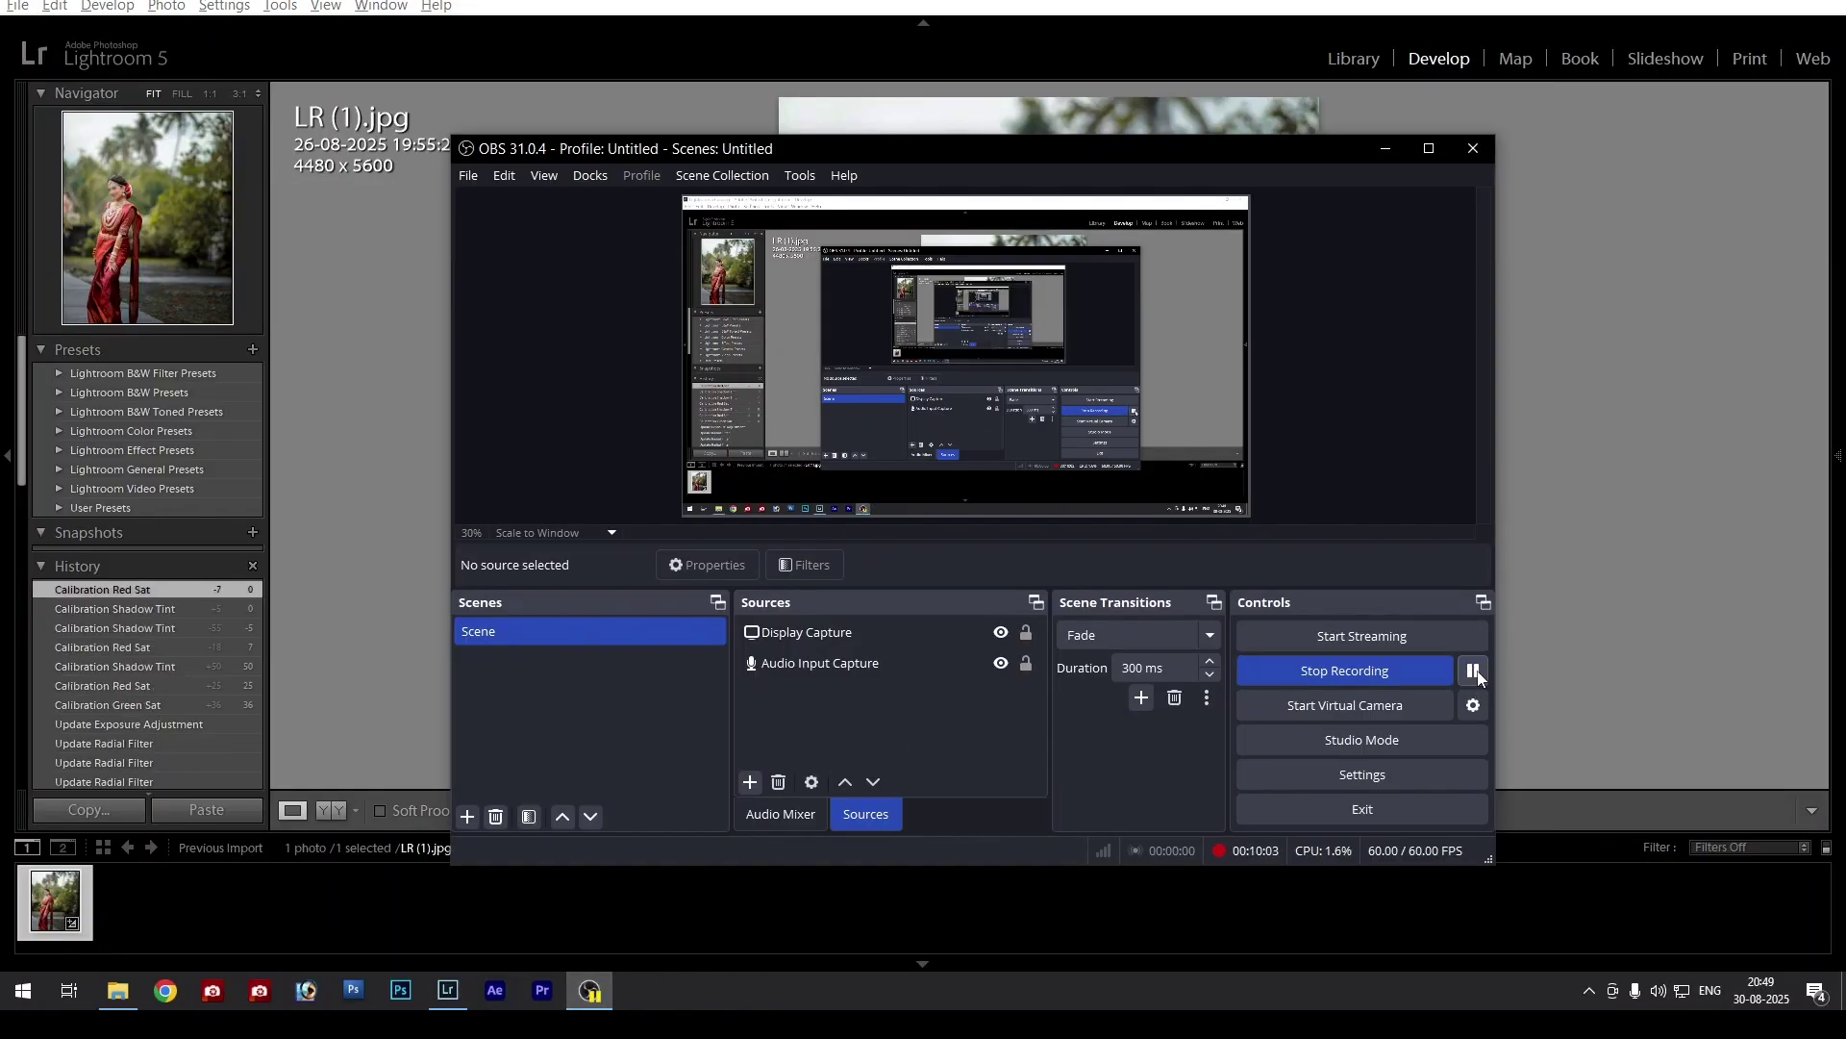
click(1386, 147)
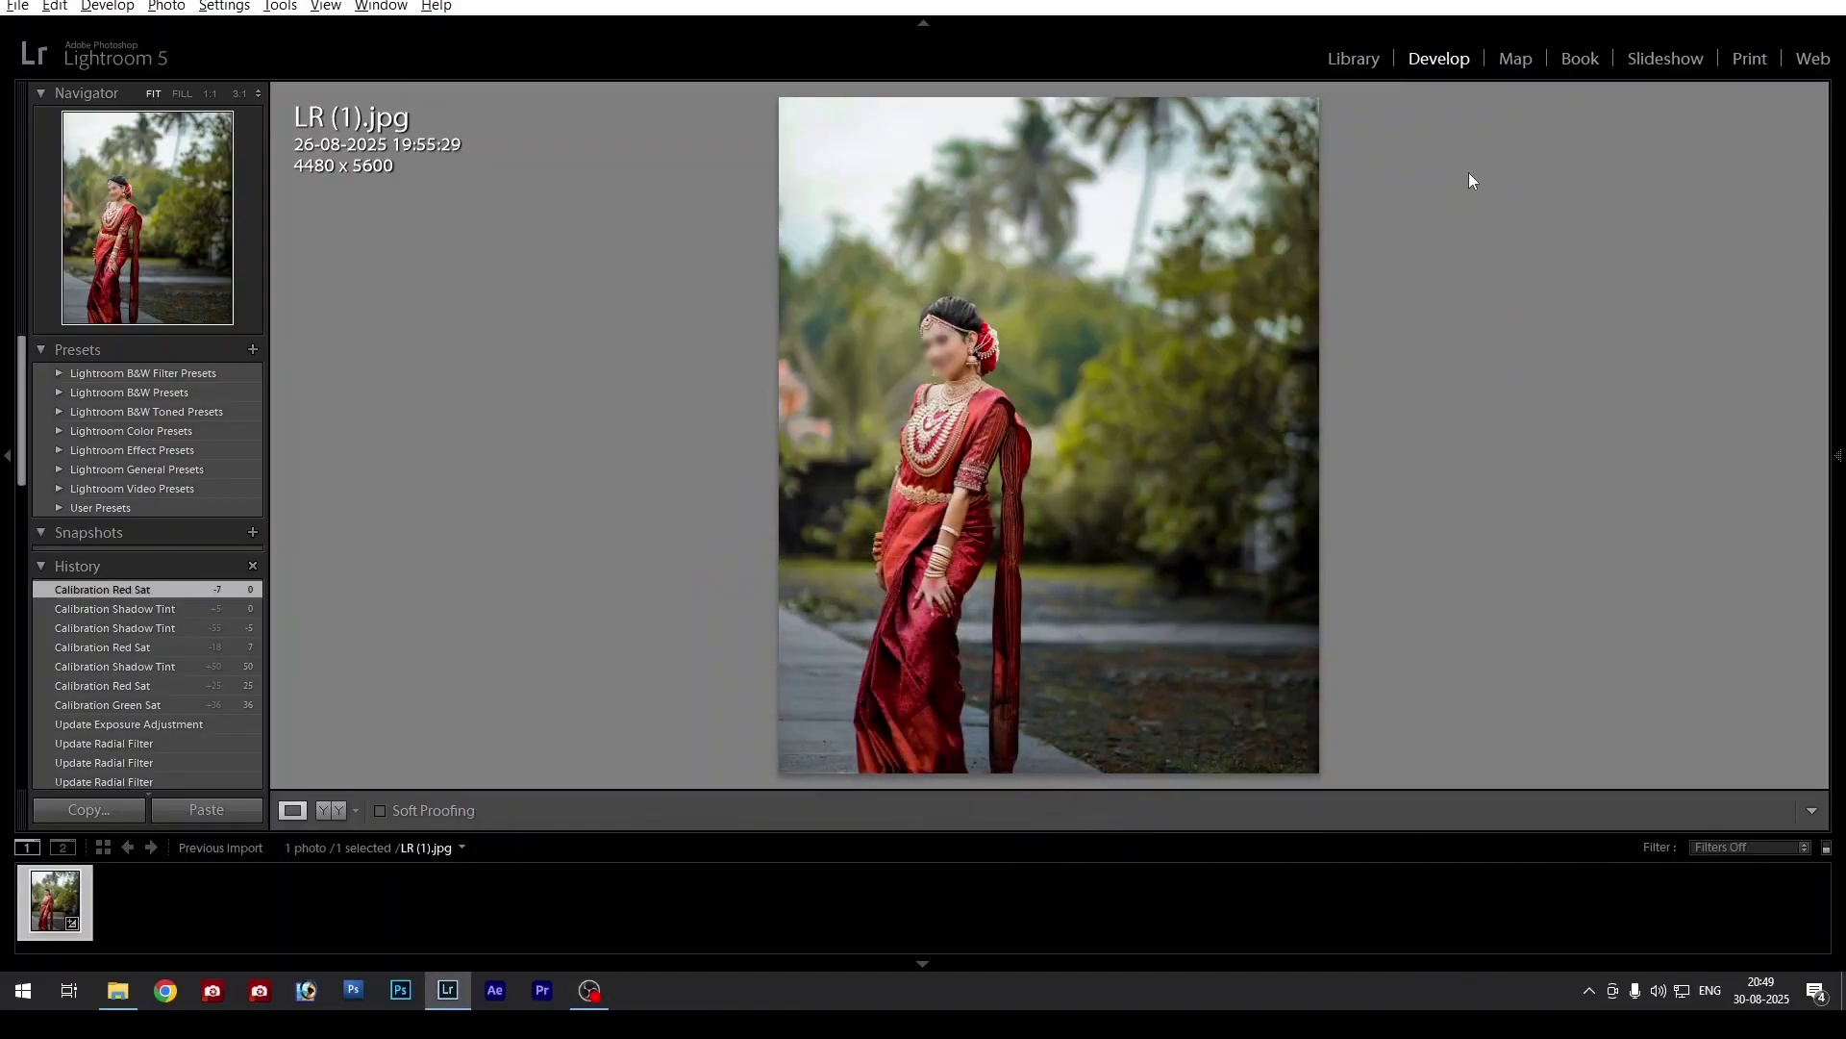
Set the HSL Saturation of Green to +76 and of Yellow to +56
mouse_move(1842, 449)
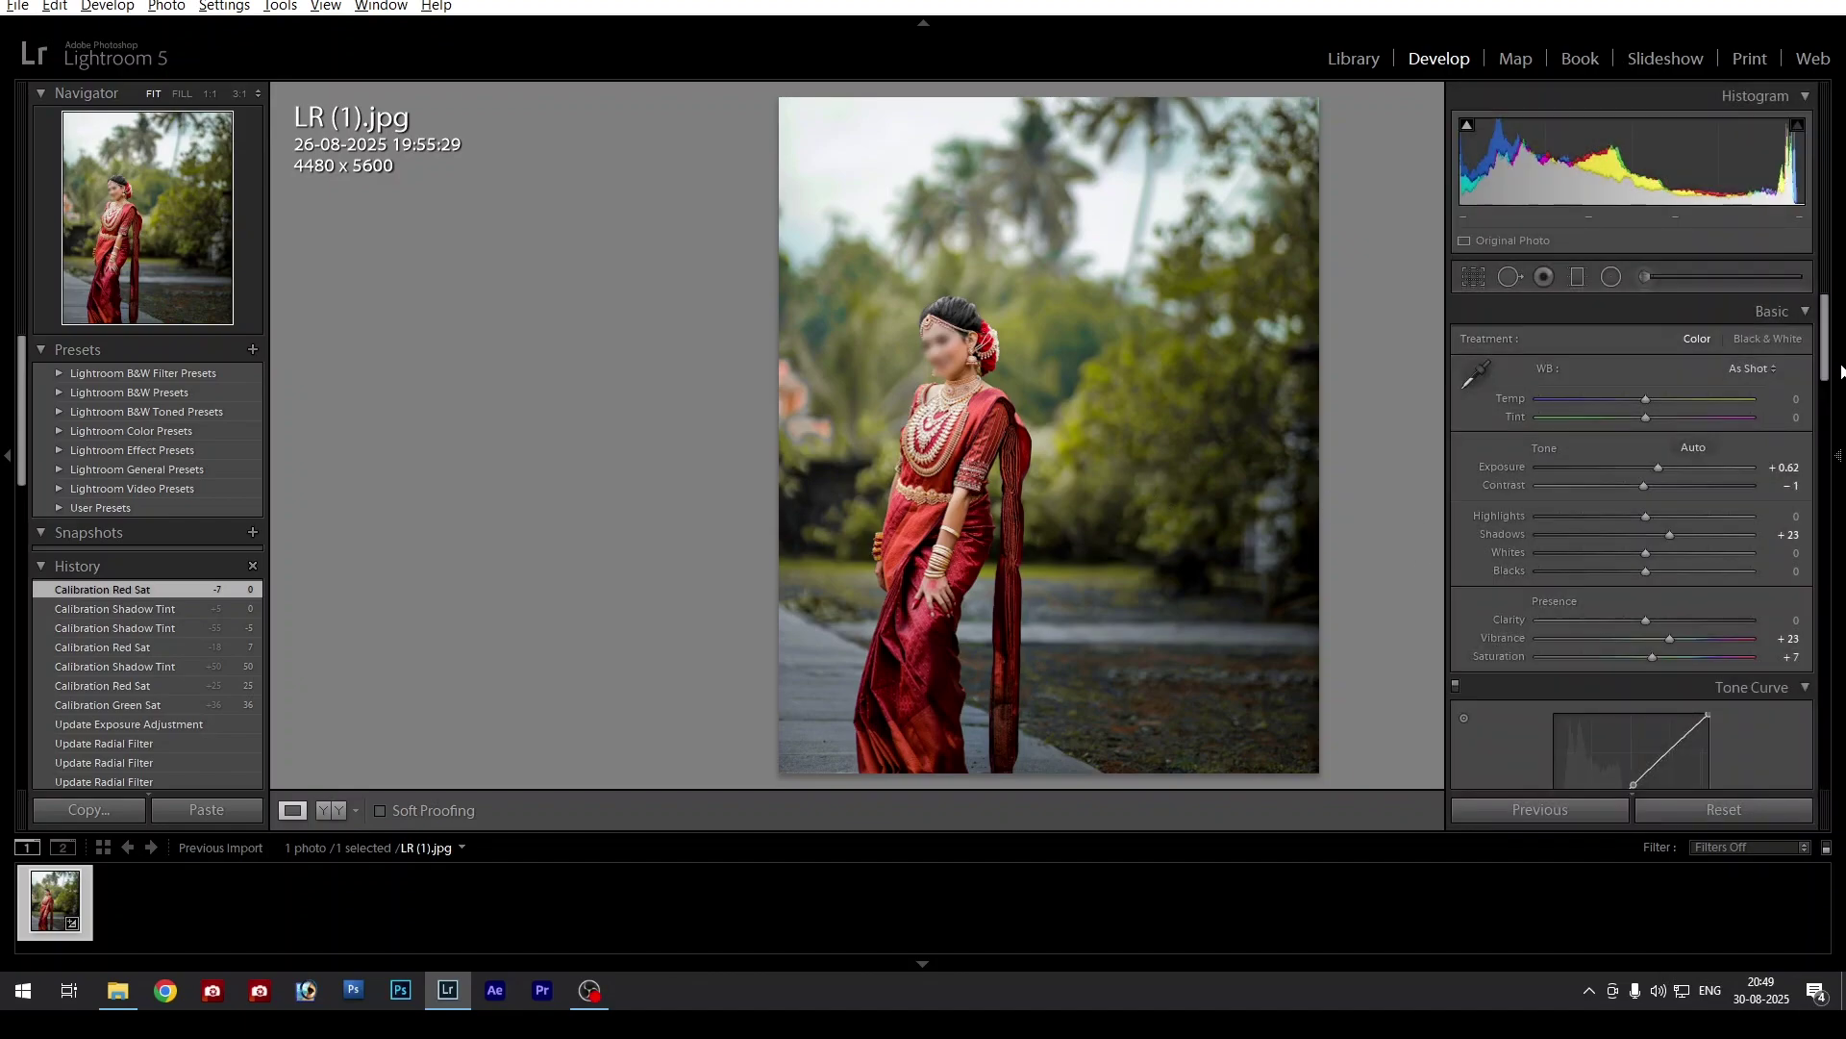
drag(1826, 337, 1828, 489)
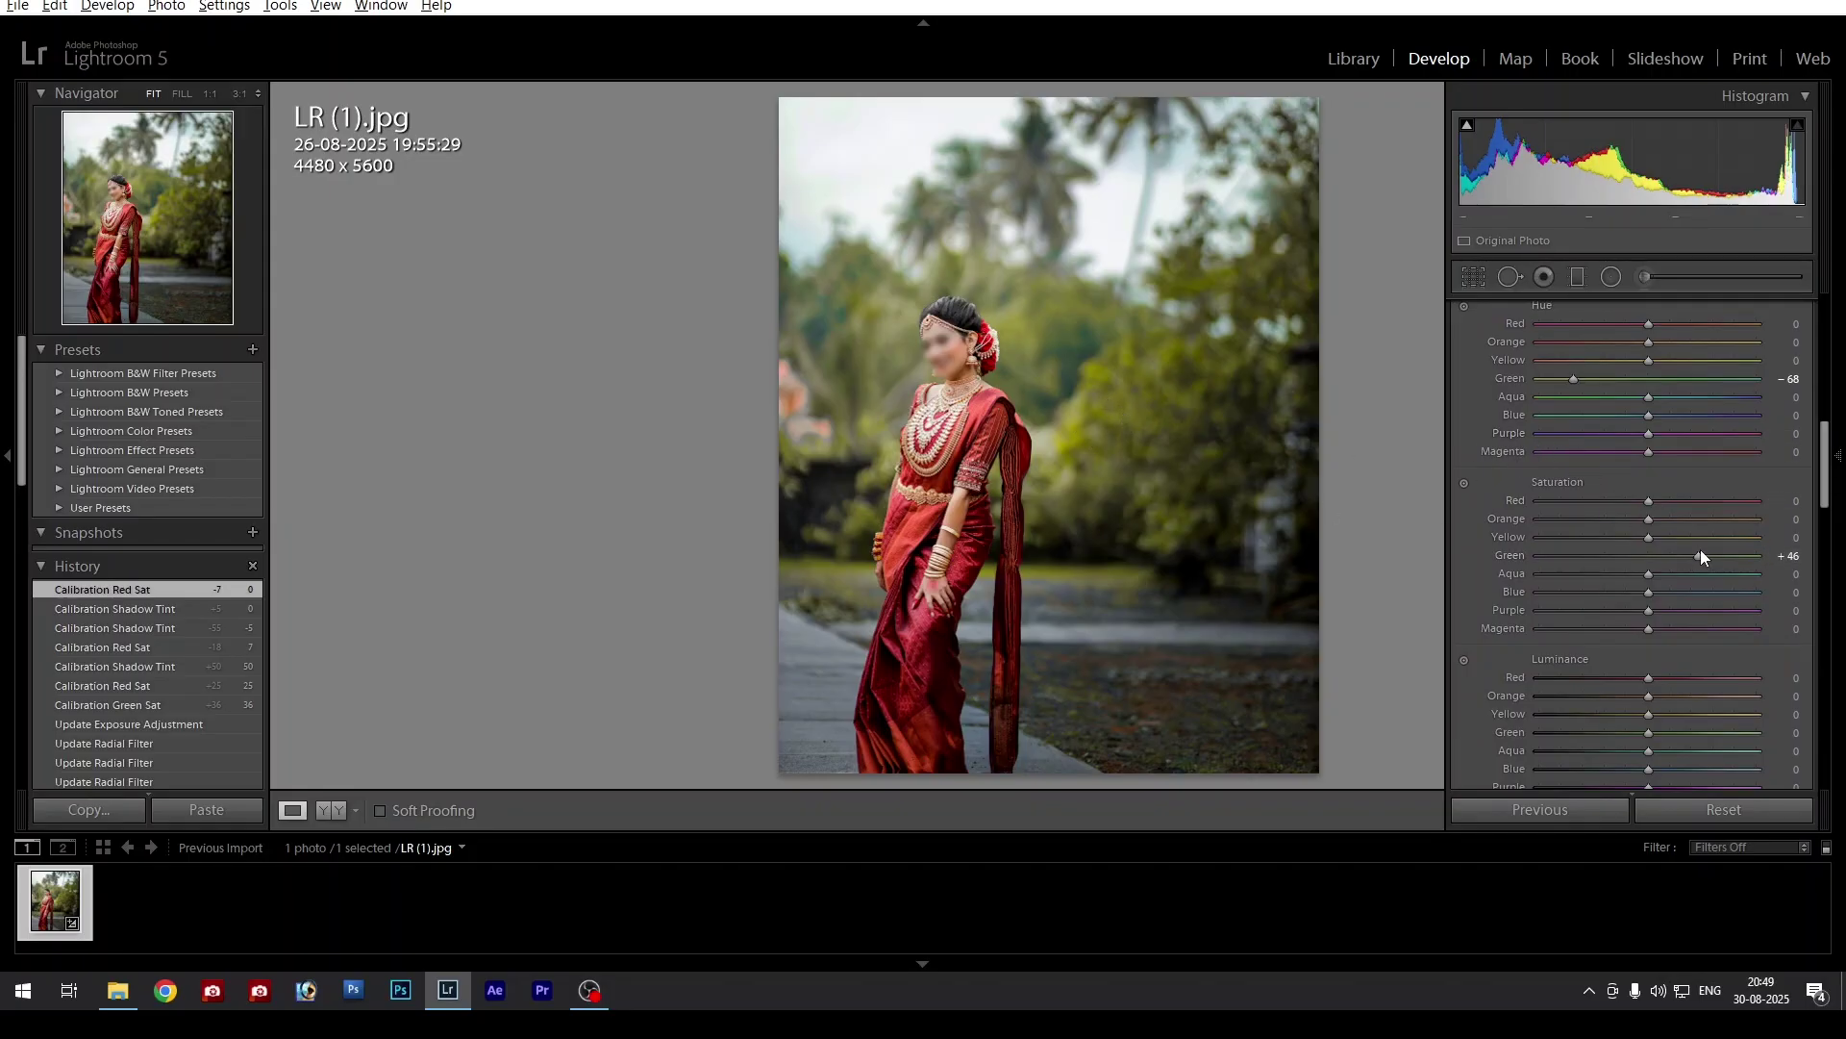
mouse_move(1700, 556)
mouse_down()
mouse_move(1769, 556)
mouse_move(1733, 562)
mouse_up()
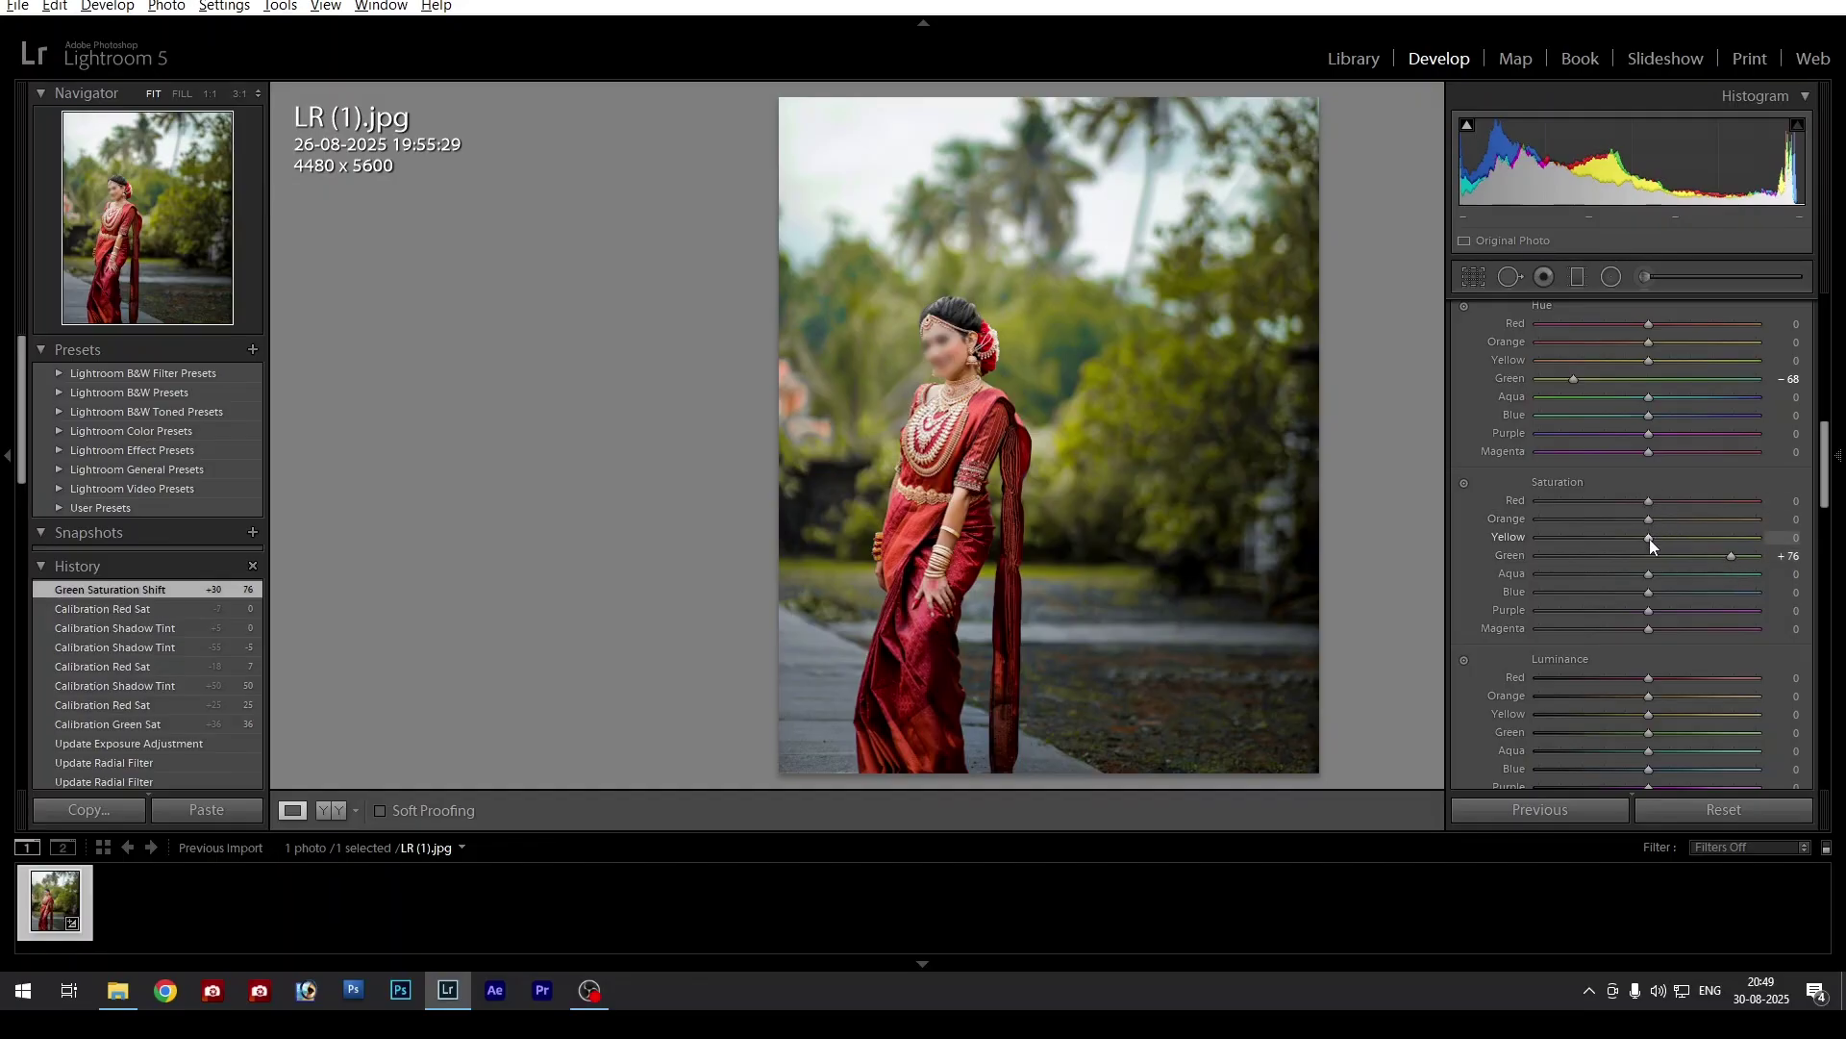
drag(1648, 538, 1710, 545)
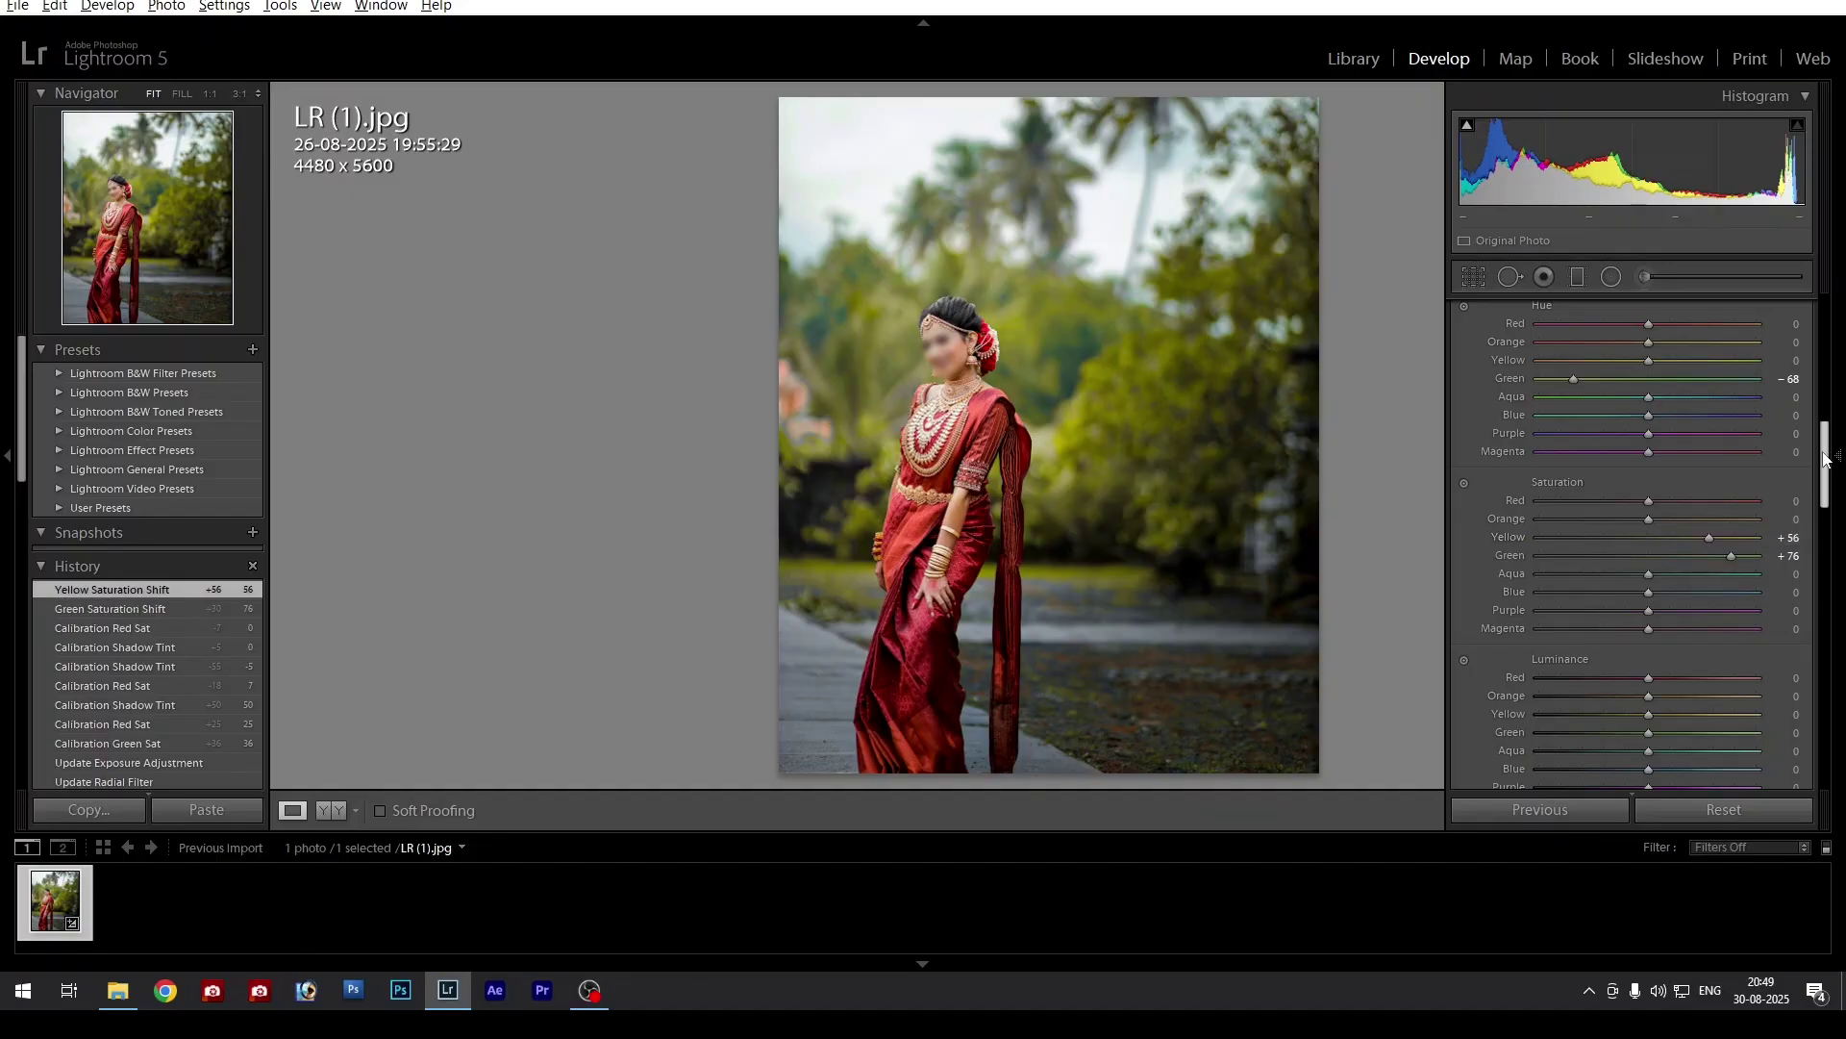
Set the Green Primary Saturation in Camera Calibration to +6 and hide the adjustment settings to view the photo
drag(1829, 459, 1829, 738)
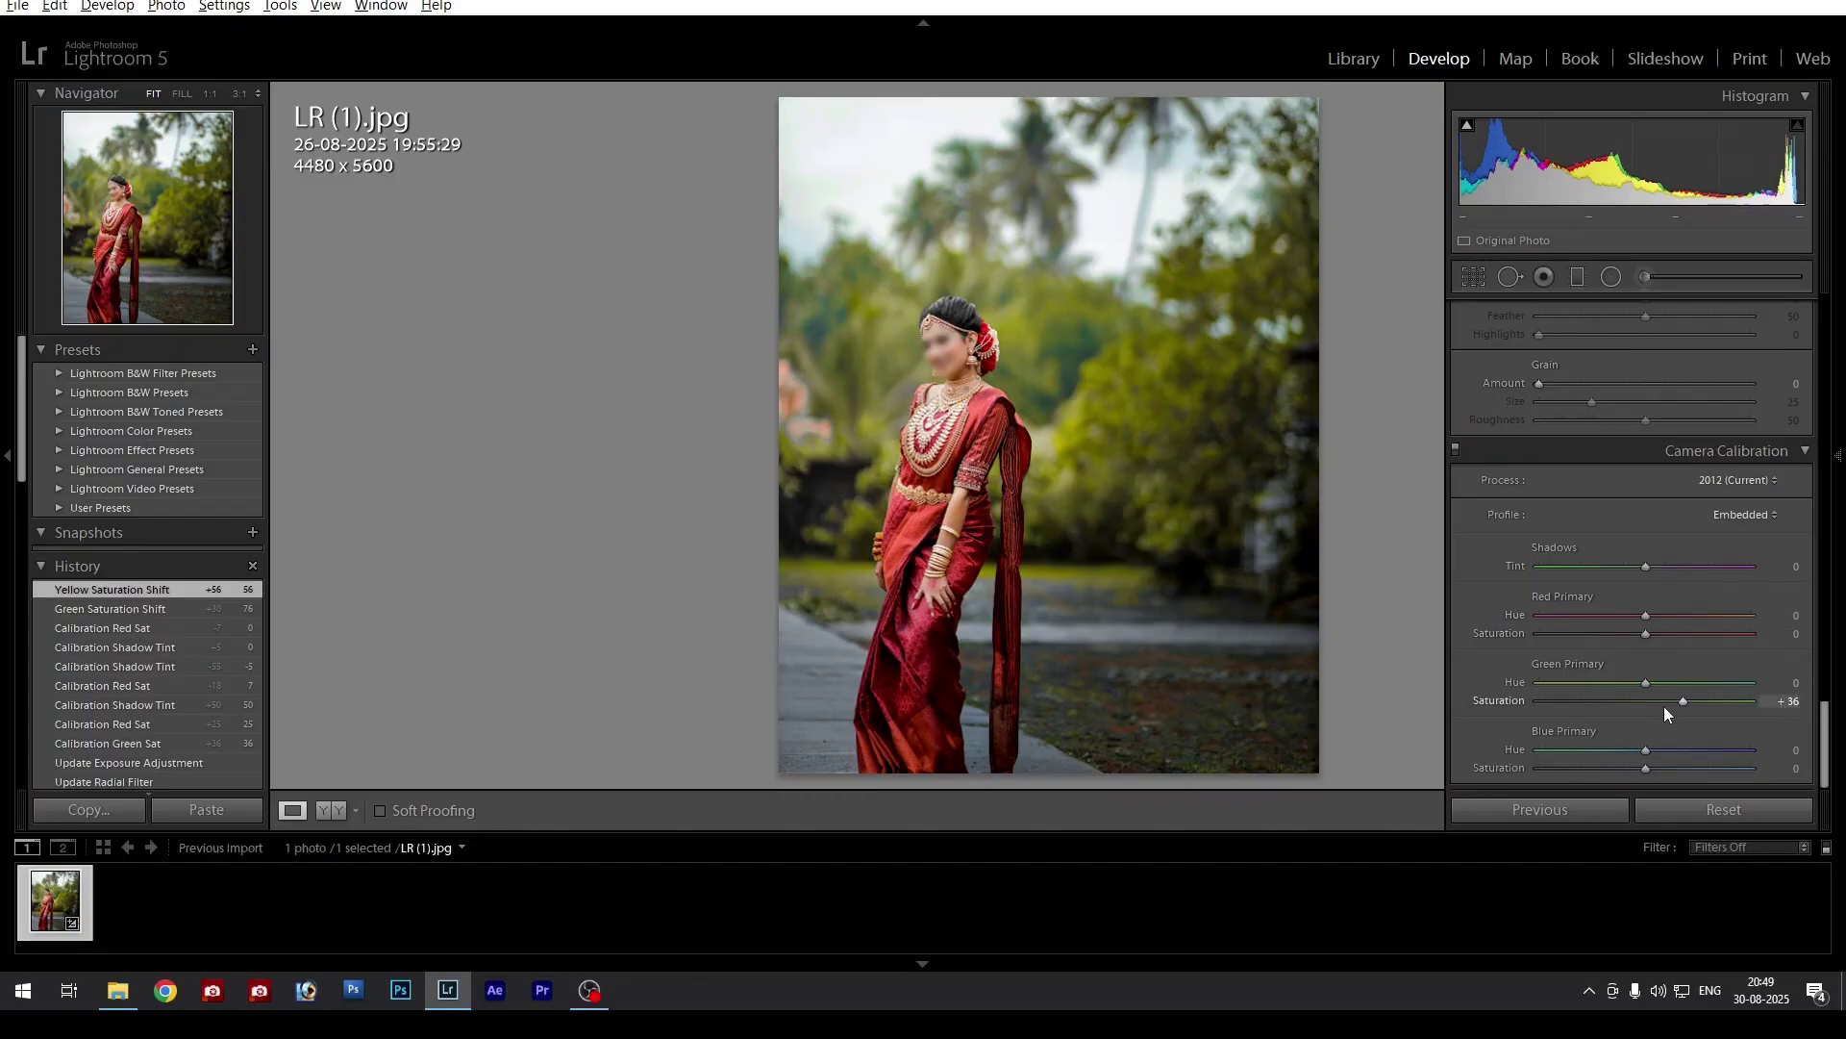
drag(1664, 703, 1647, 702)
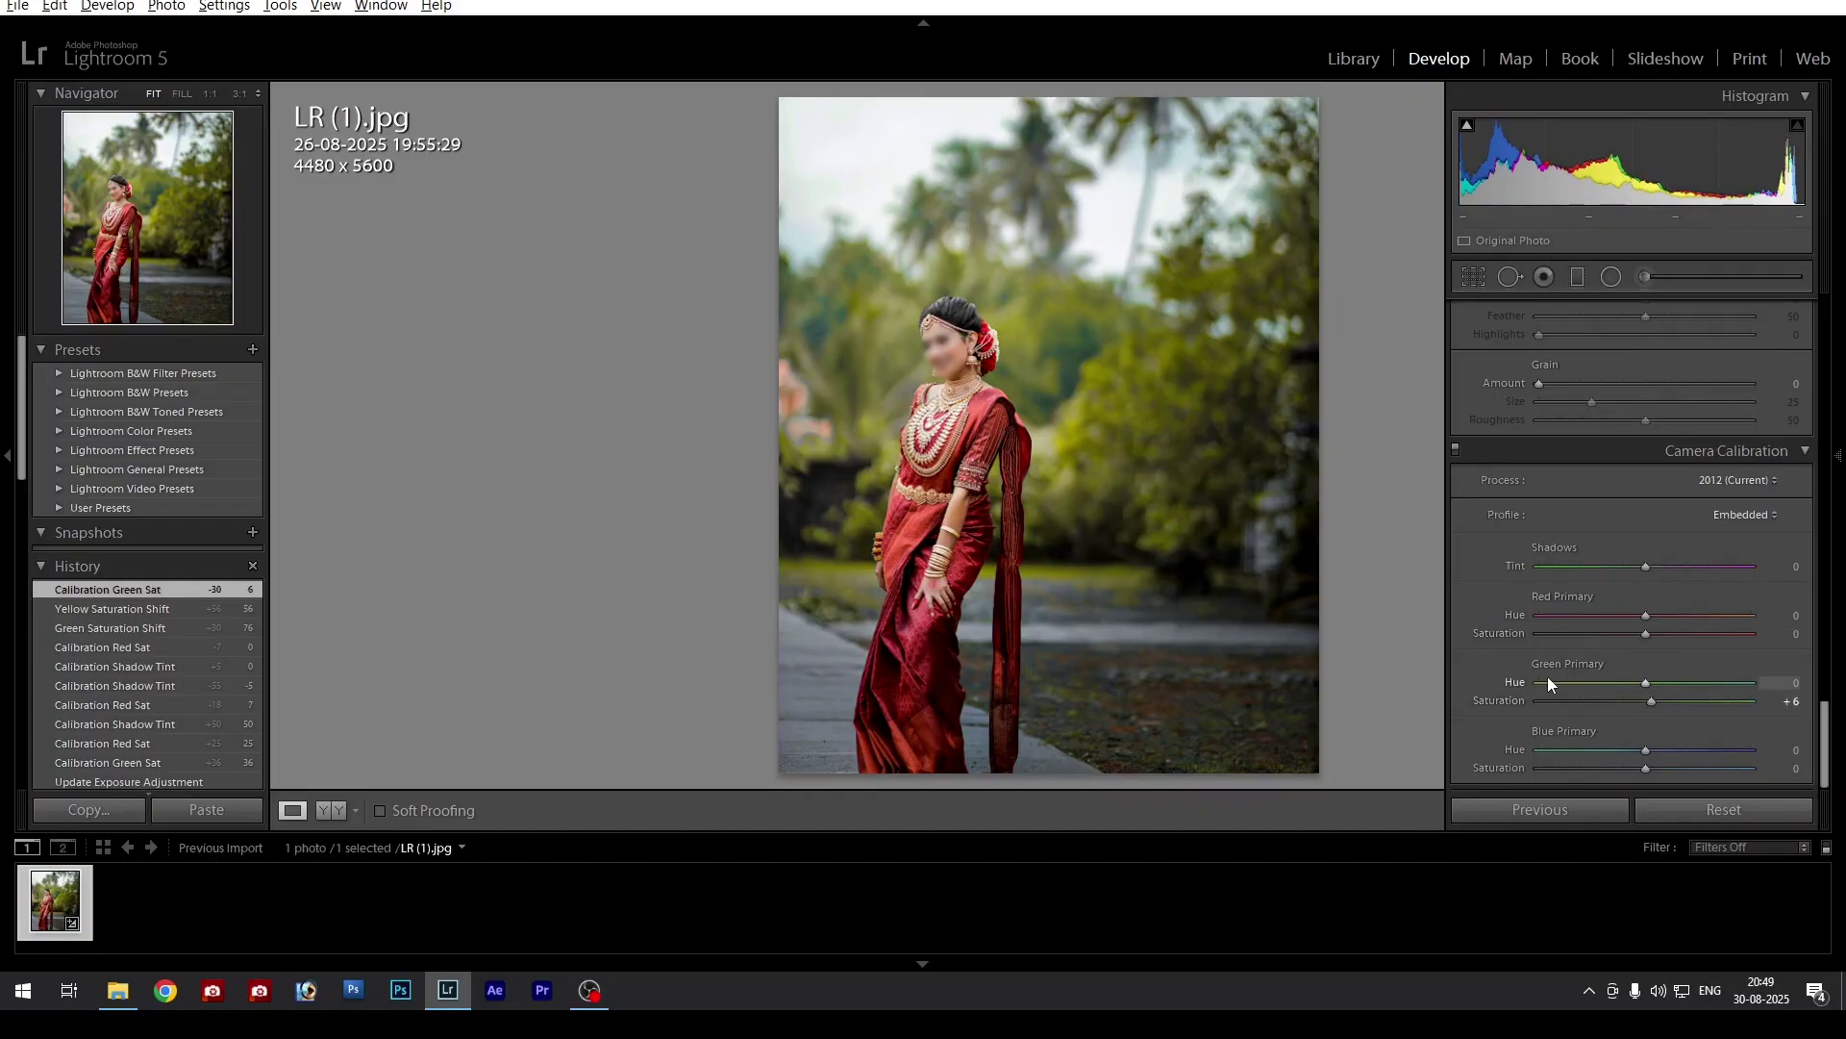
key(F8)
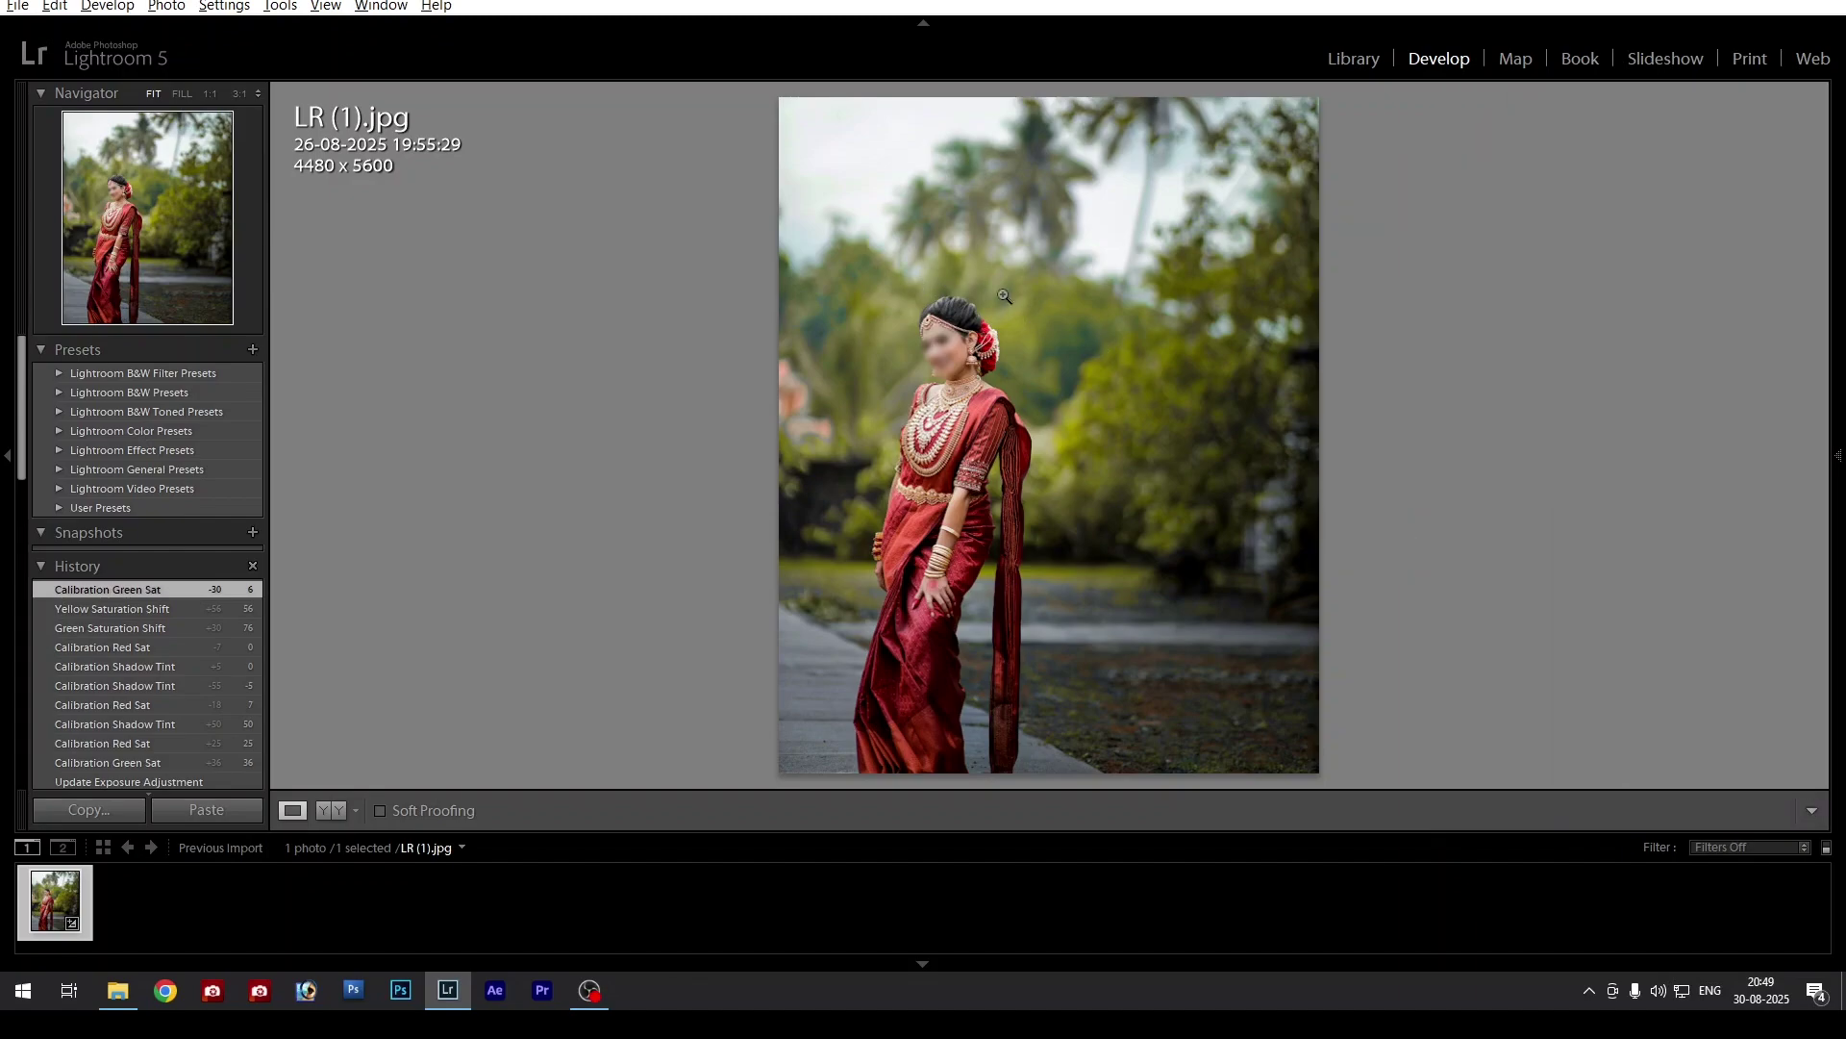
Bring back the adjustment settings and set the Green Primary Saturation in Camera Calibration to +42
mouse_move(1837, 469)
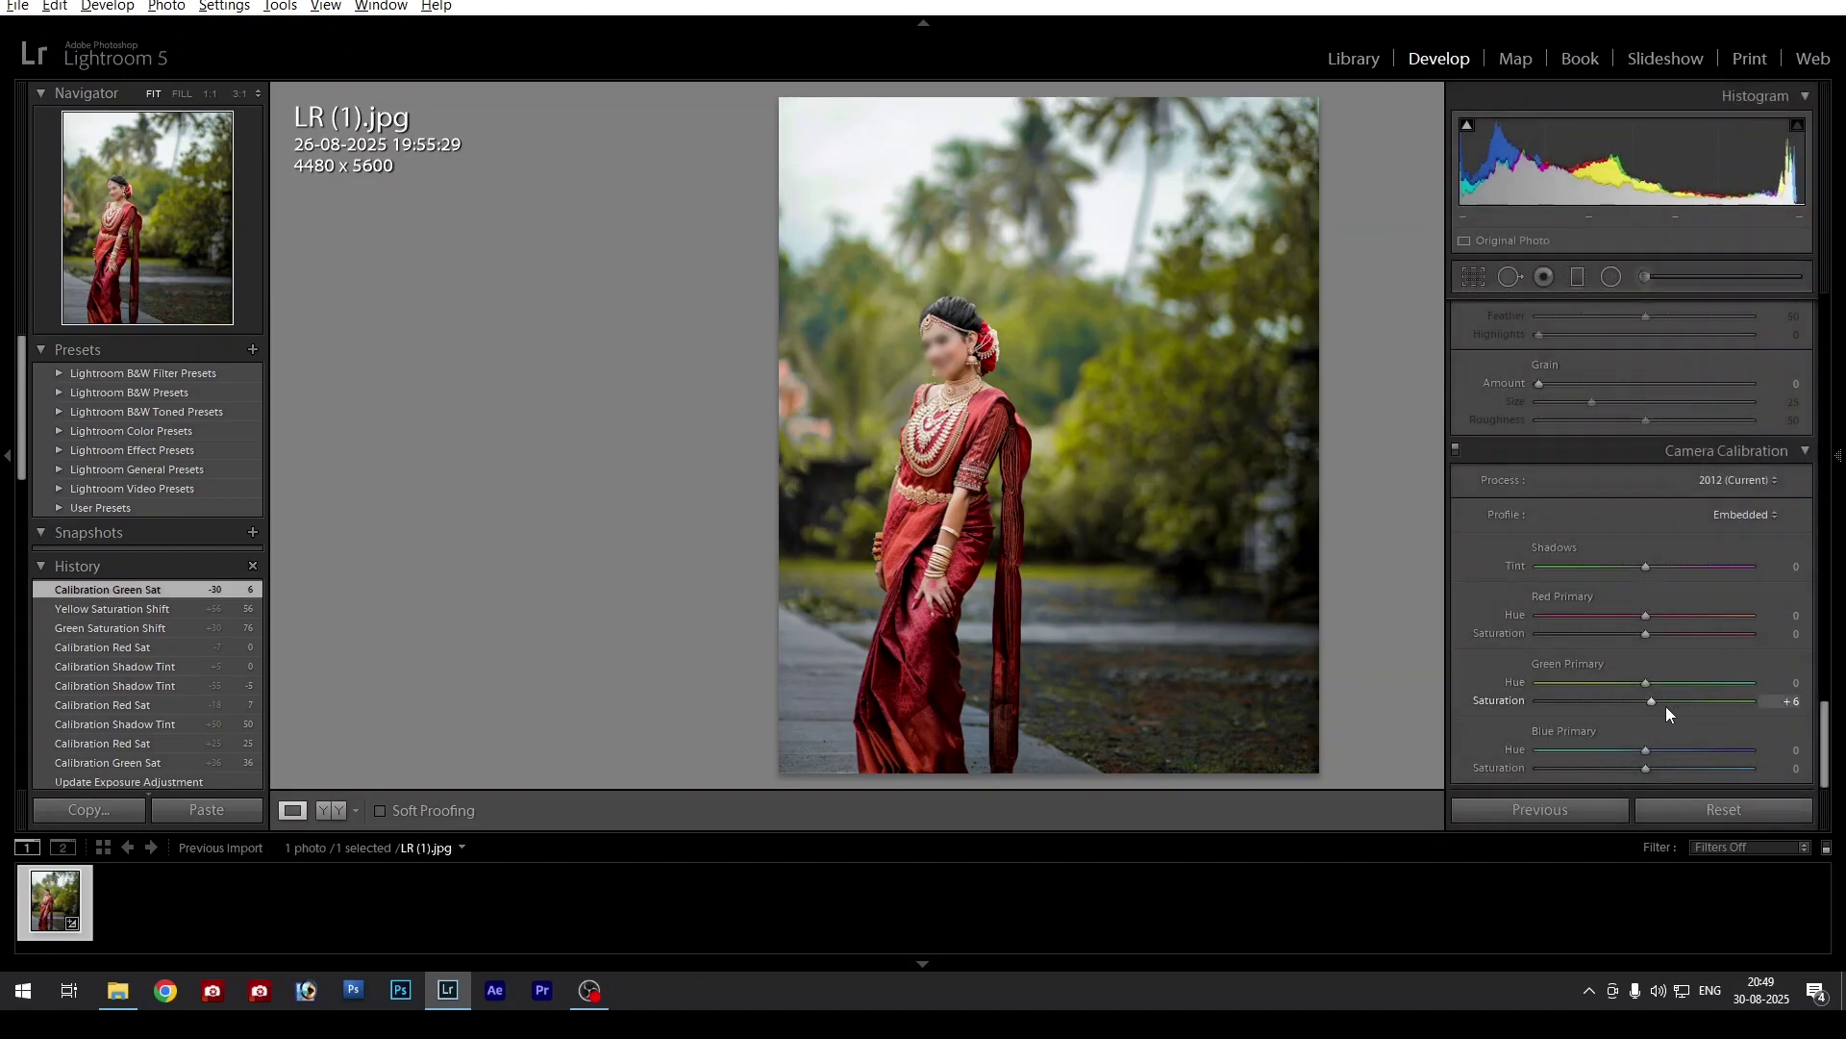
mouse_move(1654, 701)
mouse_down()
mouse_move(1731, 700)
mouse_move(1675, 700)
mouse_move(1713, 698)
mouse_move(1690, 706)
mouse_up()
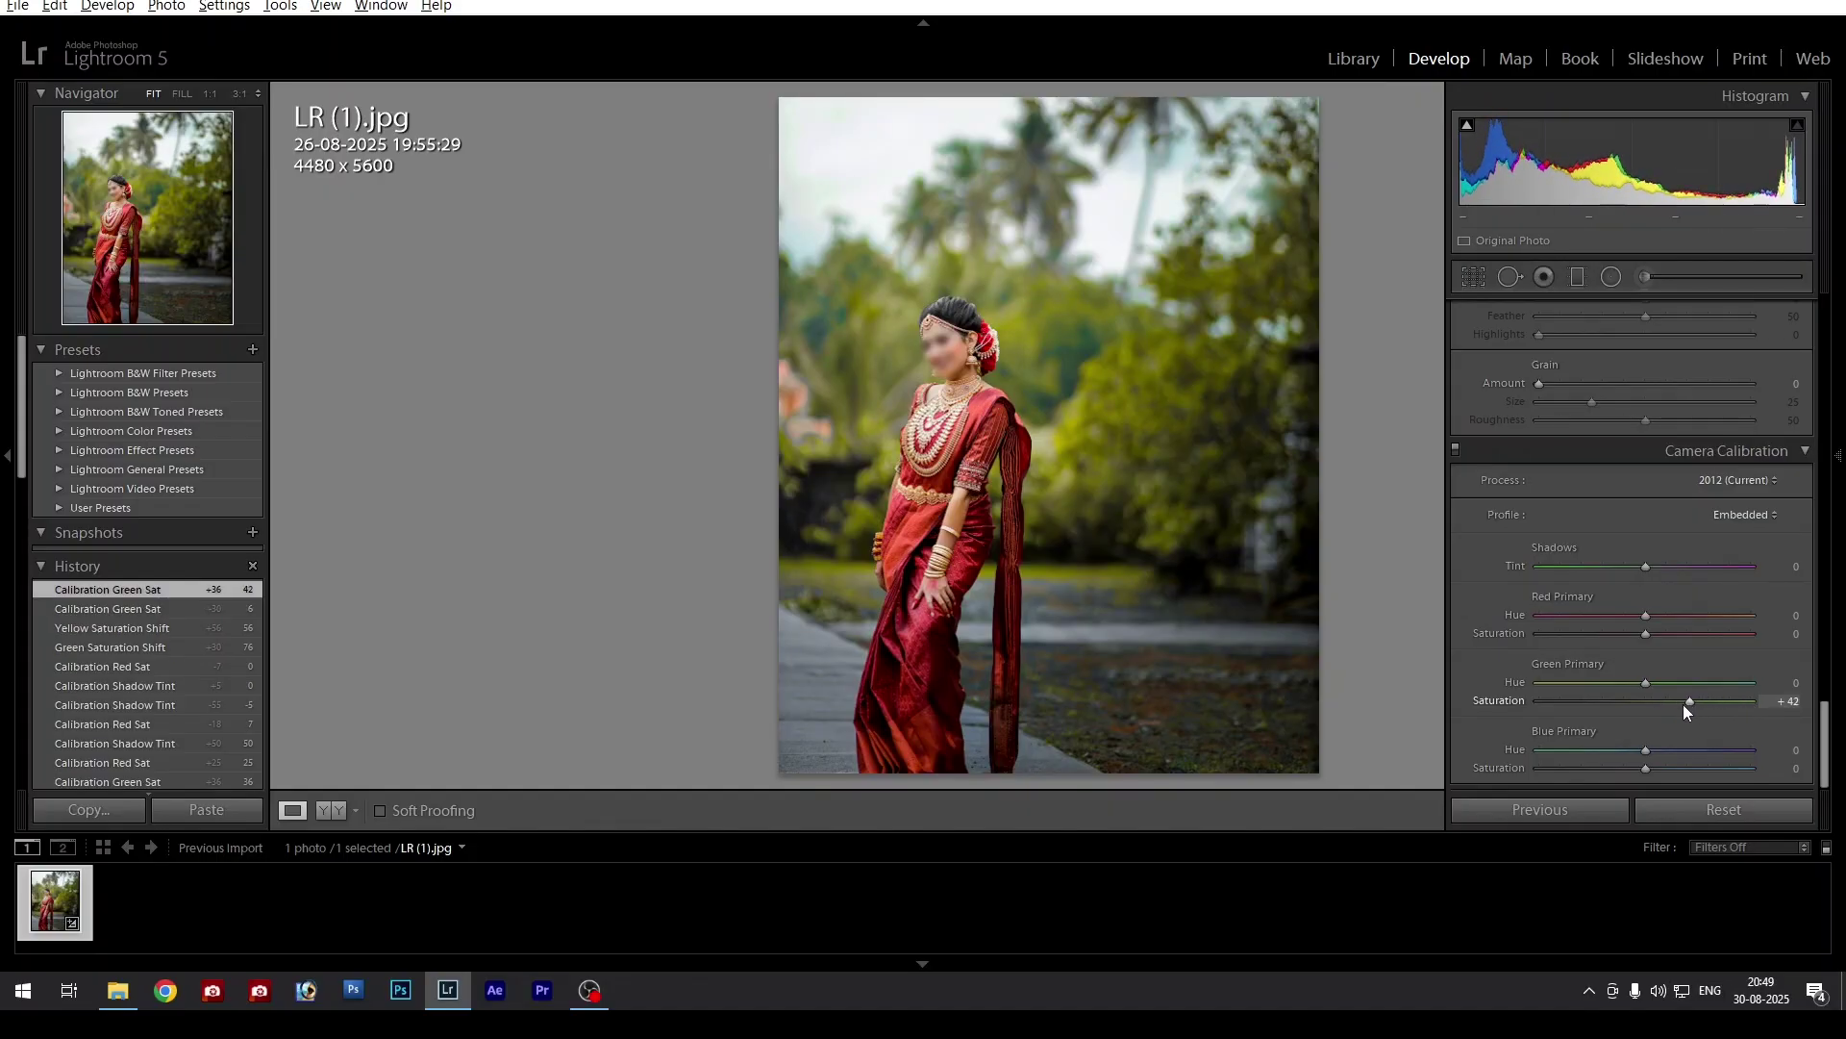
Shape the RGB point curve into a gentle S by adding two points, raising the highlights and lowering the shadows
drag(1825, 691, 1839, 364)
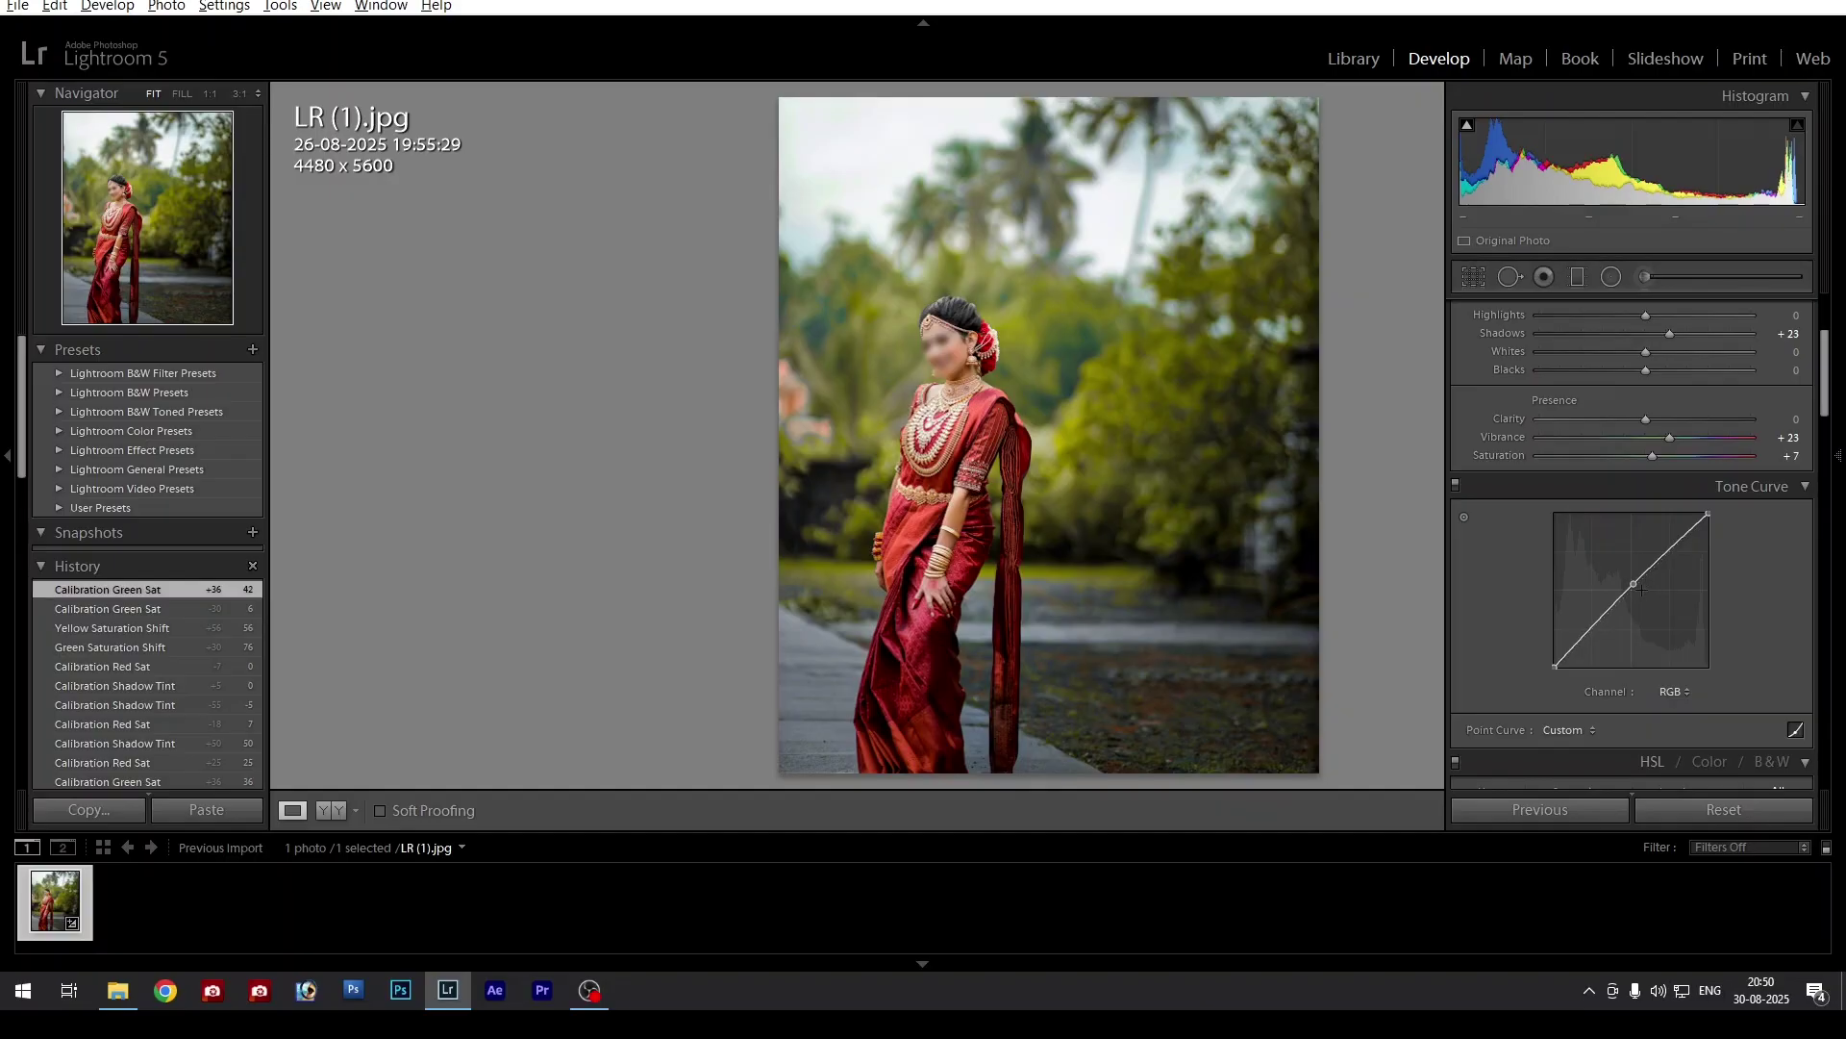
click(1669, 546)
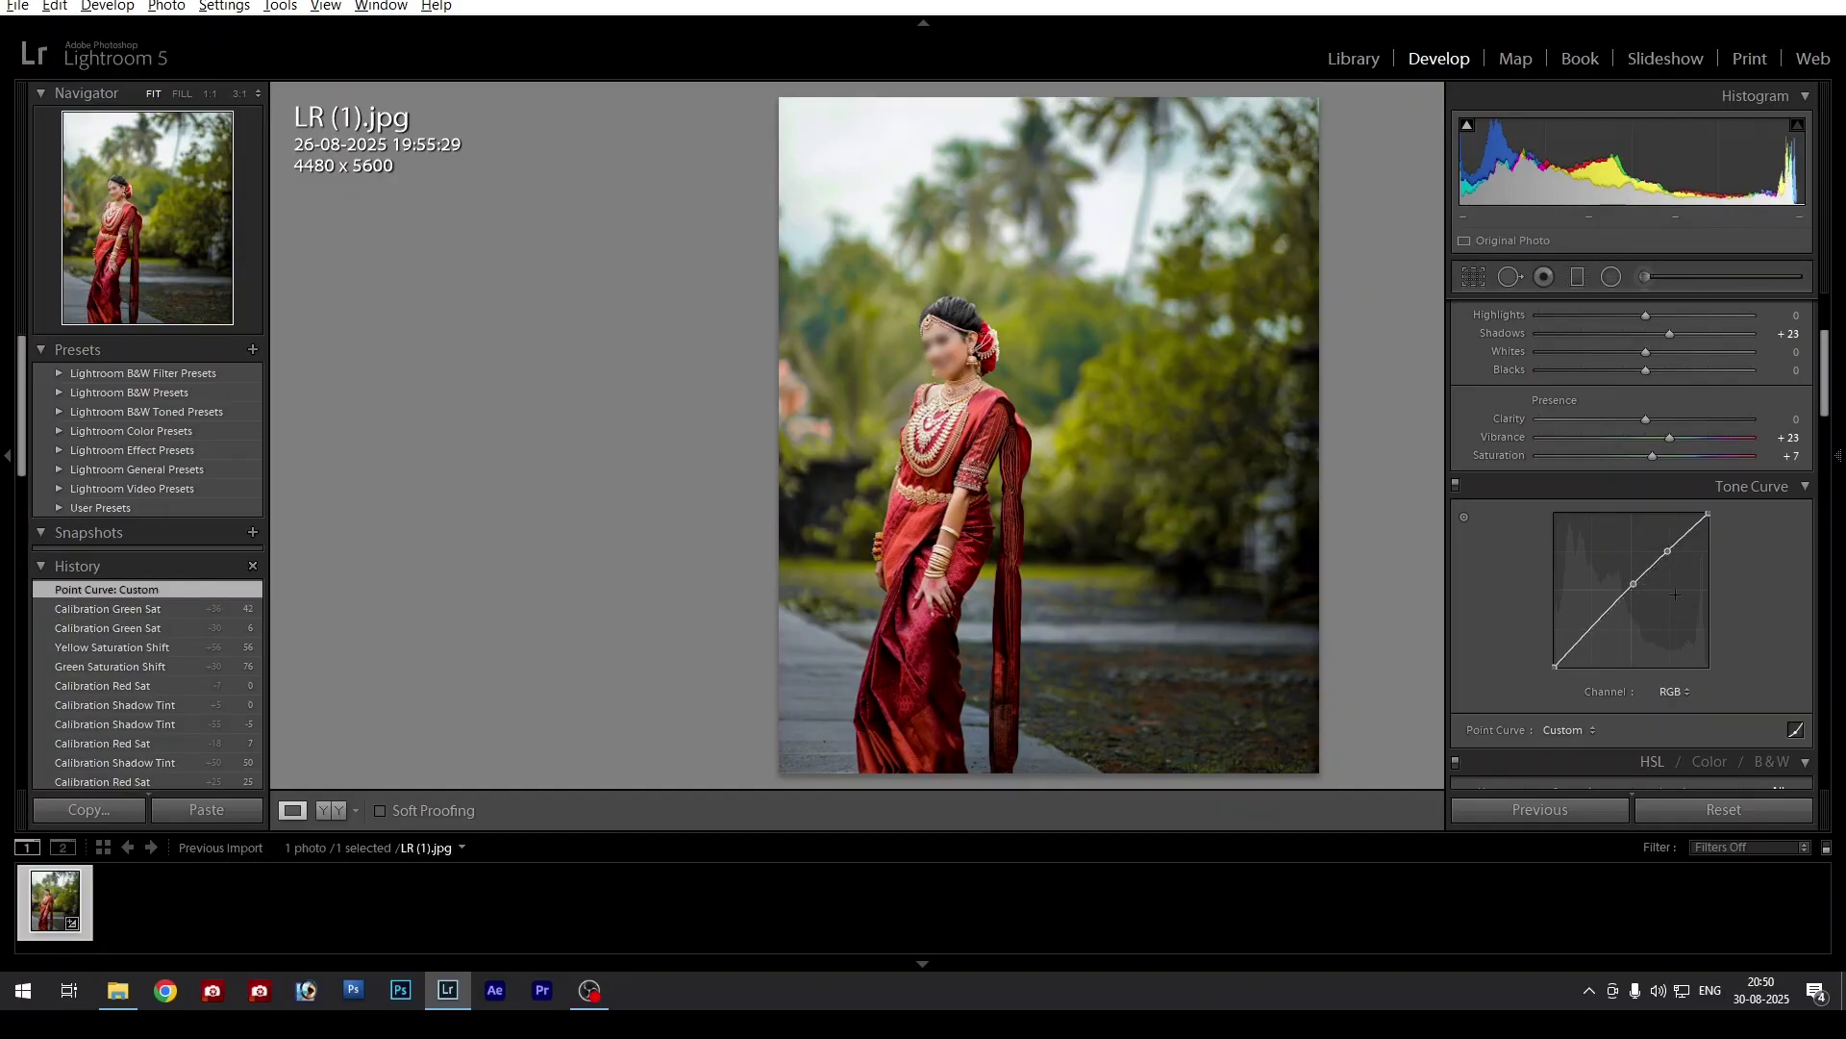
click(1592, 626)
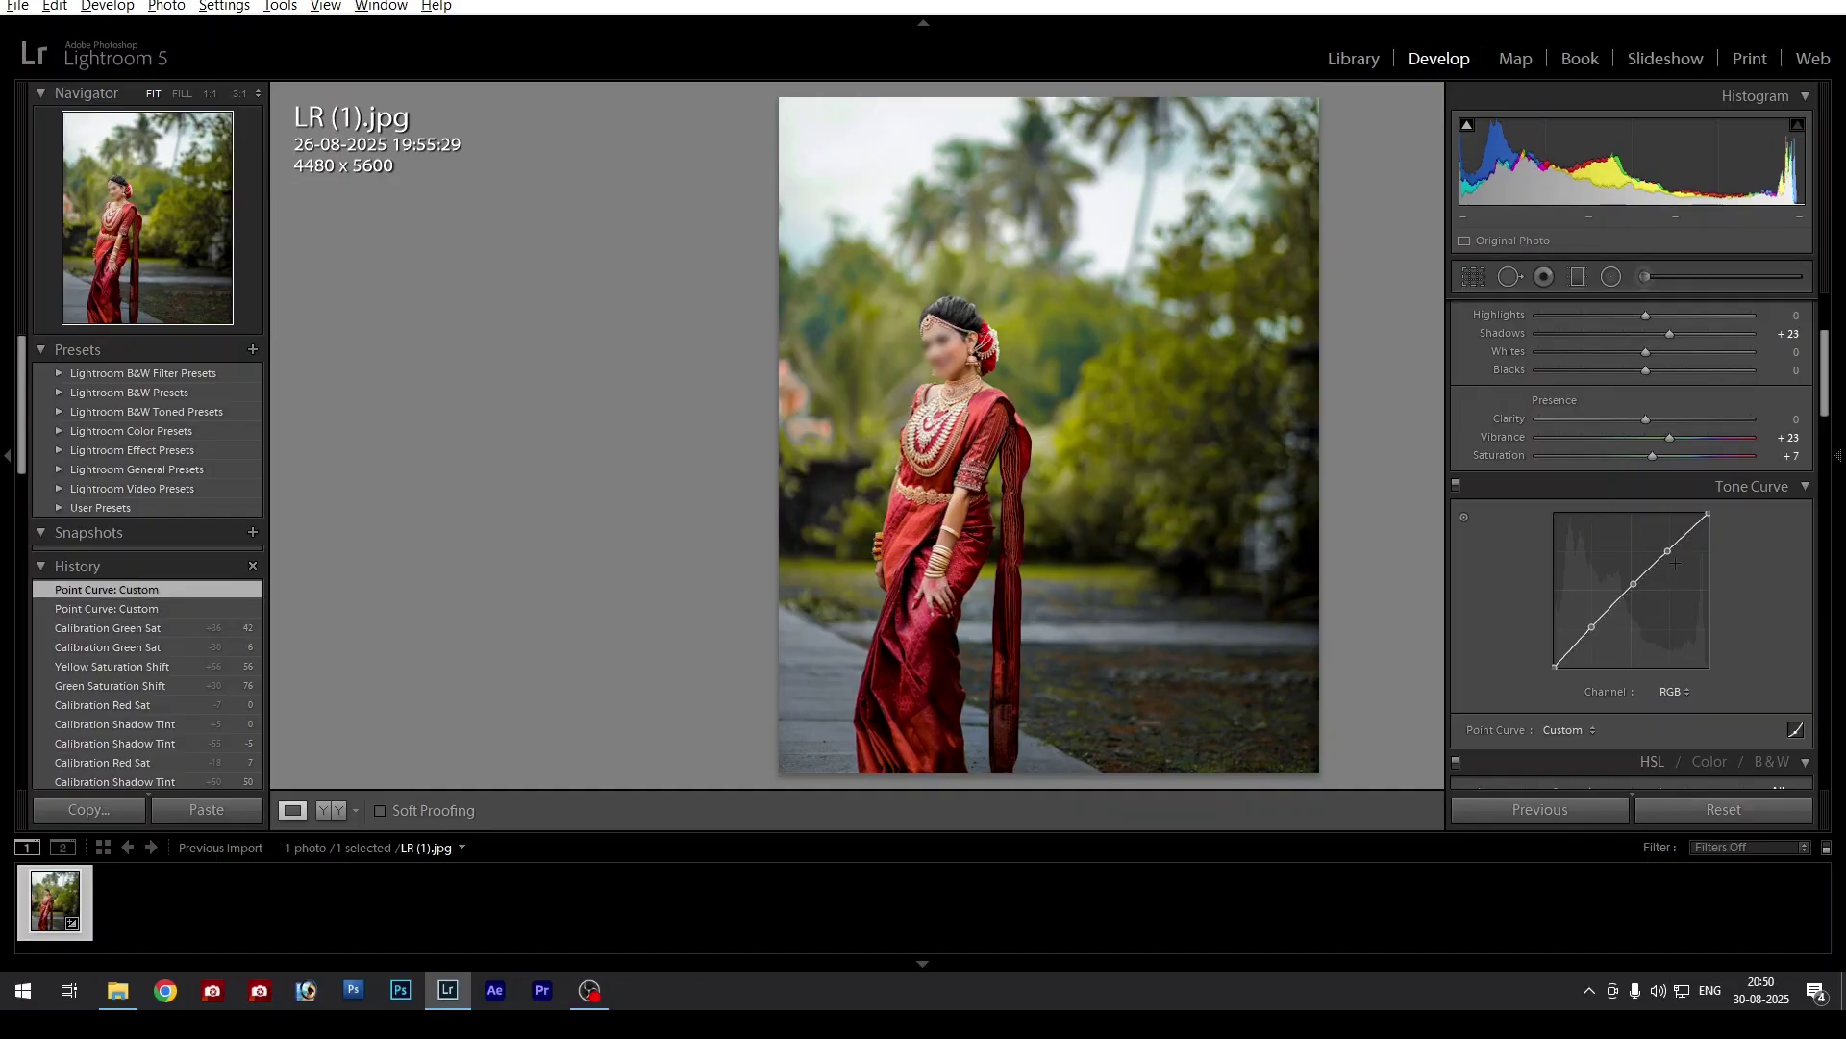
key(ctrl+z)
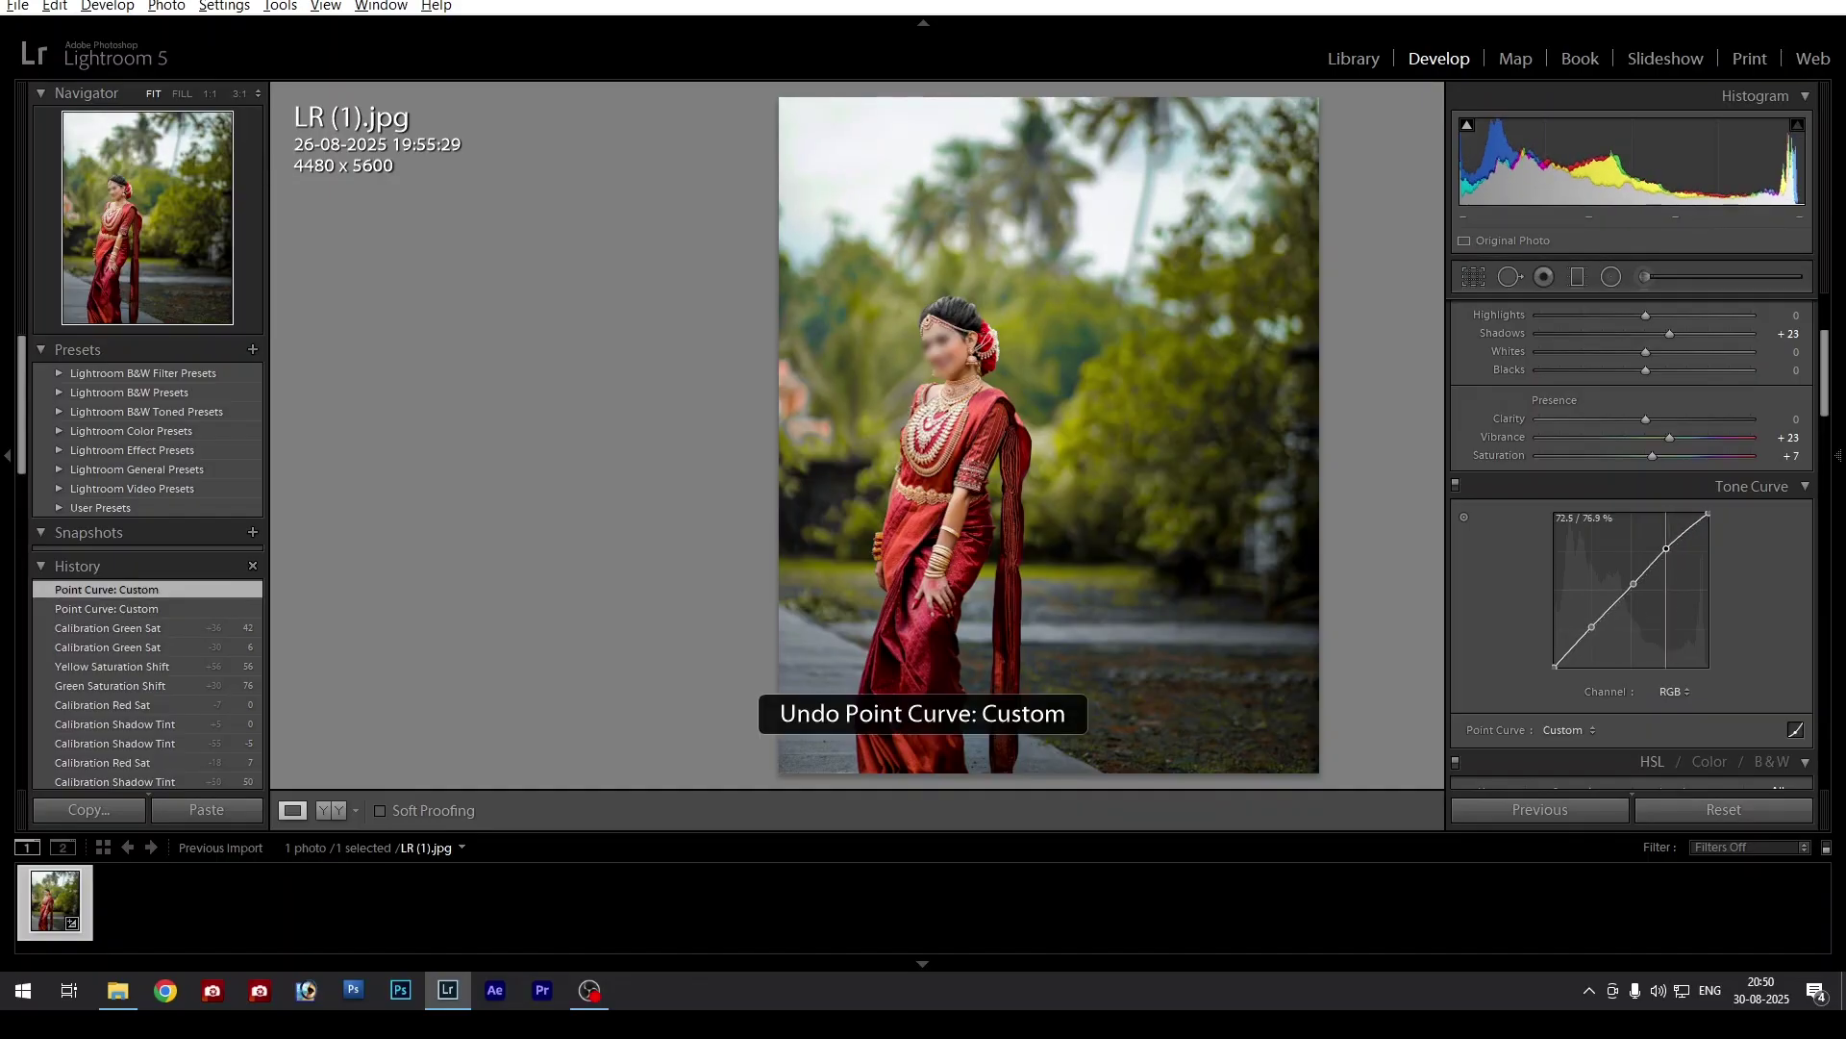
click(1666, 546)
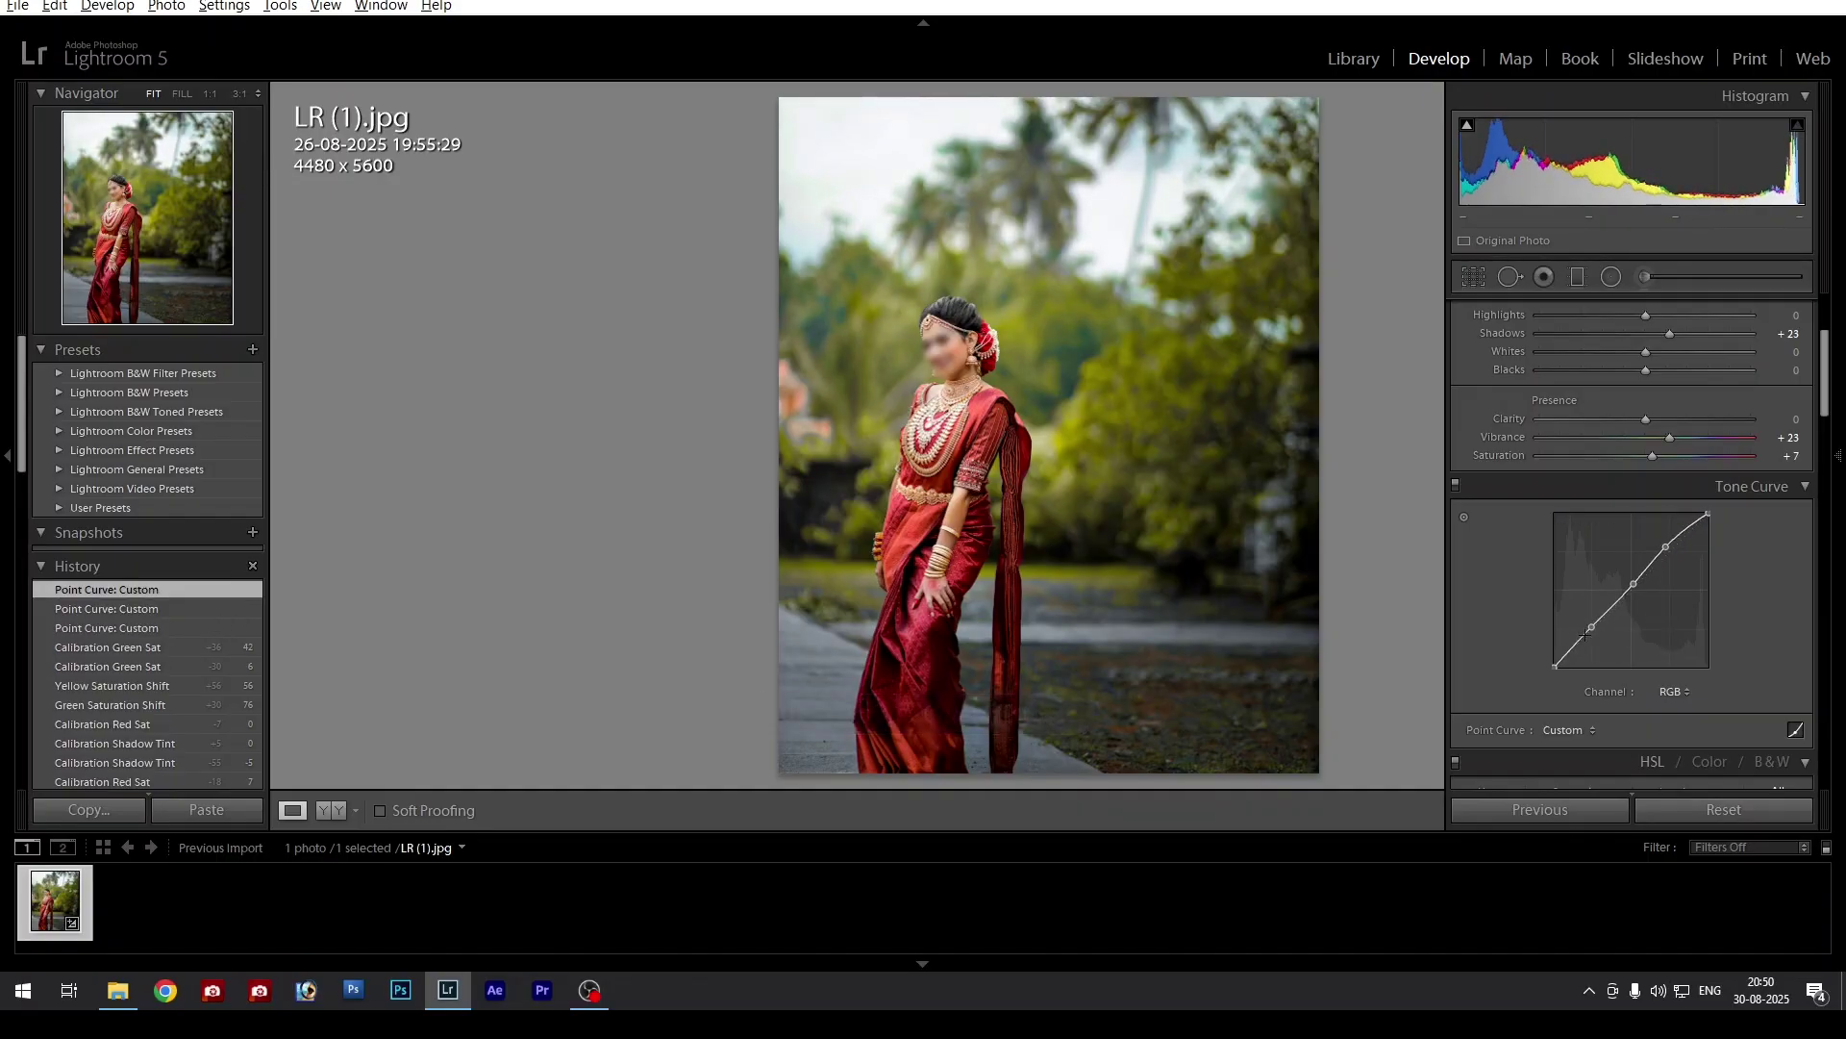
key(ctrl+z)
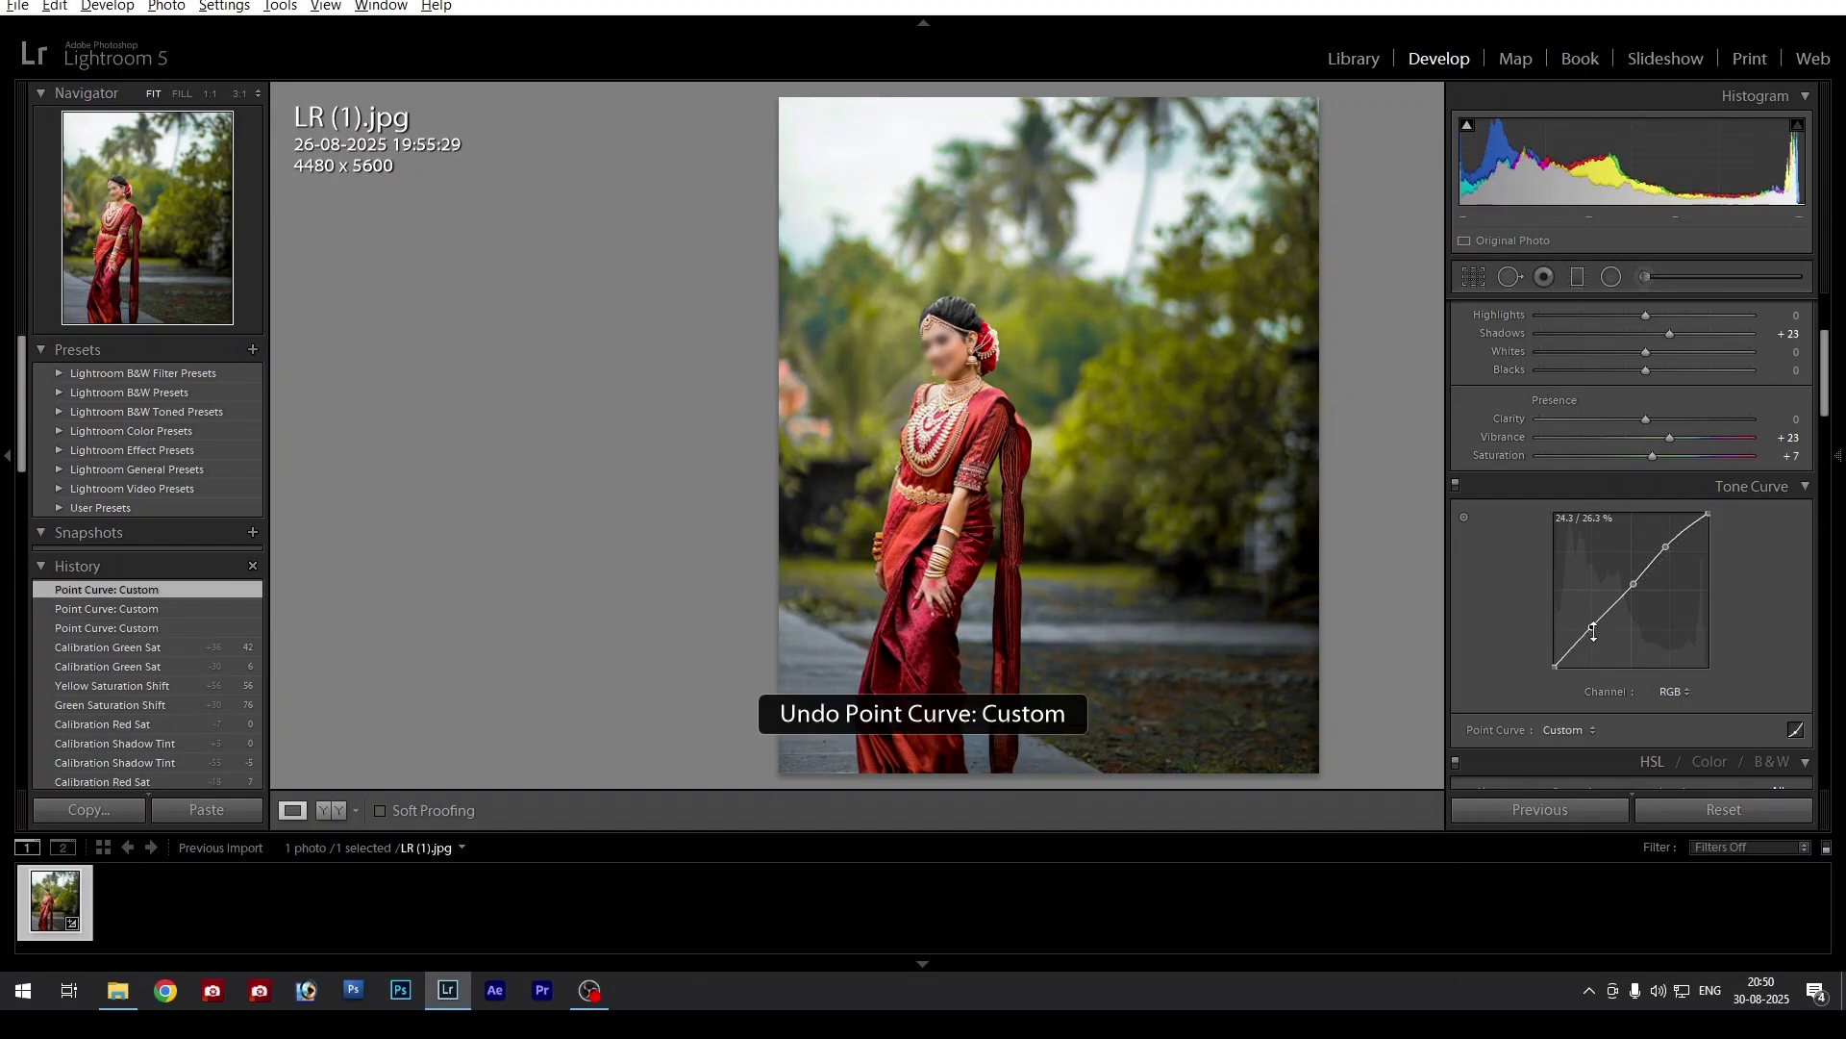
drag(1594, 632, 1596, 631)
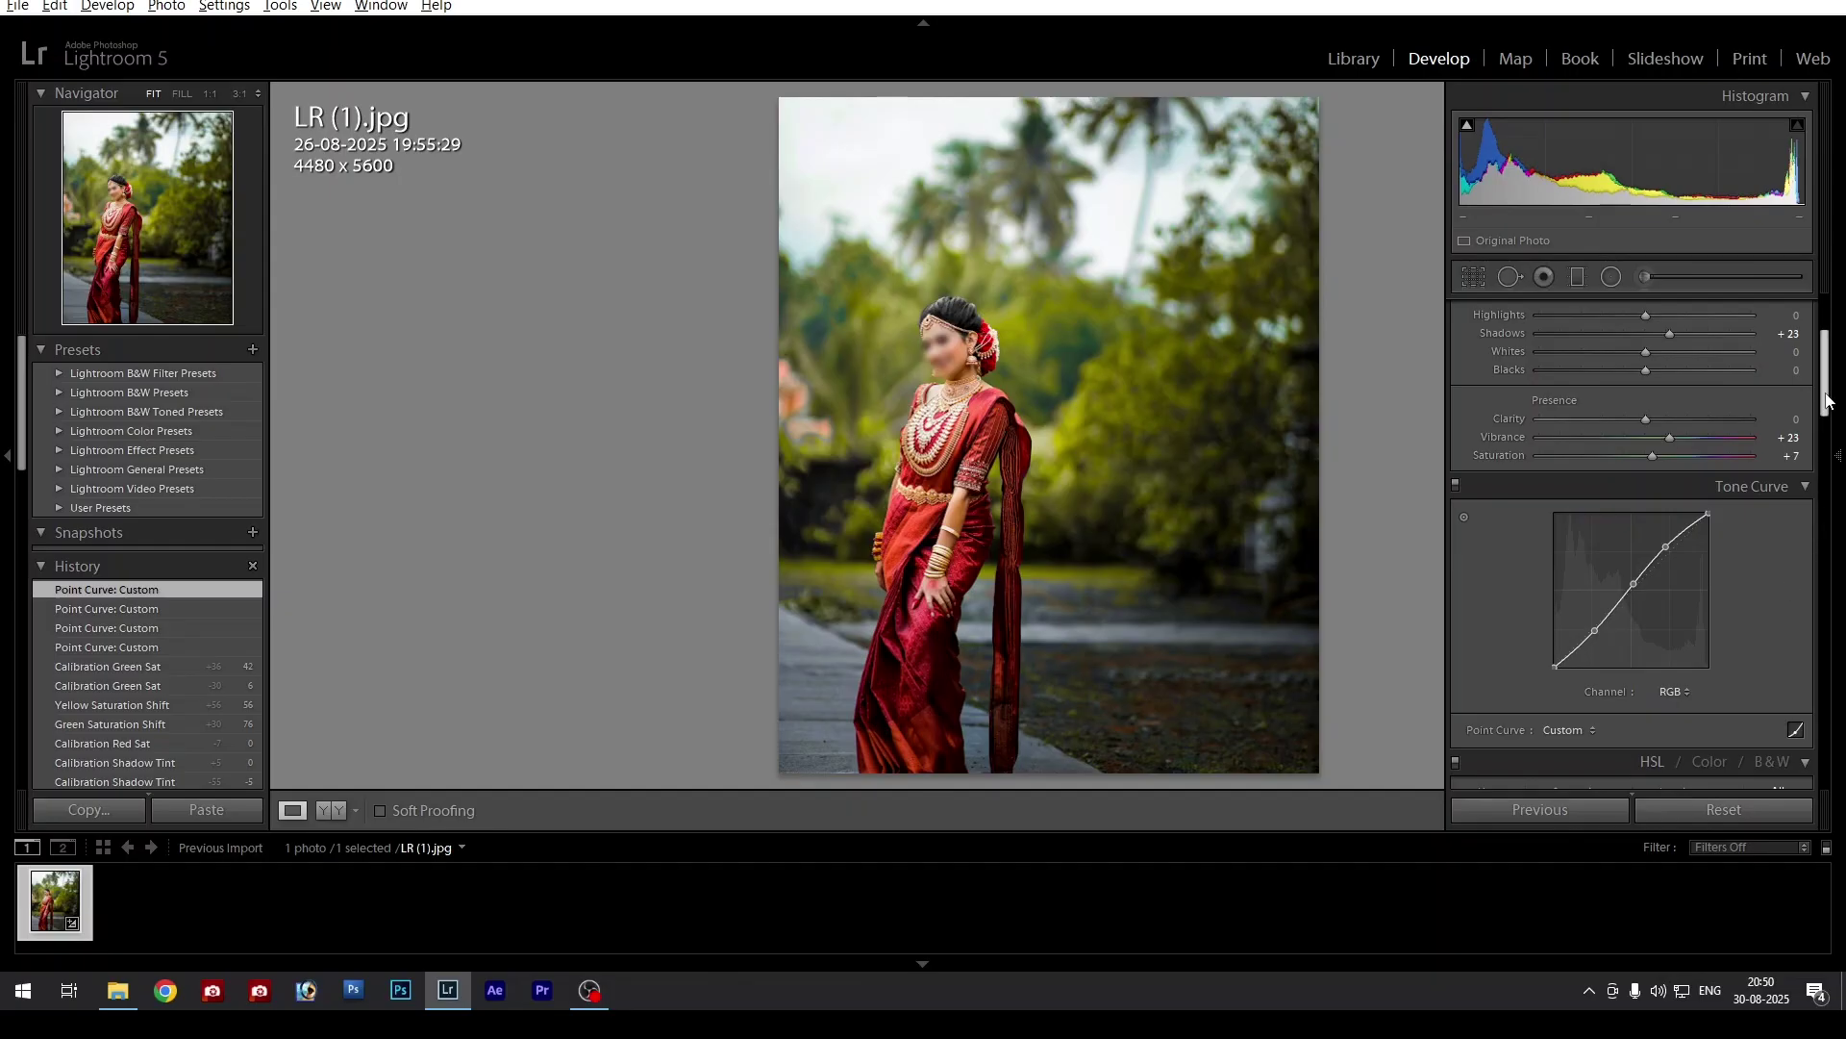
Set the Basic Vibrance to +26 and Saturation to +10
scroll(1828, 401, up, 3)
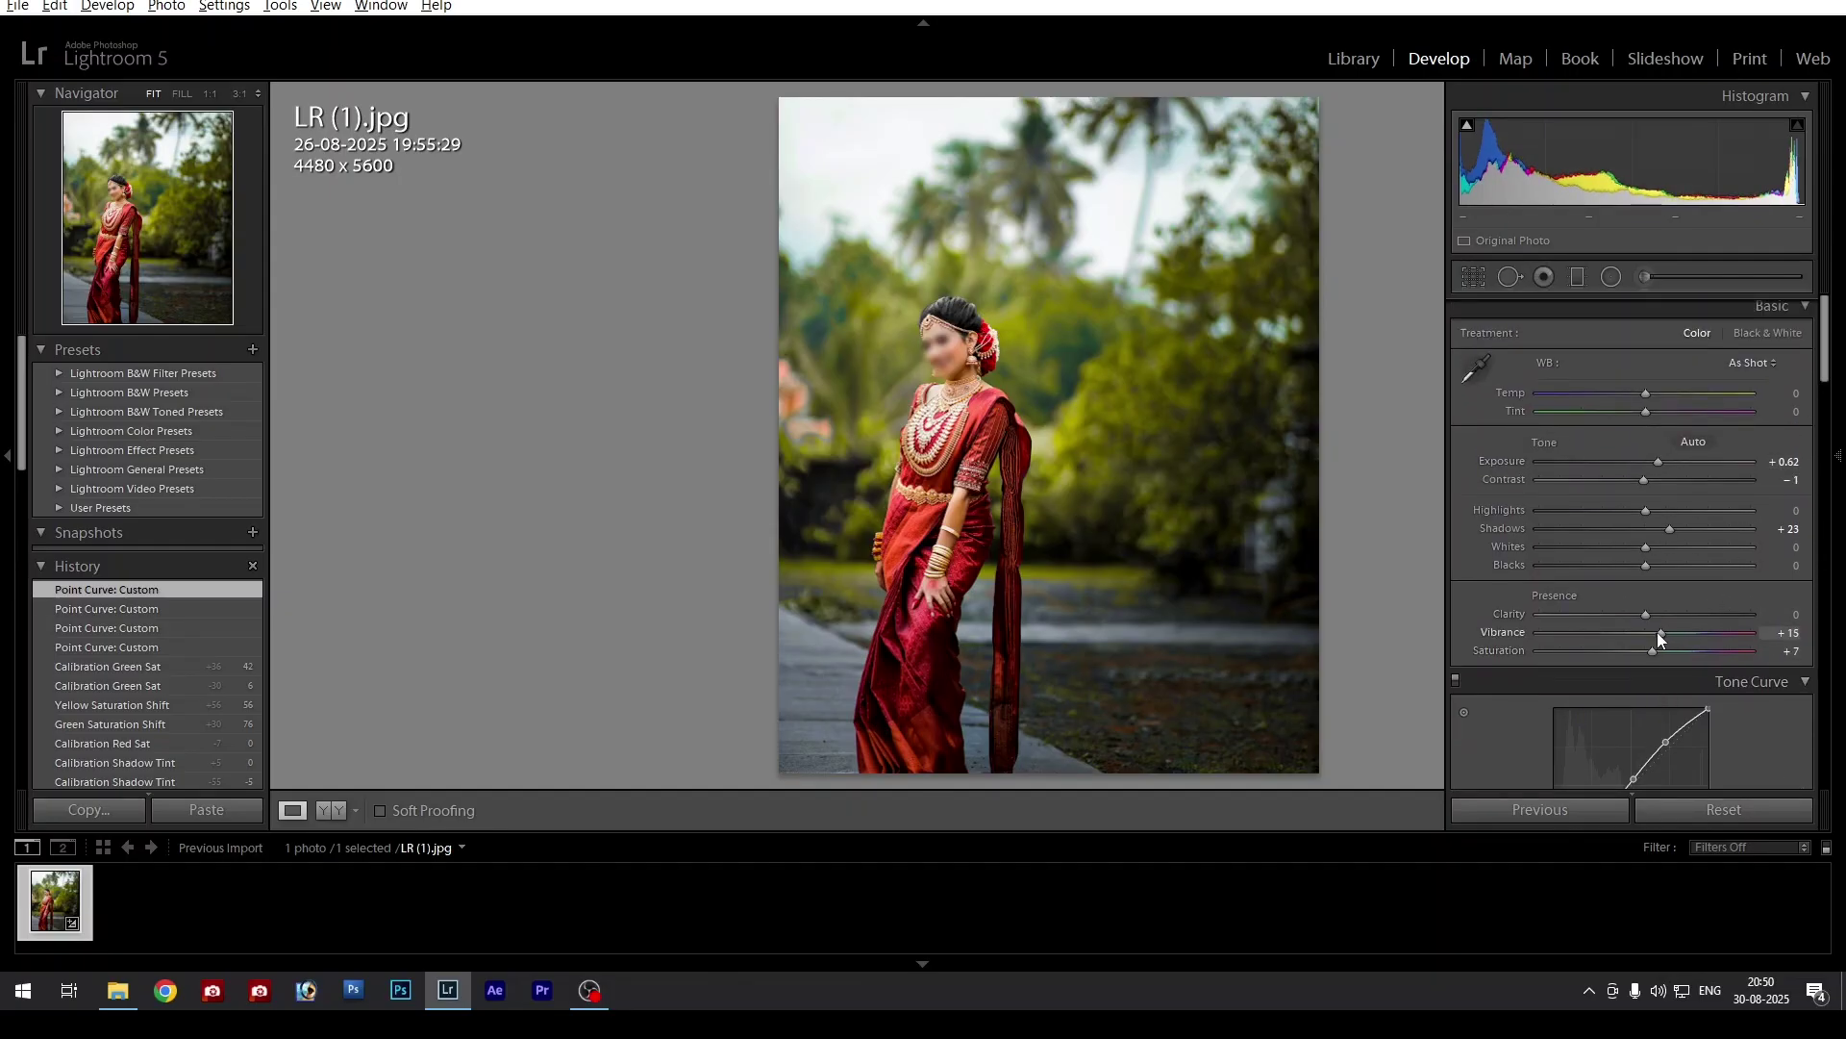
mouse_move(1668, 634)
mouse_down()
mouse_move(1624, 650)
mouse_move(1655, 655)
mouse_up()
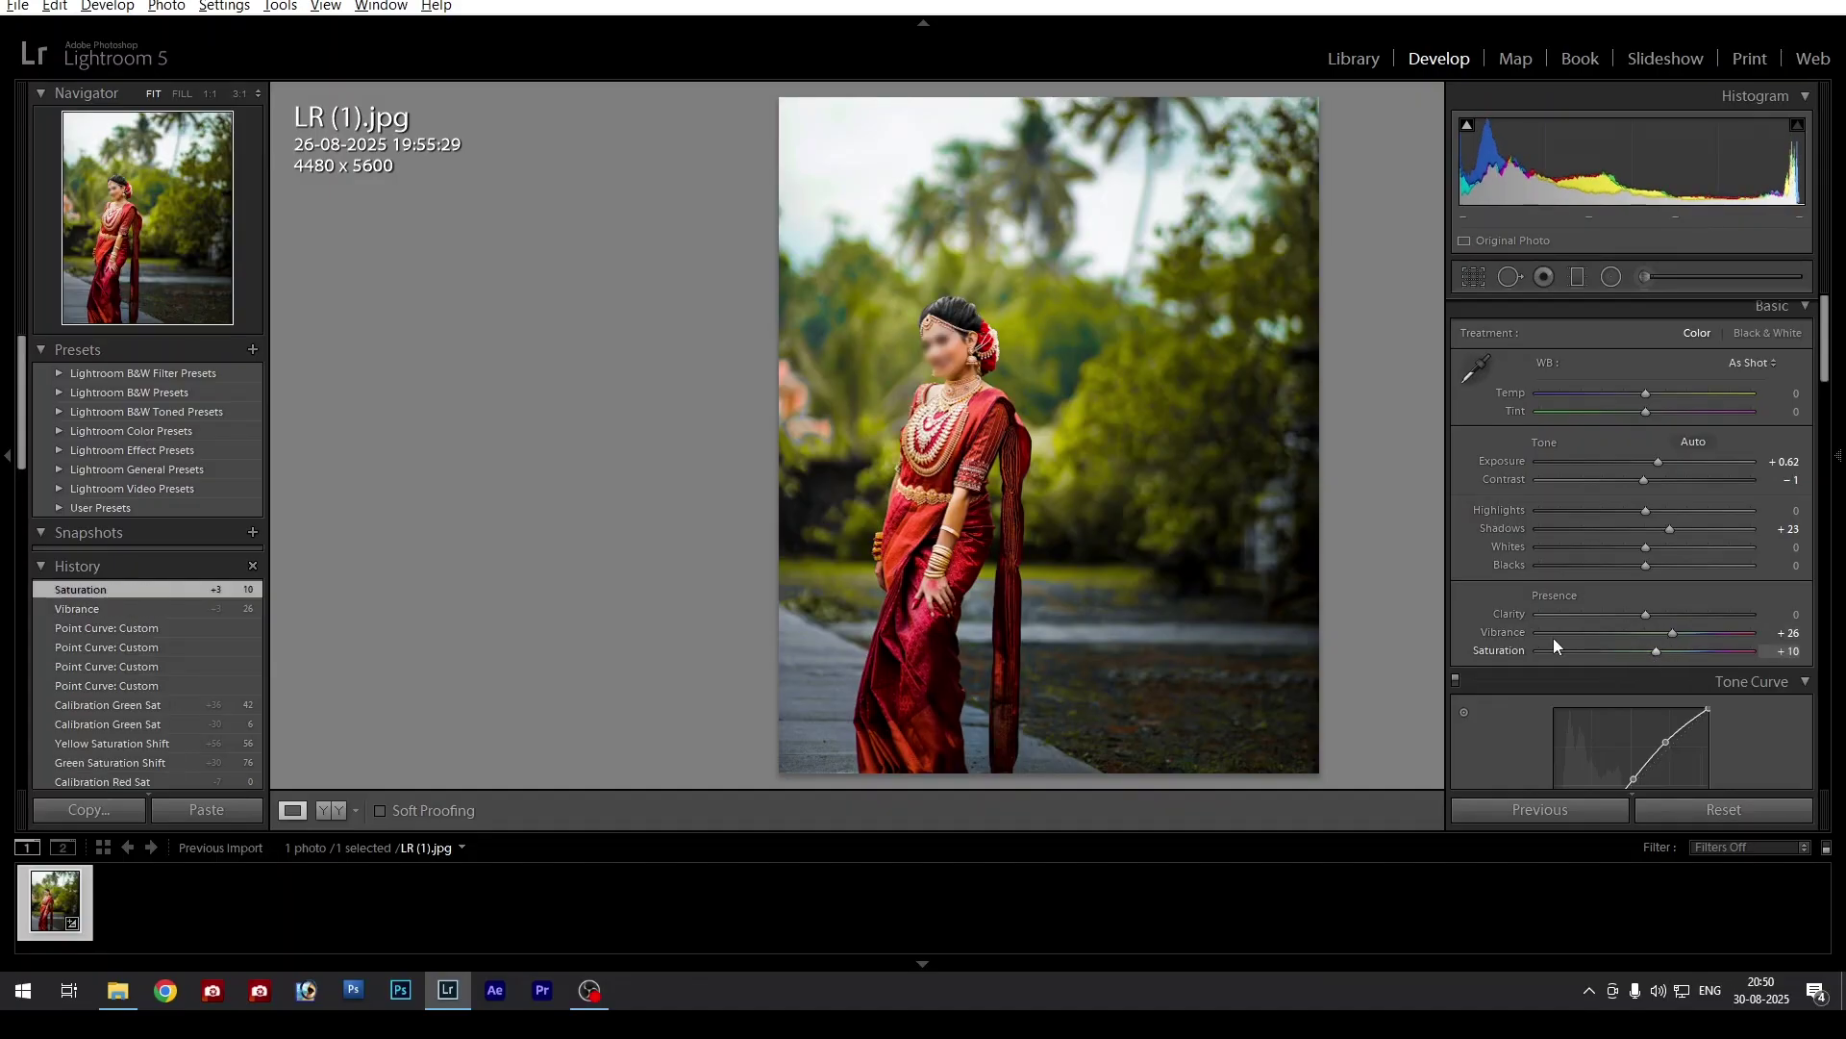
Examine the bride's face and jewellery up close, and review the whole photo in full screen
click(981, 556)
drag(822, 339, 850, 627)
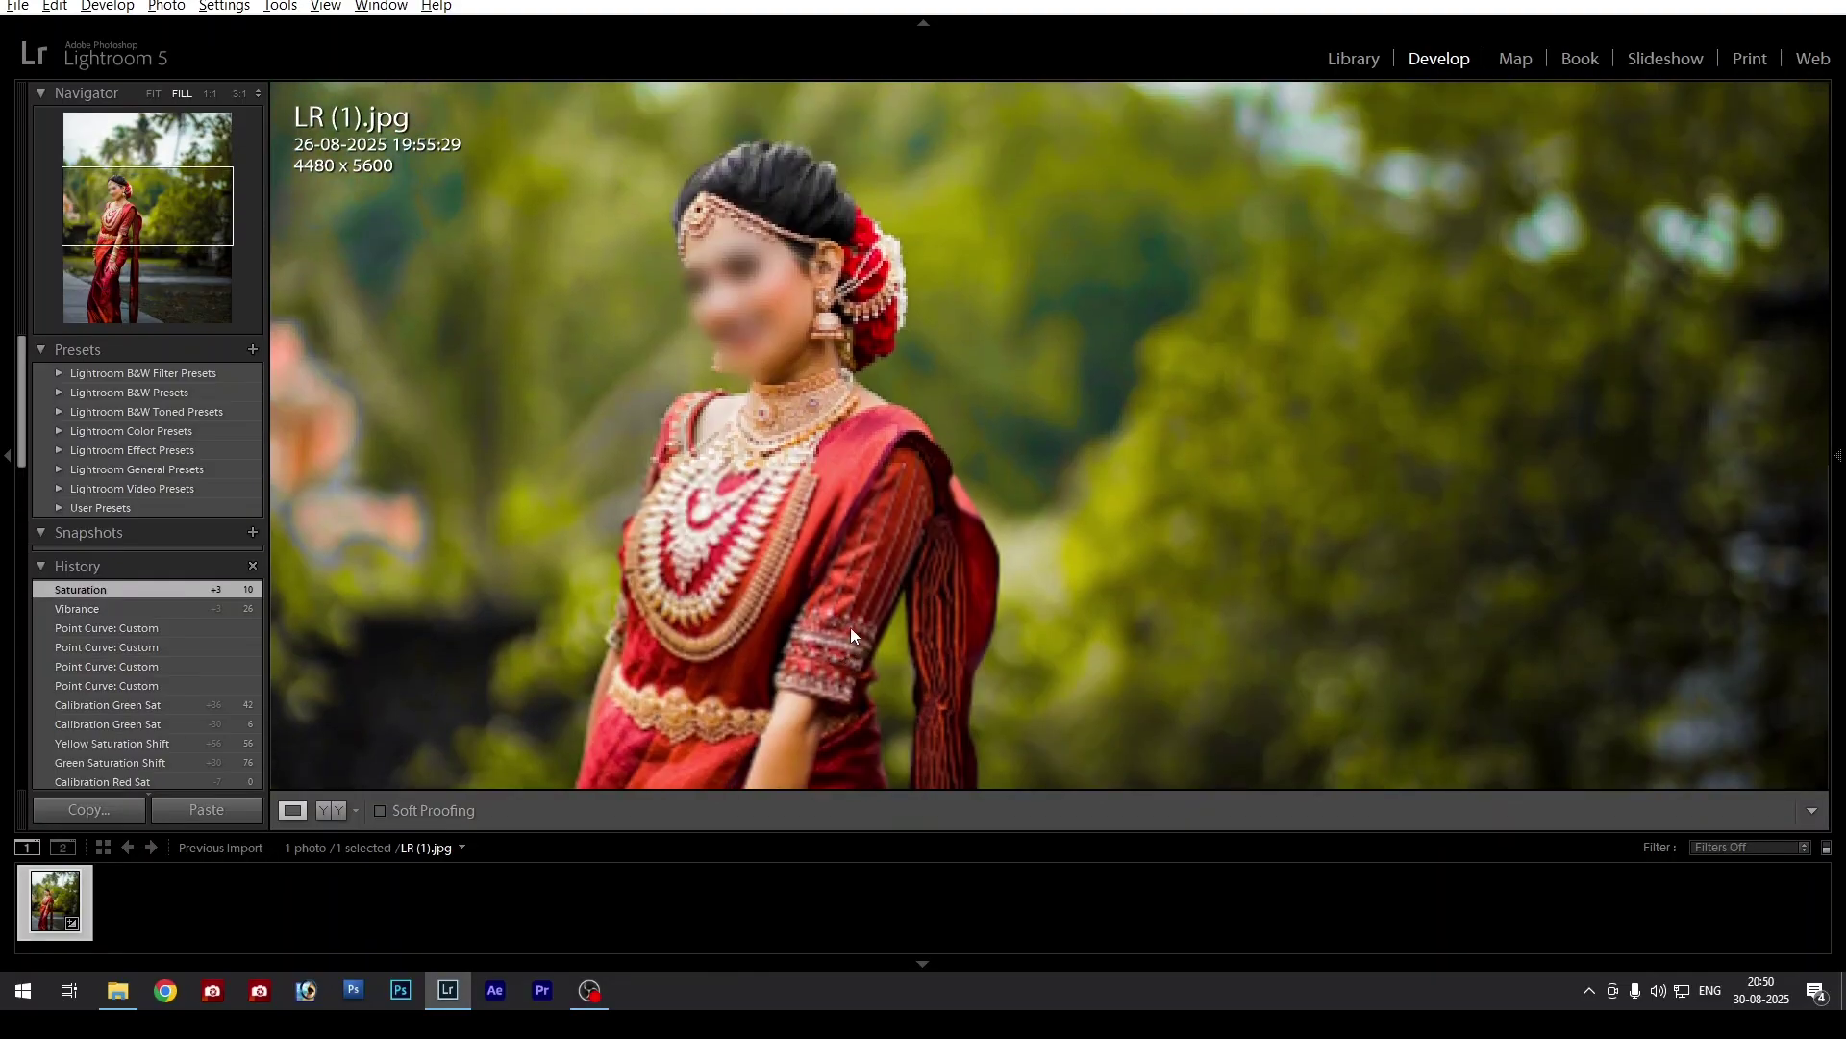
drag(971, 461, 976, 374)
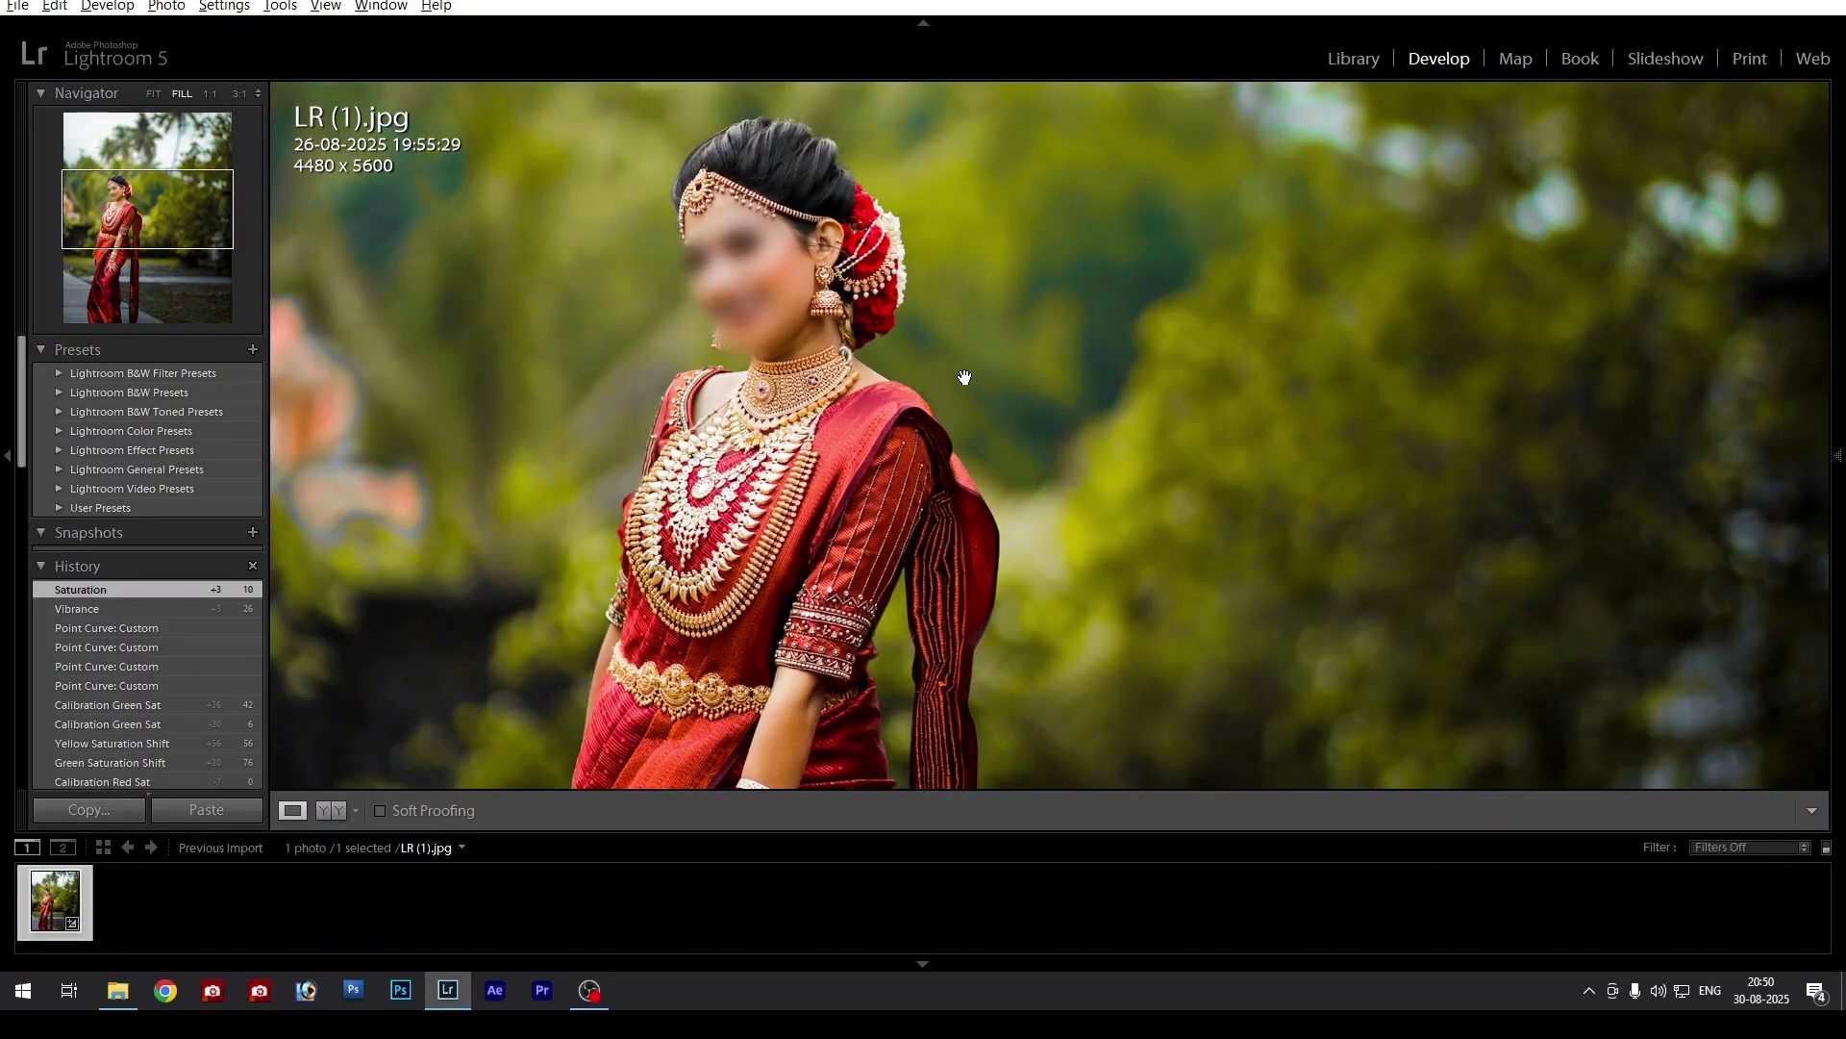
key(f)
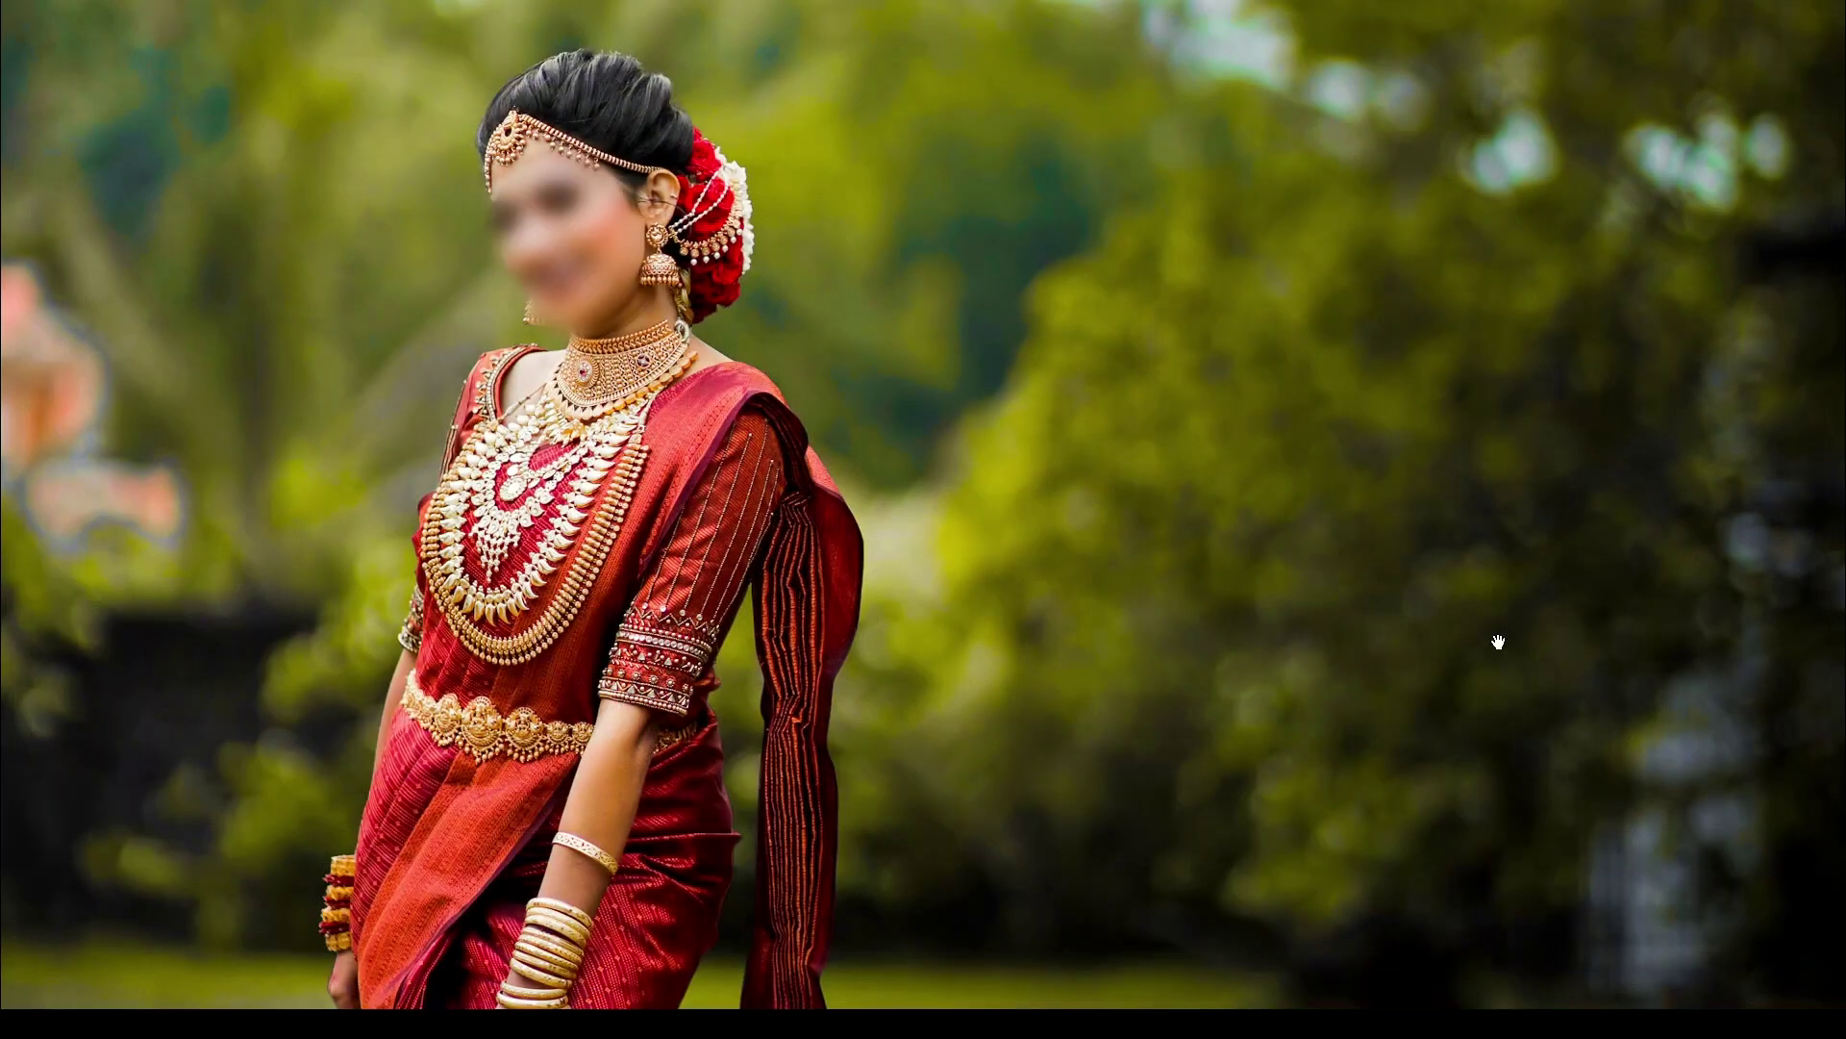
click(1063, 473)
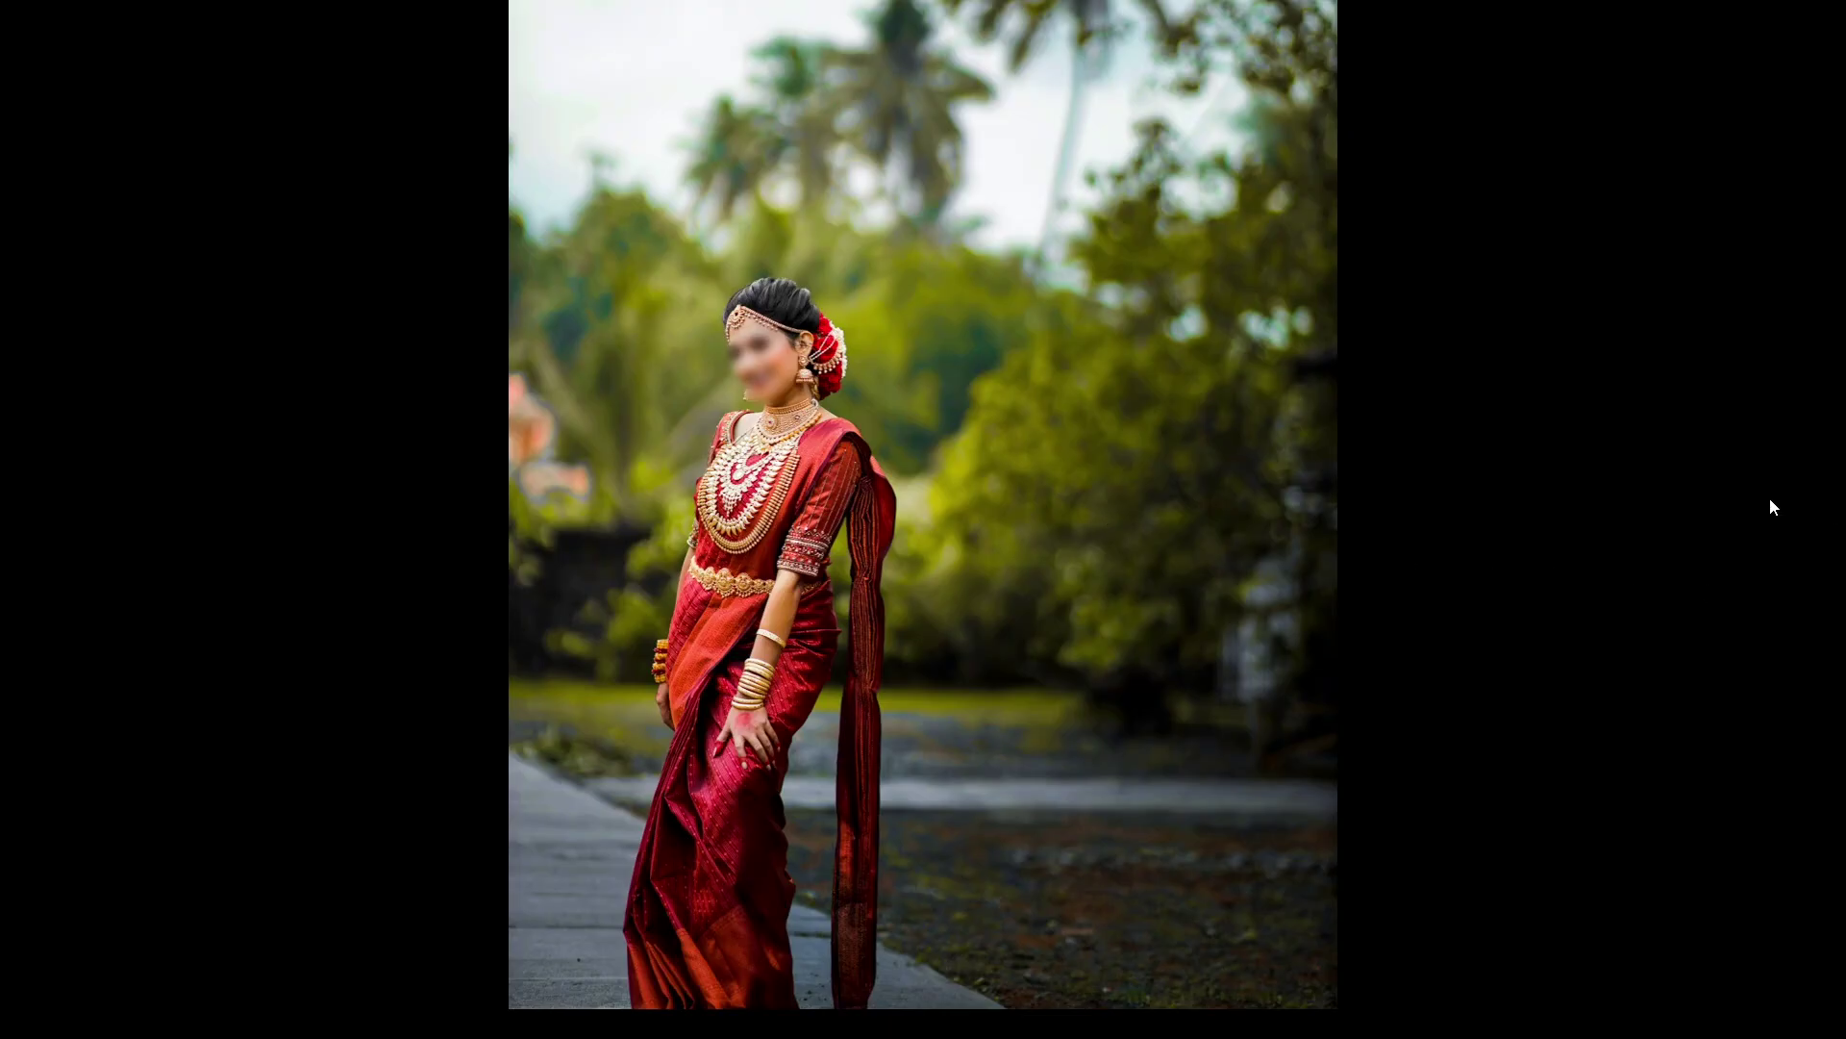
key(Escape)
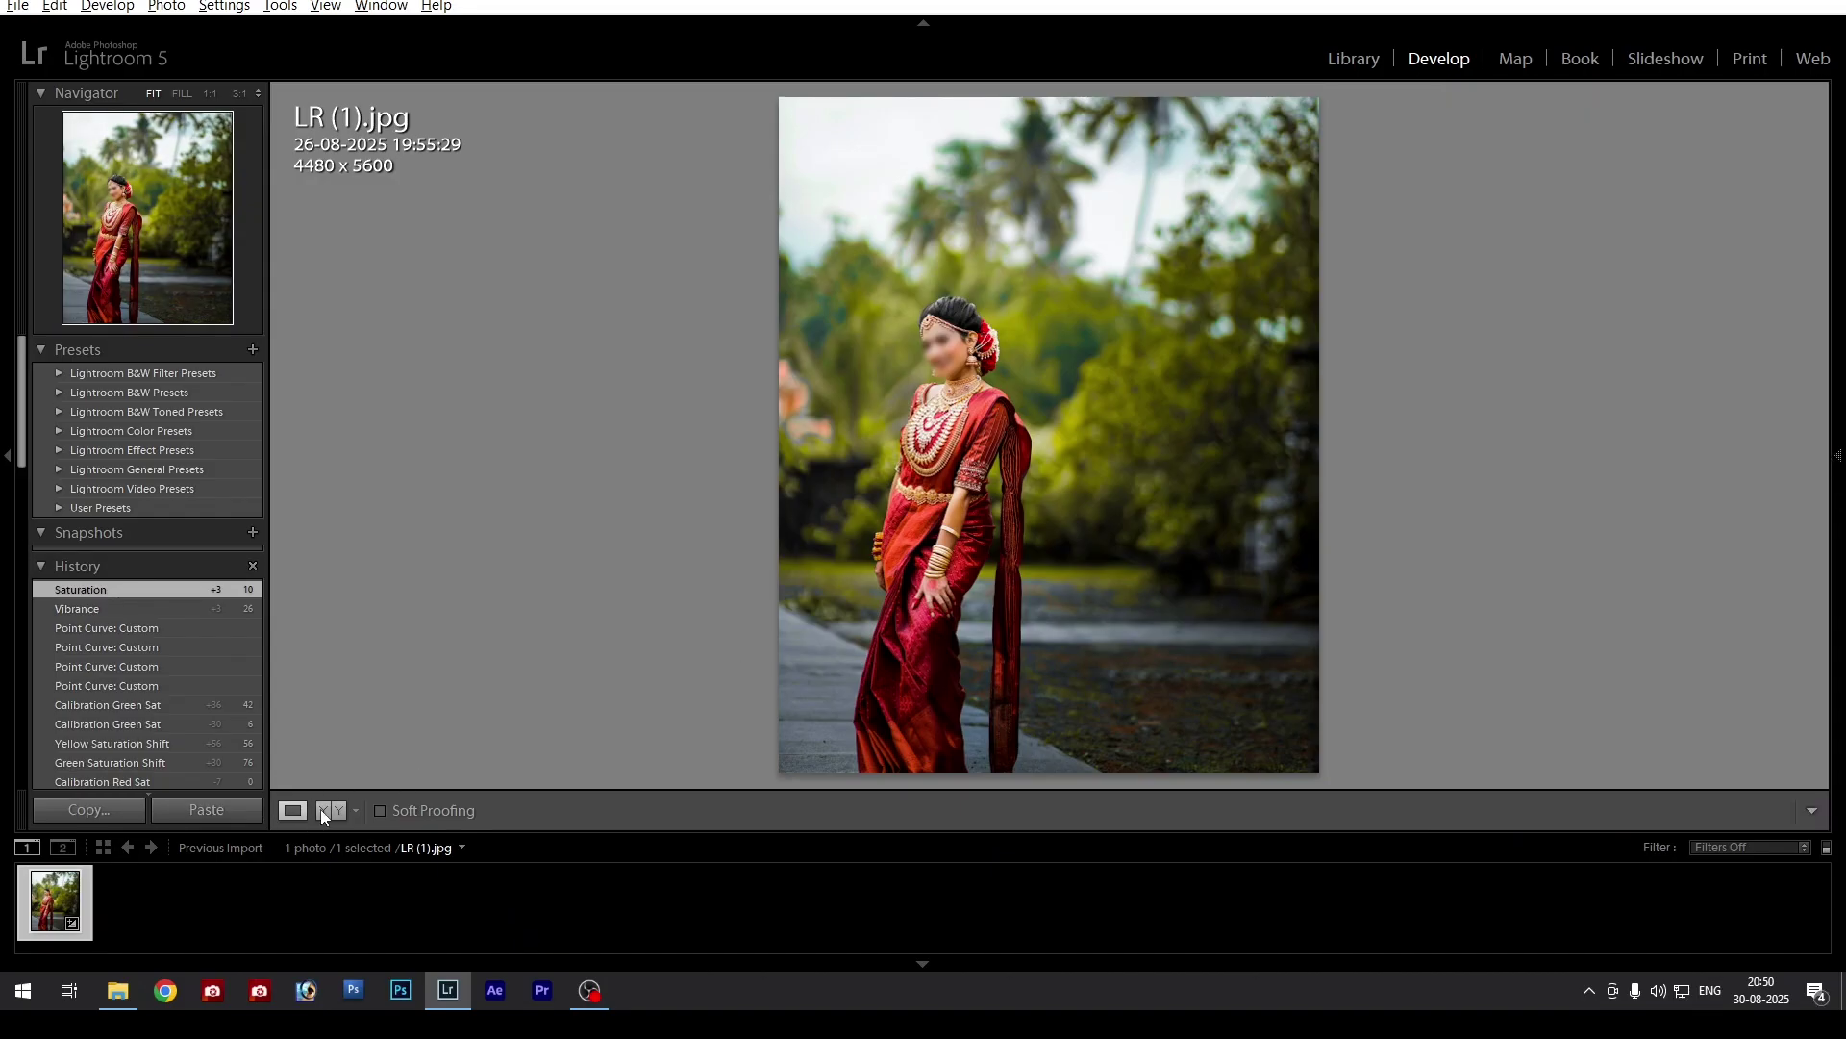
Compare the photo before and after editing side by side, checking the sari's edge up close and the Camera Calibration settings
click(323, 810)
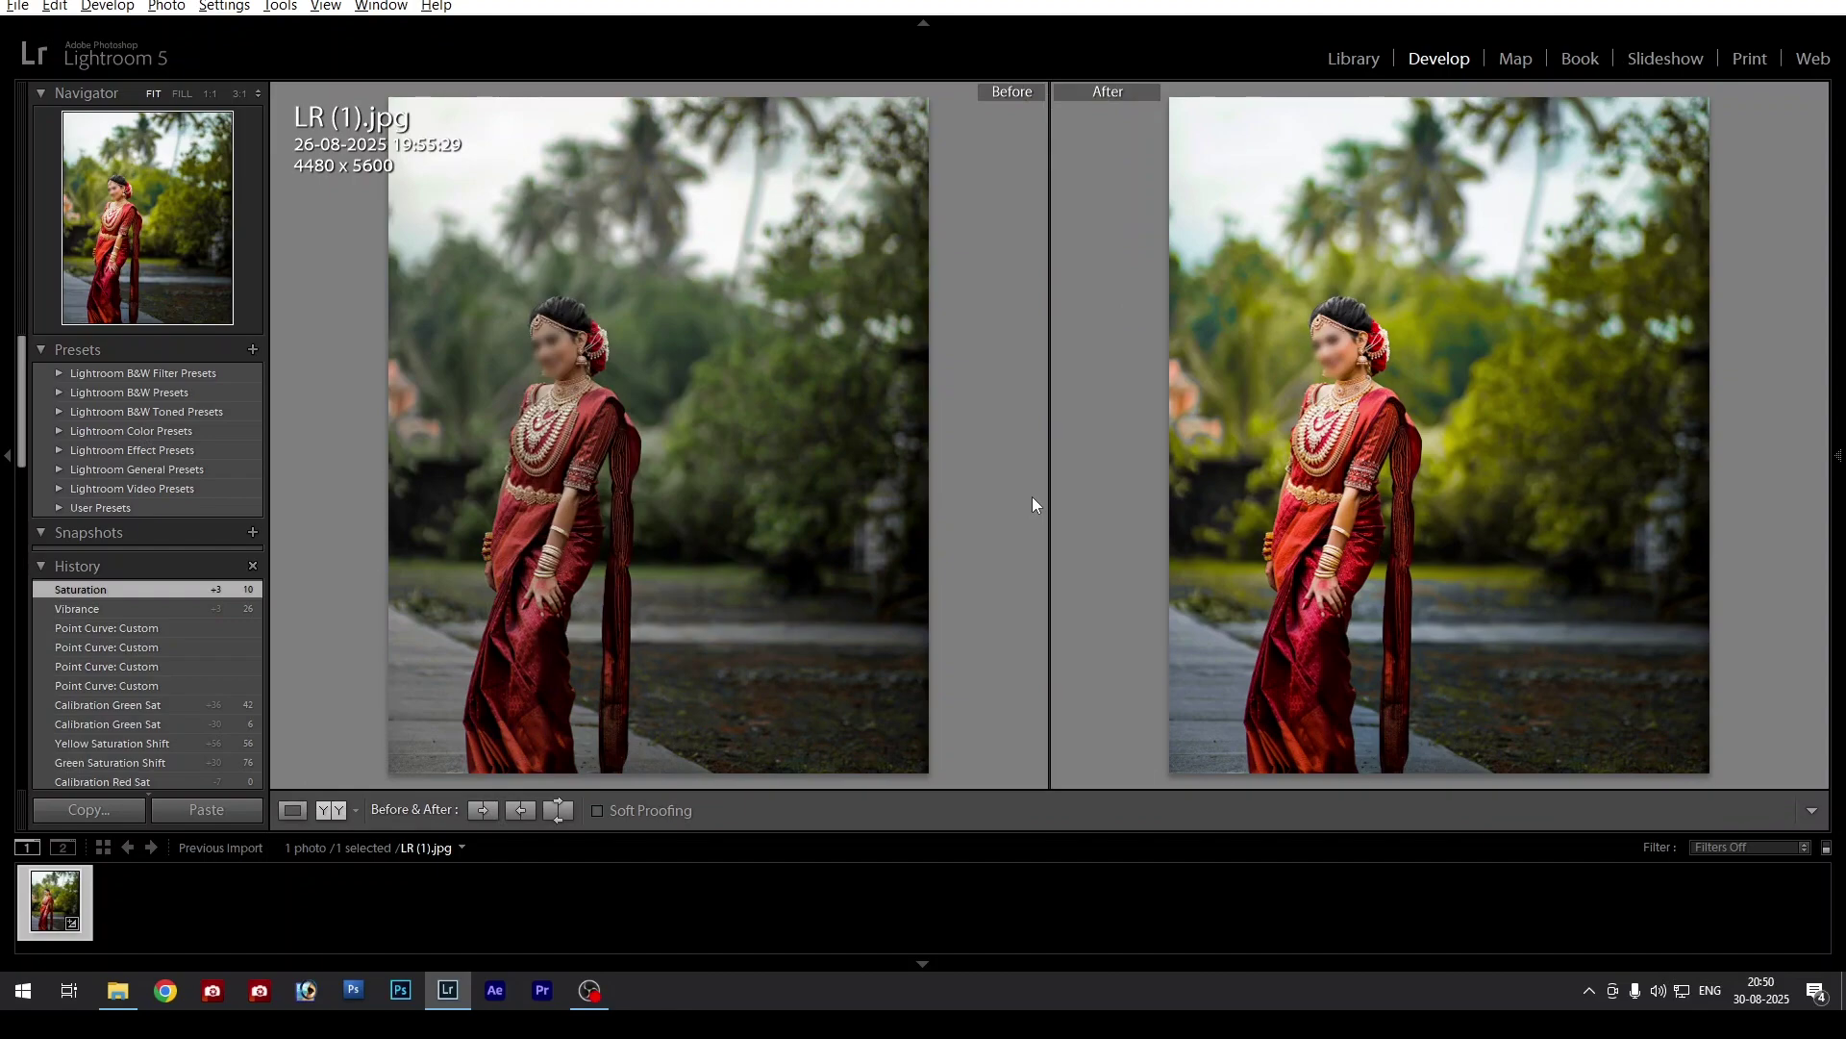
click(1840, 463)
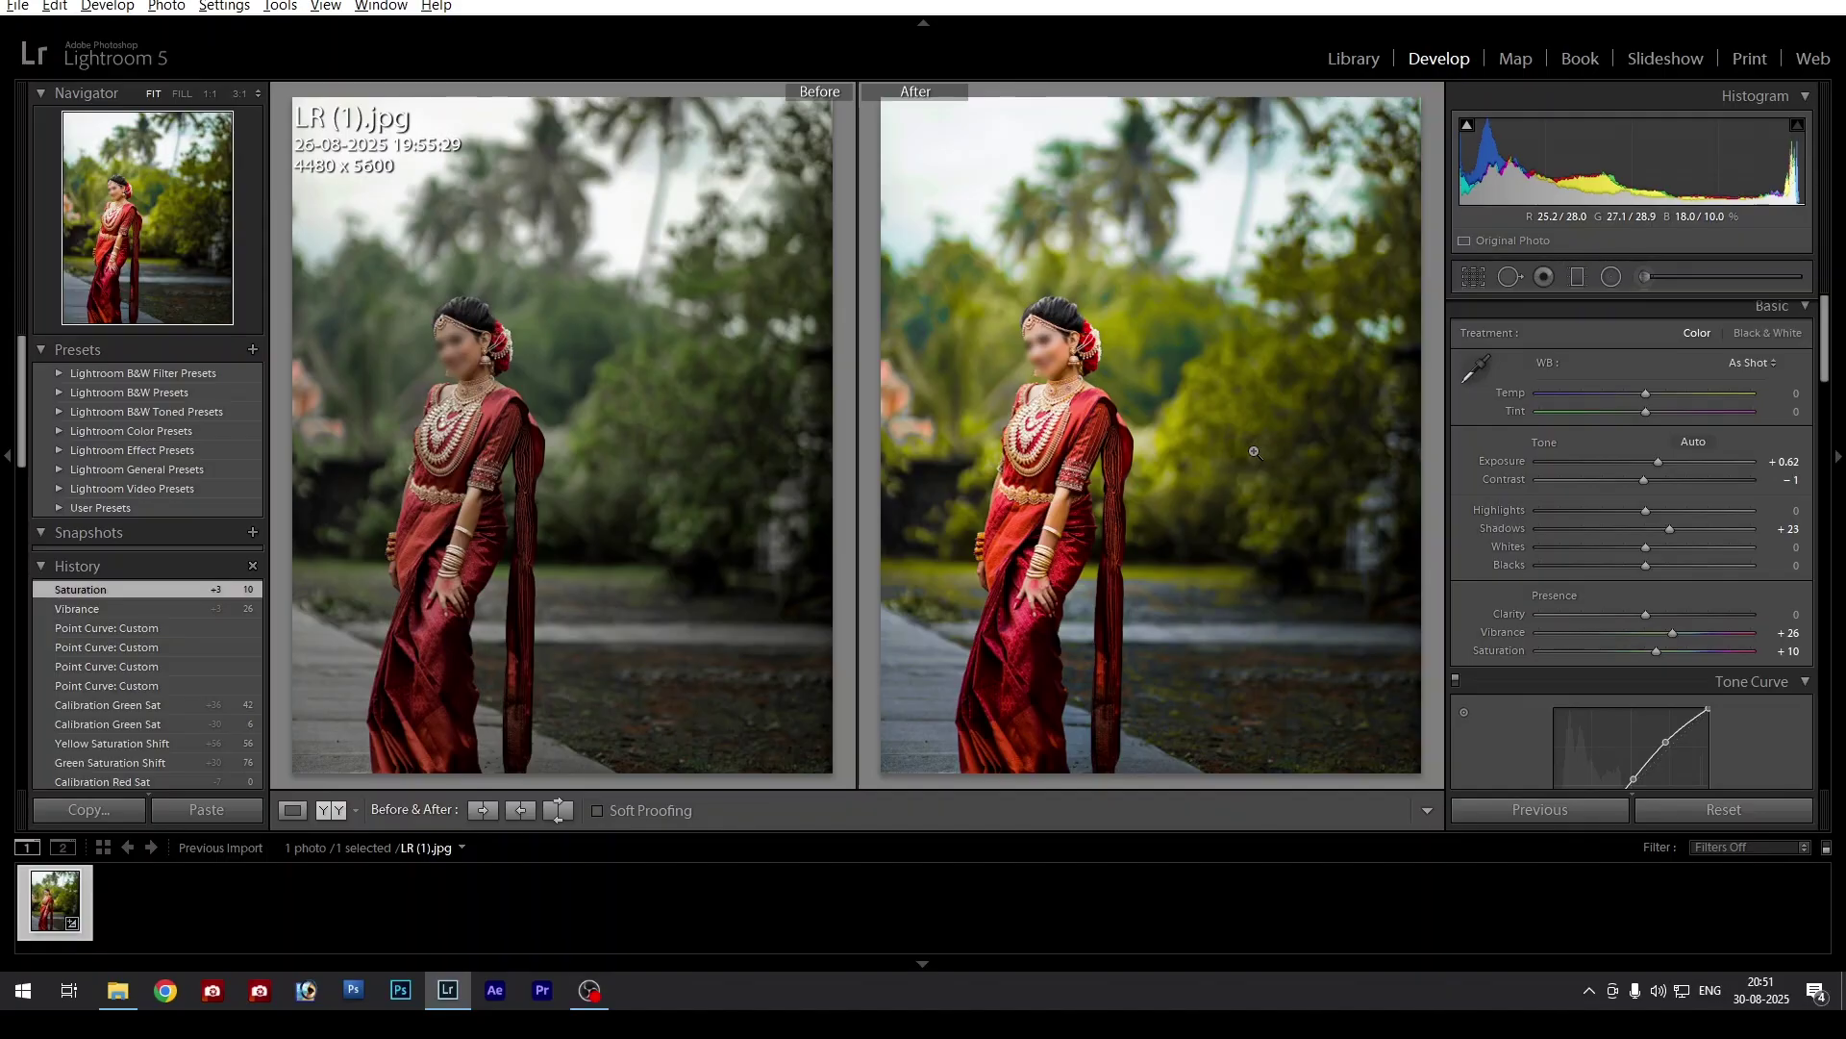
click(1146, 485)
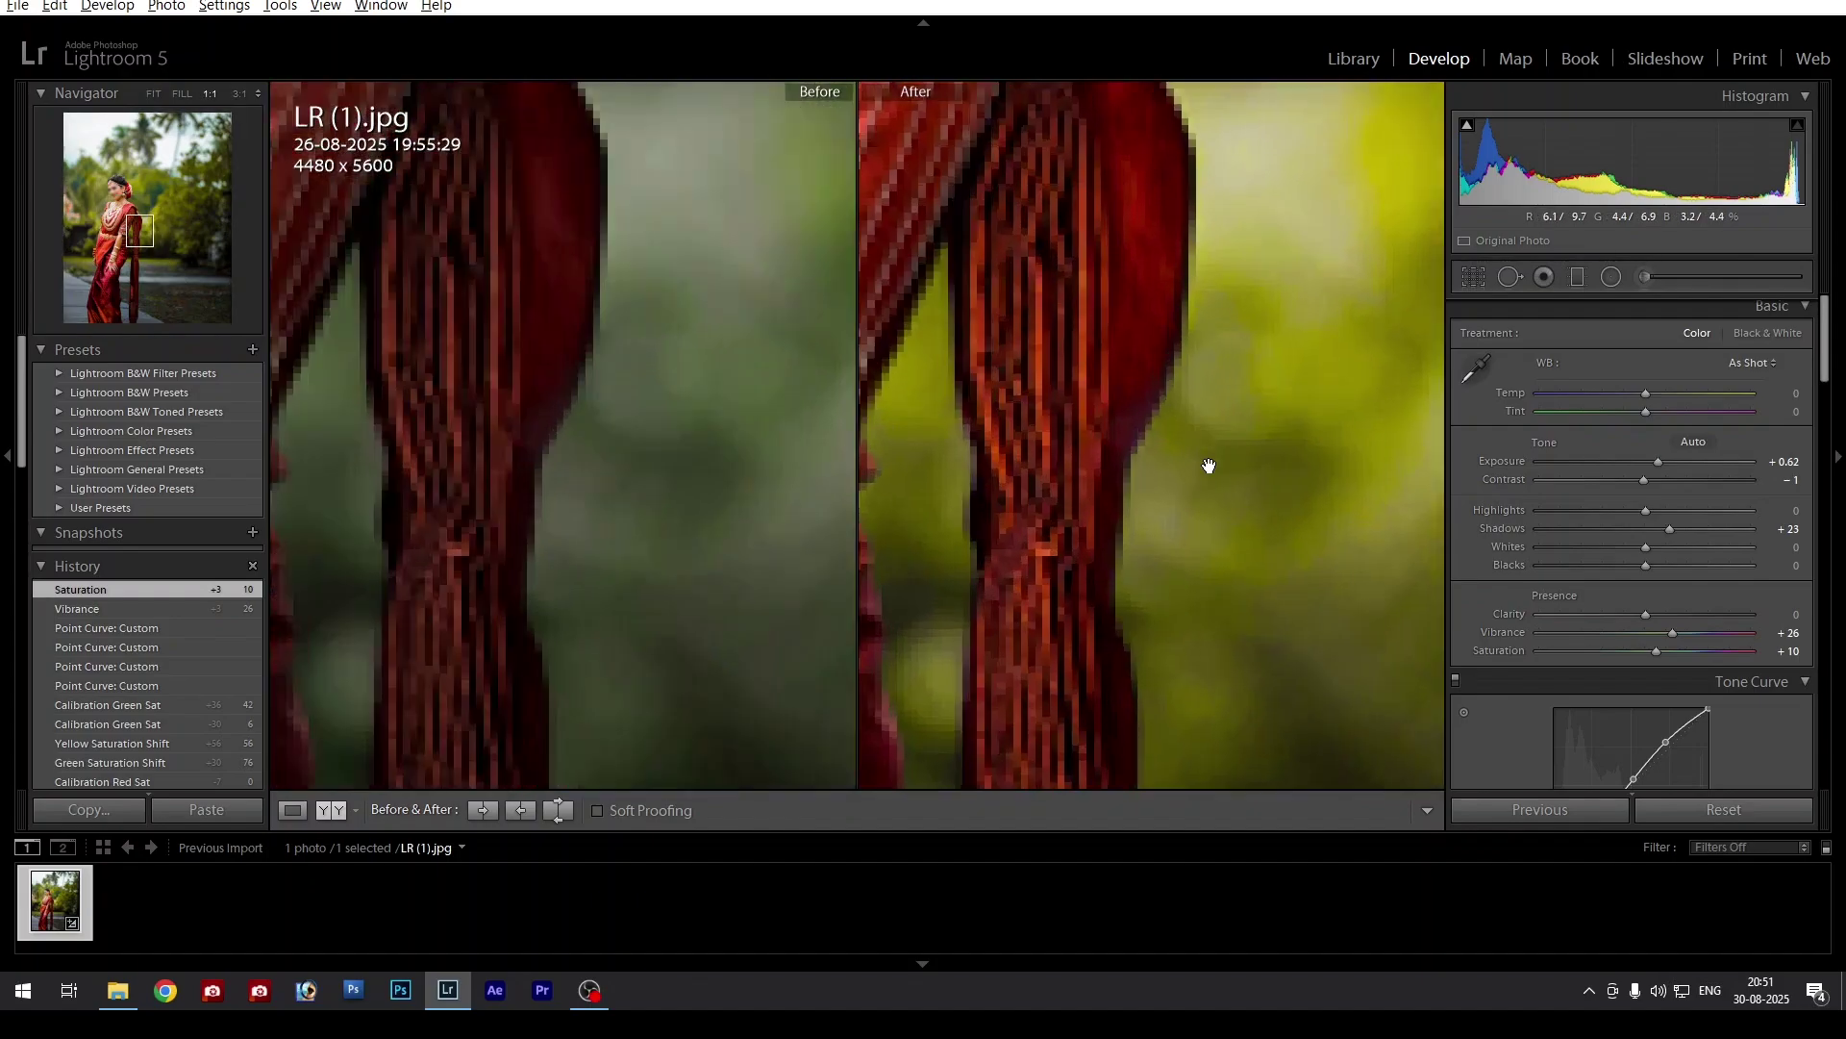
click(1209, 465)
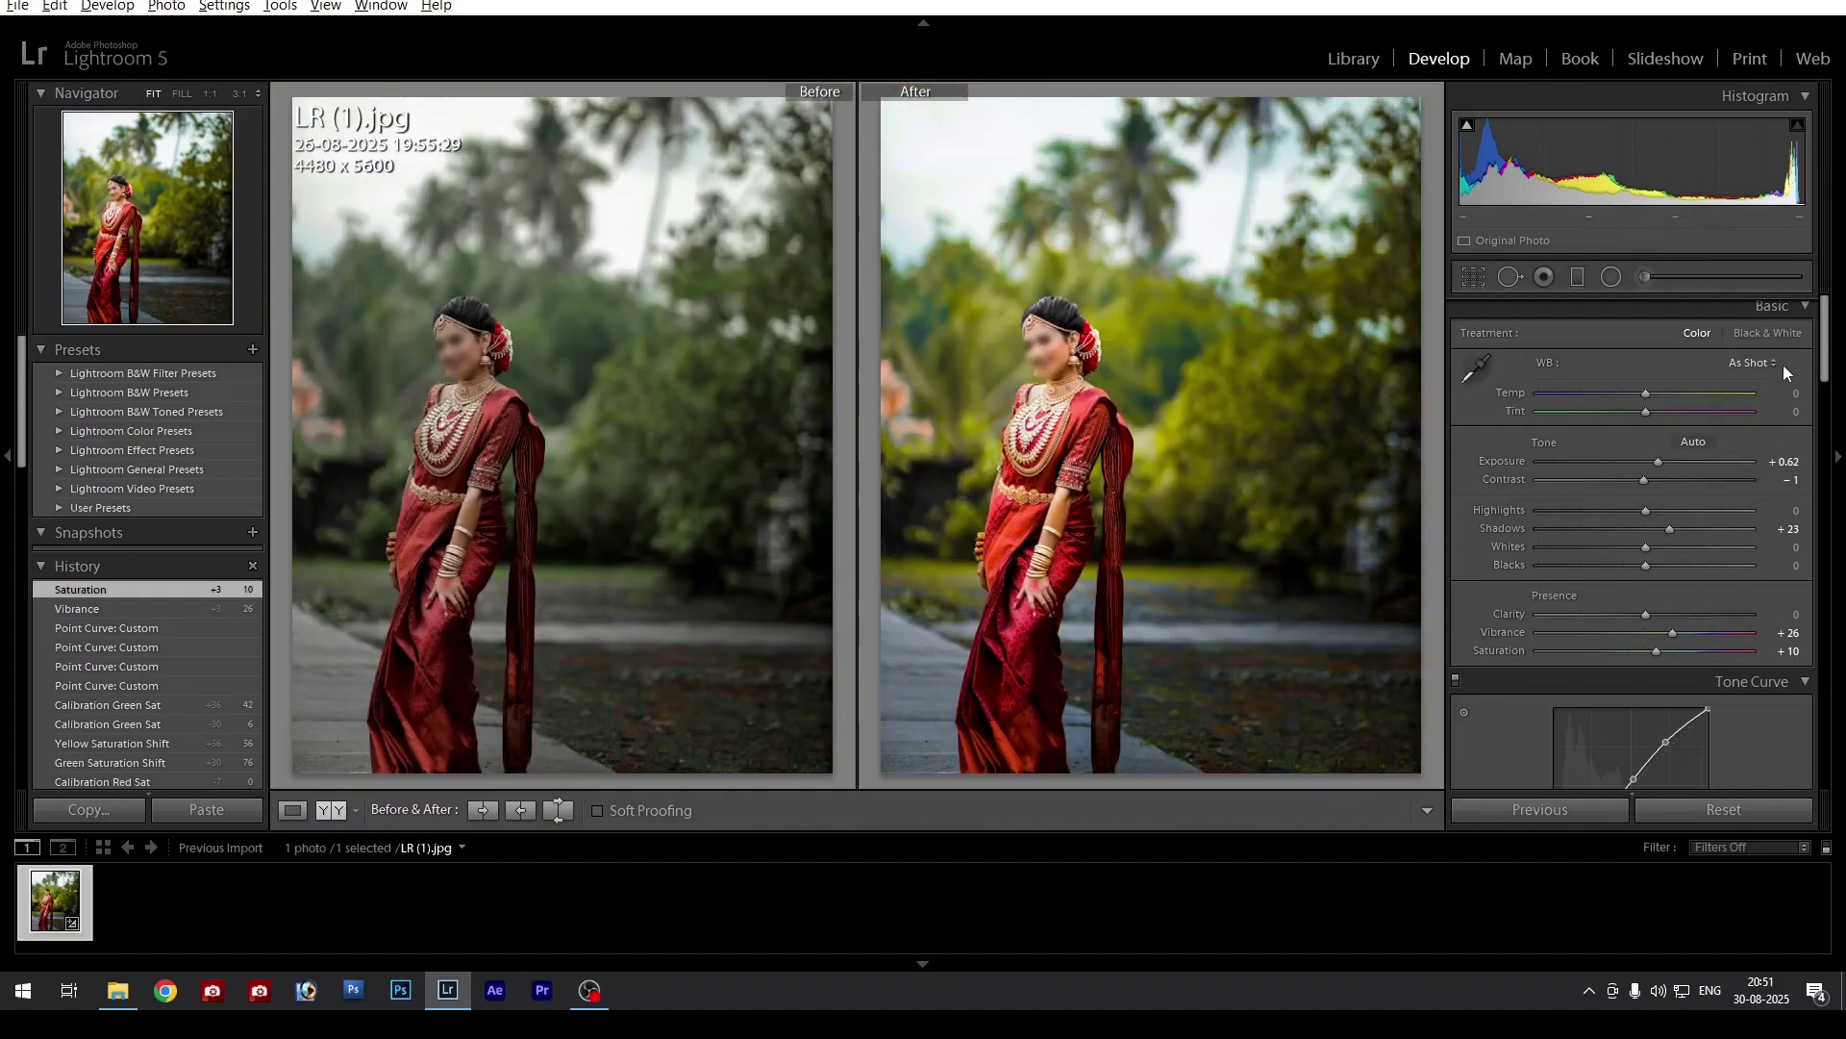
drag(1825, 350, 1825, 745)
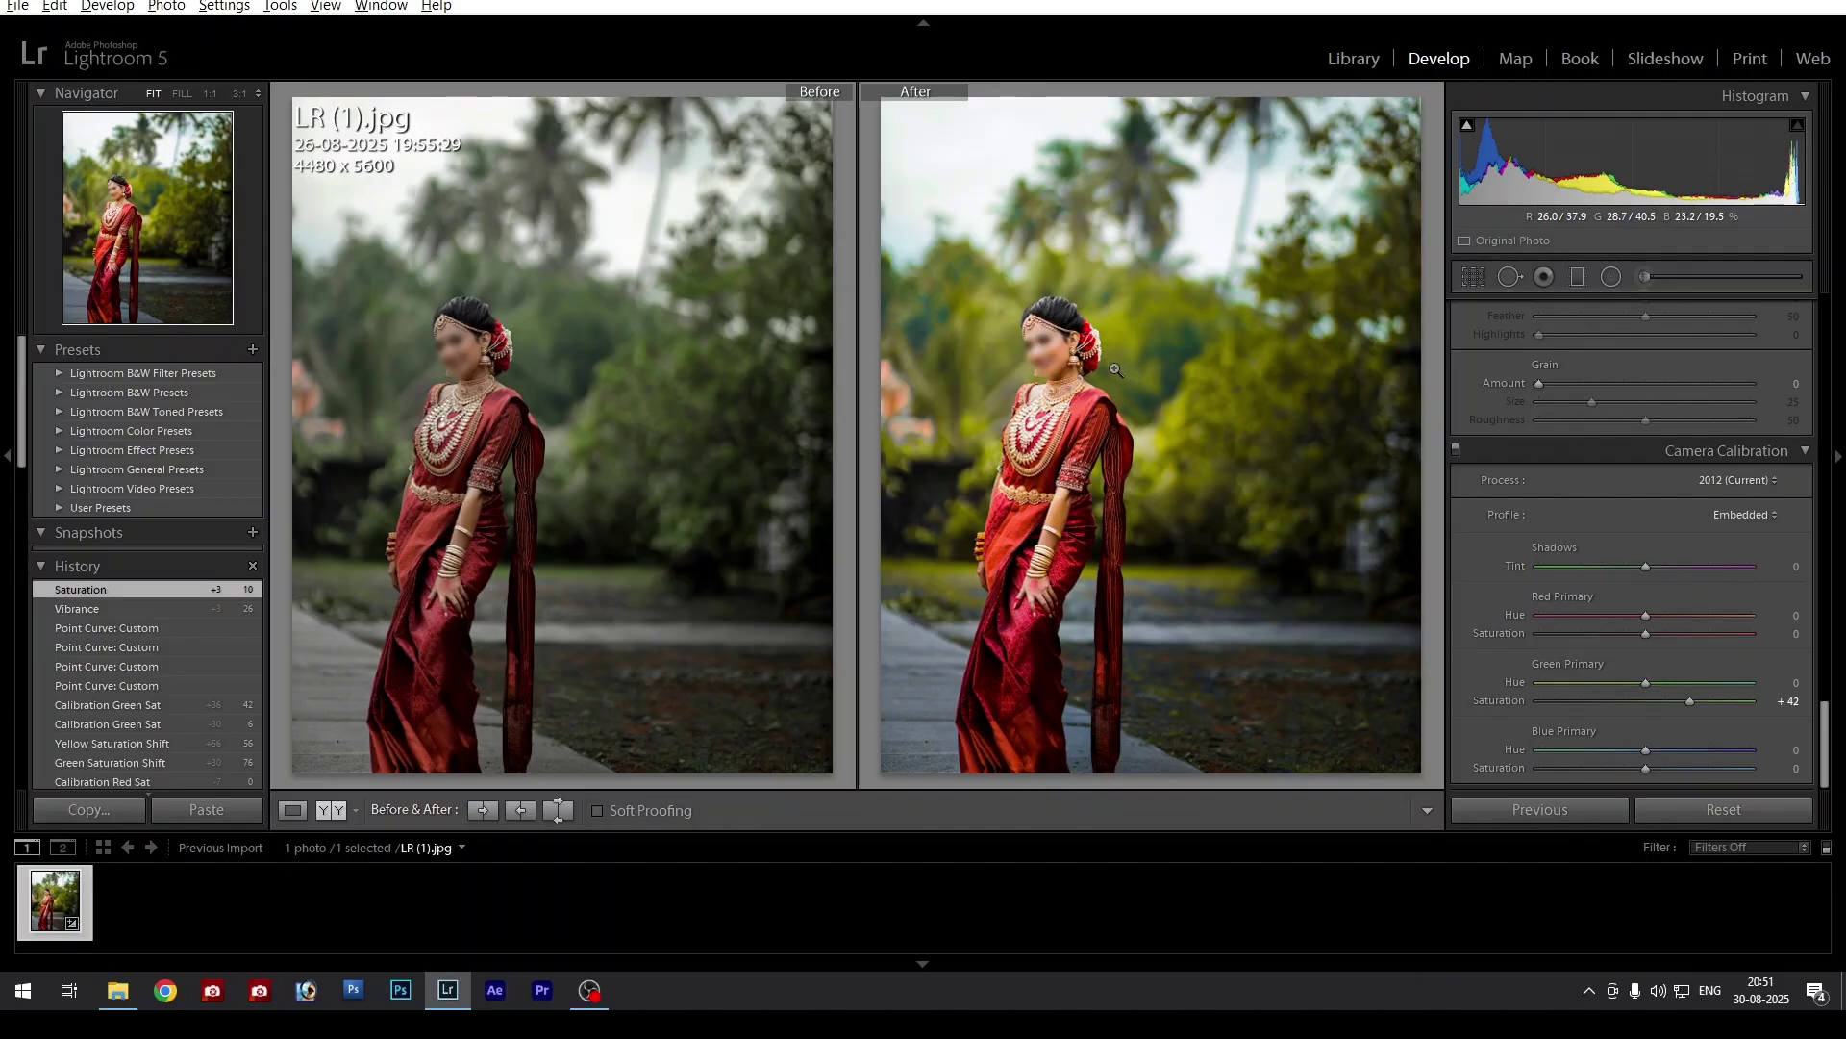
click(1165, 377)
click(1158, 372)
Open the export settings for the photo and choose Hard Drive as the export destination
key(ctrl+shift+e)
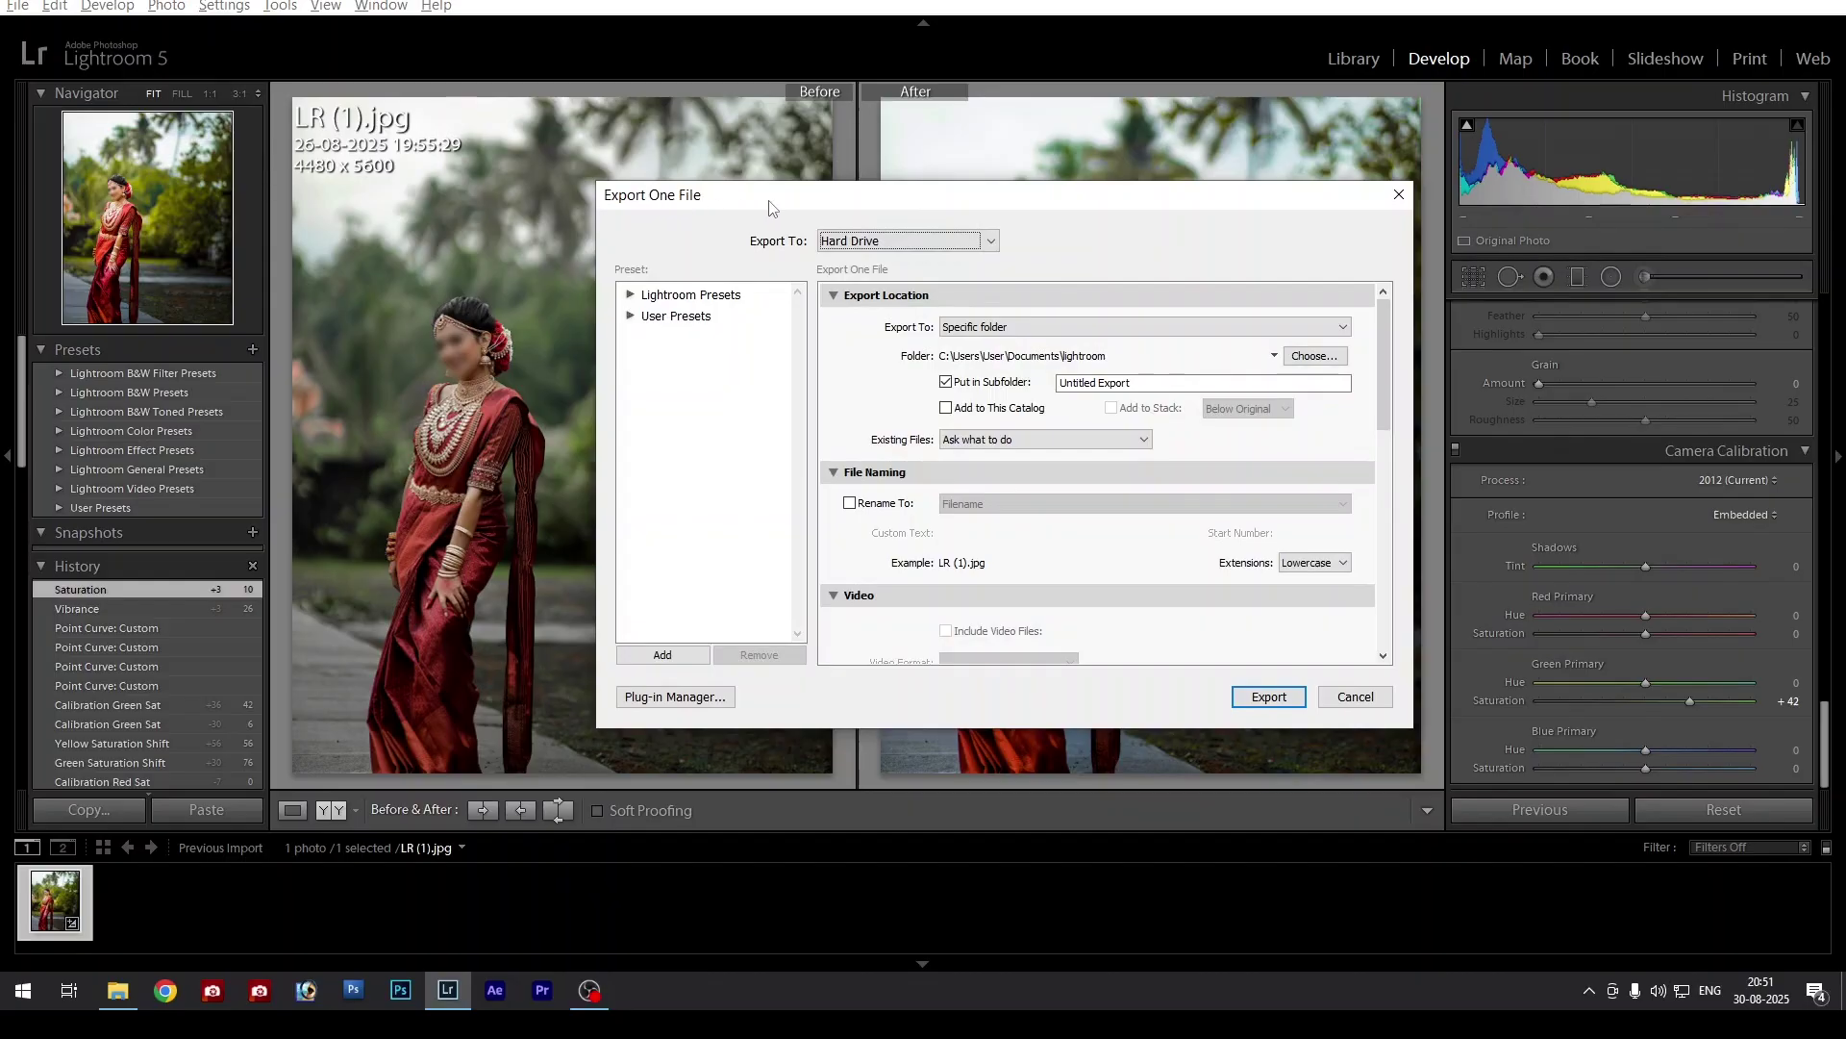
drag(769, 204, 752, 187)
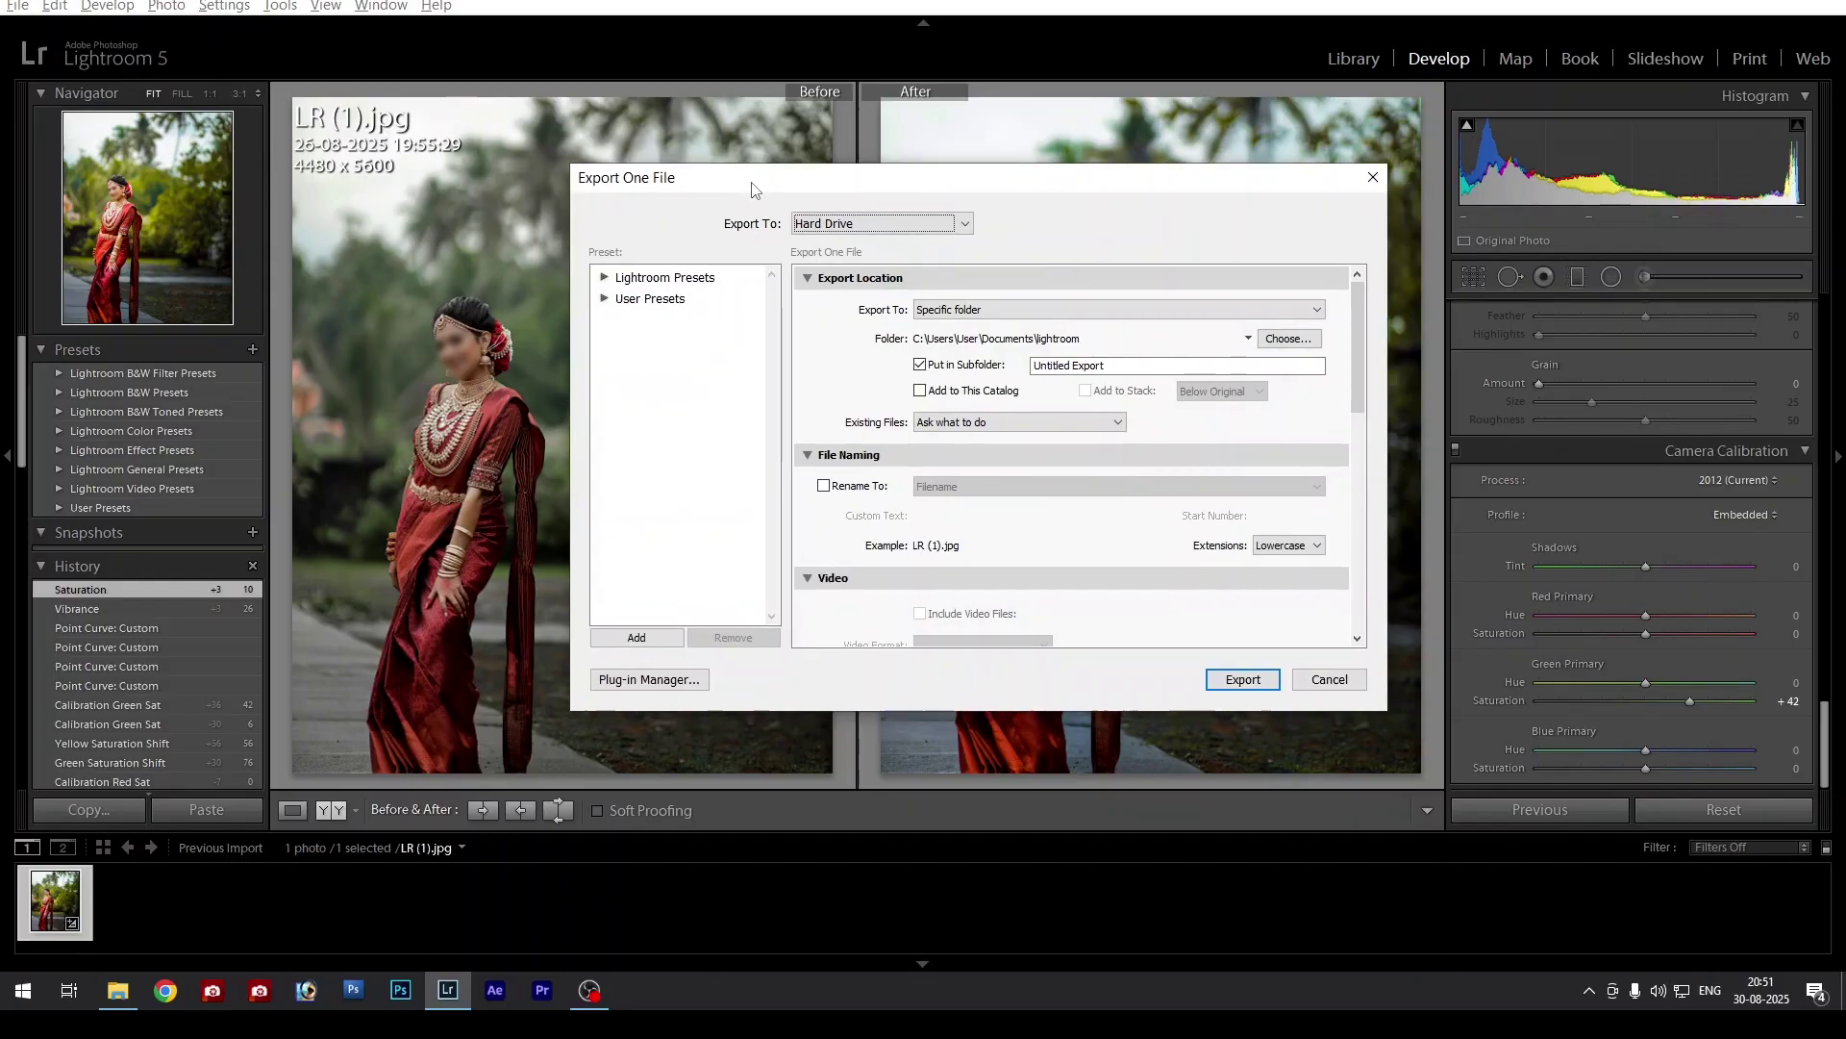
click(919, 225)
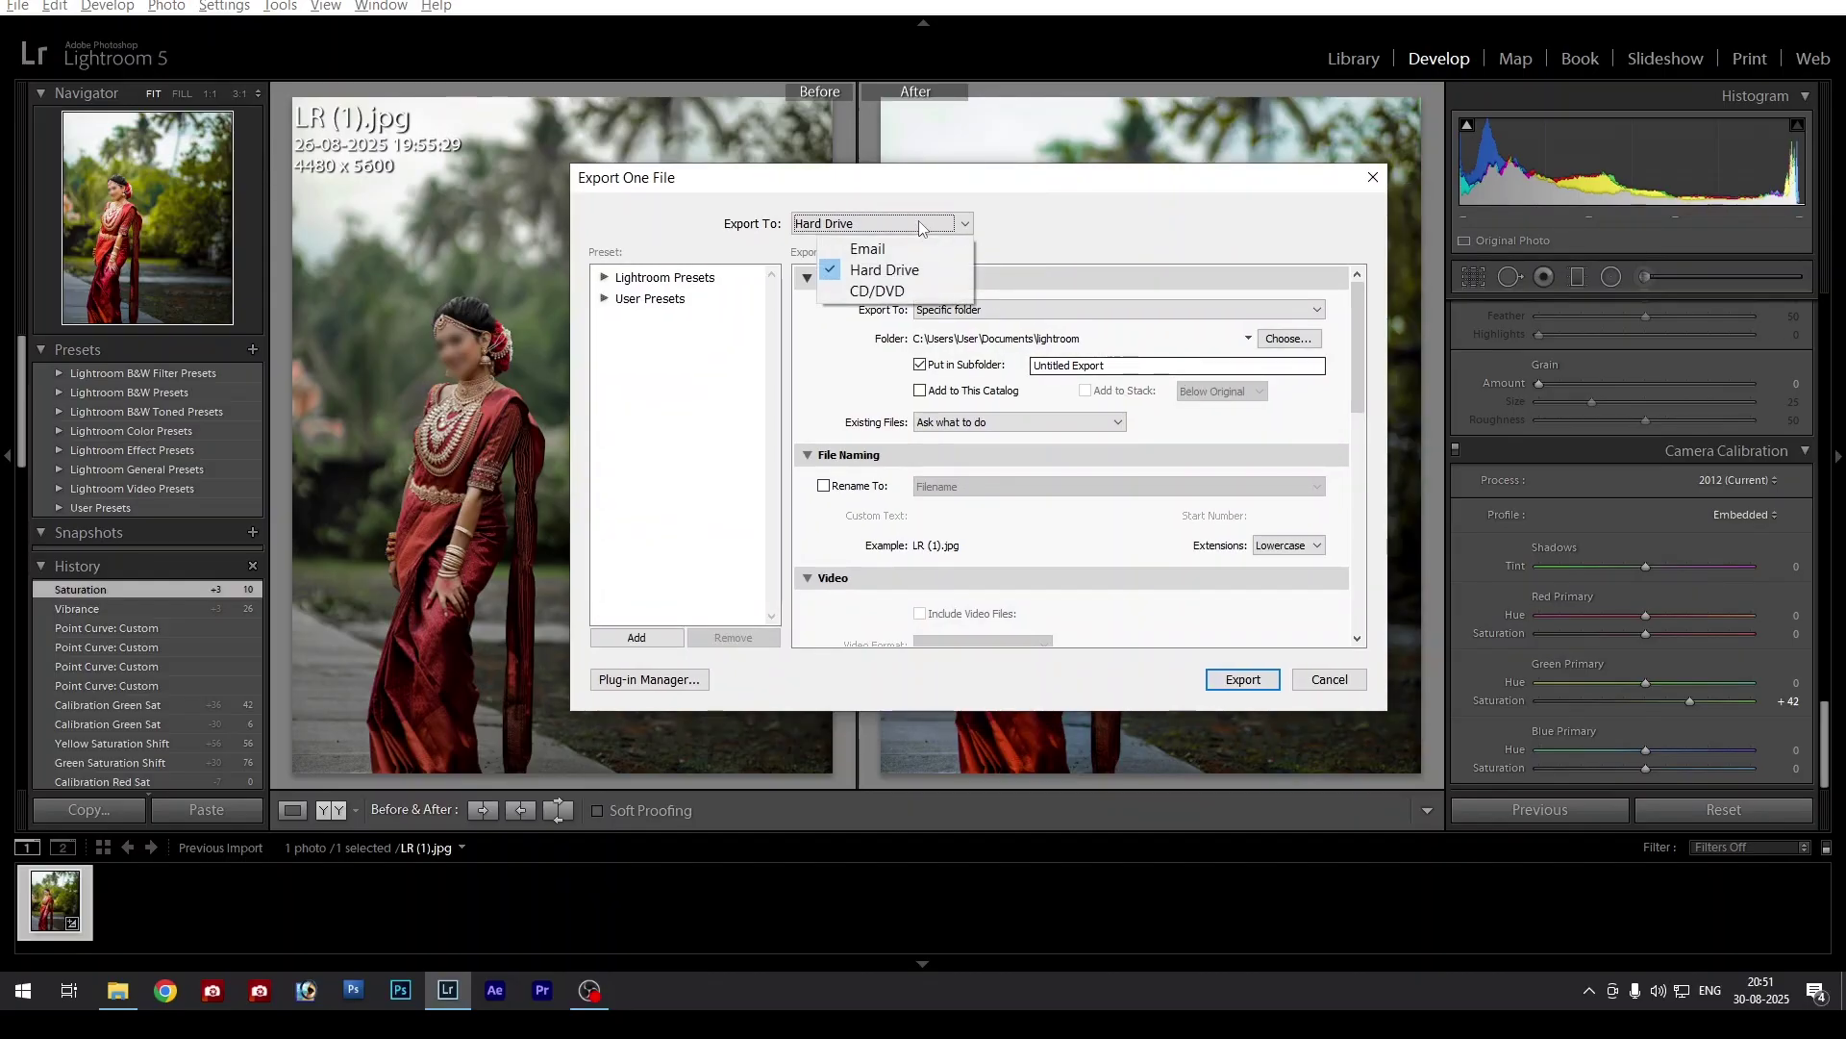
click(890, 273)
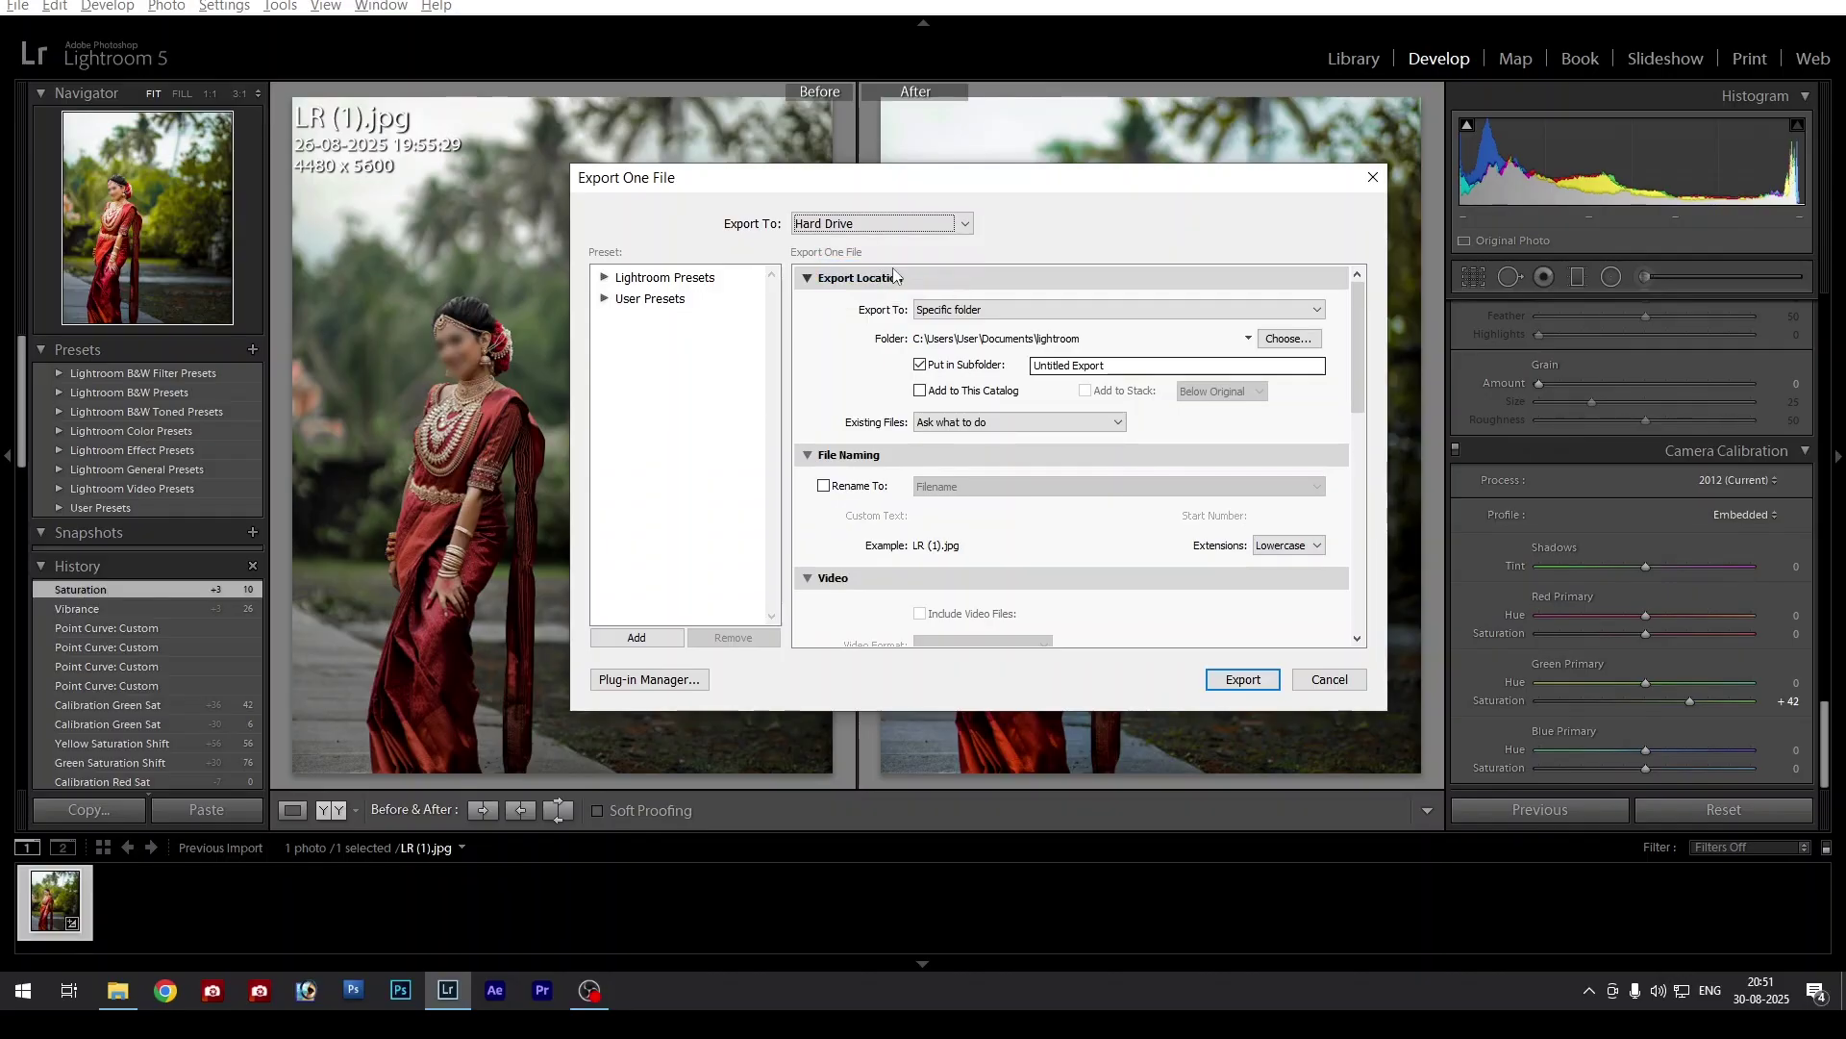
Select the lightroom folder in Documents as the specific export folder
click(1283, 340)
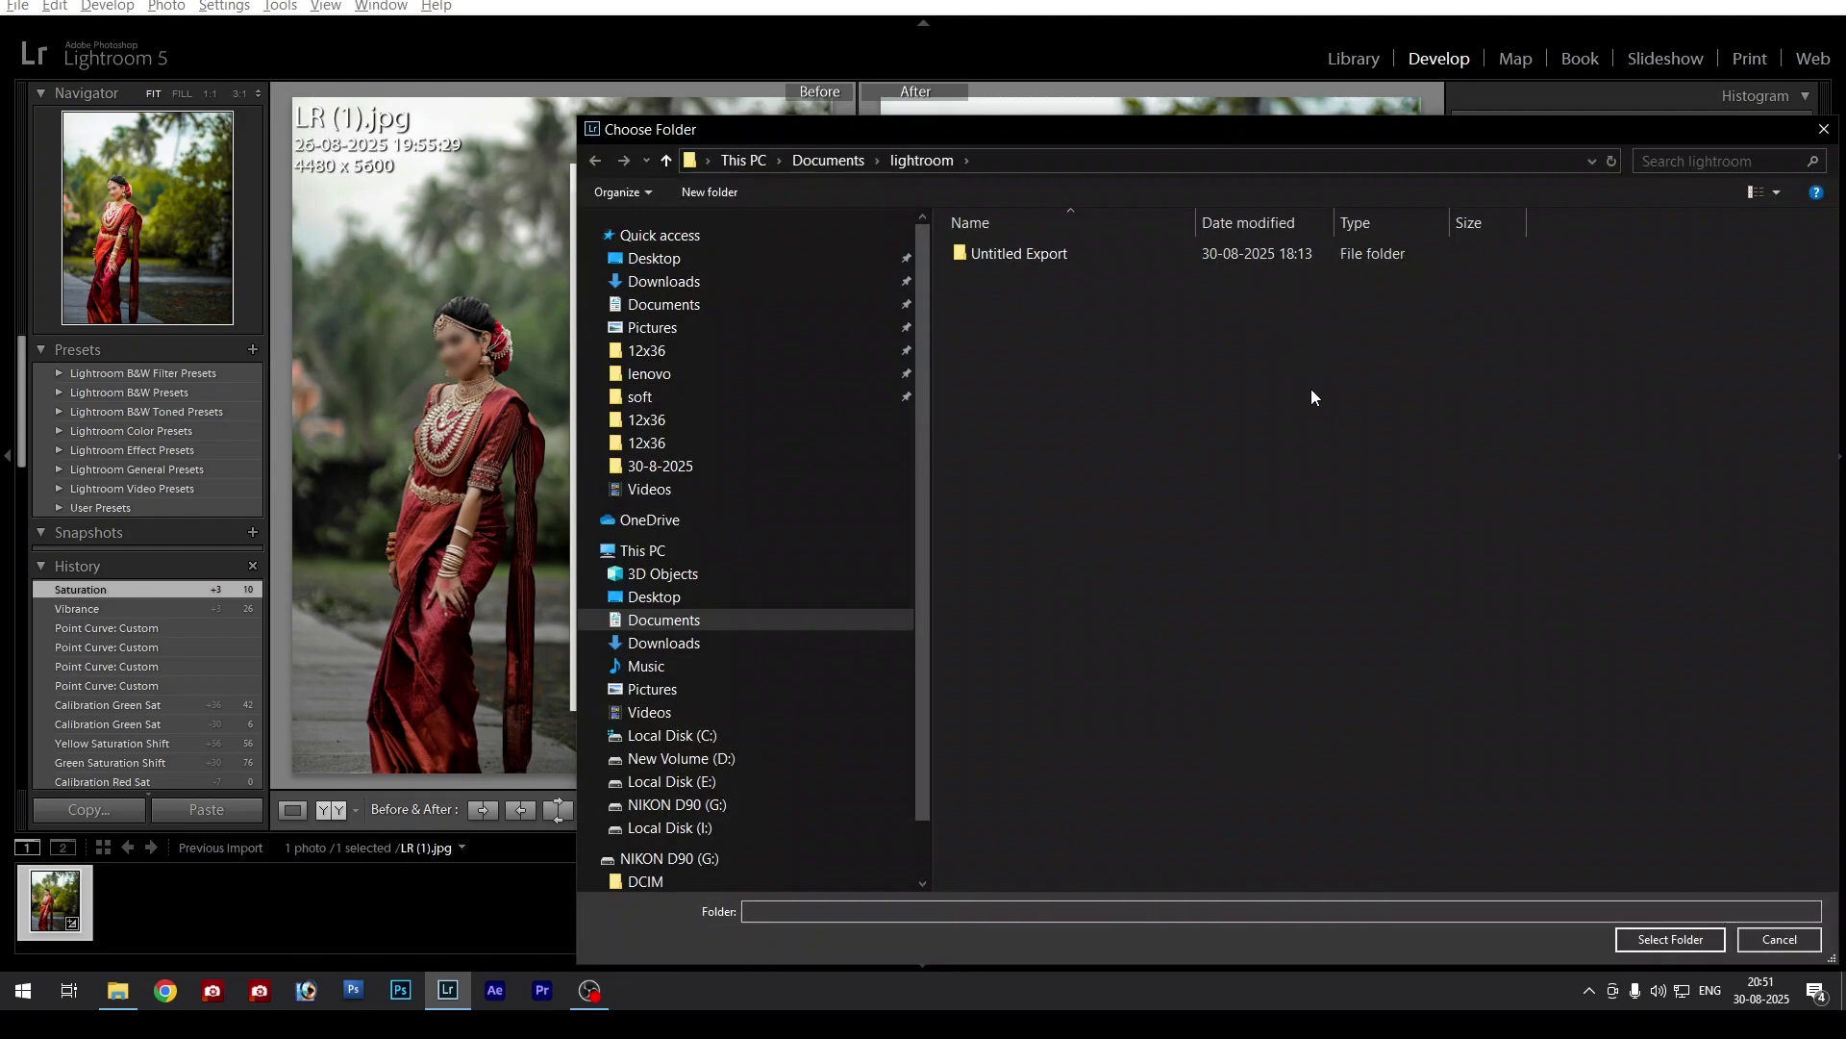
right_click(1024, 311)
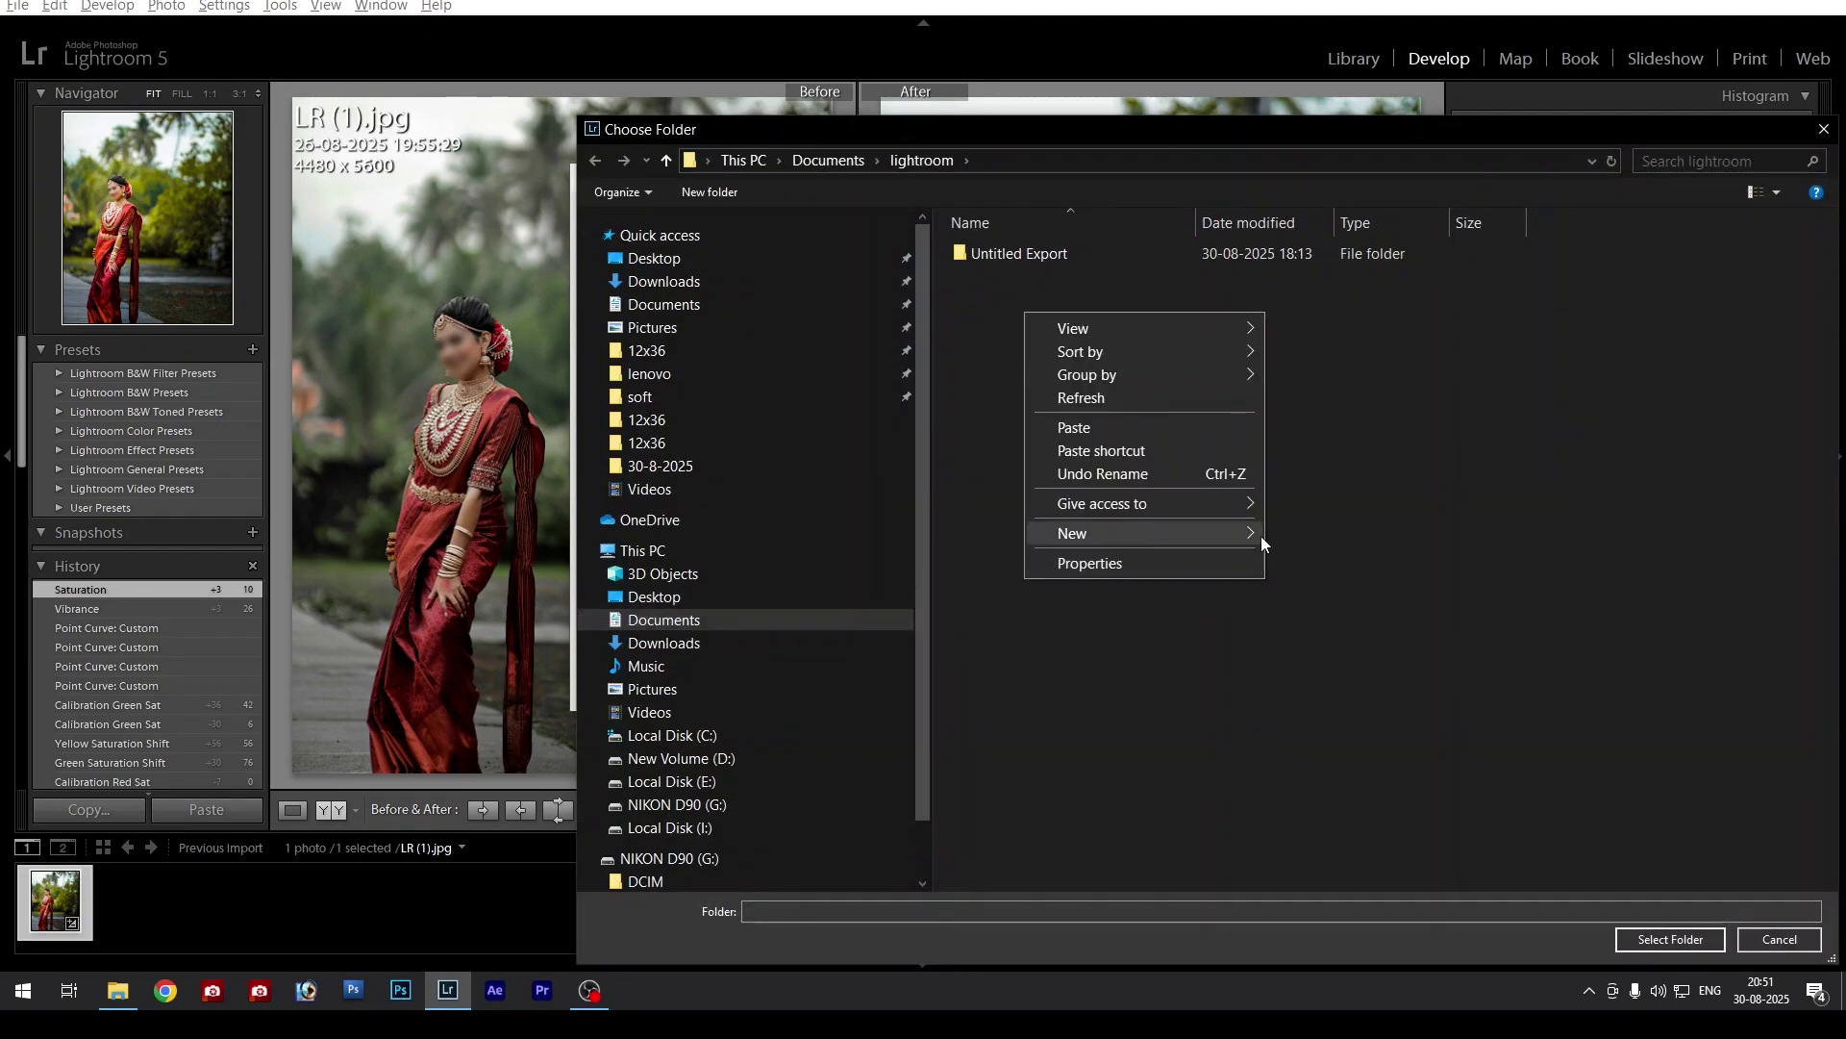
mouse_move(1251, 533)
click(959, 404)
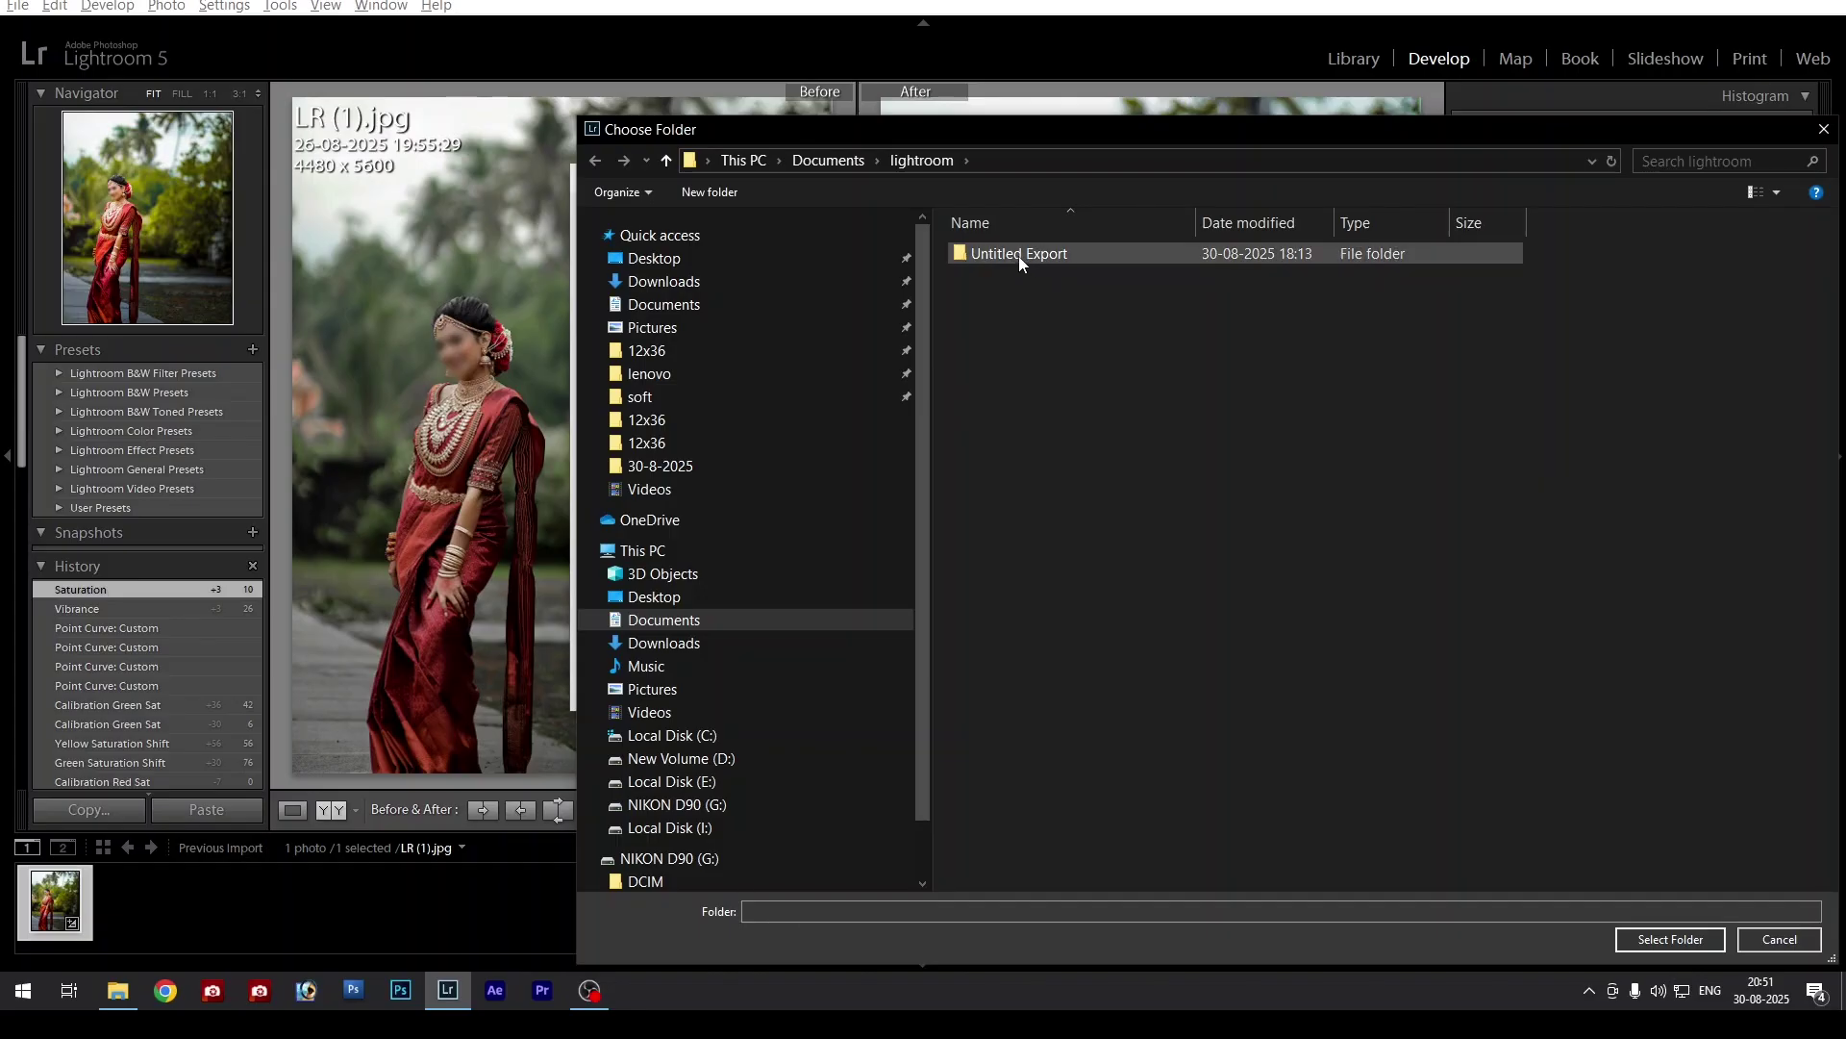
click(1671, 939)
Set the JPEG export quality to 100 in the file settings
scroll(1358, 308, down, 1)
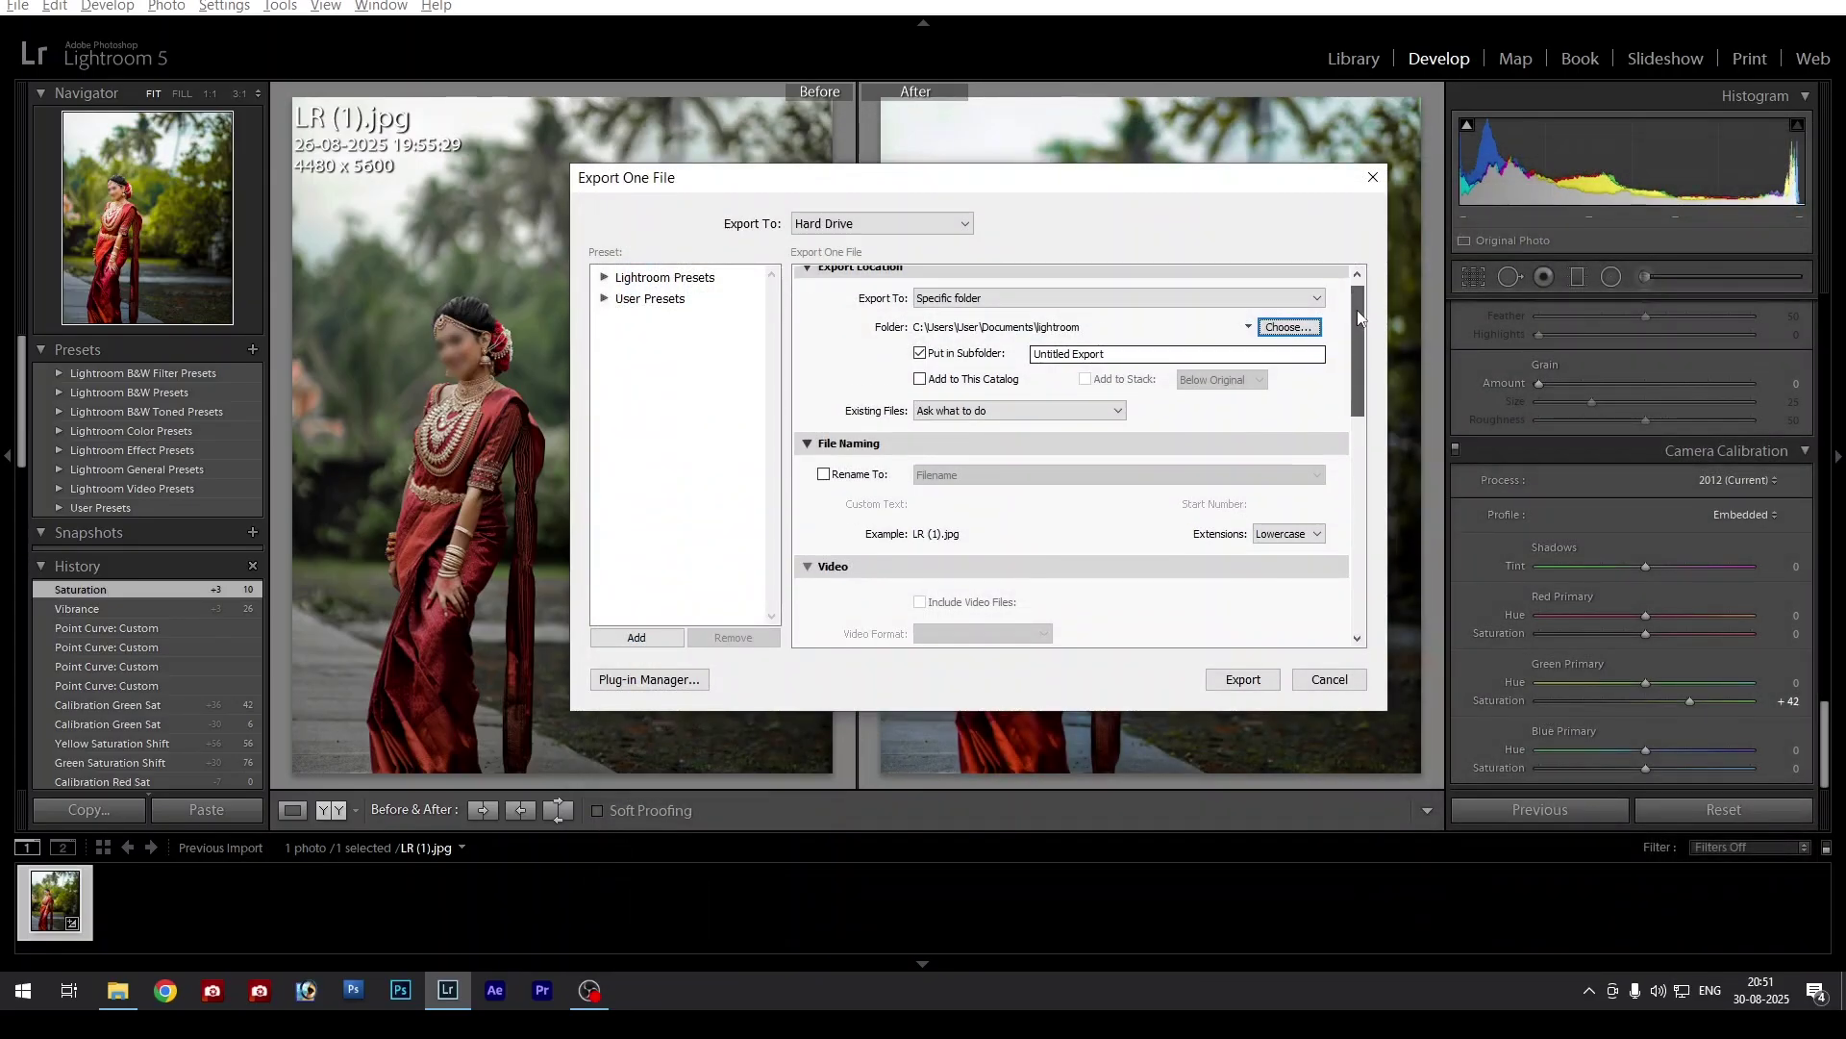
scroll(1189, 435, down, 5)
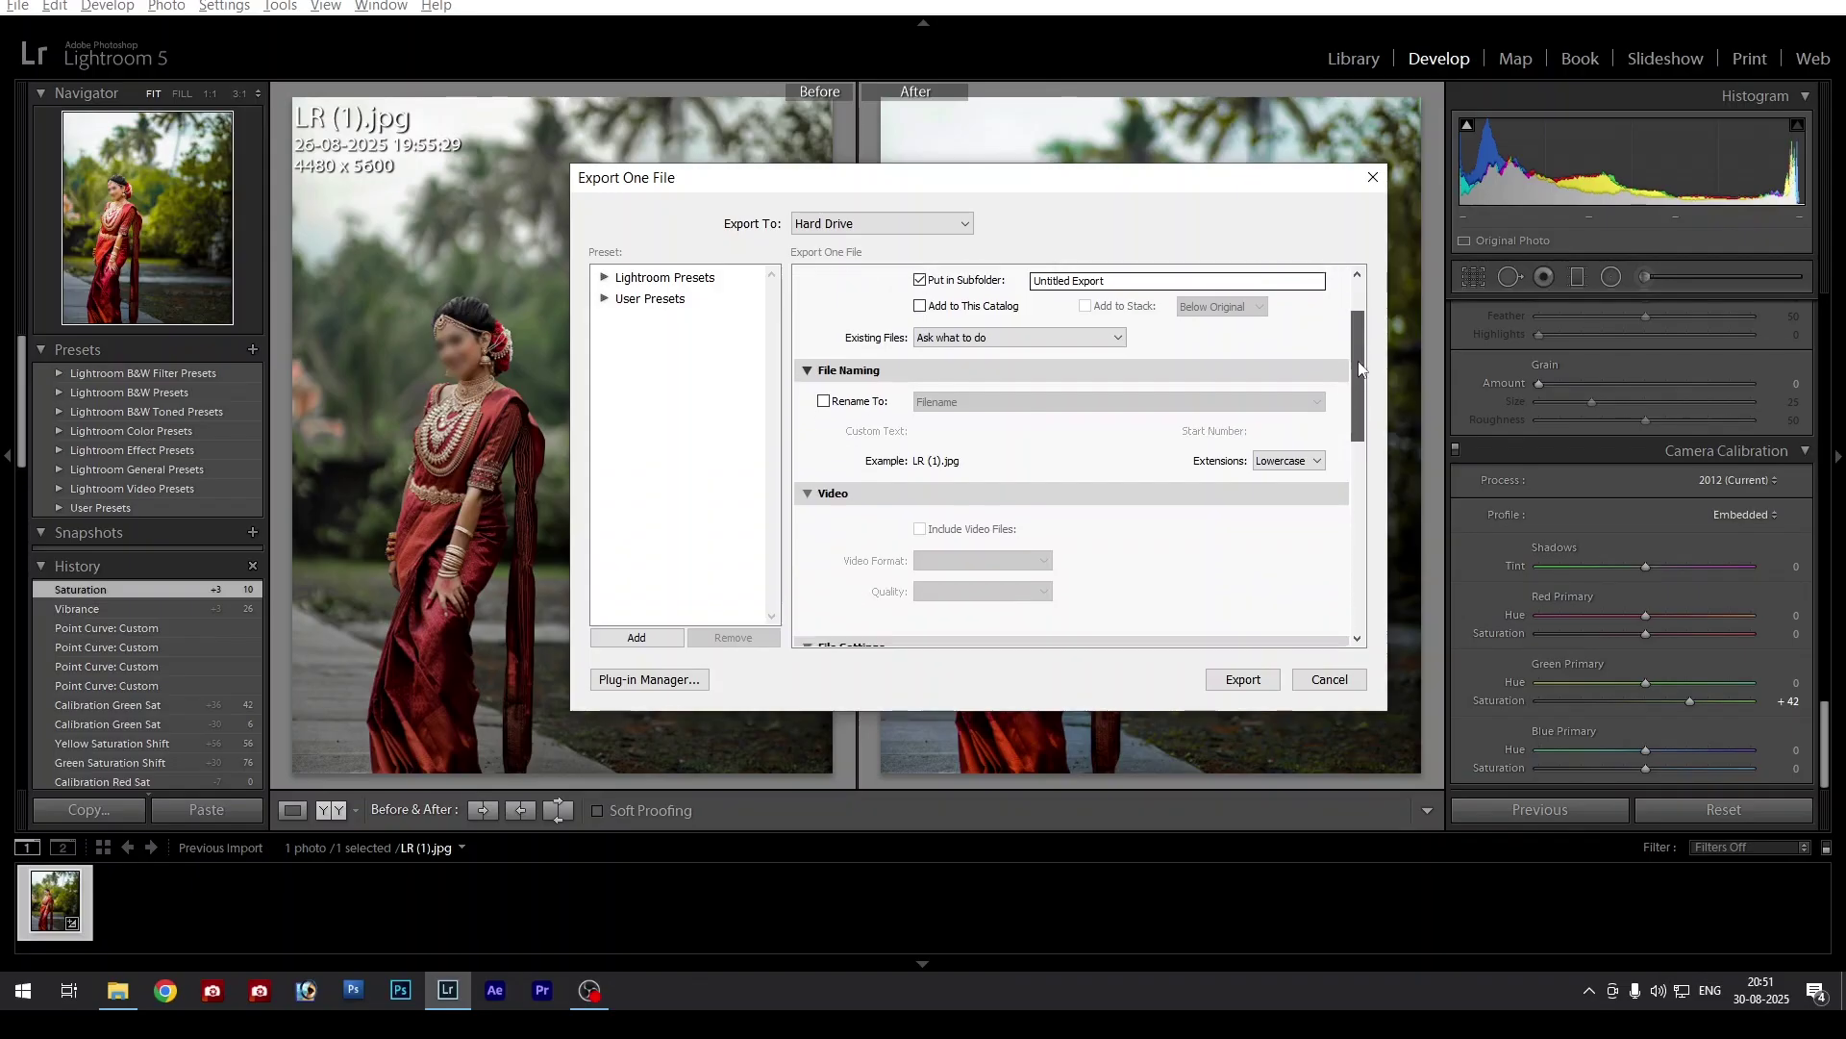
click(1225, 411)
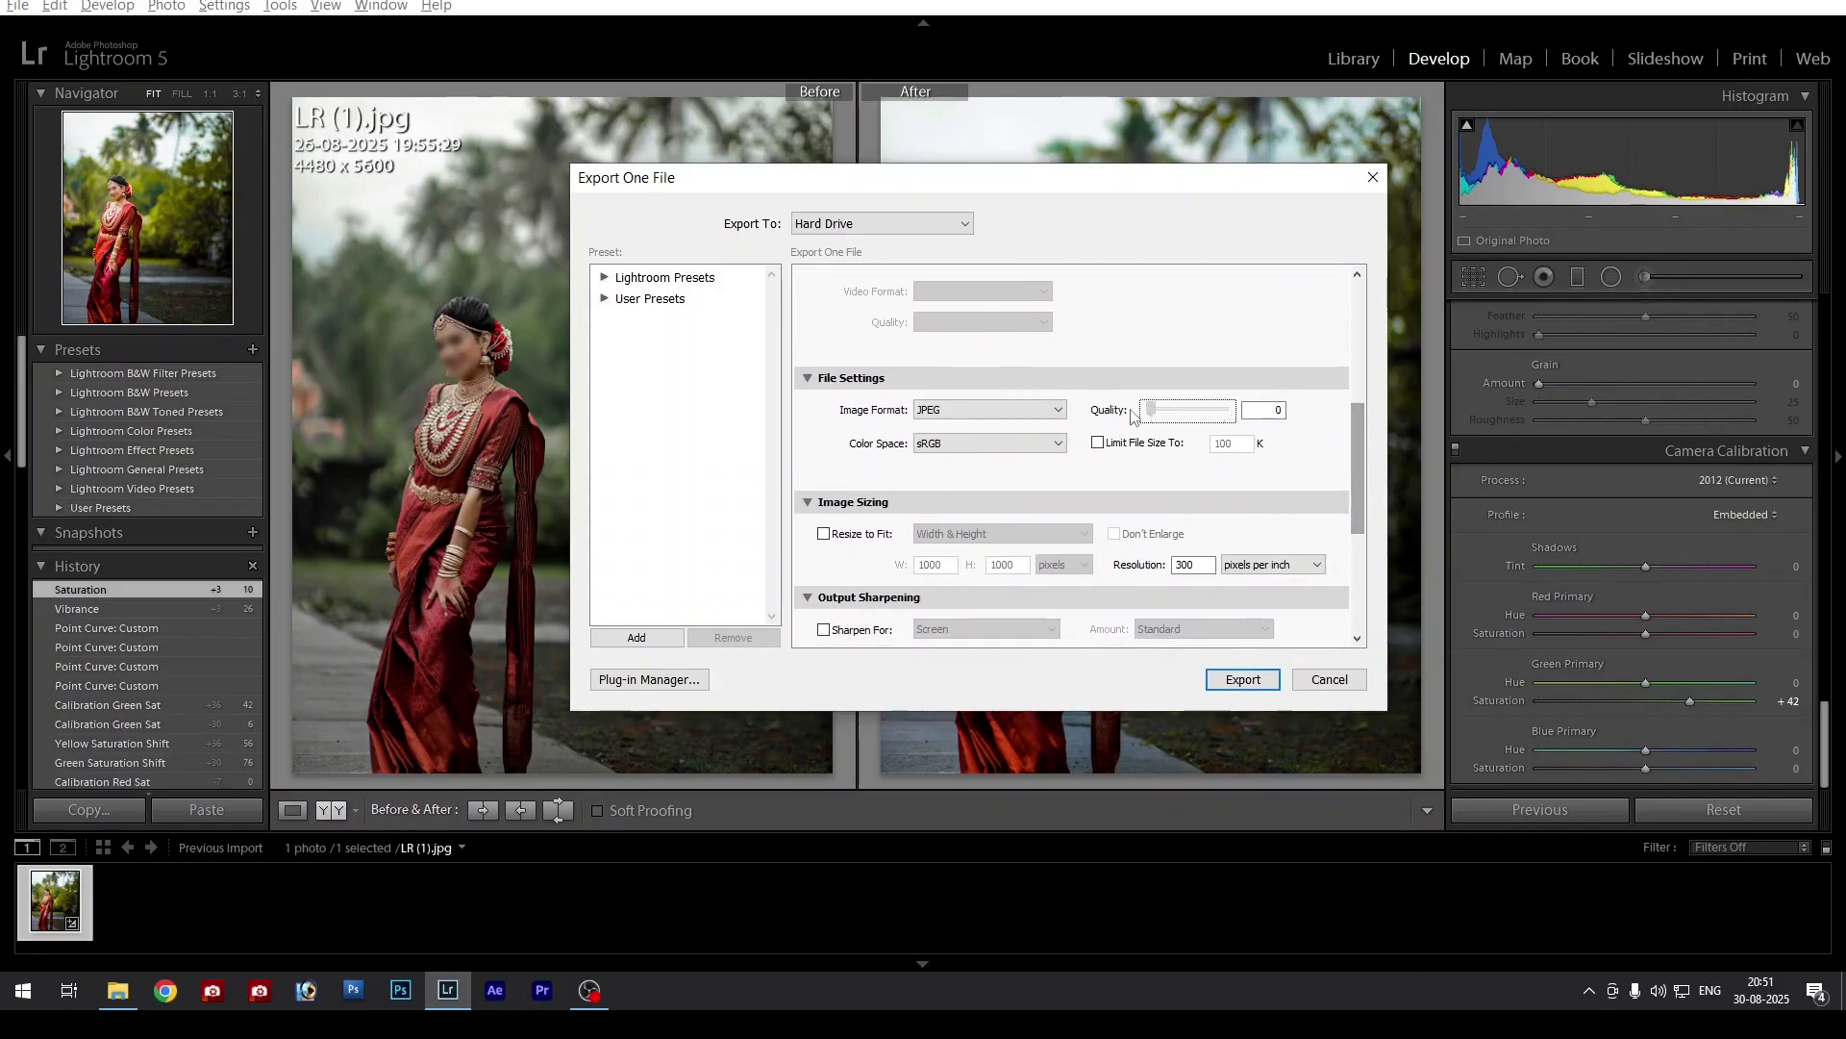
mouse_move(1224, 408)
mouse_down()
mouse_move(1191, 407)
mouse_move(1229, 412)
mouse_up()
Keep the export resolution at 300 pixels per inch and export the photo
scroll(1358, 429, down, 2)
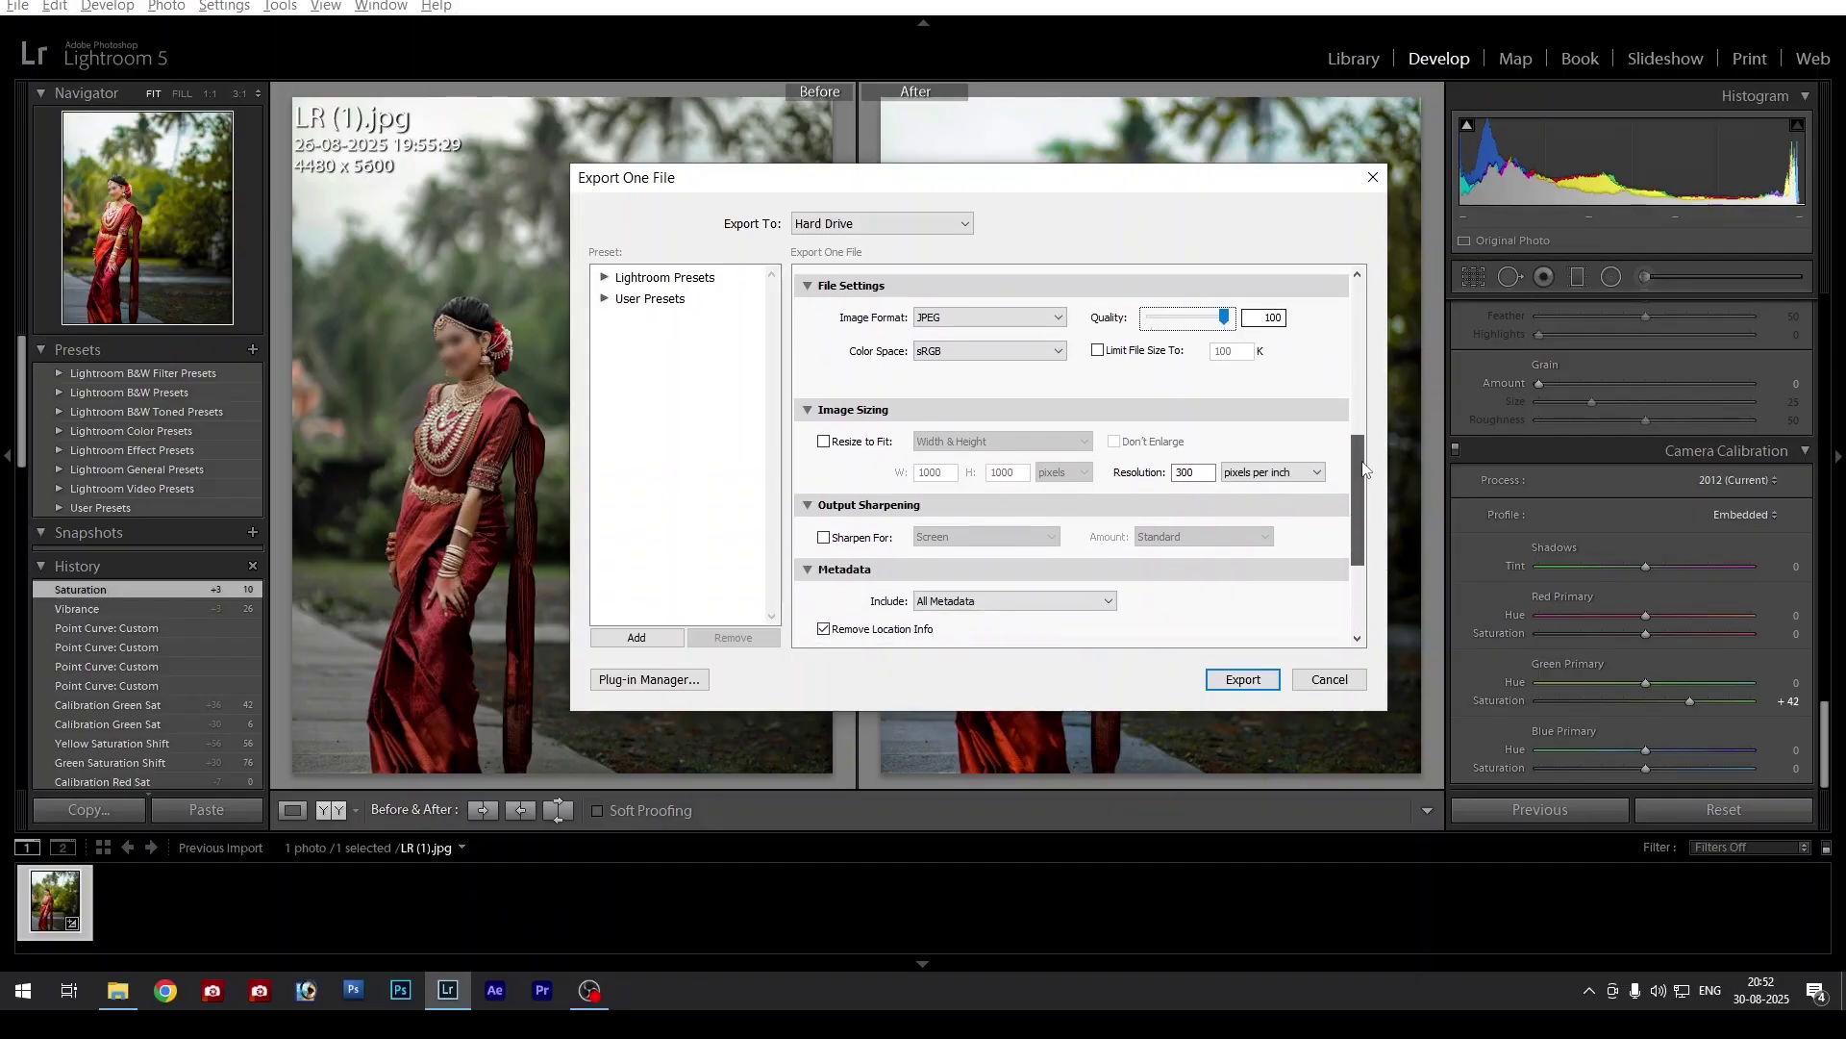
click(1204, 473)
click(1283, 481)
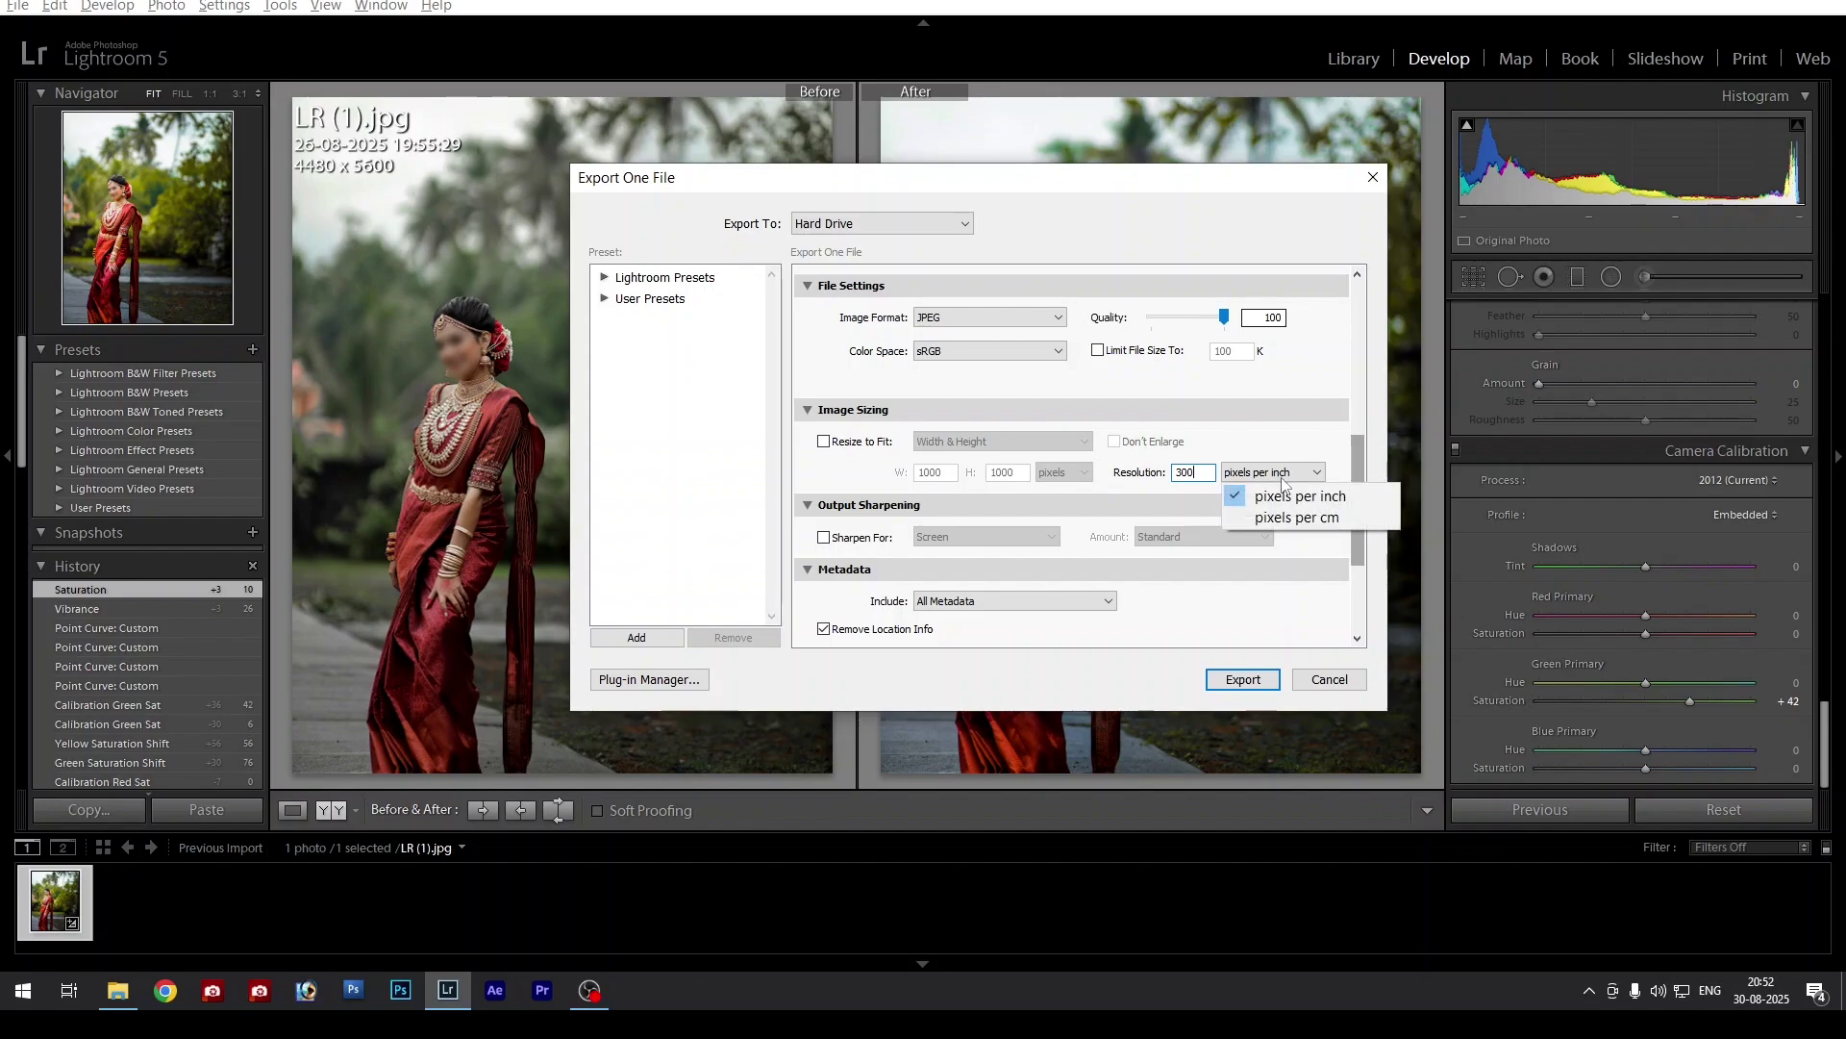
click(1304, 498)
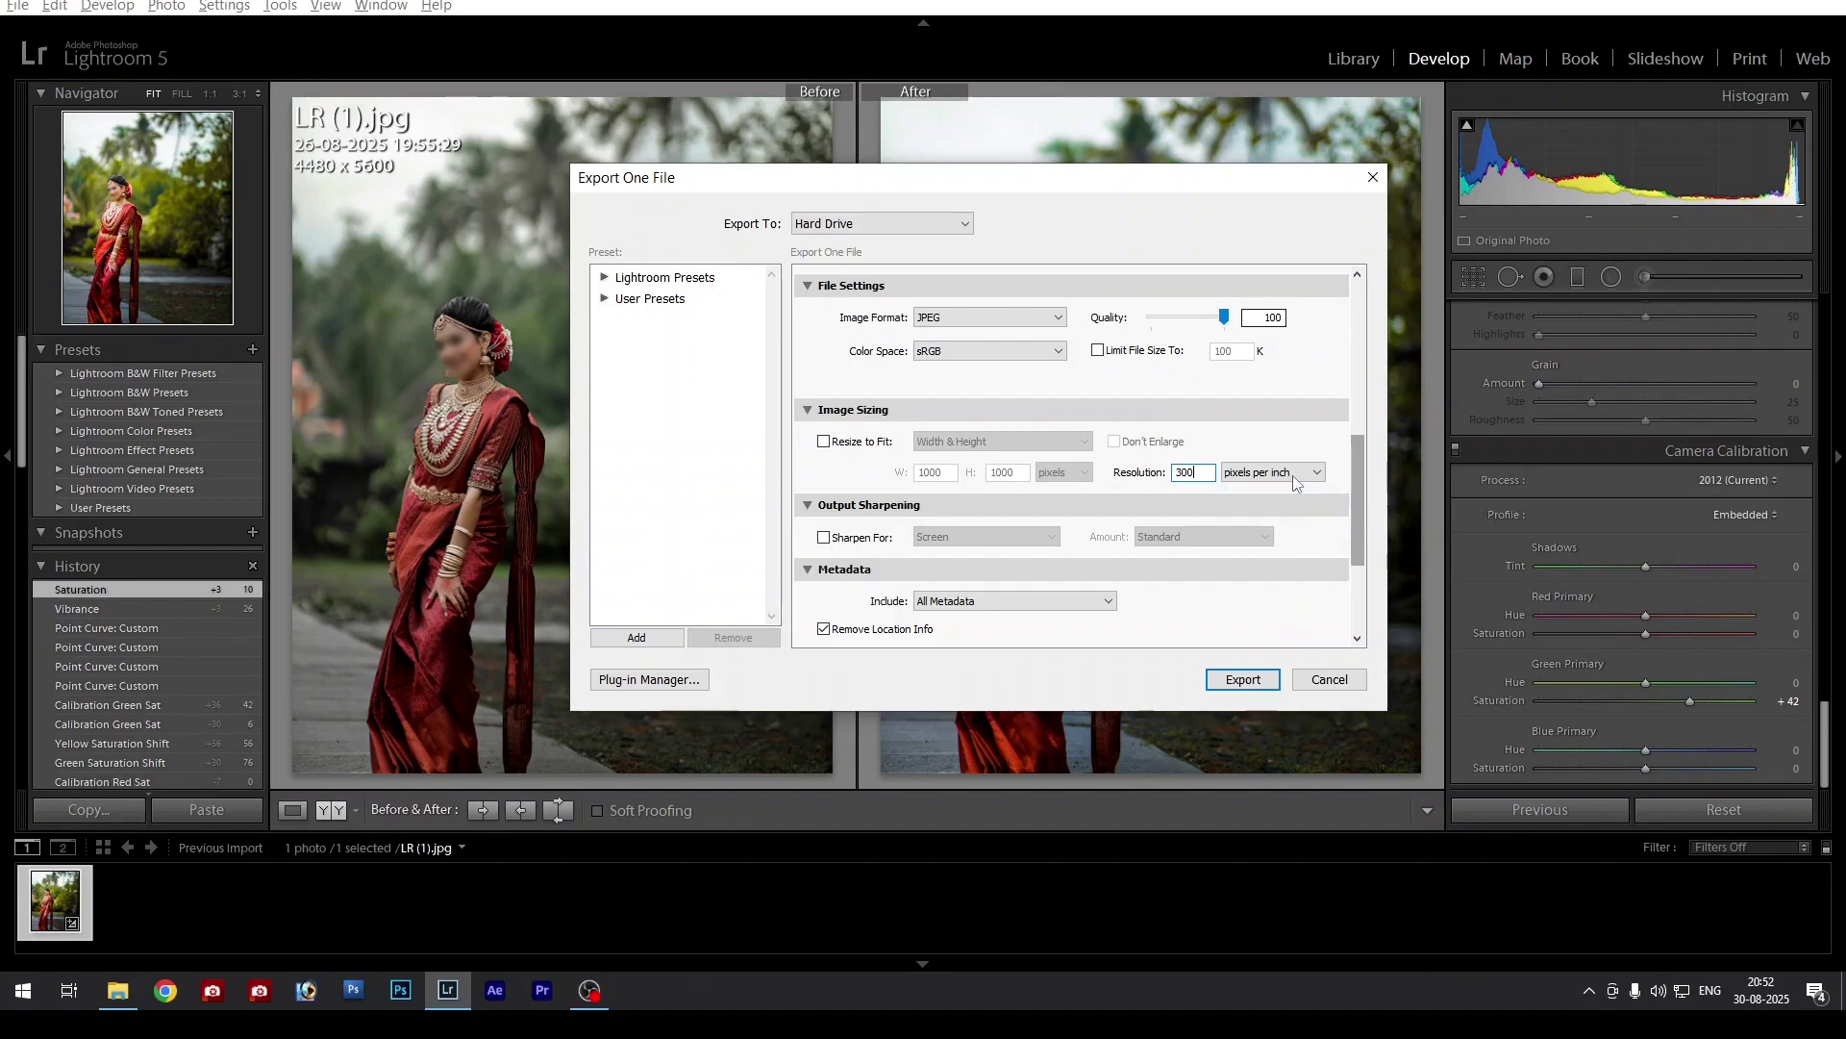
click(1242, 679)
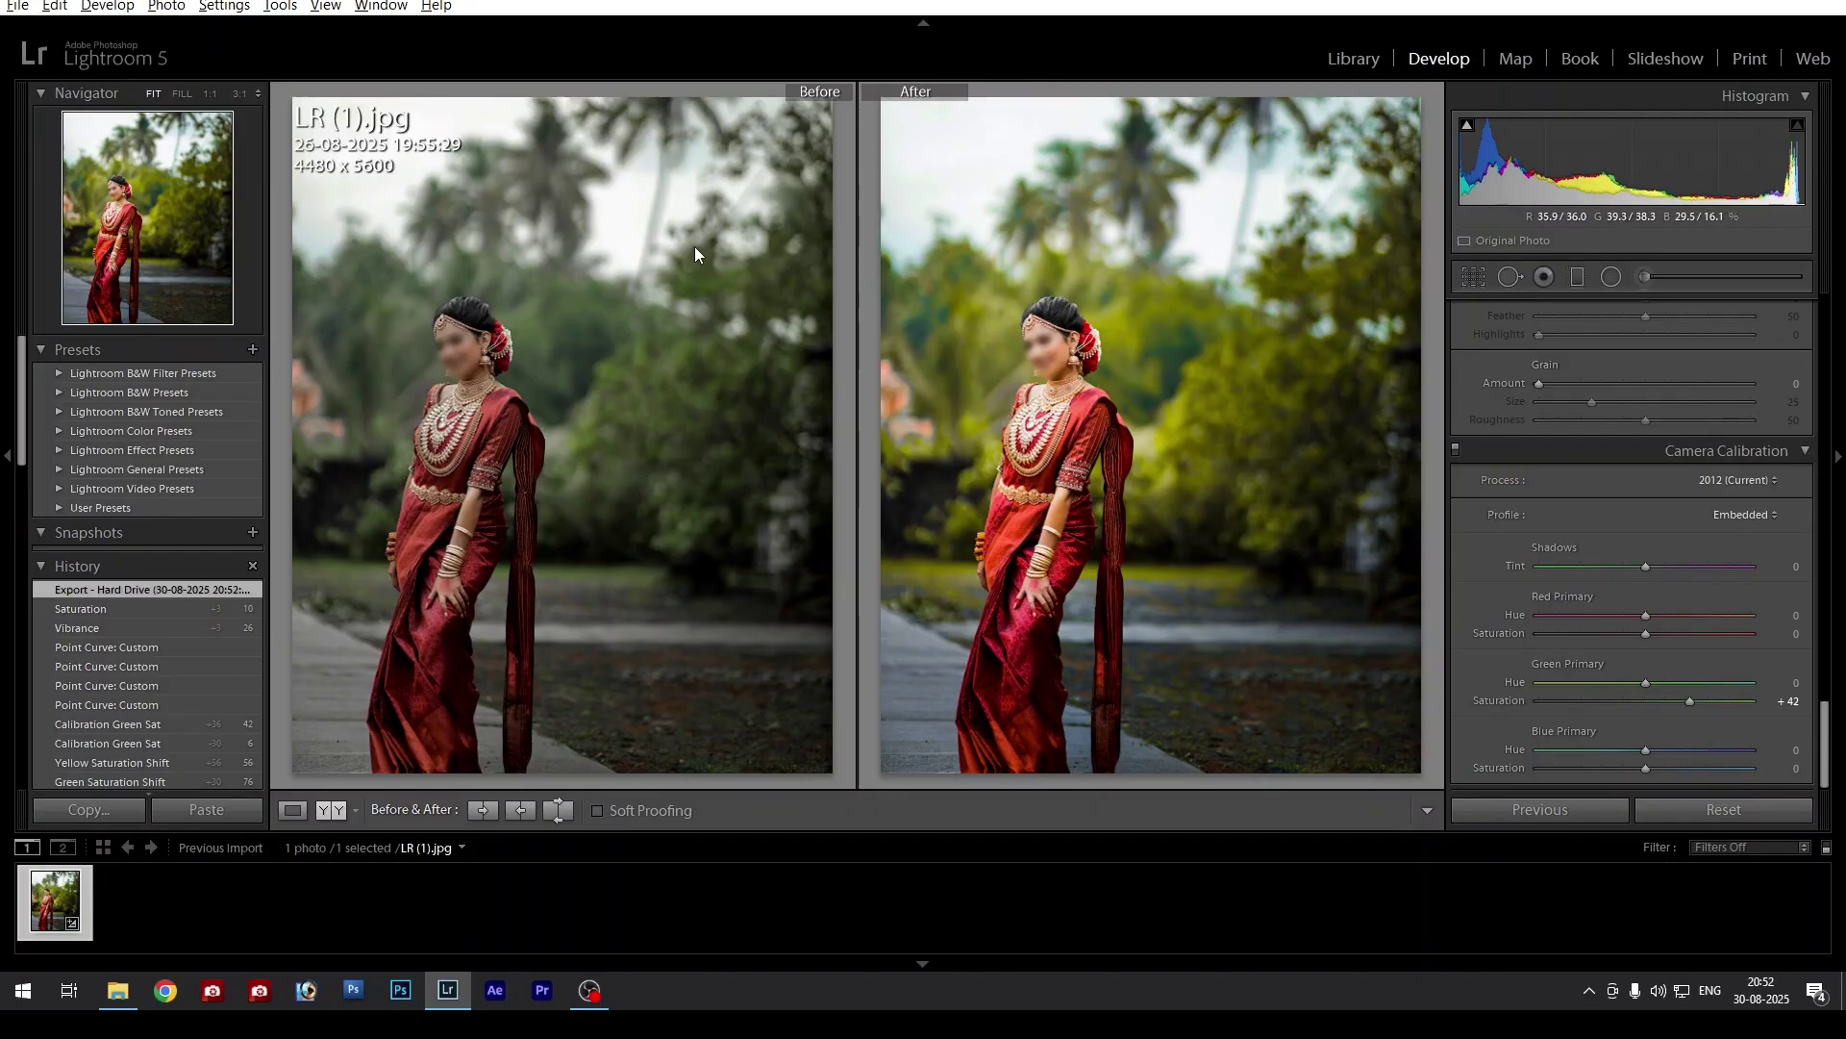
Switch to File Explorer and open the Untitled Export folder inside the lightroom folder in Documents
key(super+e)
click(96, 260)
click(94, 236)
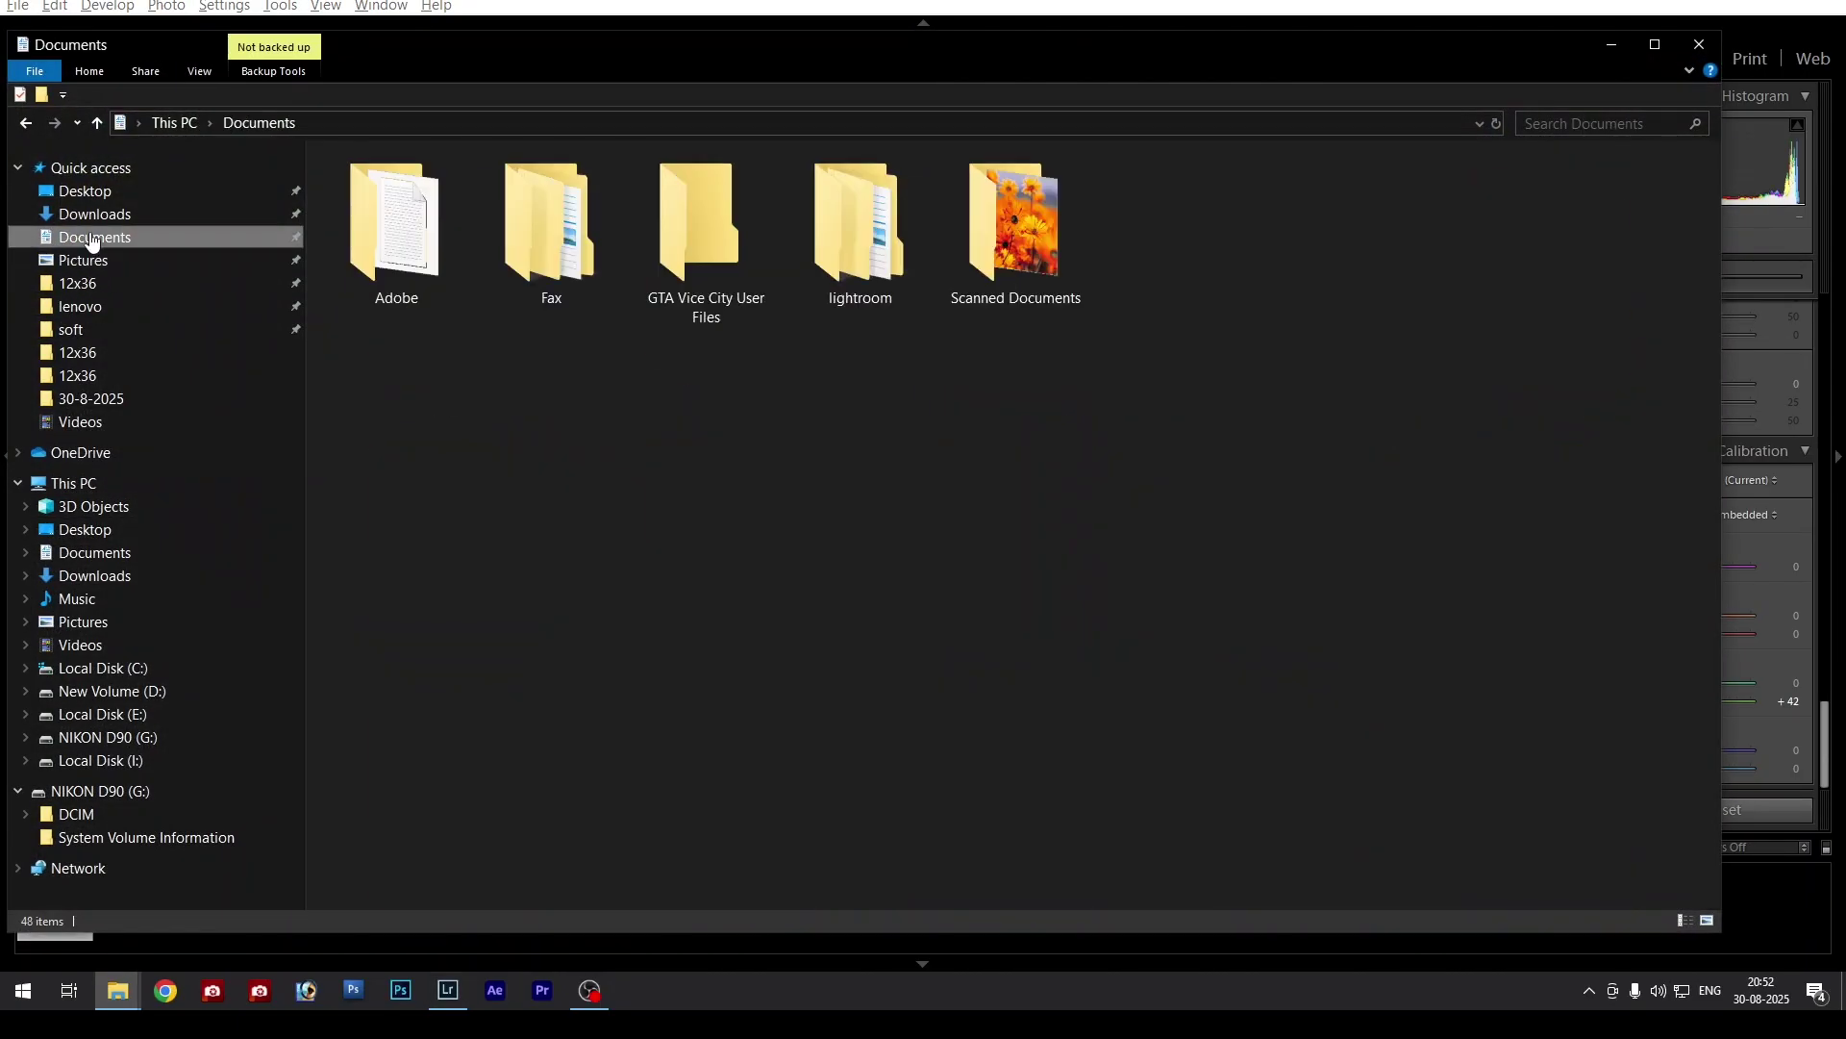
double_click(845, 242)
click(342, 185)
double_click(342, 185)
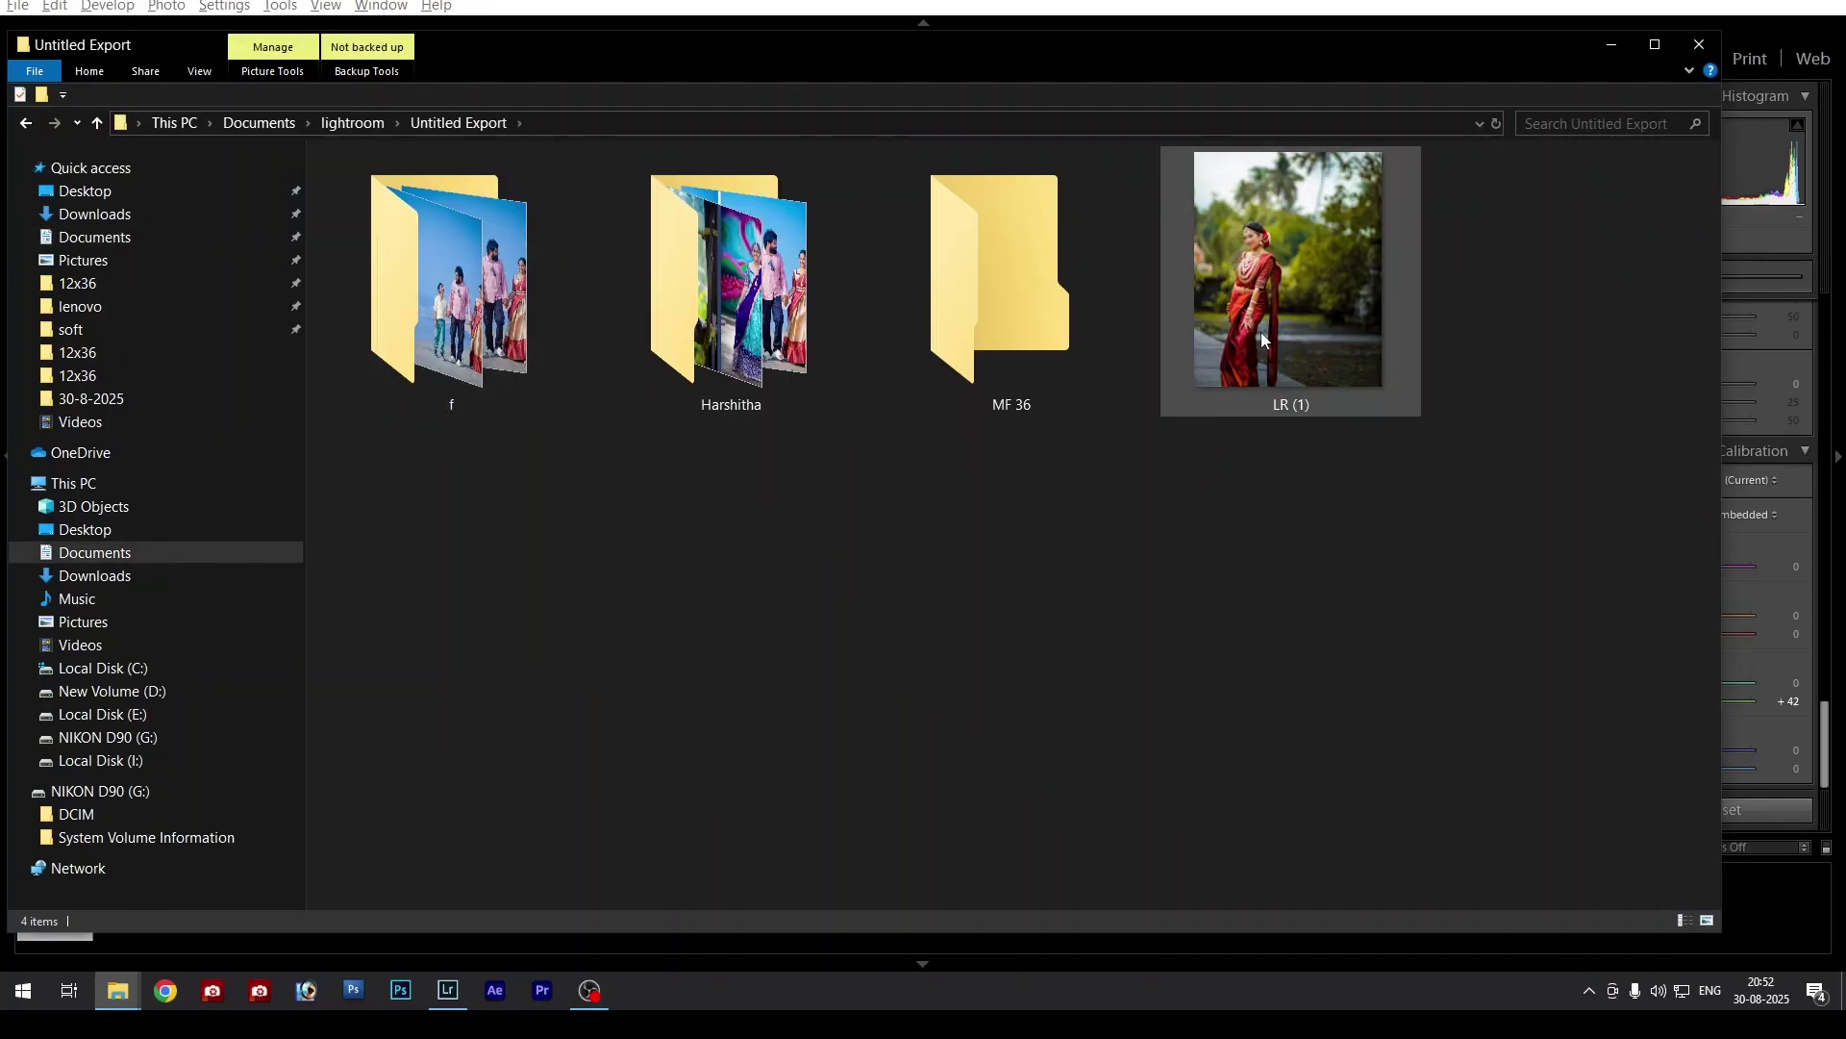
Open the exported LR (1) photo in the image viewer and switch it from full screen to windowed view
click(1286, 325)
double_click(1286, 325)
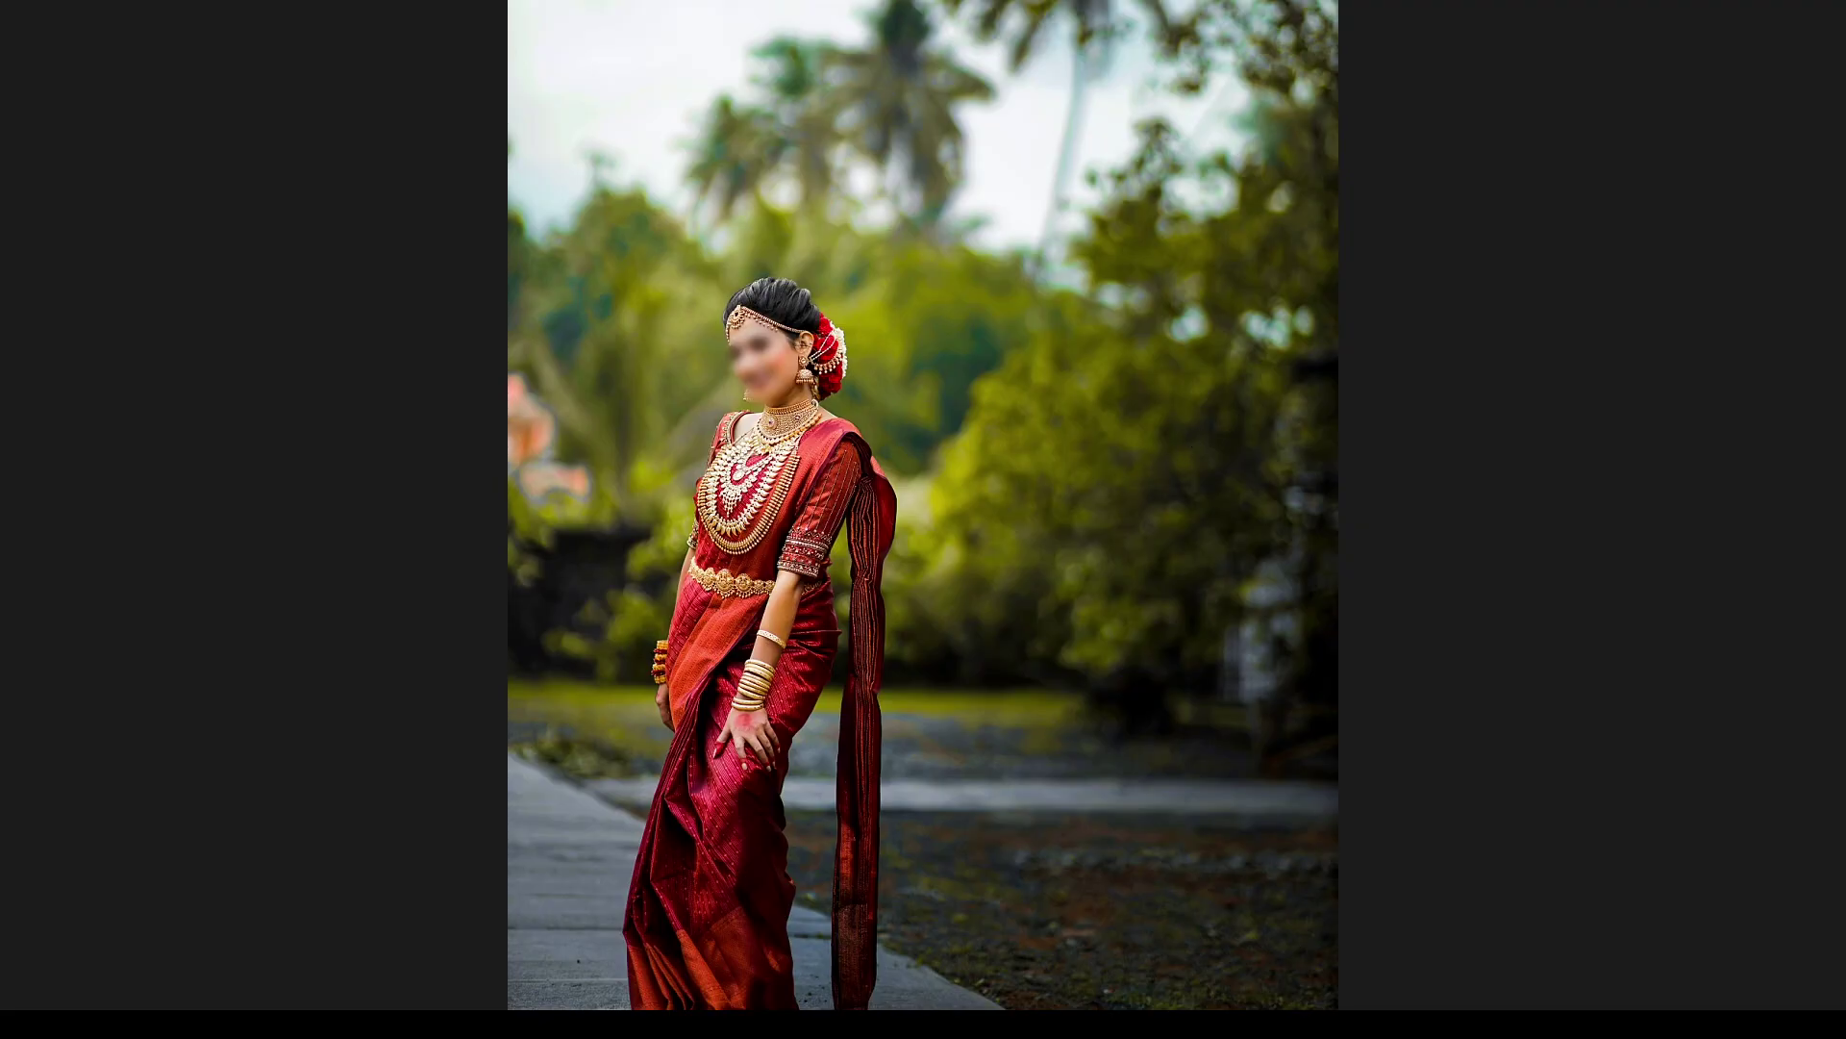
key(f)
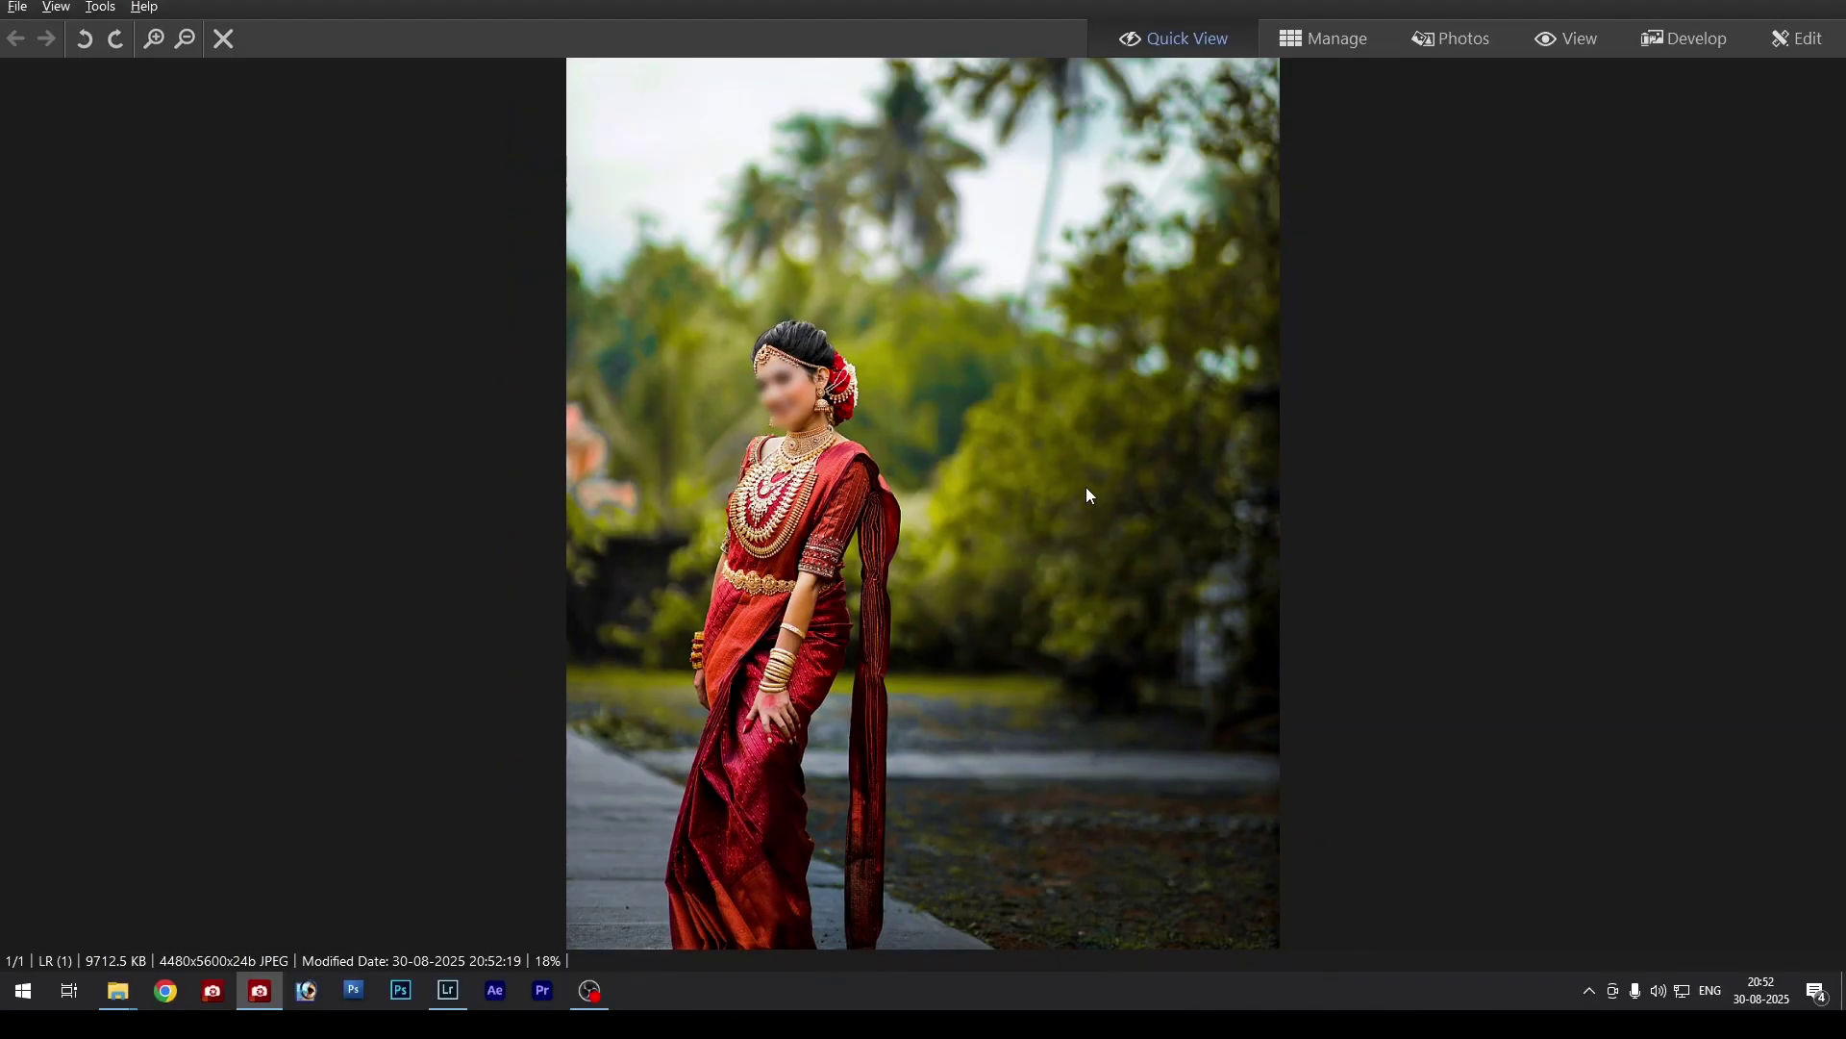